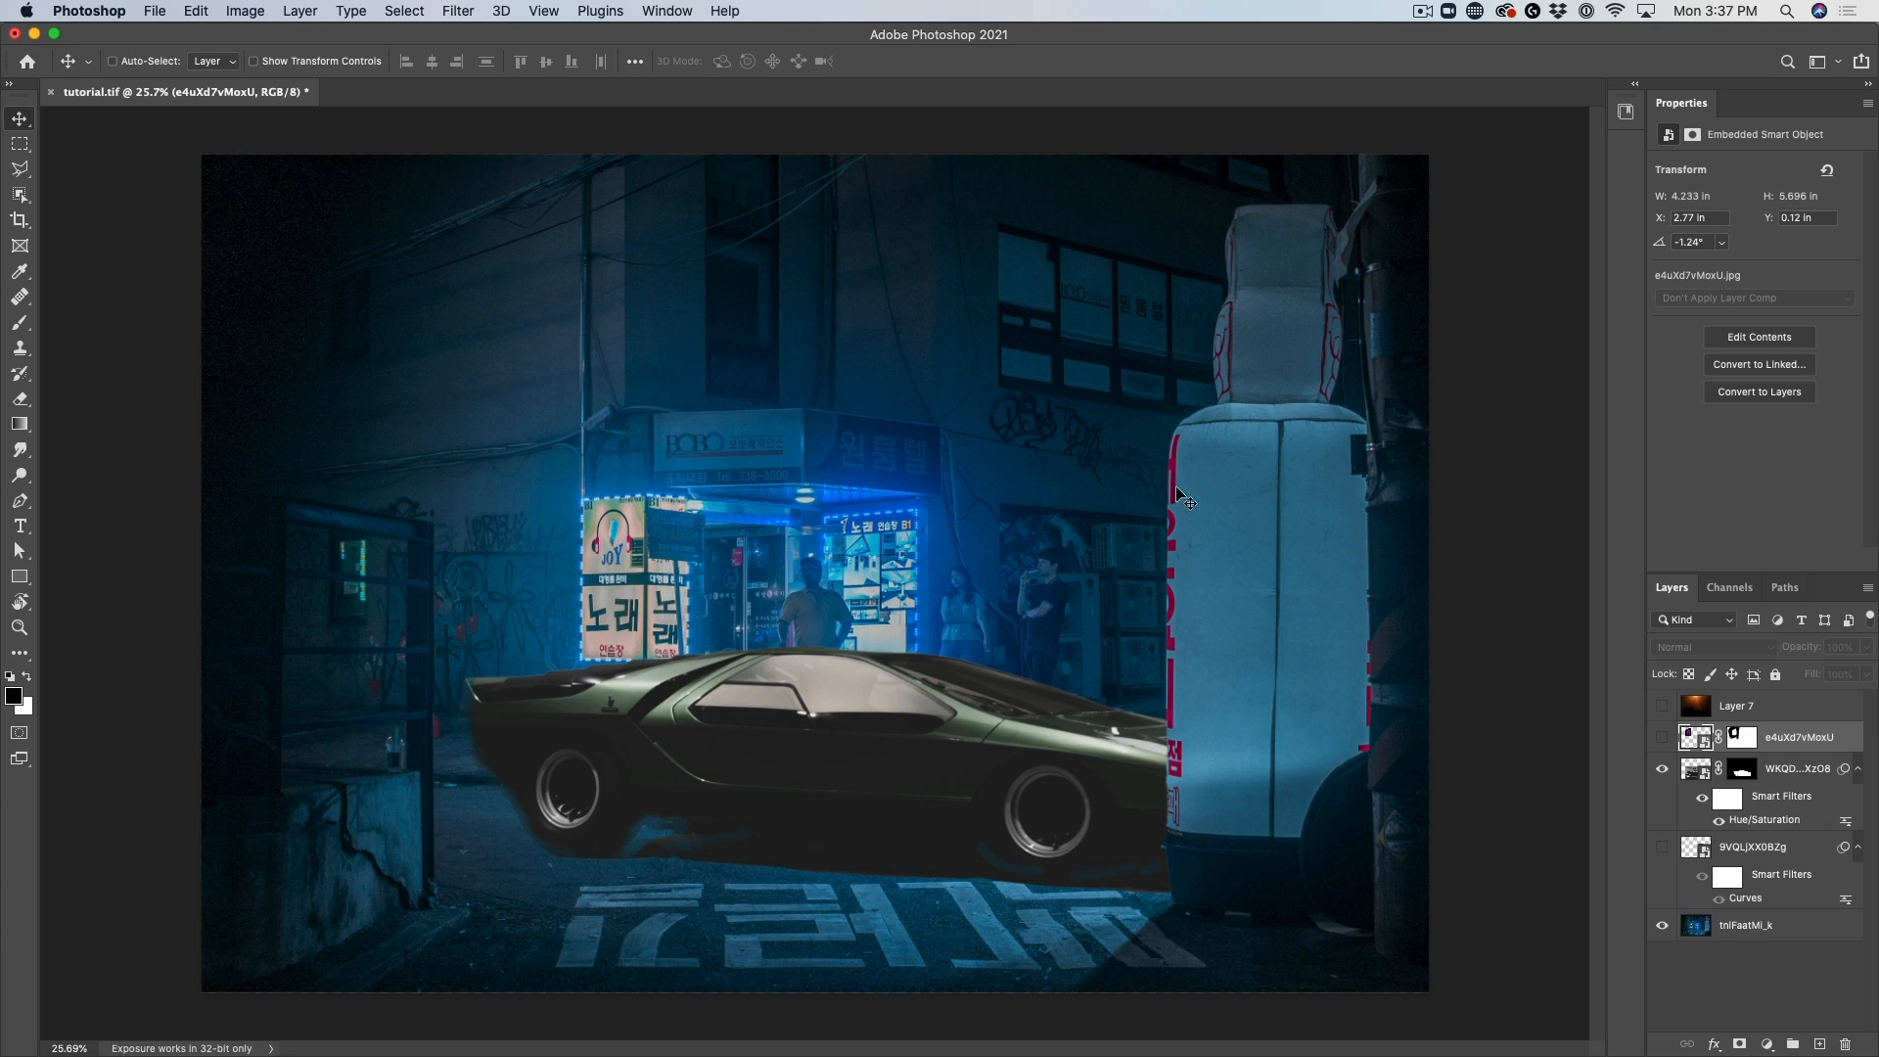
# Add a new layer above Layer 7, choose the Gradient tool and set the foreground color to magenta f601ff
pyautogui.click(1786, 712)
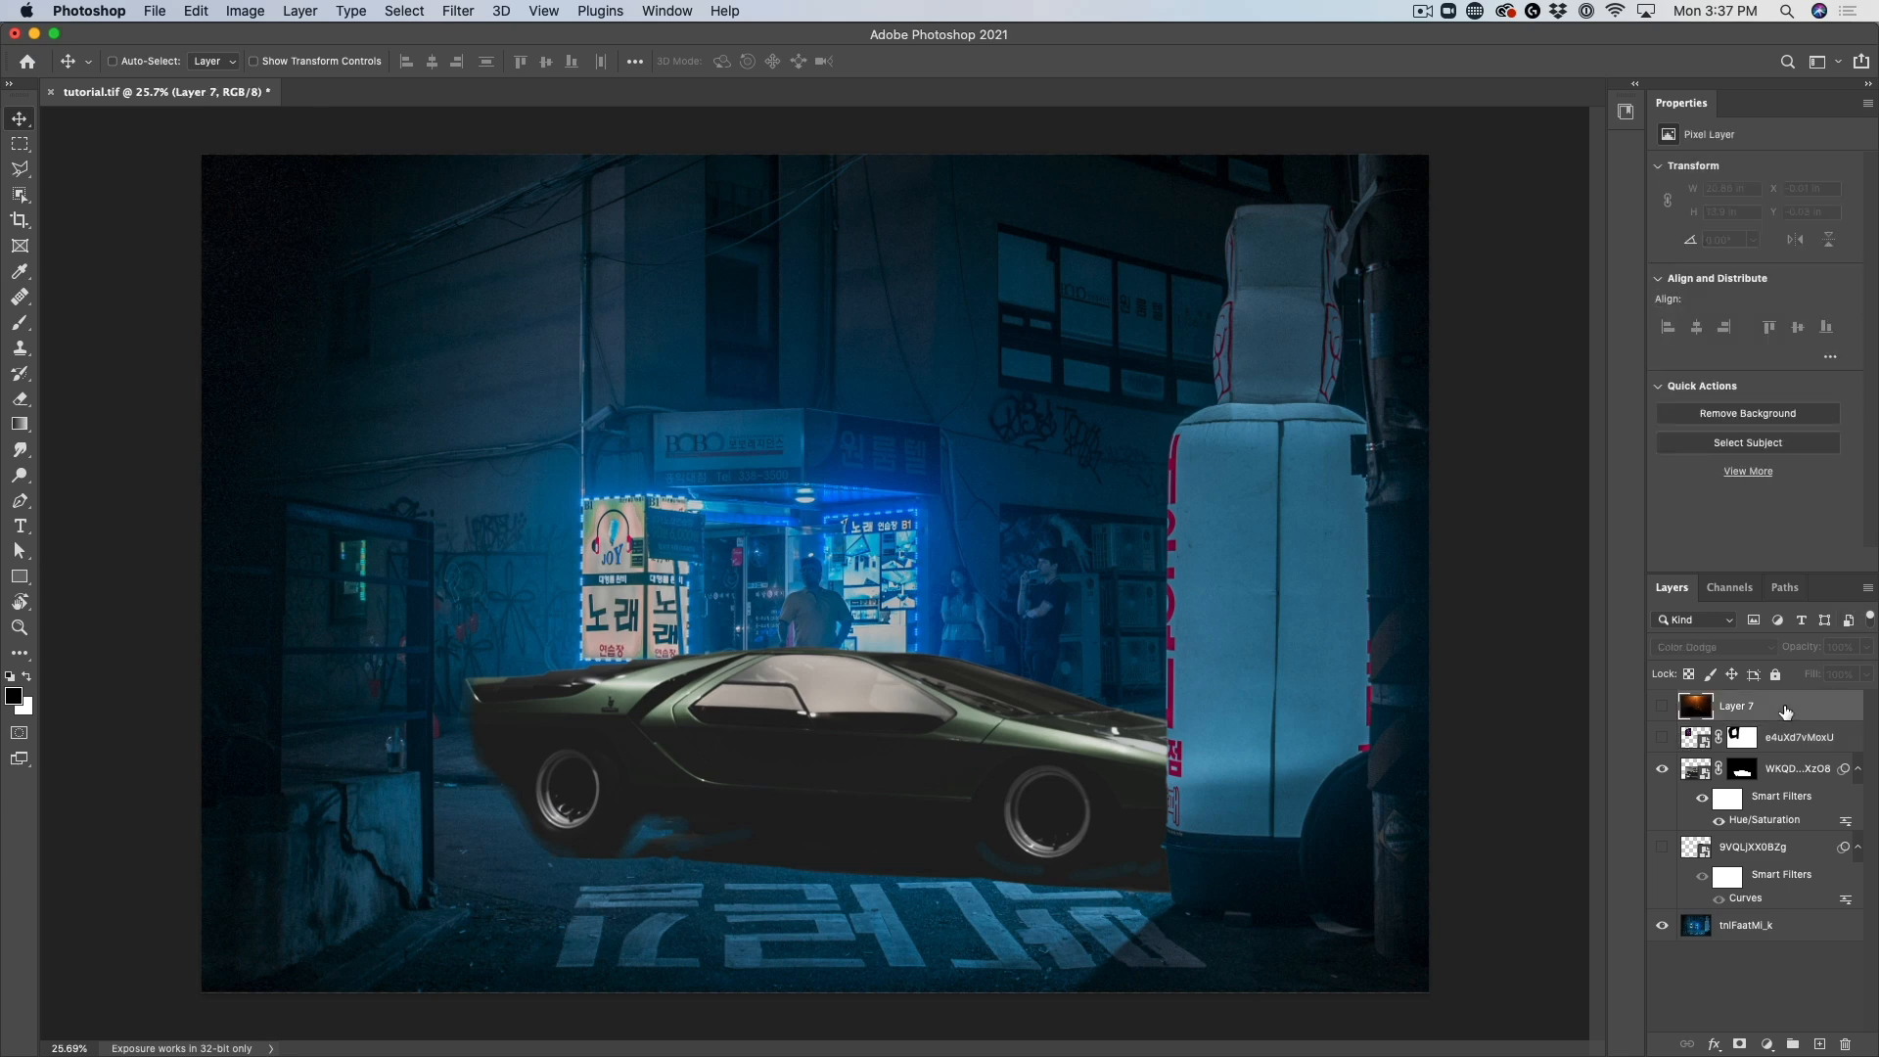
pyautogui.click(1818, 1046)
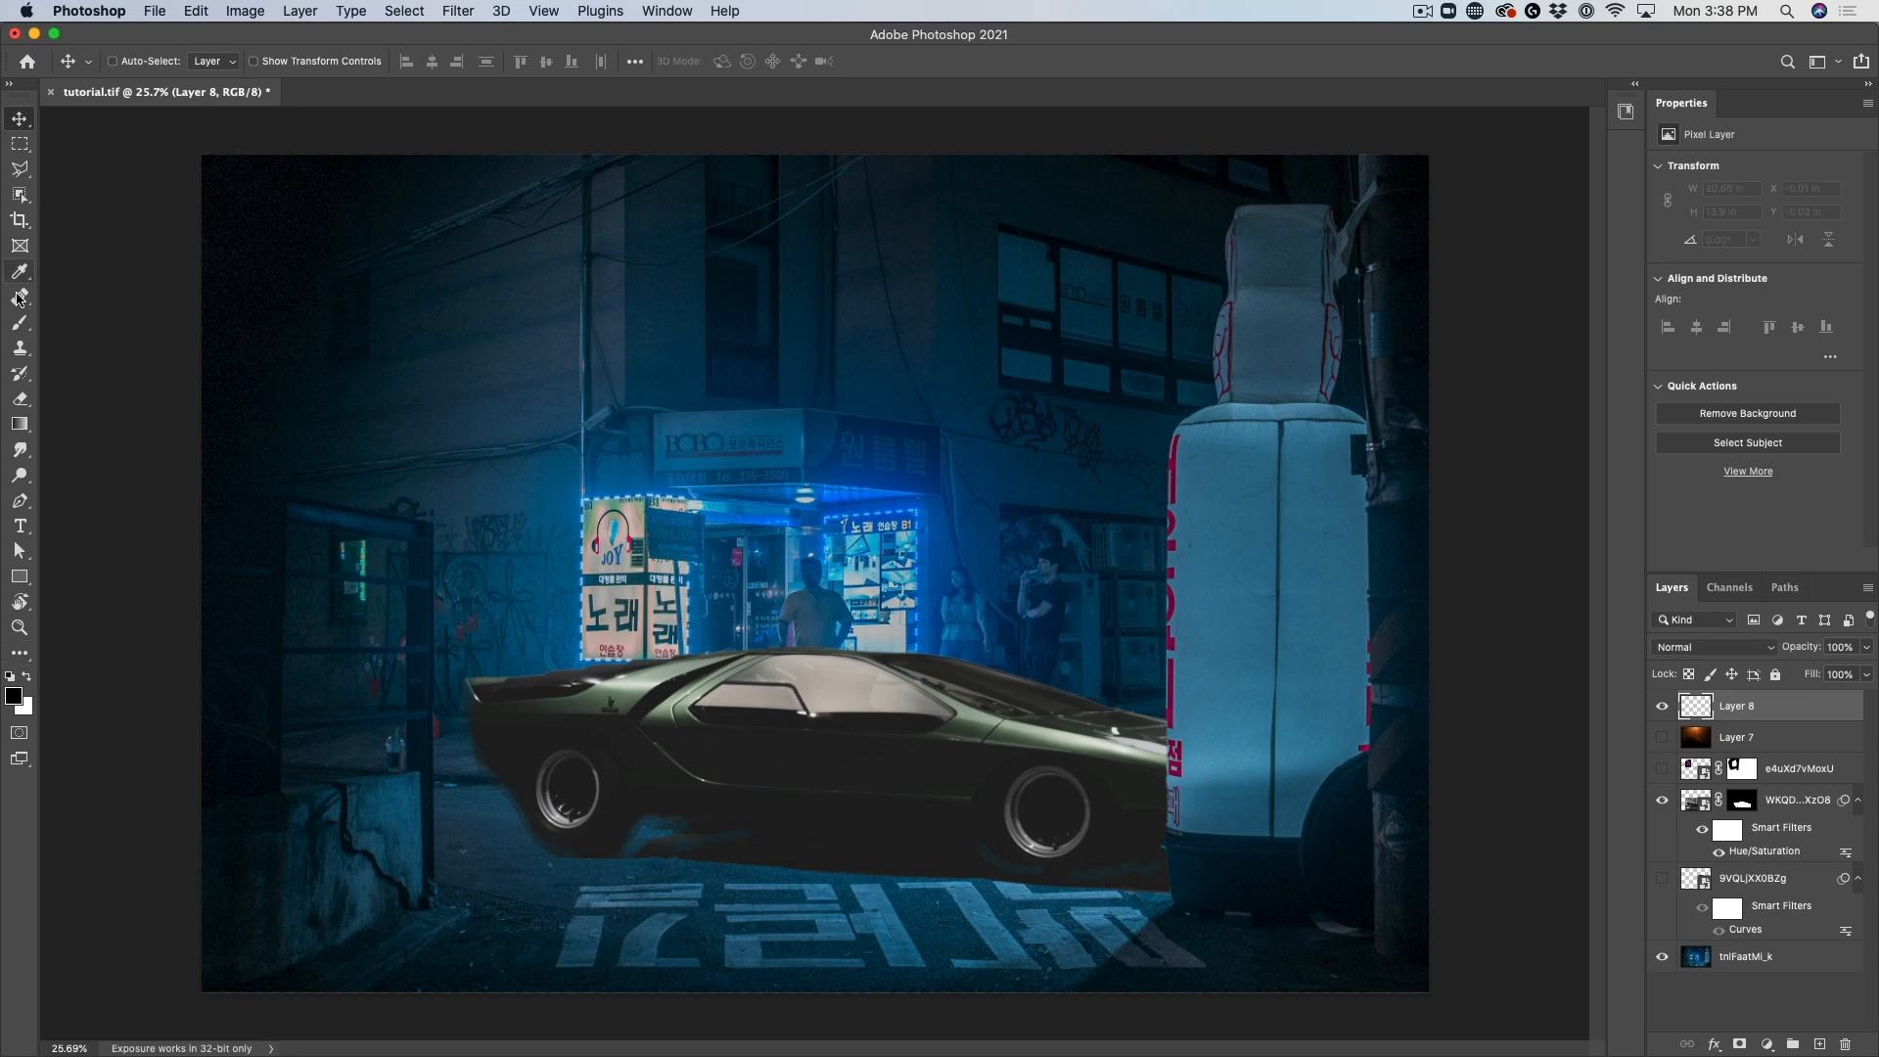
pyautogui.moveTo(19, 424); pyautogui.dragTo(83, 428)
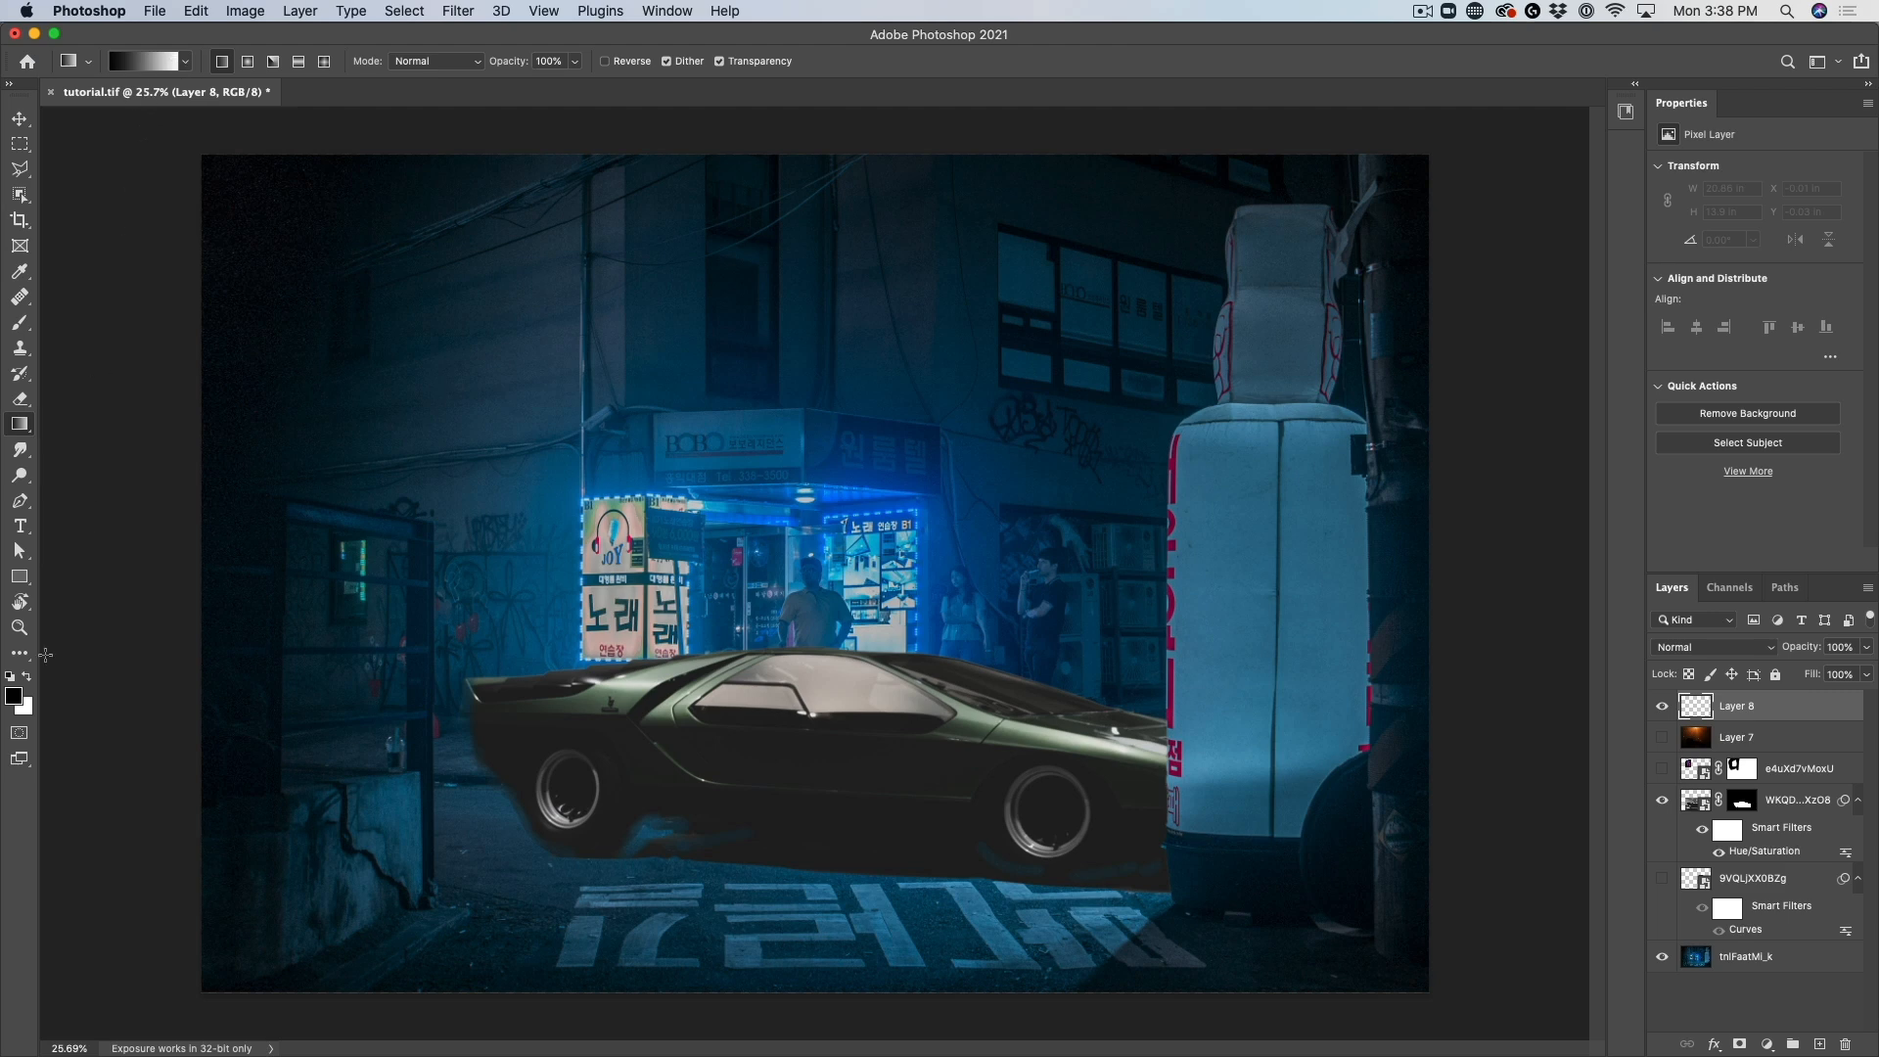
pyautogui.click(14, 696)
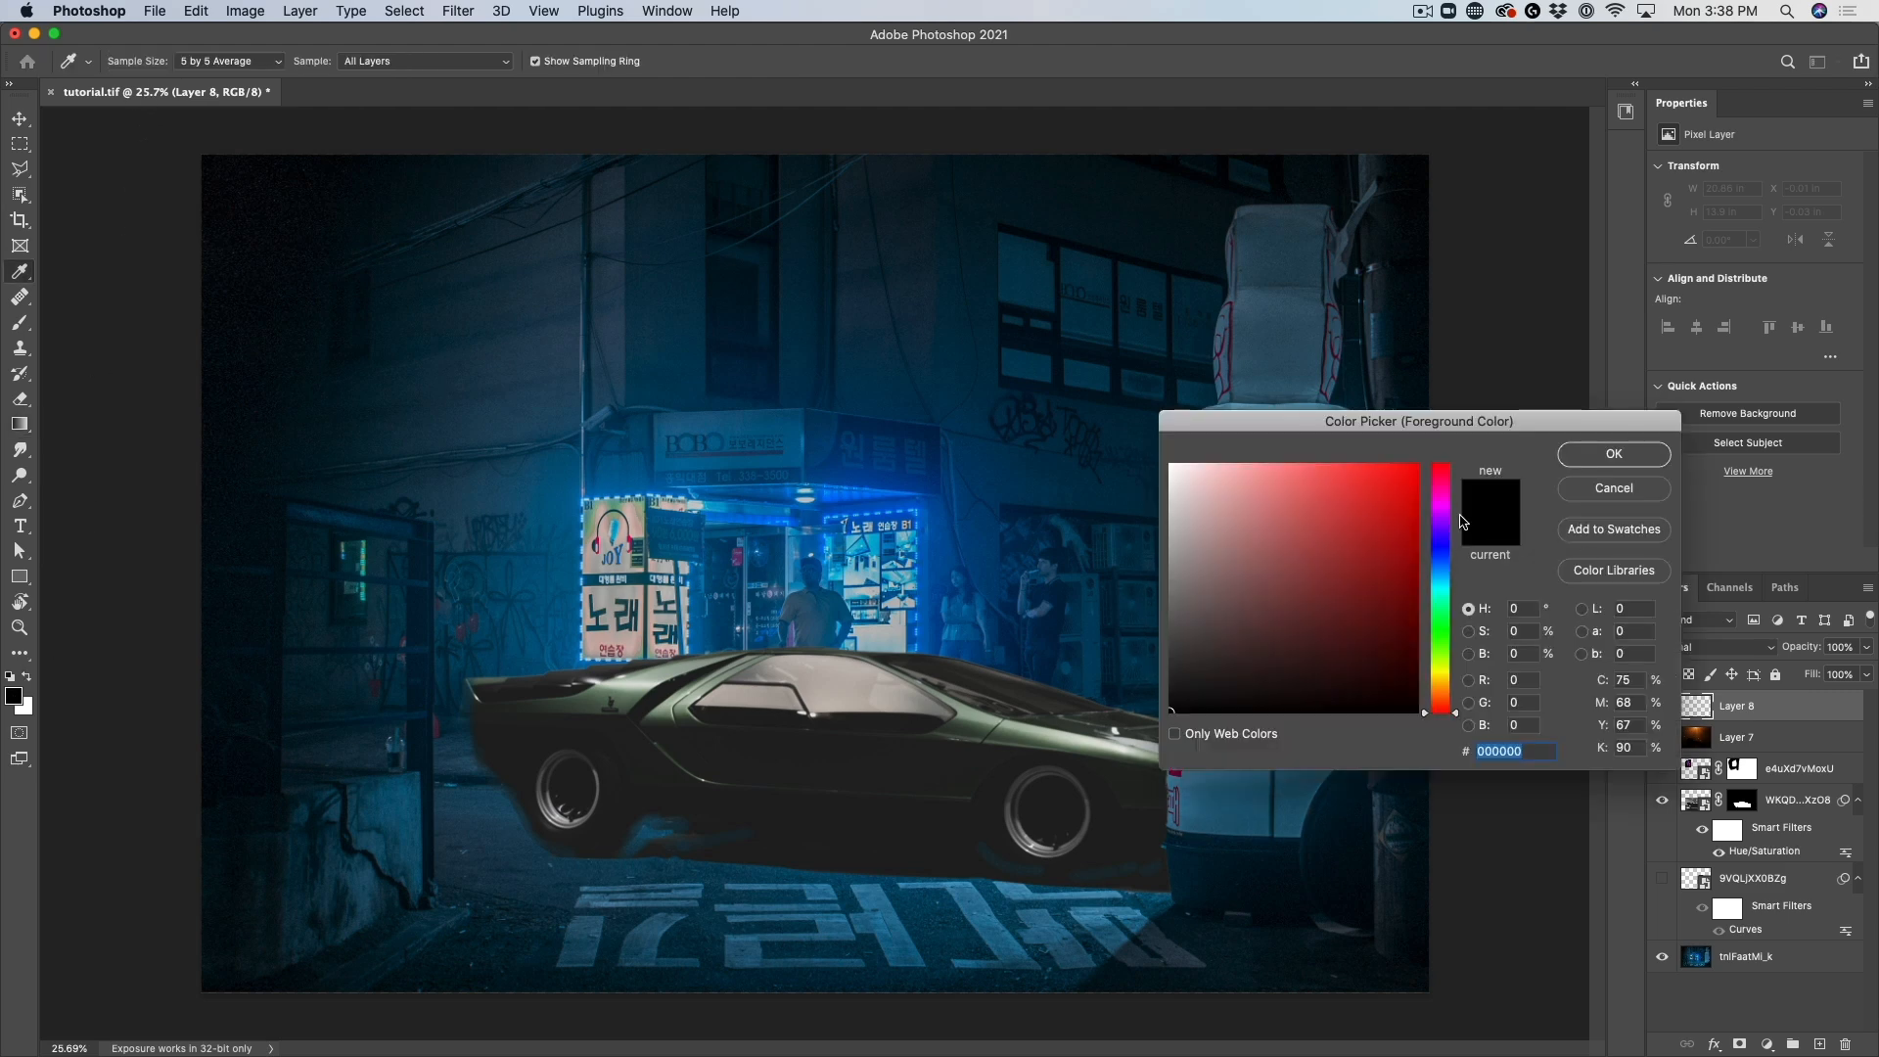
pyautogui.click(1447, 506)
pyautogui.click(1417, 466)
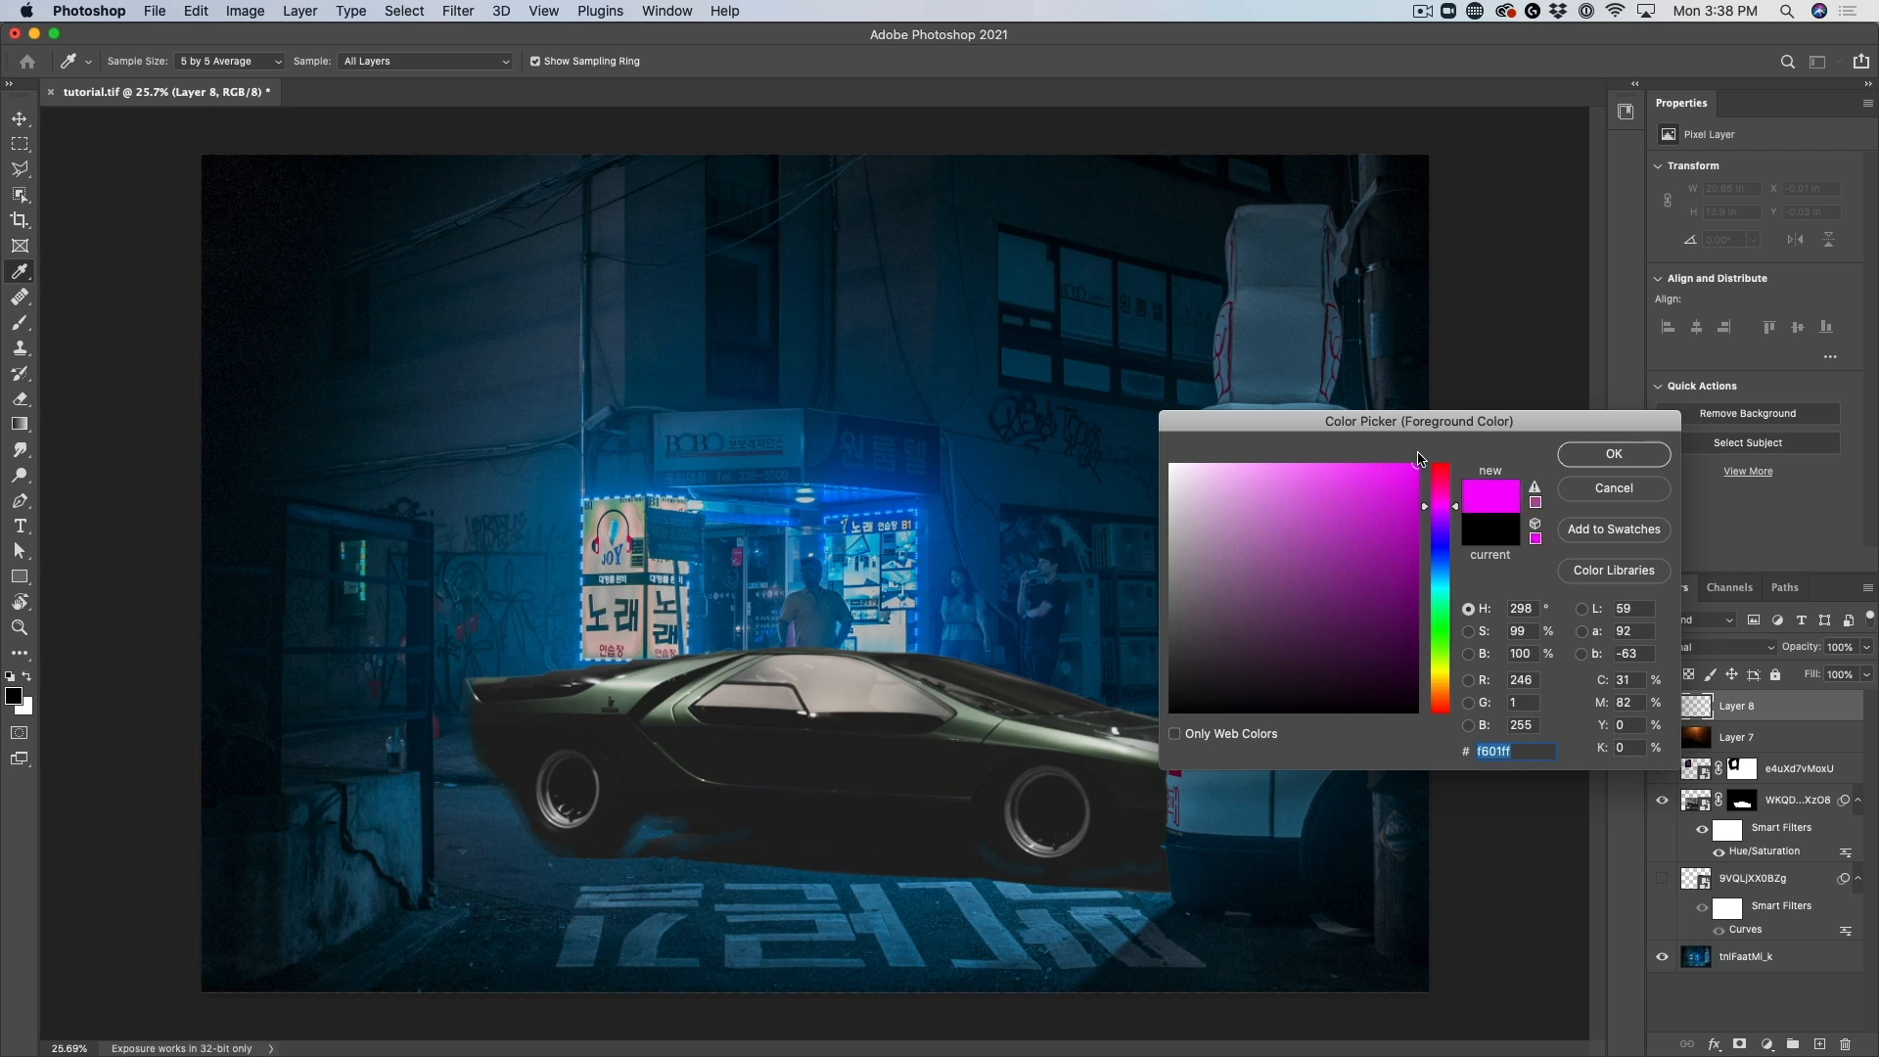
pyautogui.click(1563, 456)
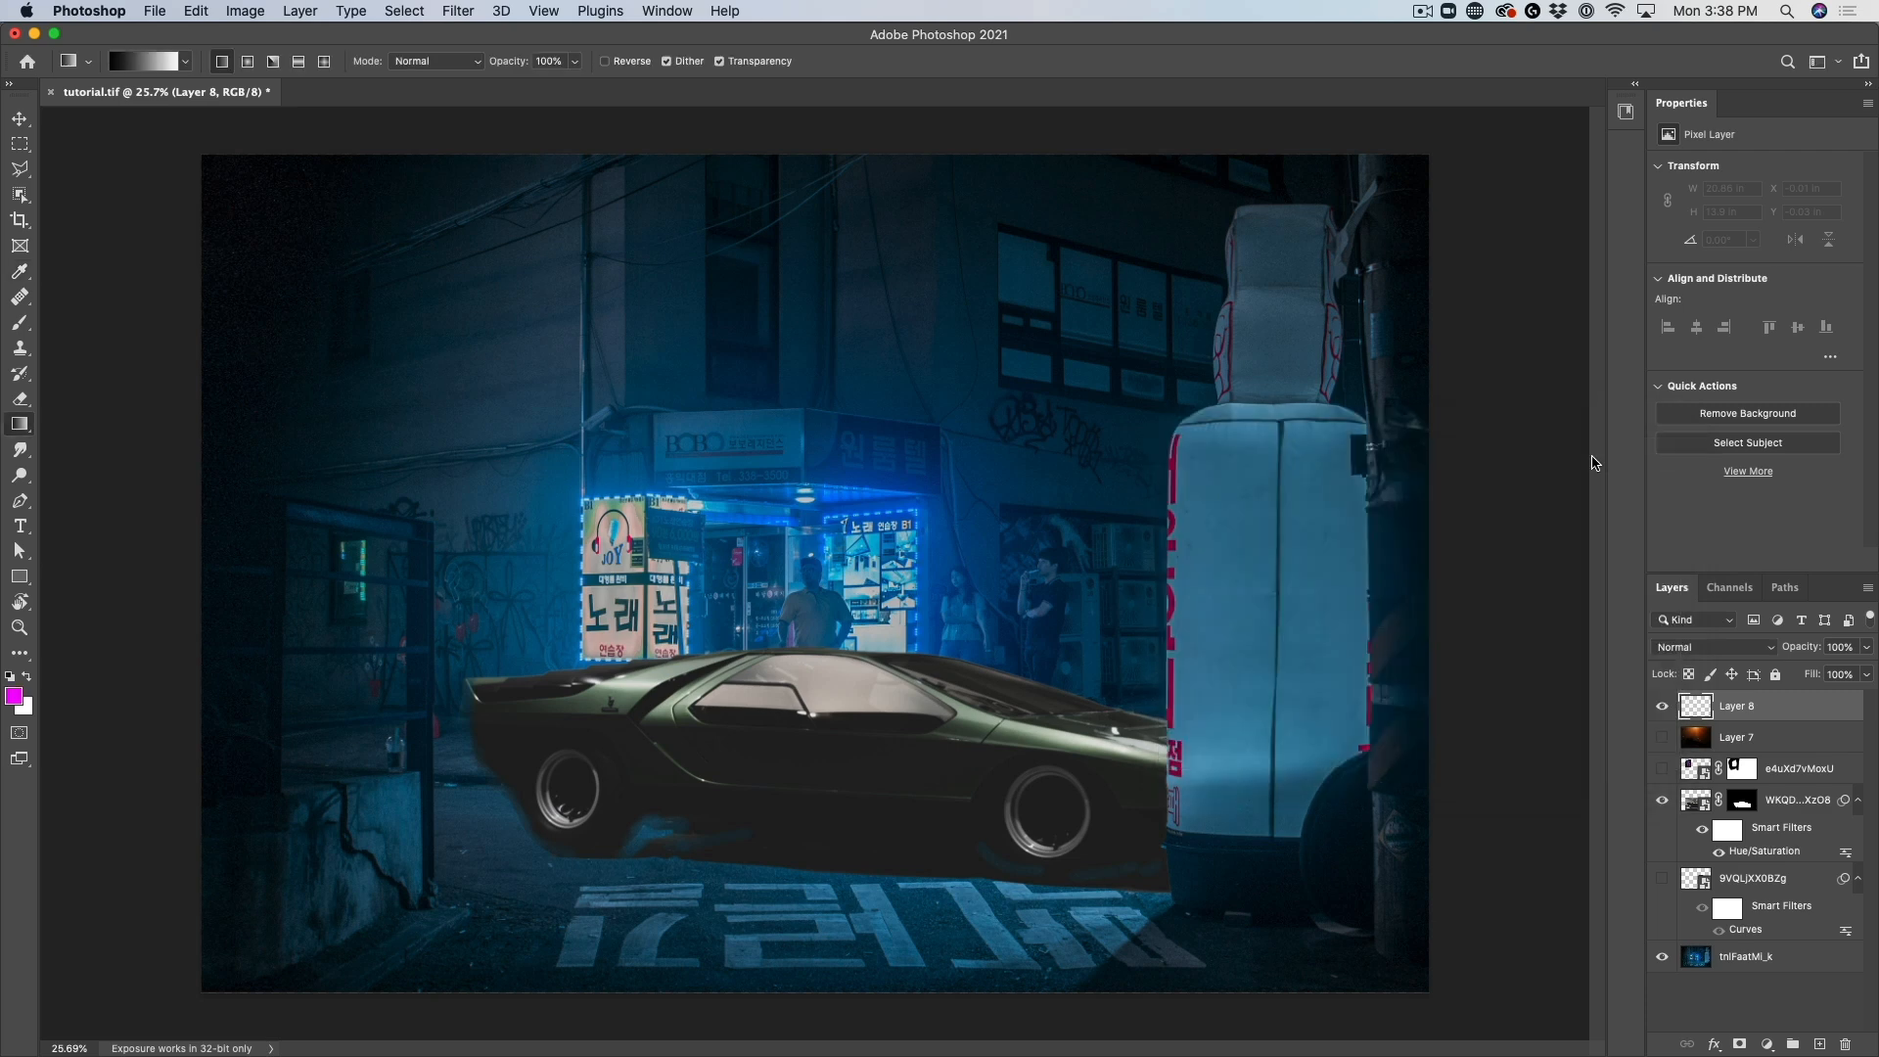
# Draw a magenta foreground-to-transparent linear gradient on Layer 8 from the image's upper left edge diagonally down to the car's roof
pyautogui.click(187, 62)
pyautogui.click(110, 98)
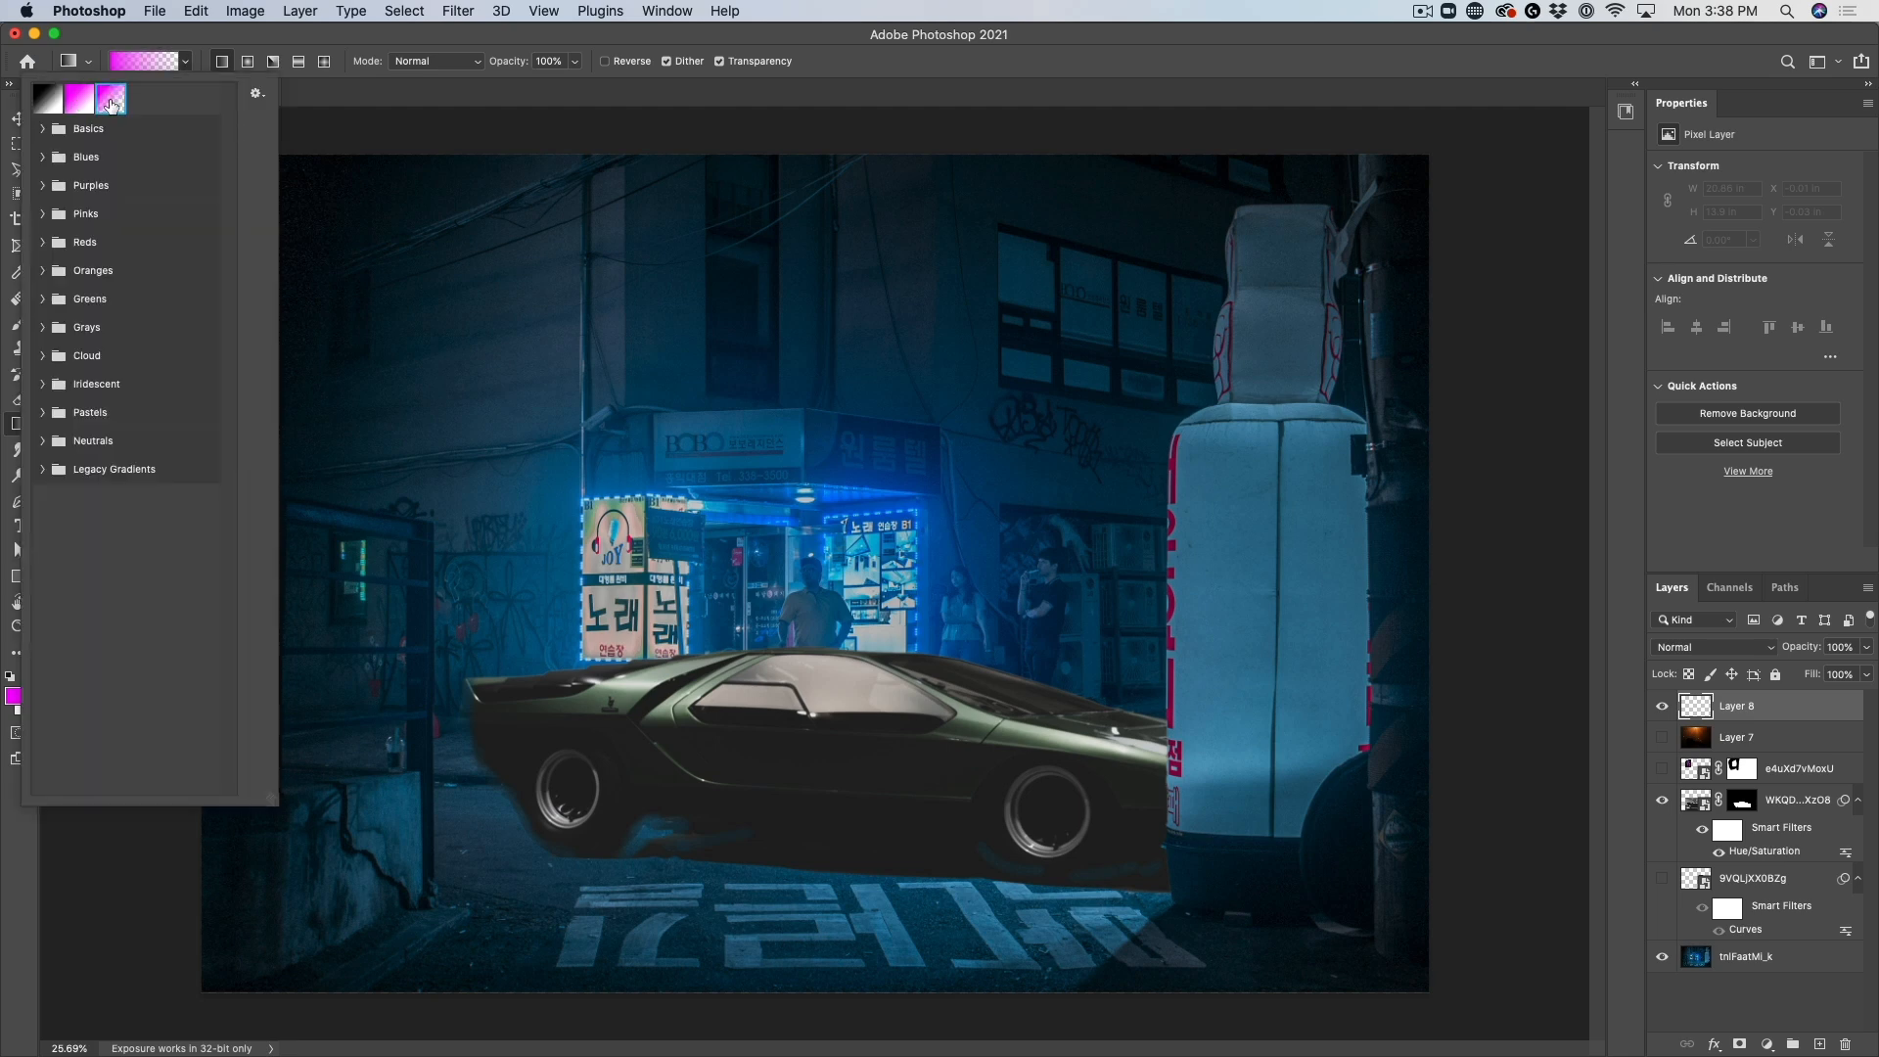
pyautogui.click(191, 42)
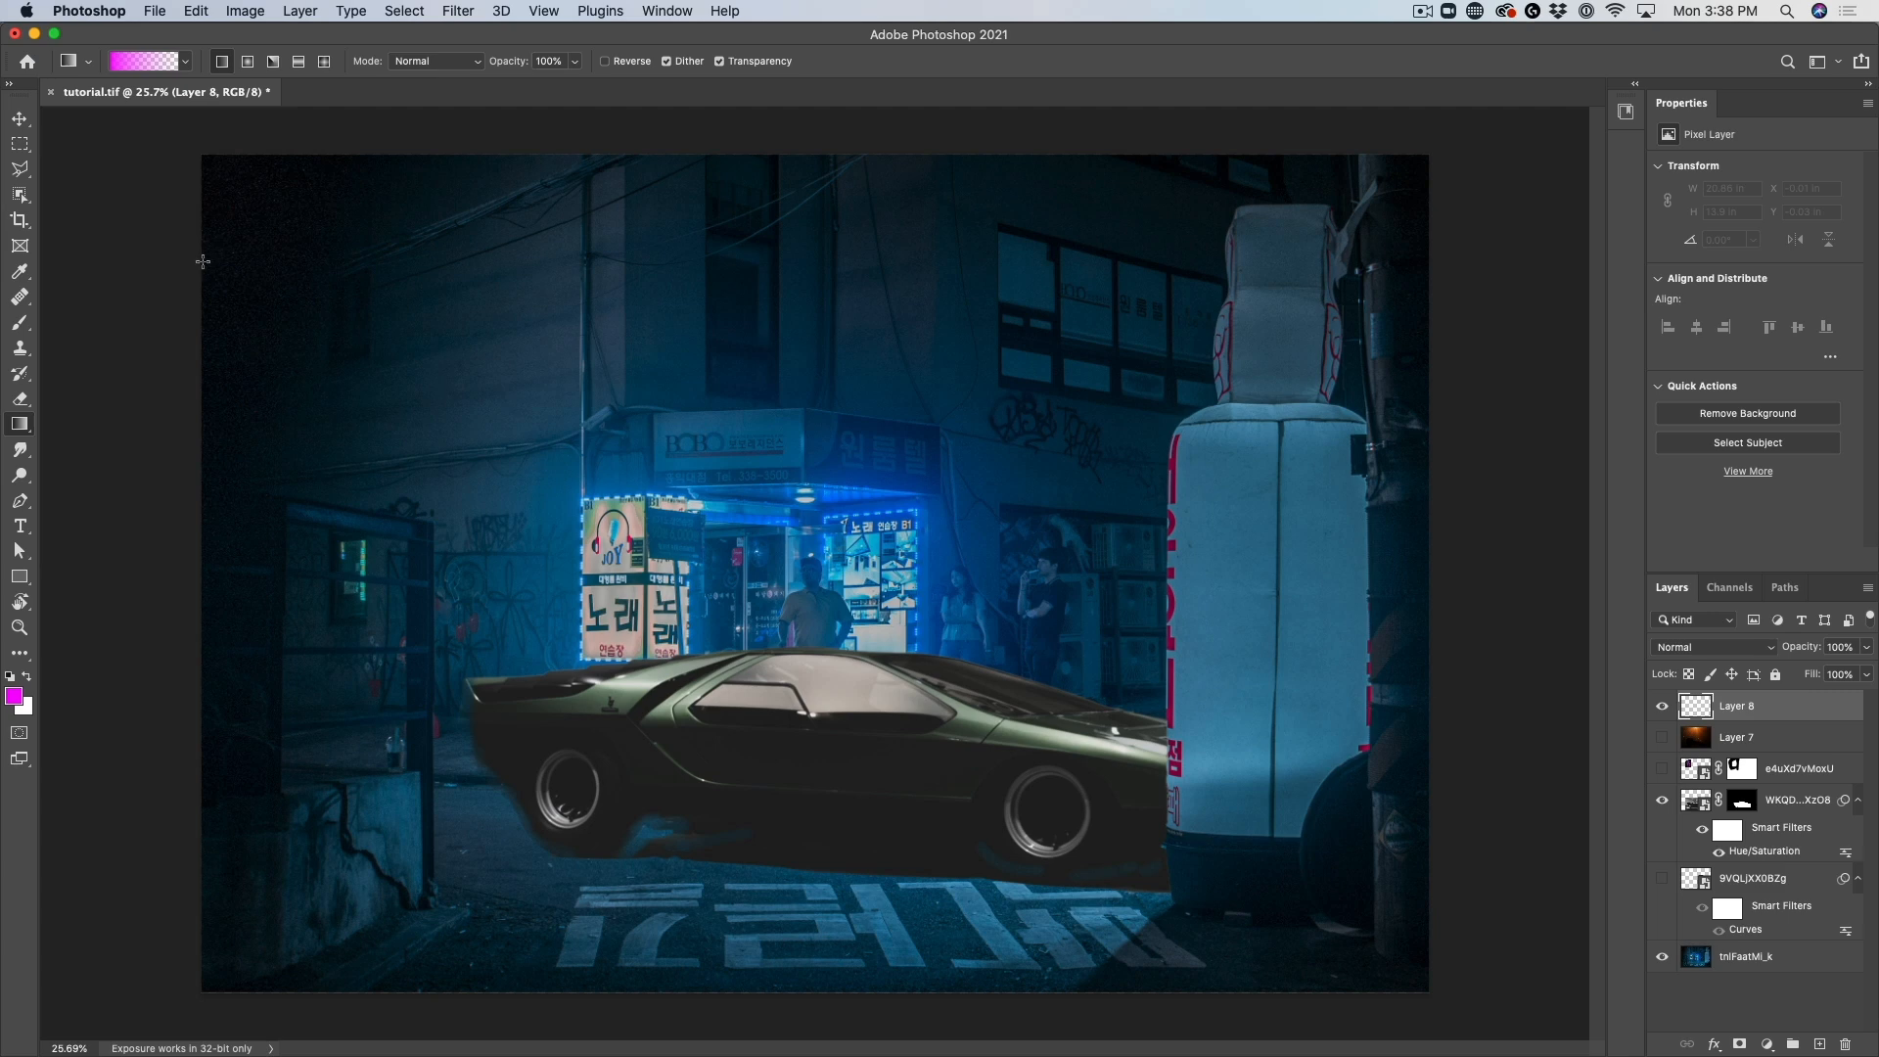
pyautogui.moveTo(203, 267); pyautogui.dragTo(997, 674)
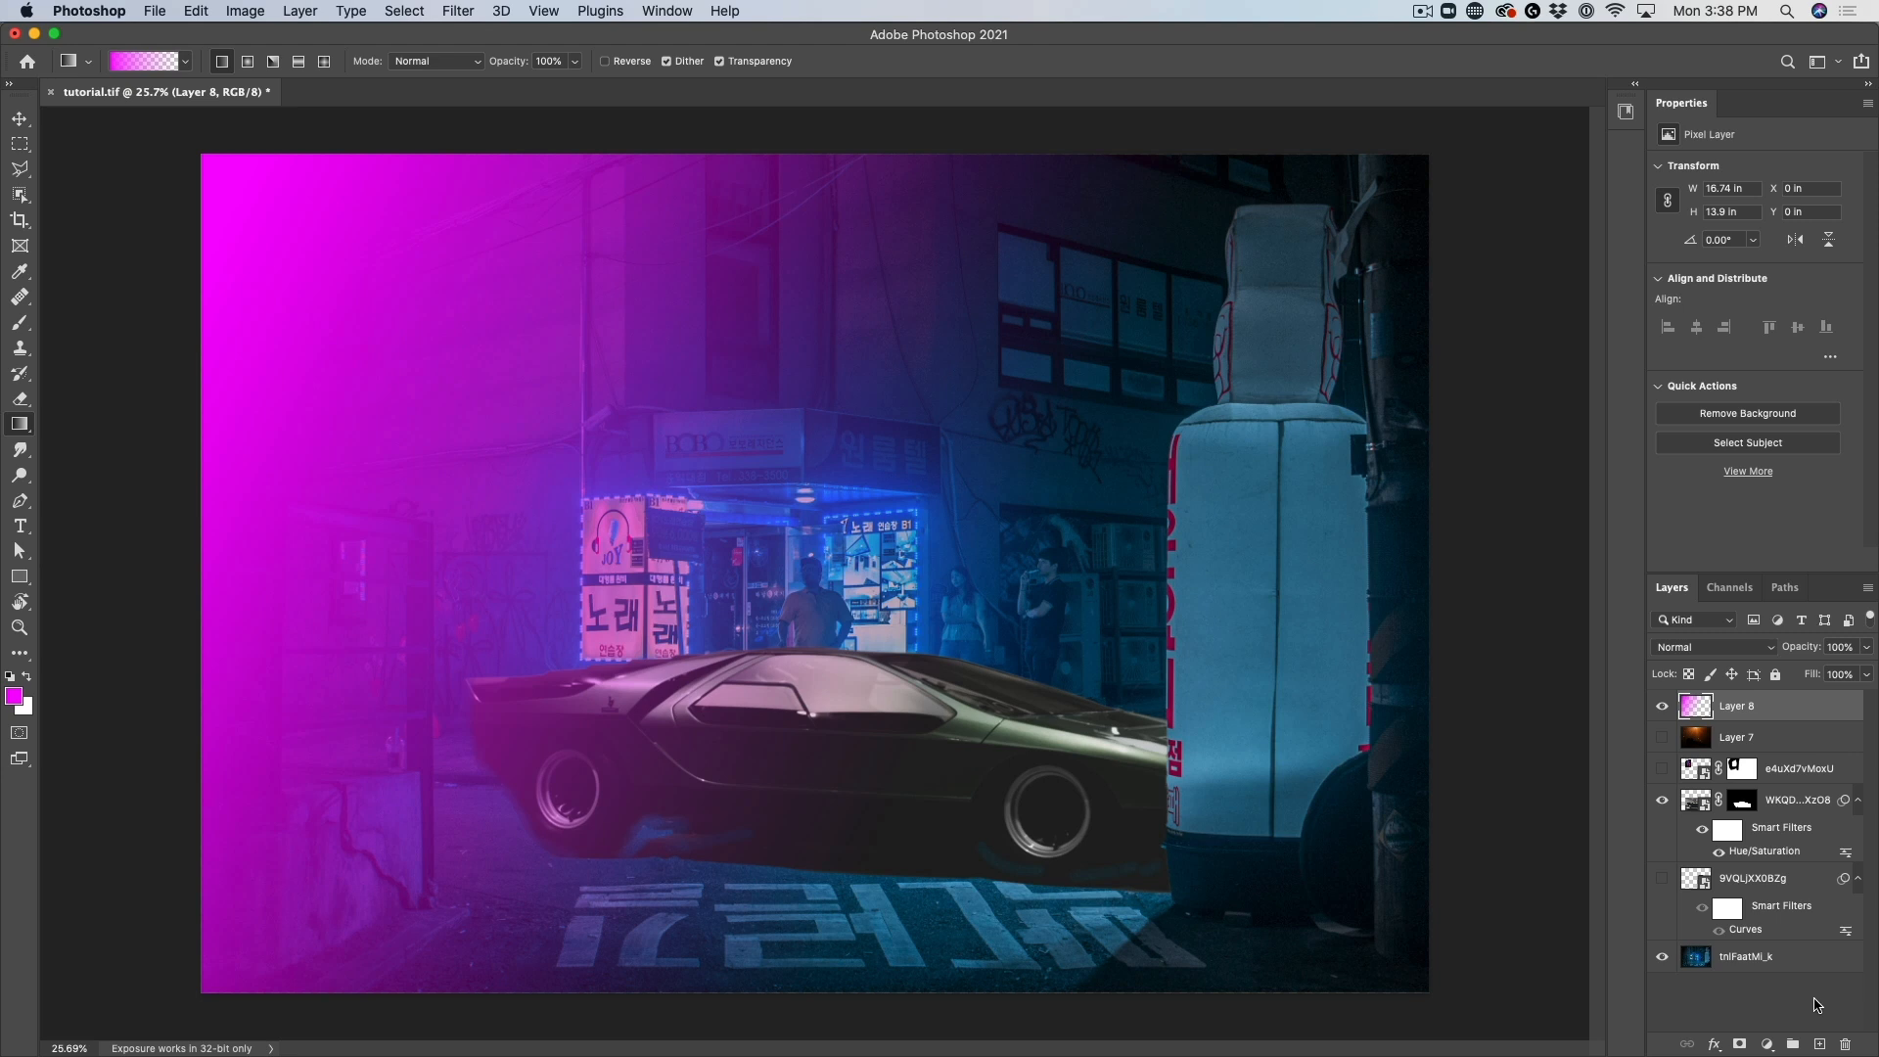
# On another new layer, draw a bright blue-to-transparent gradient from beyond the image's upper right edge toward the car's rear
pyautogui.click(1819, 1044)
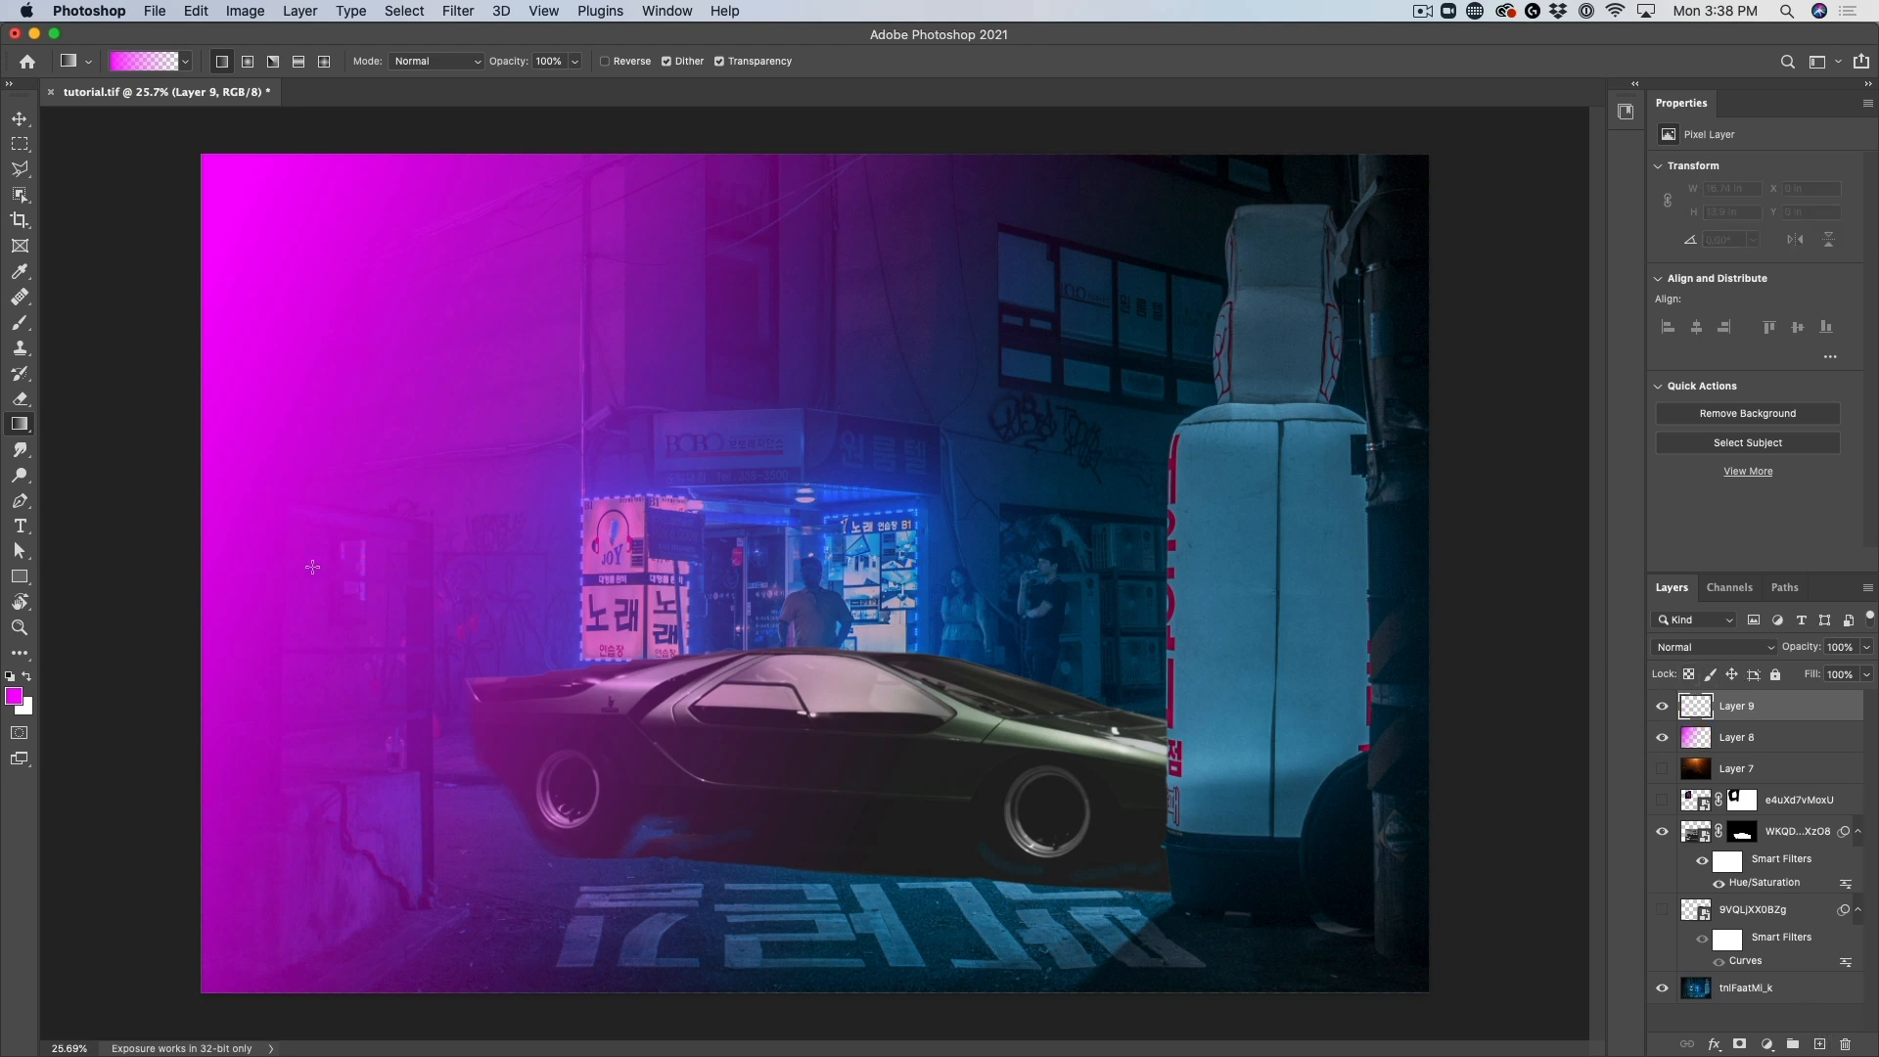
pyautogui.click(14, 697)
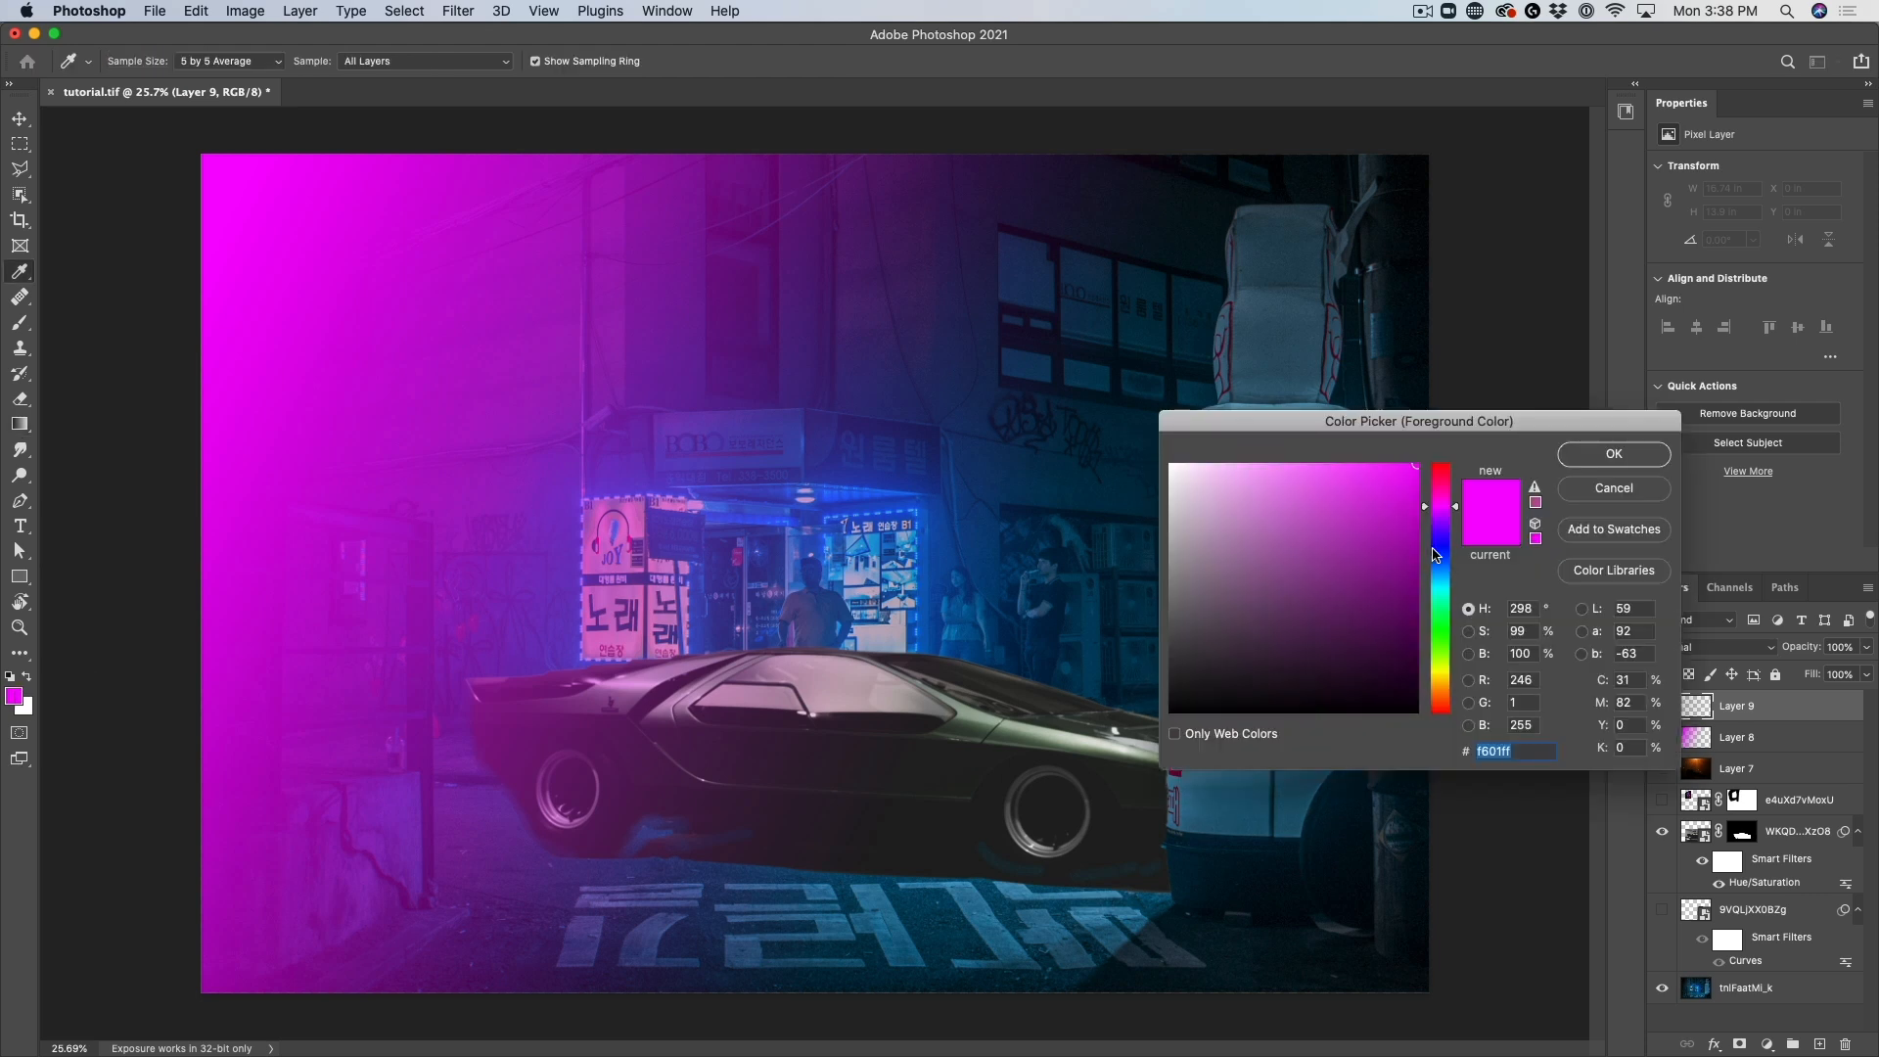
pyautogui.moveTo(1427, 514); pyautogui.dragTo(1428, 569)
pyautogui.click(1610, 454)
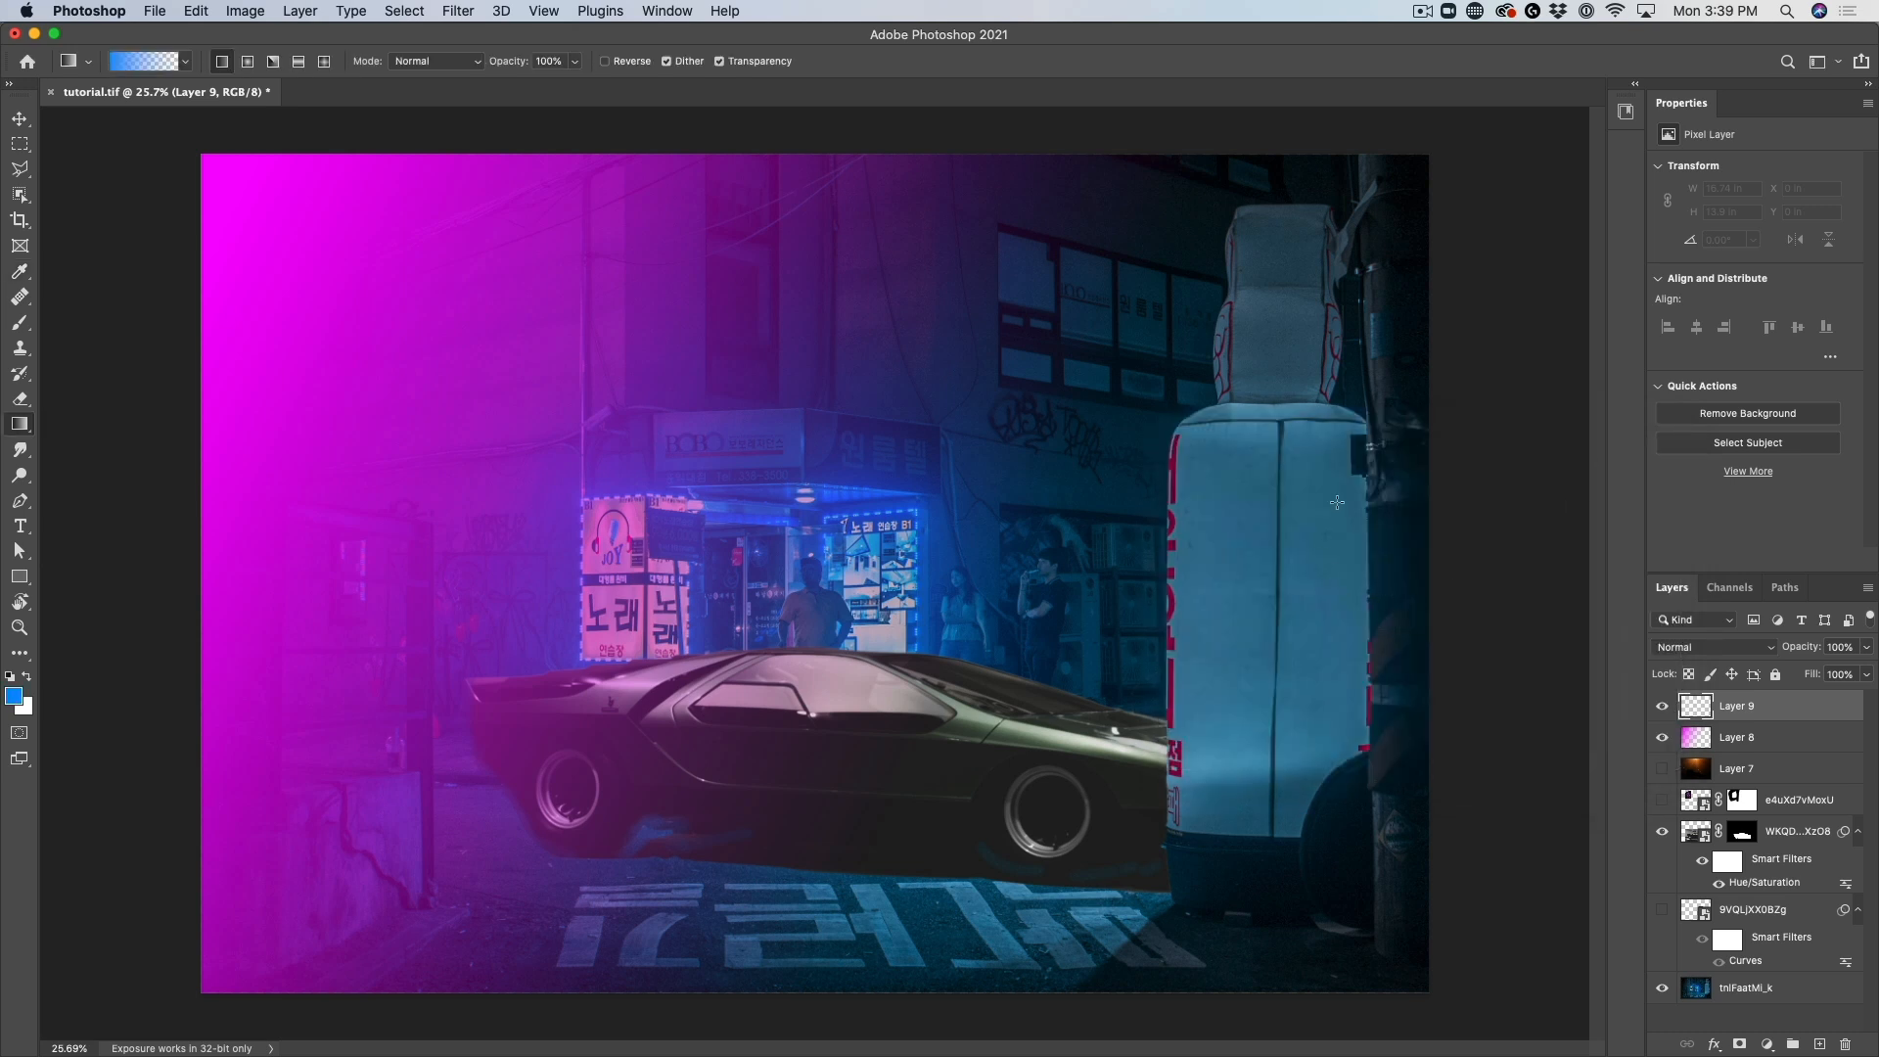
pyautogui.moveTo(1488, 329); pyautogui.dragTo(456, 710)
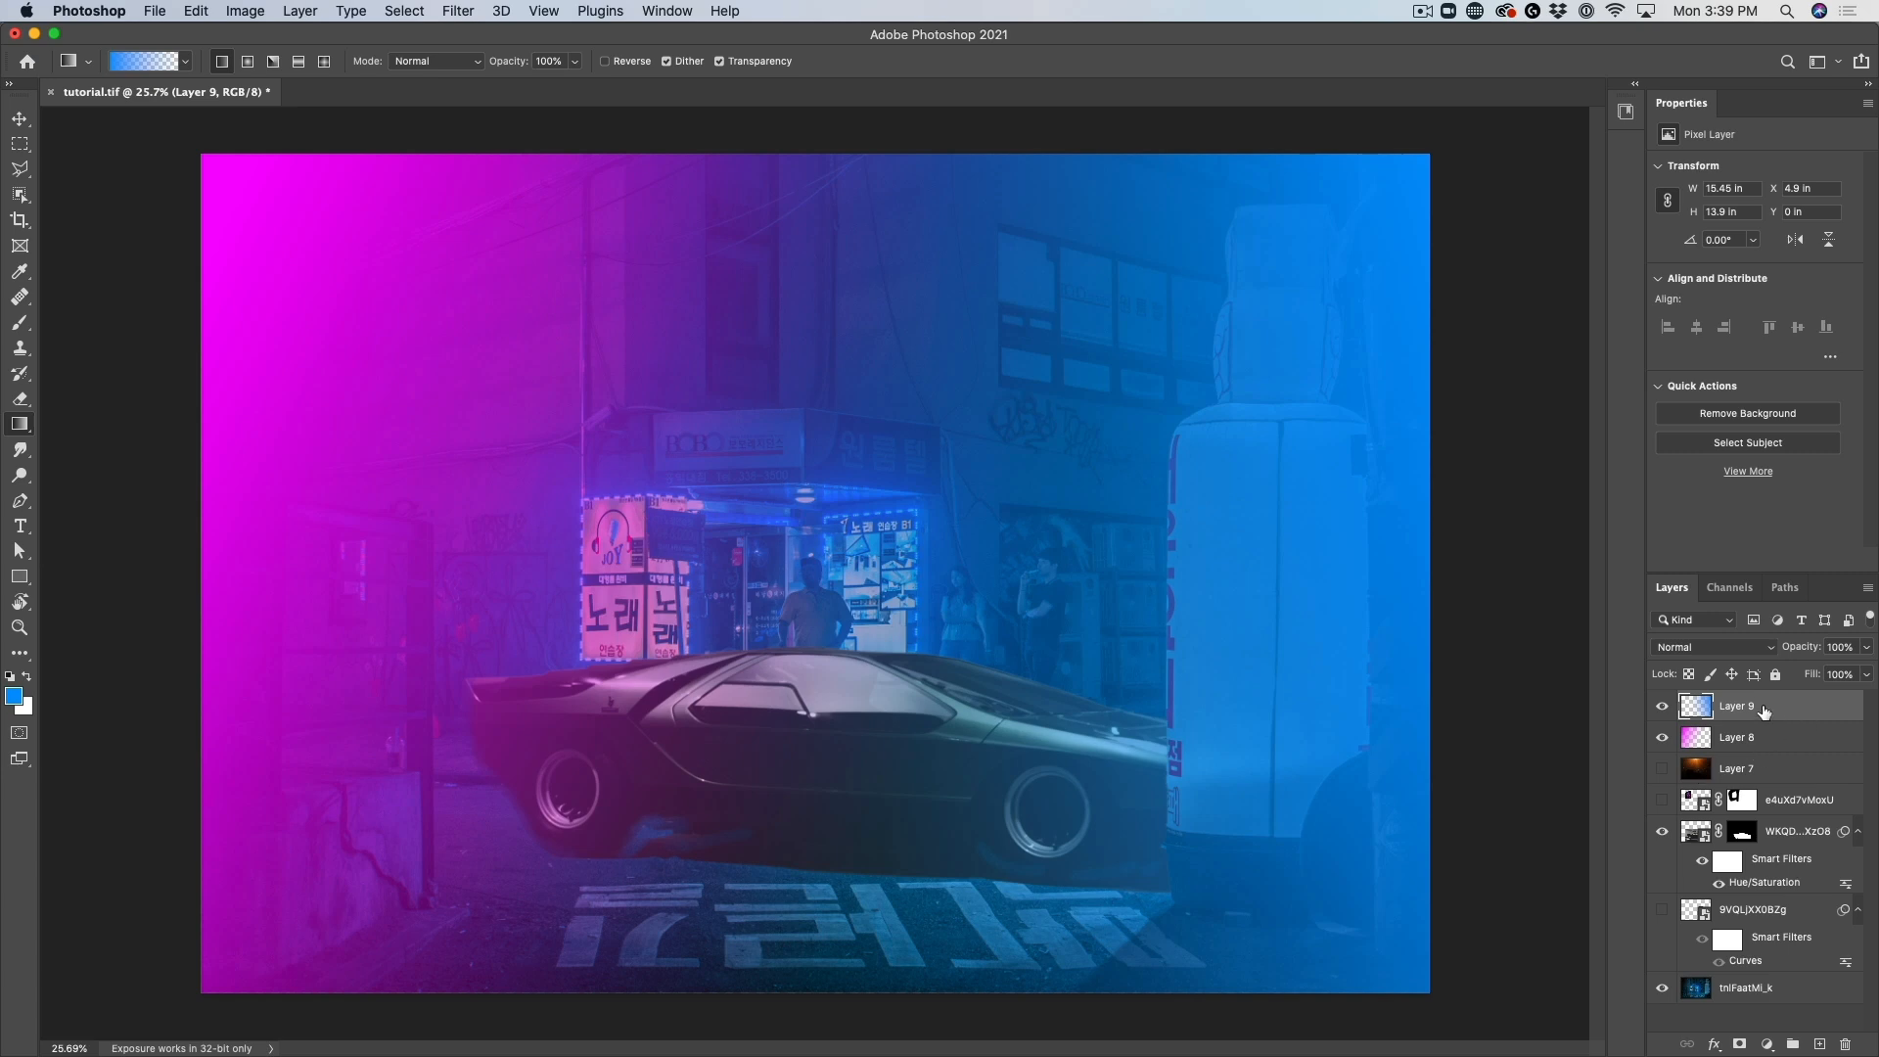
# Set the blend mode of both the blue and the magenta gradient layers to Color
pyautogui.click(1725, 650)
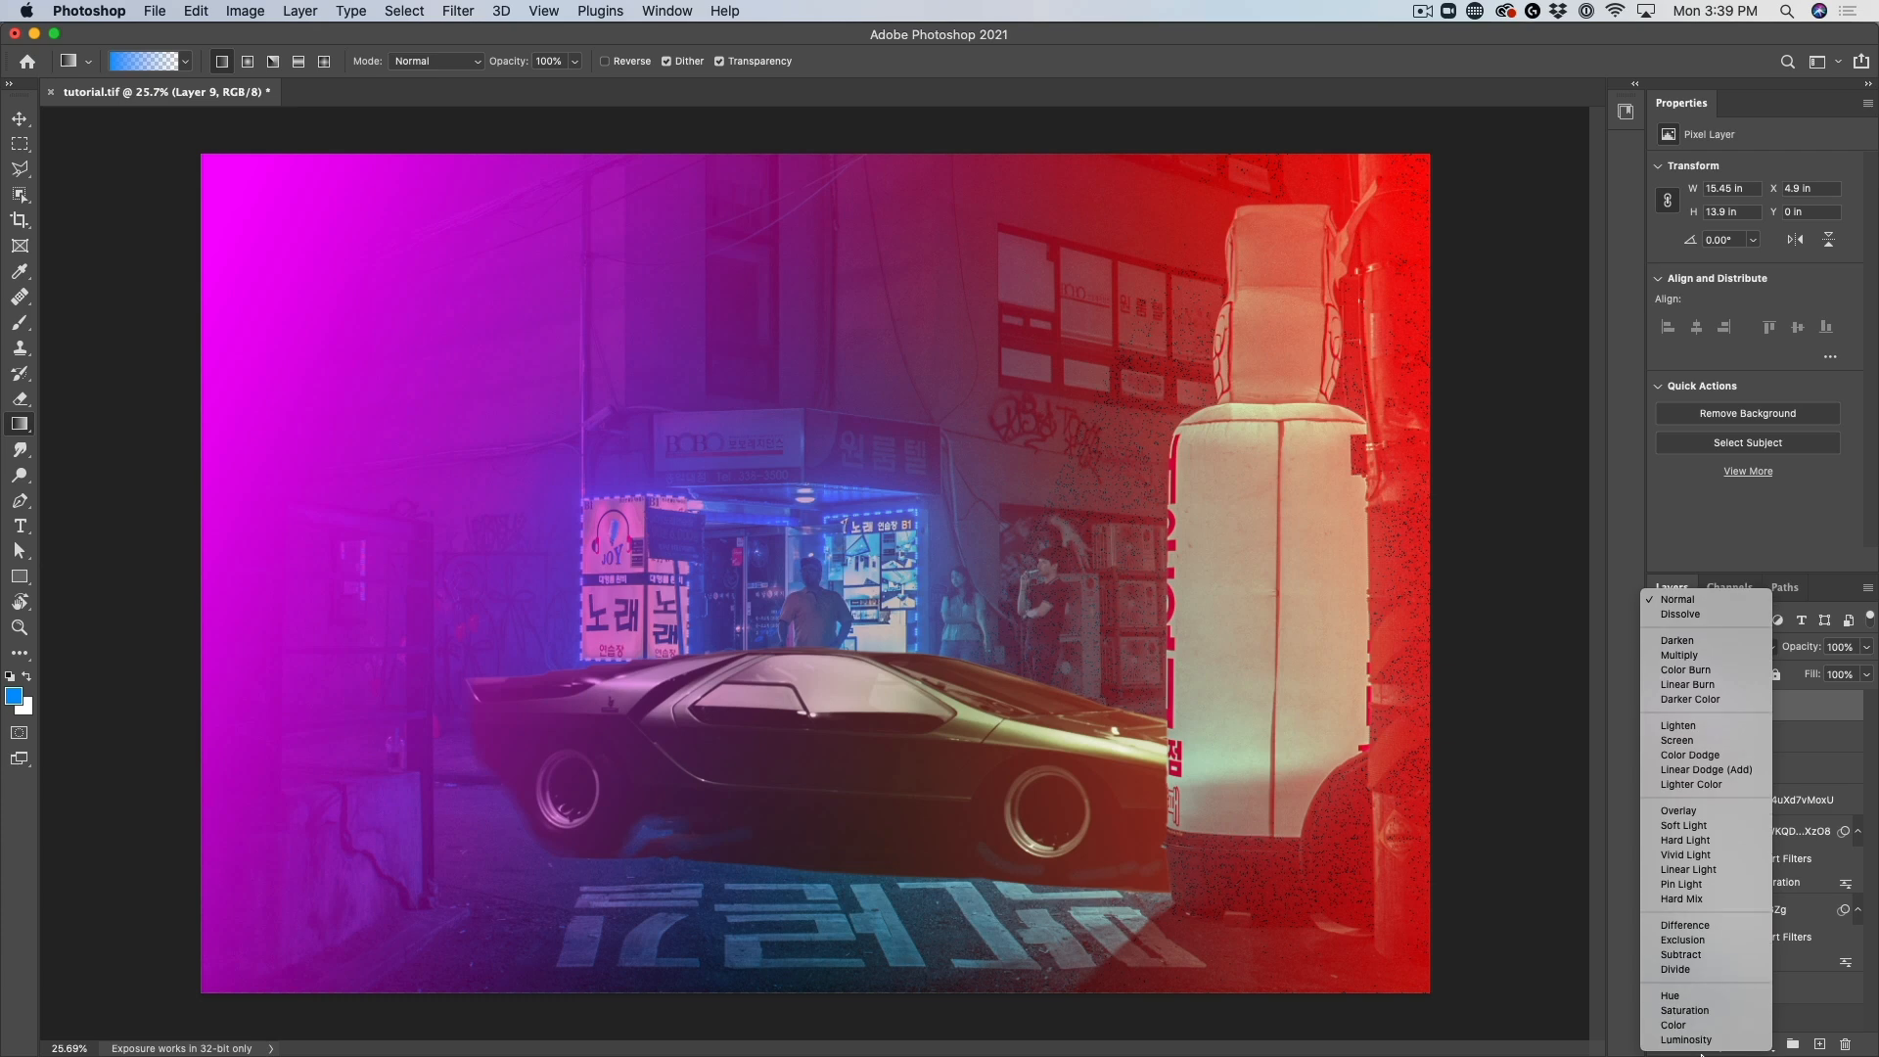
pyautogui.click(1710, 1031)
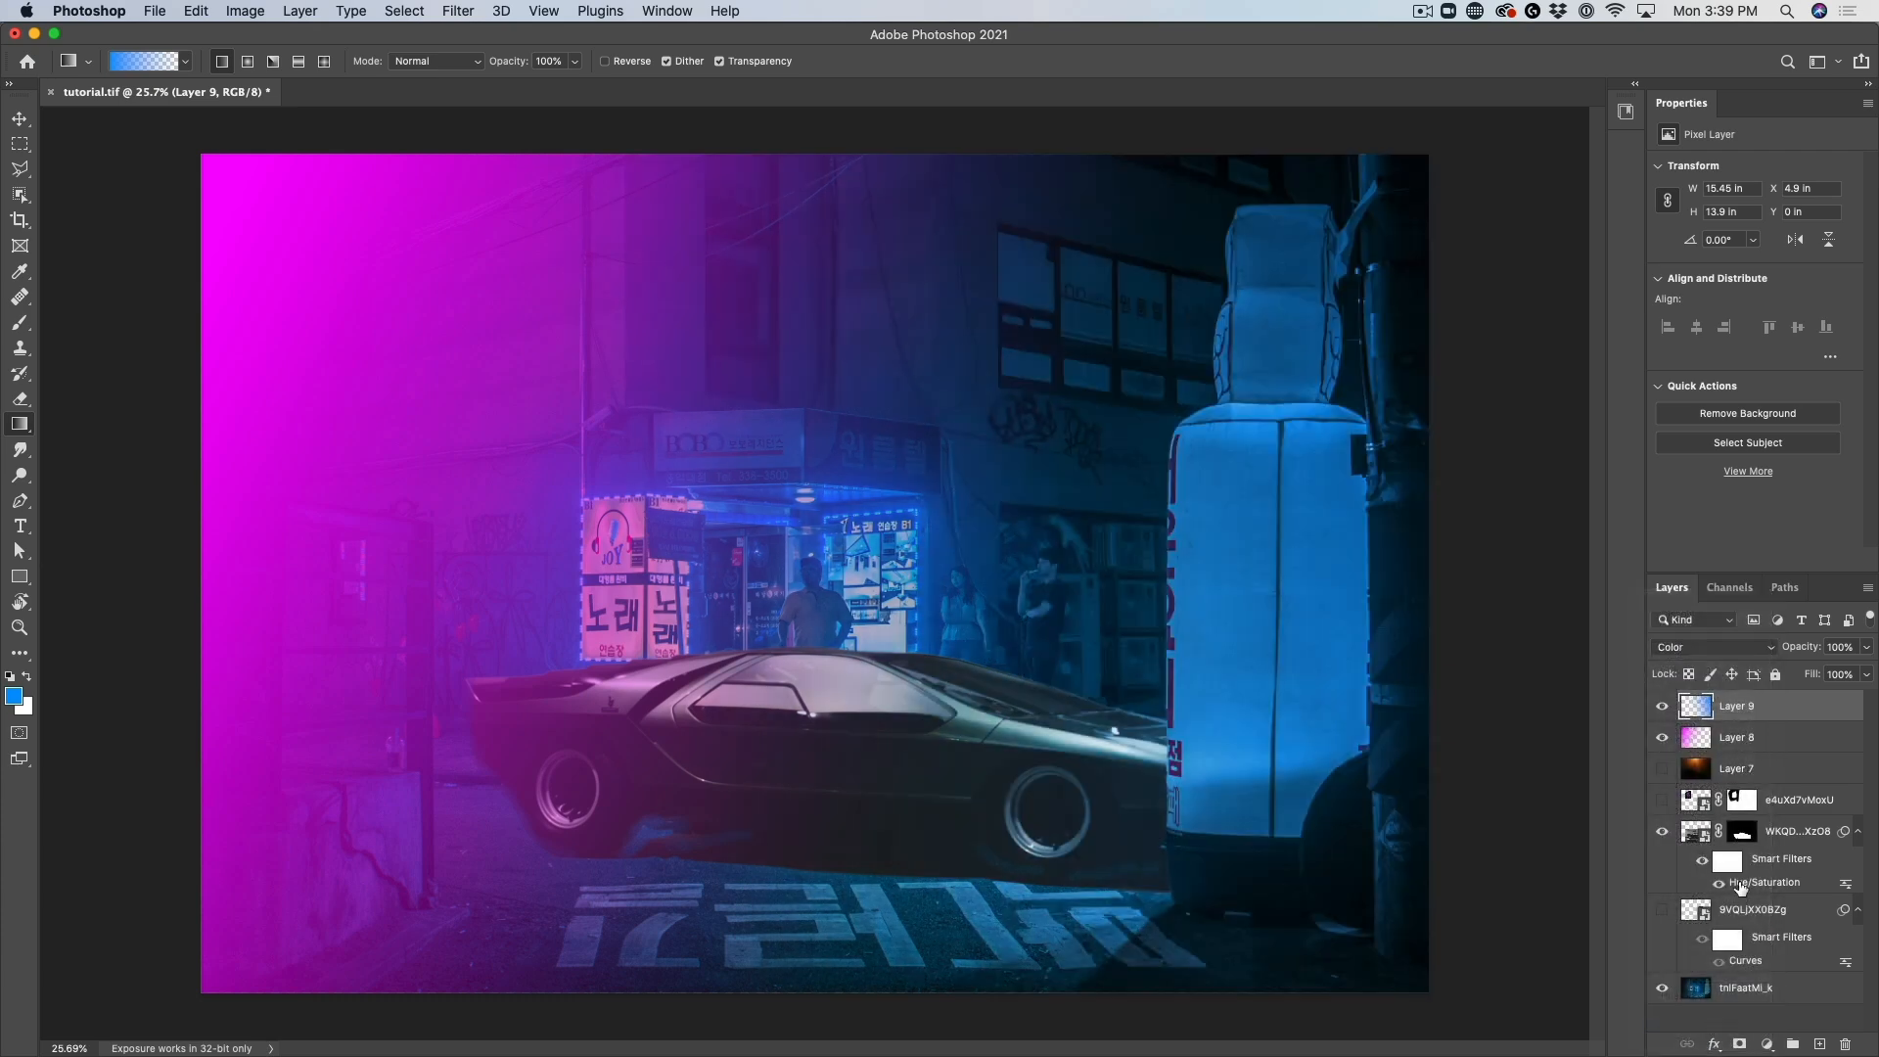
pyautogui.click(1750, 744)
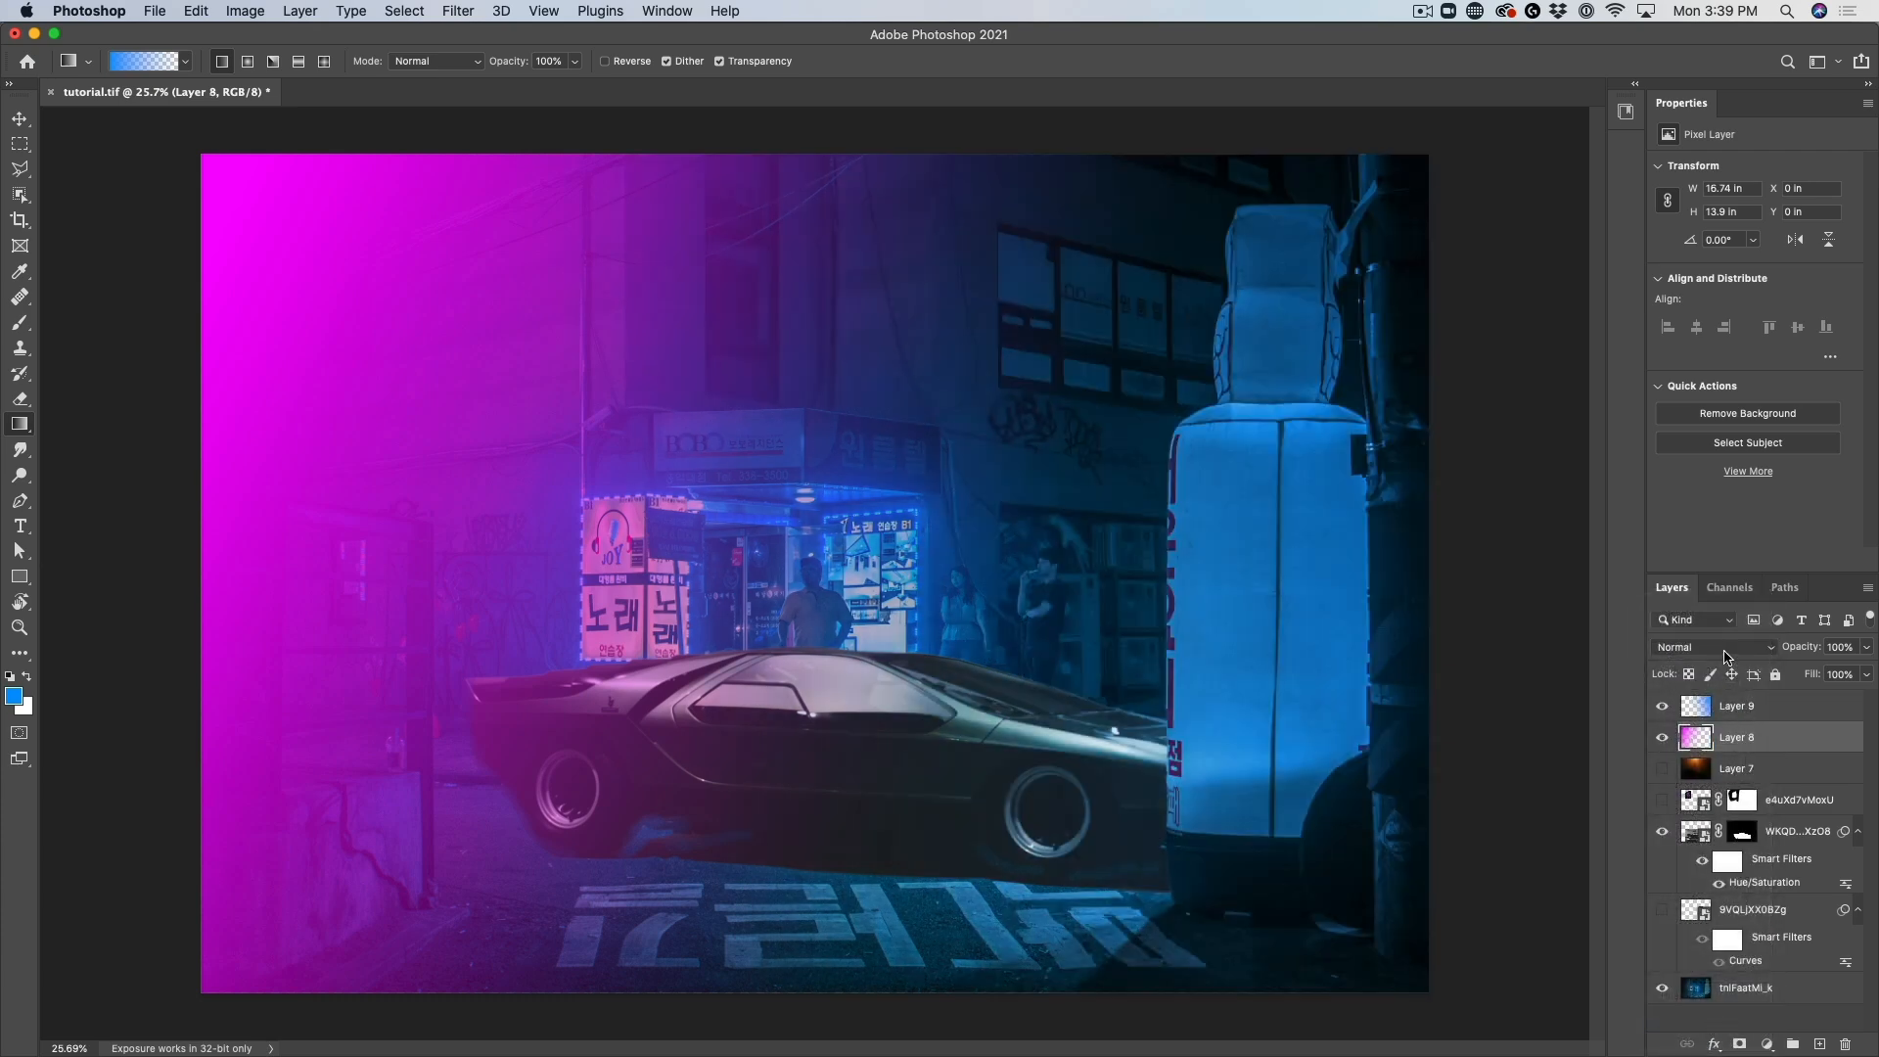
pyautogui.click(1724, 650)
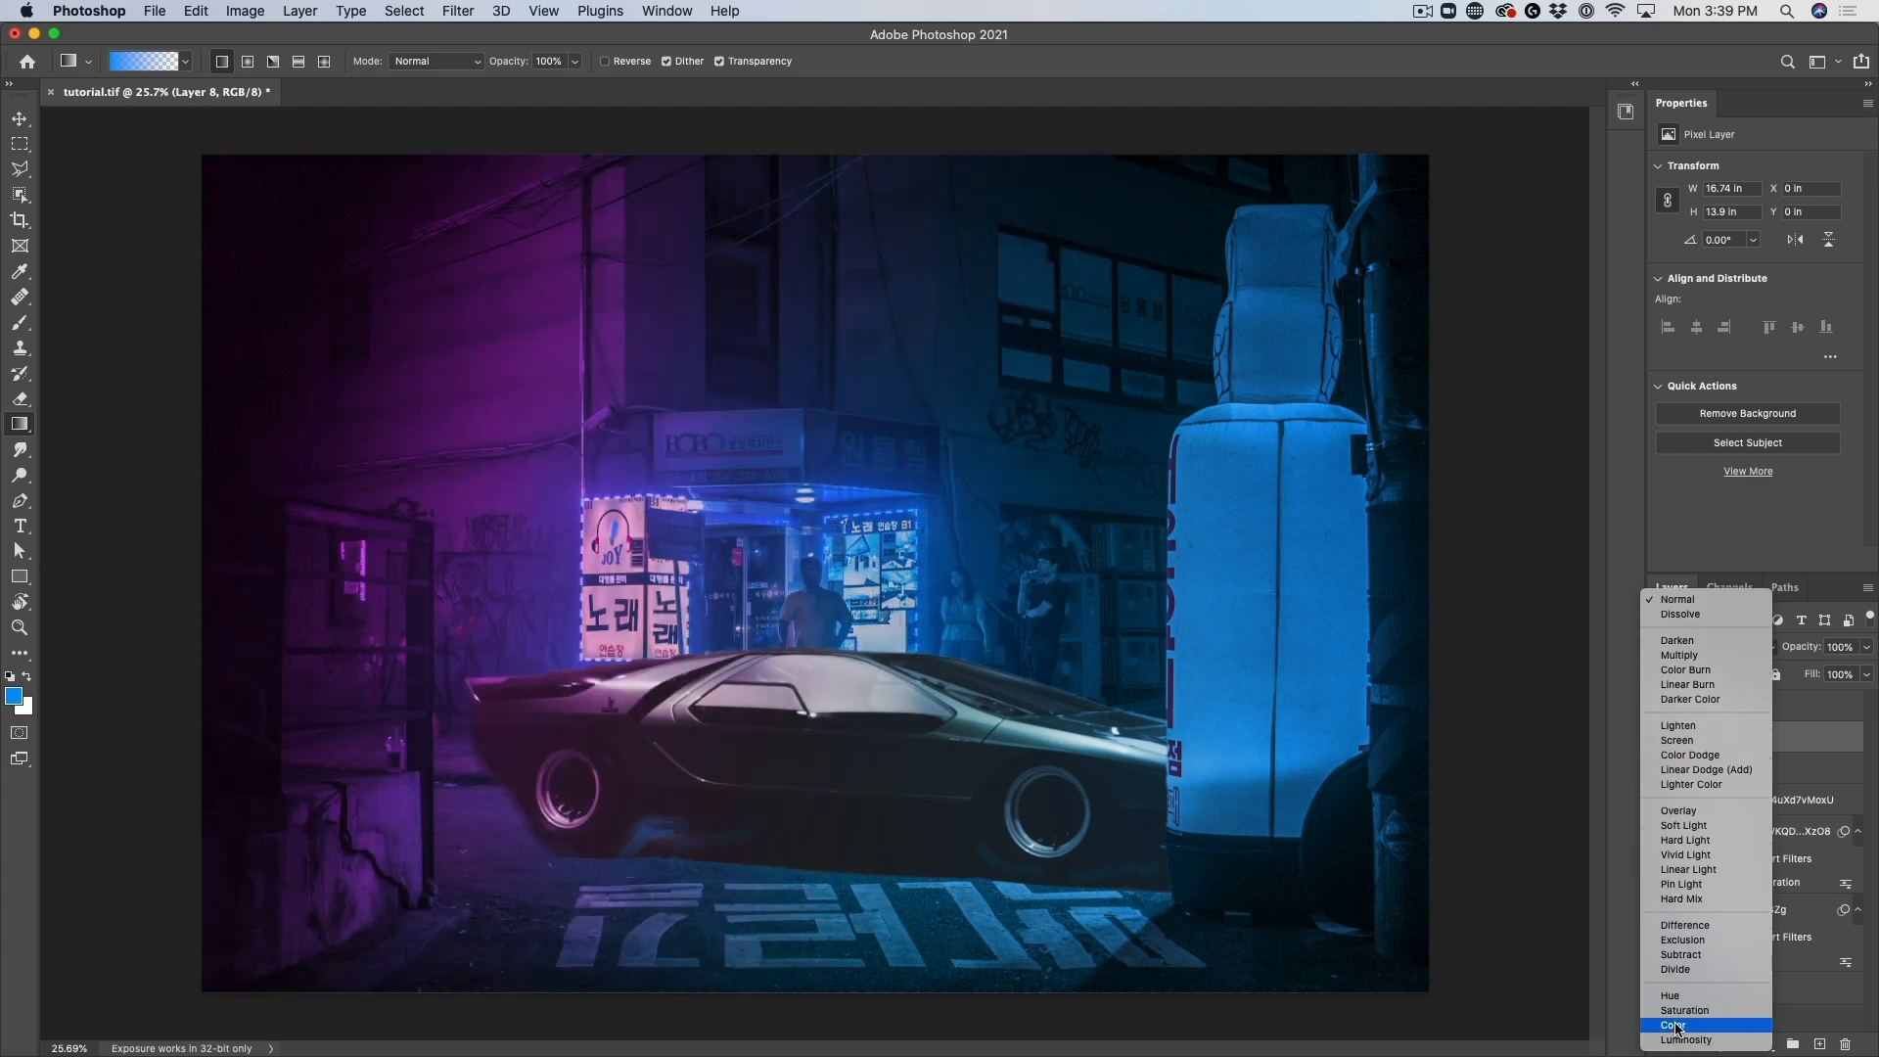
pyautogui.click(1676, 1026)
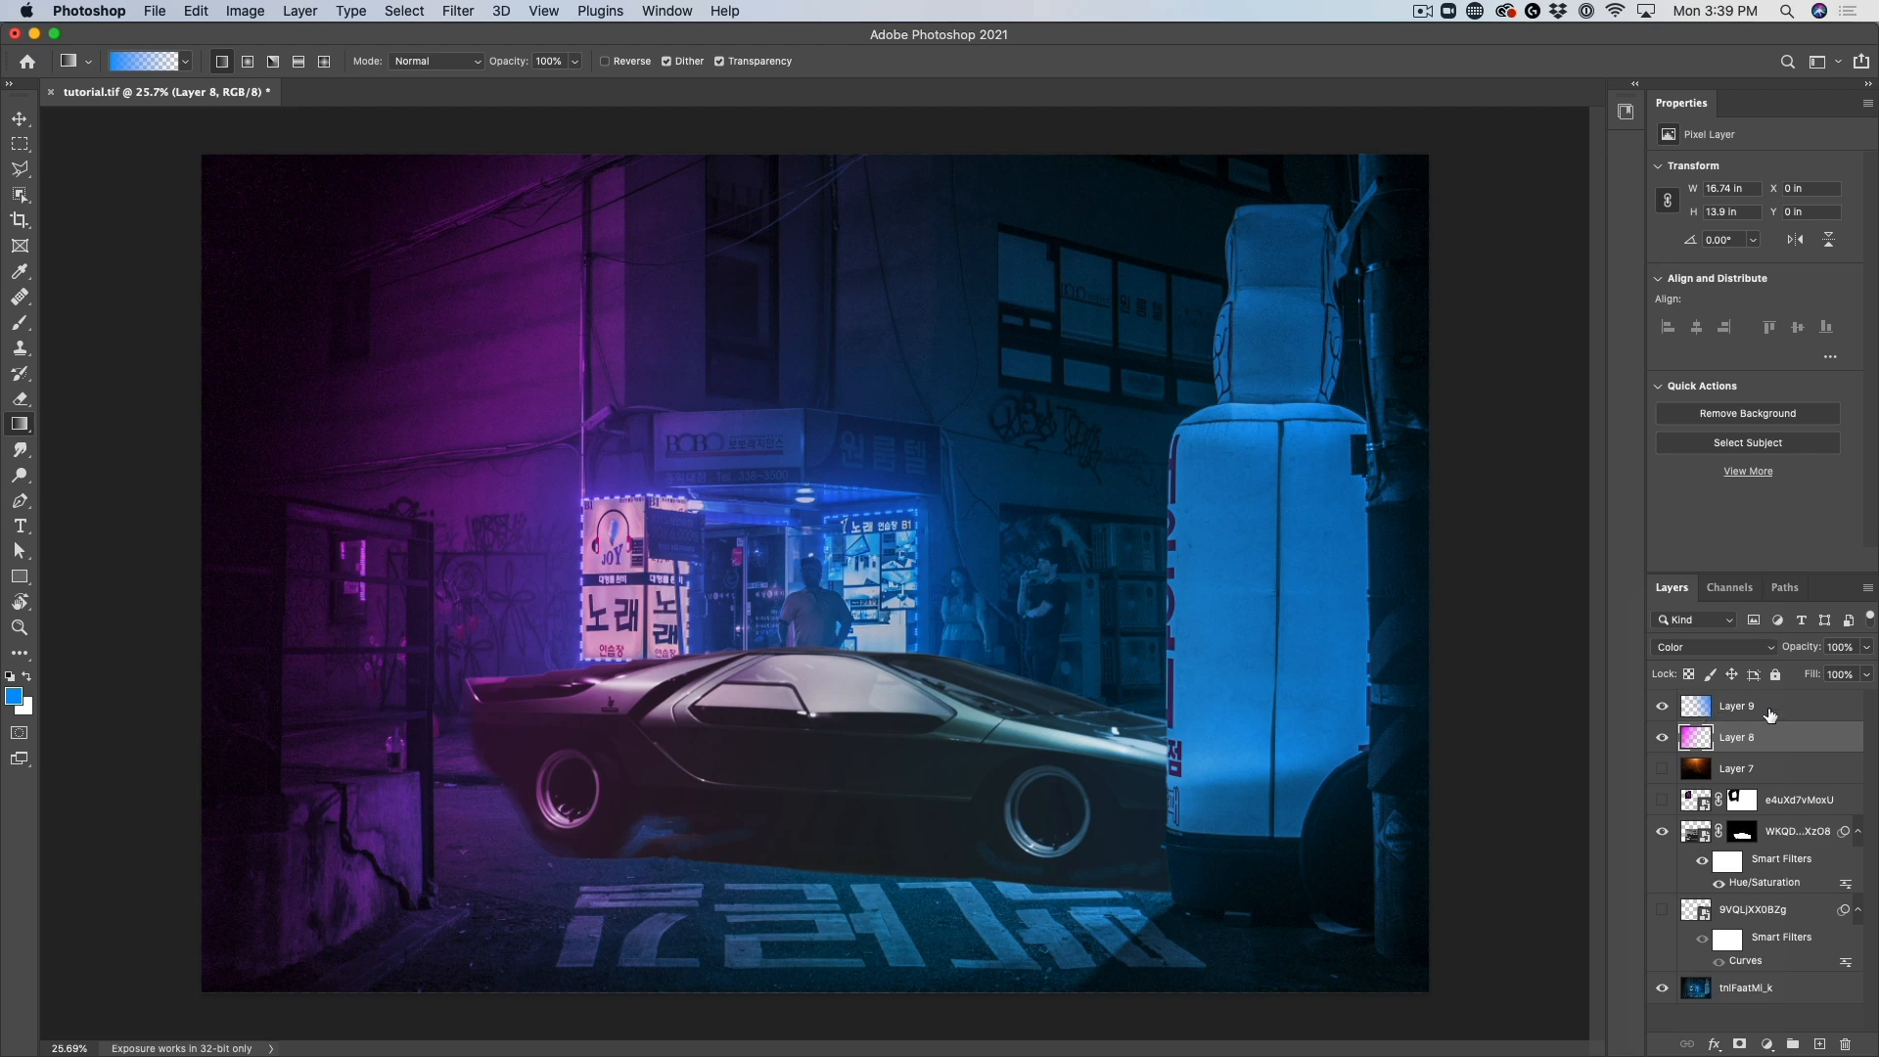
# Group the two gradient layers and name the group "overlays"
pyautogui.keyDown('shift'); pyautogui.click(1770, 715); pyautogui.keyUp('shift')
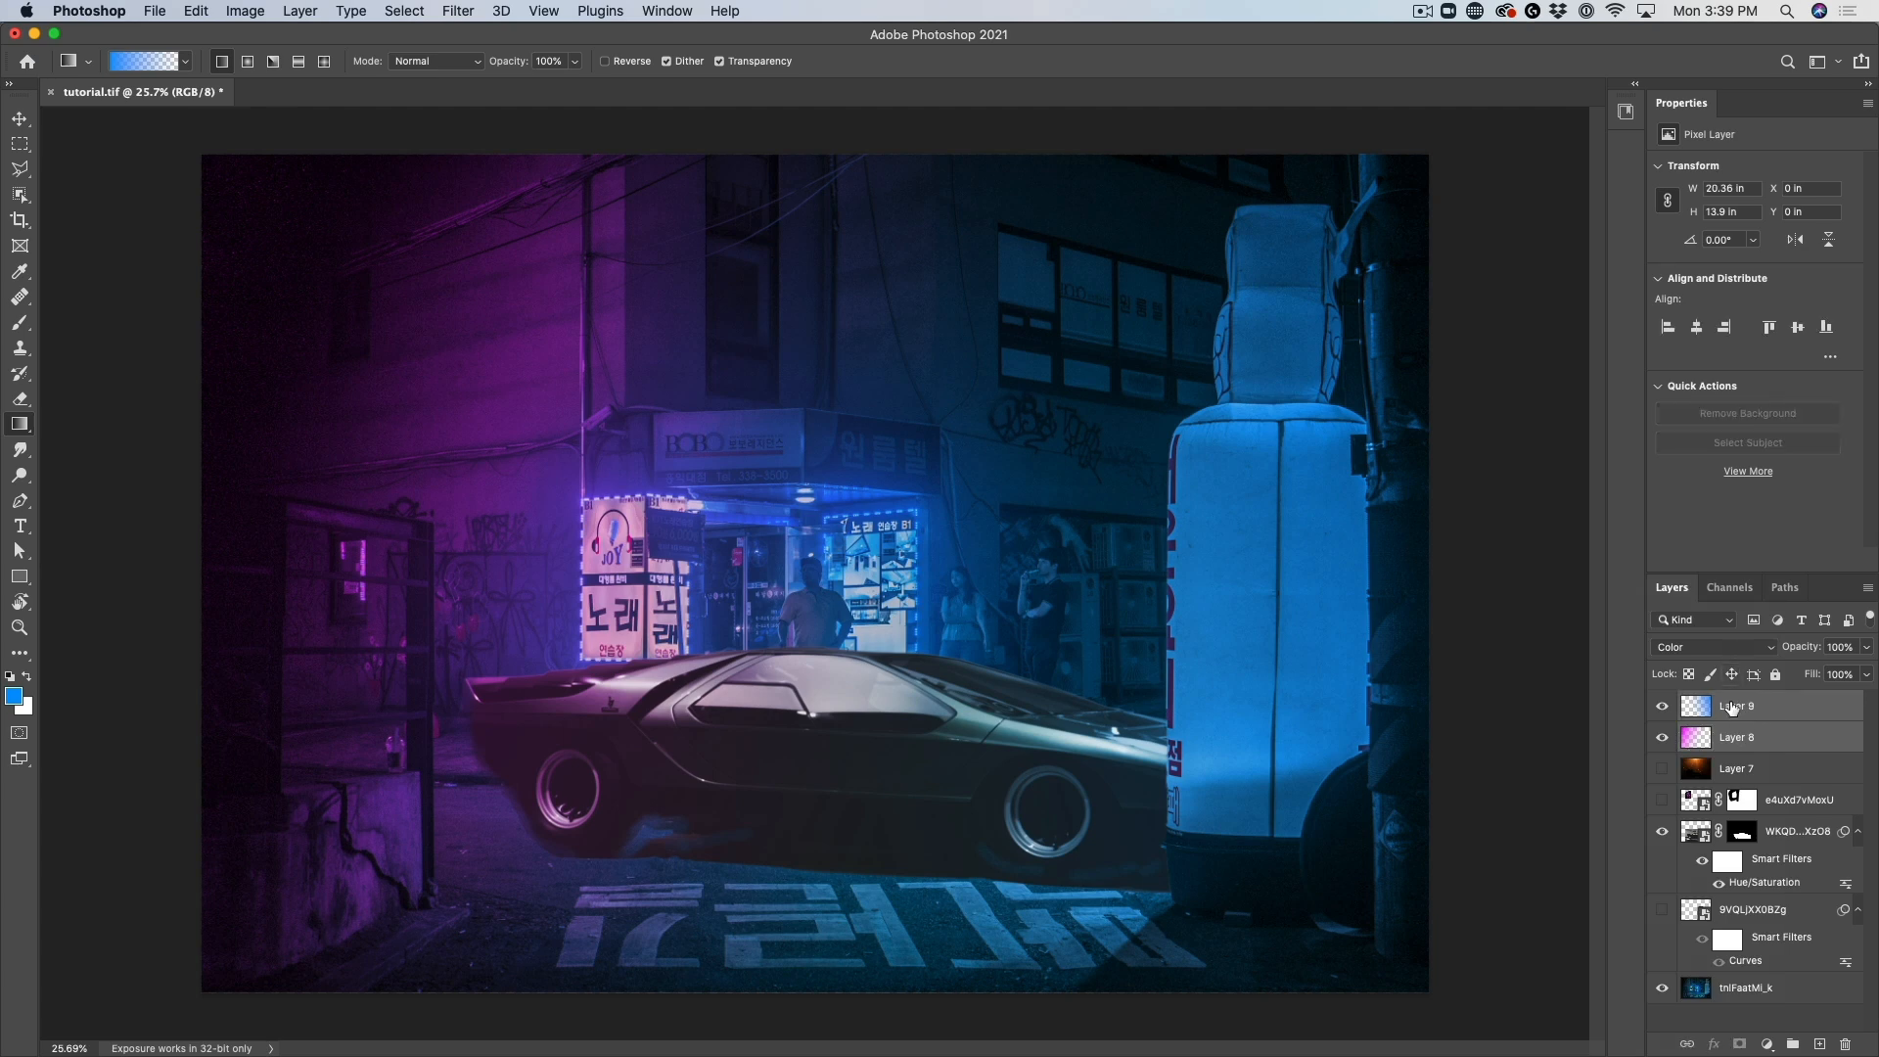
pyautogui.press('super+g')
pyautogui.doubleClick(1732, 703)
pyautogui.write('overlays')
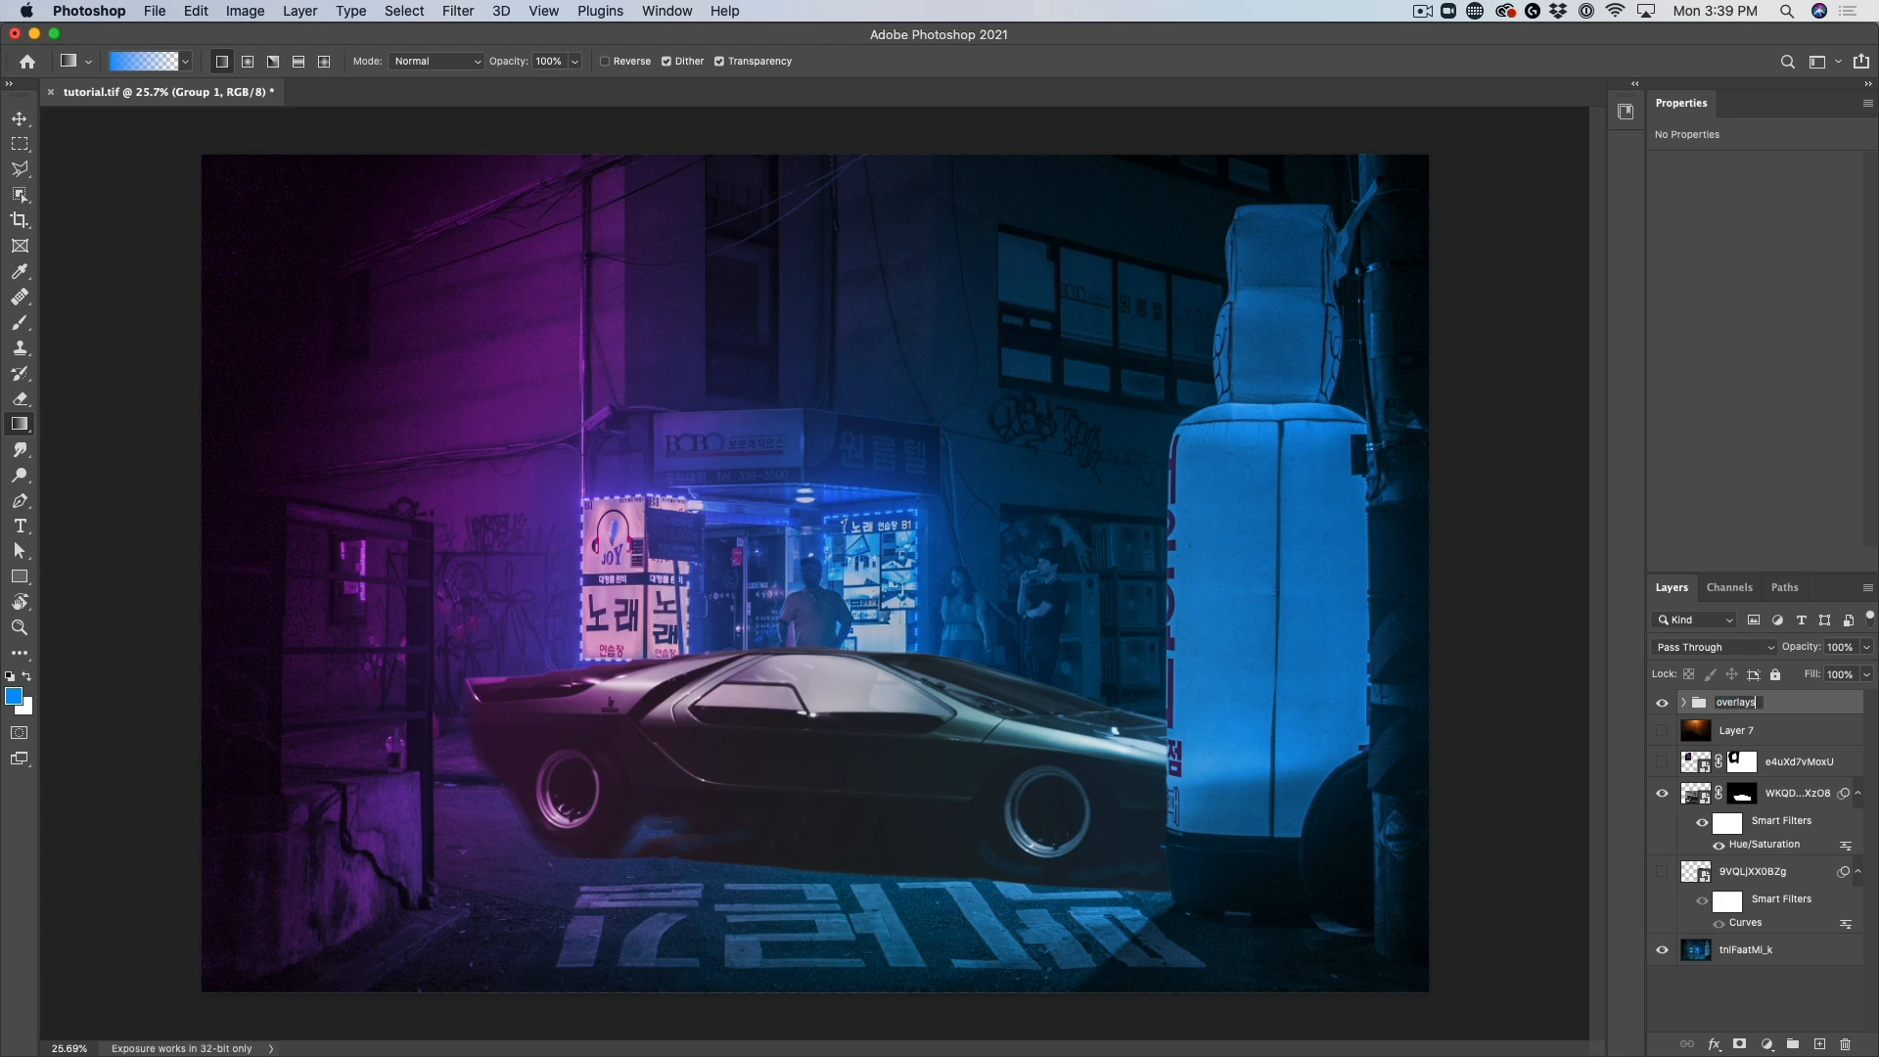
pyautogui.press('Return')
# Add a Hue/Saturation adjustment above the car layer with Saturation -36 and clip it to the car
pyautogui.click(1696, 795)
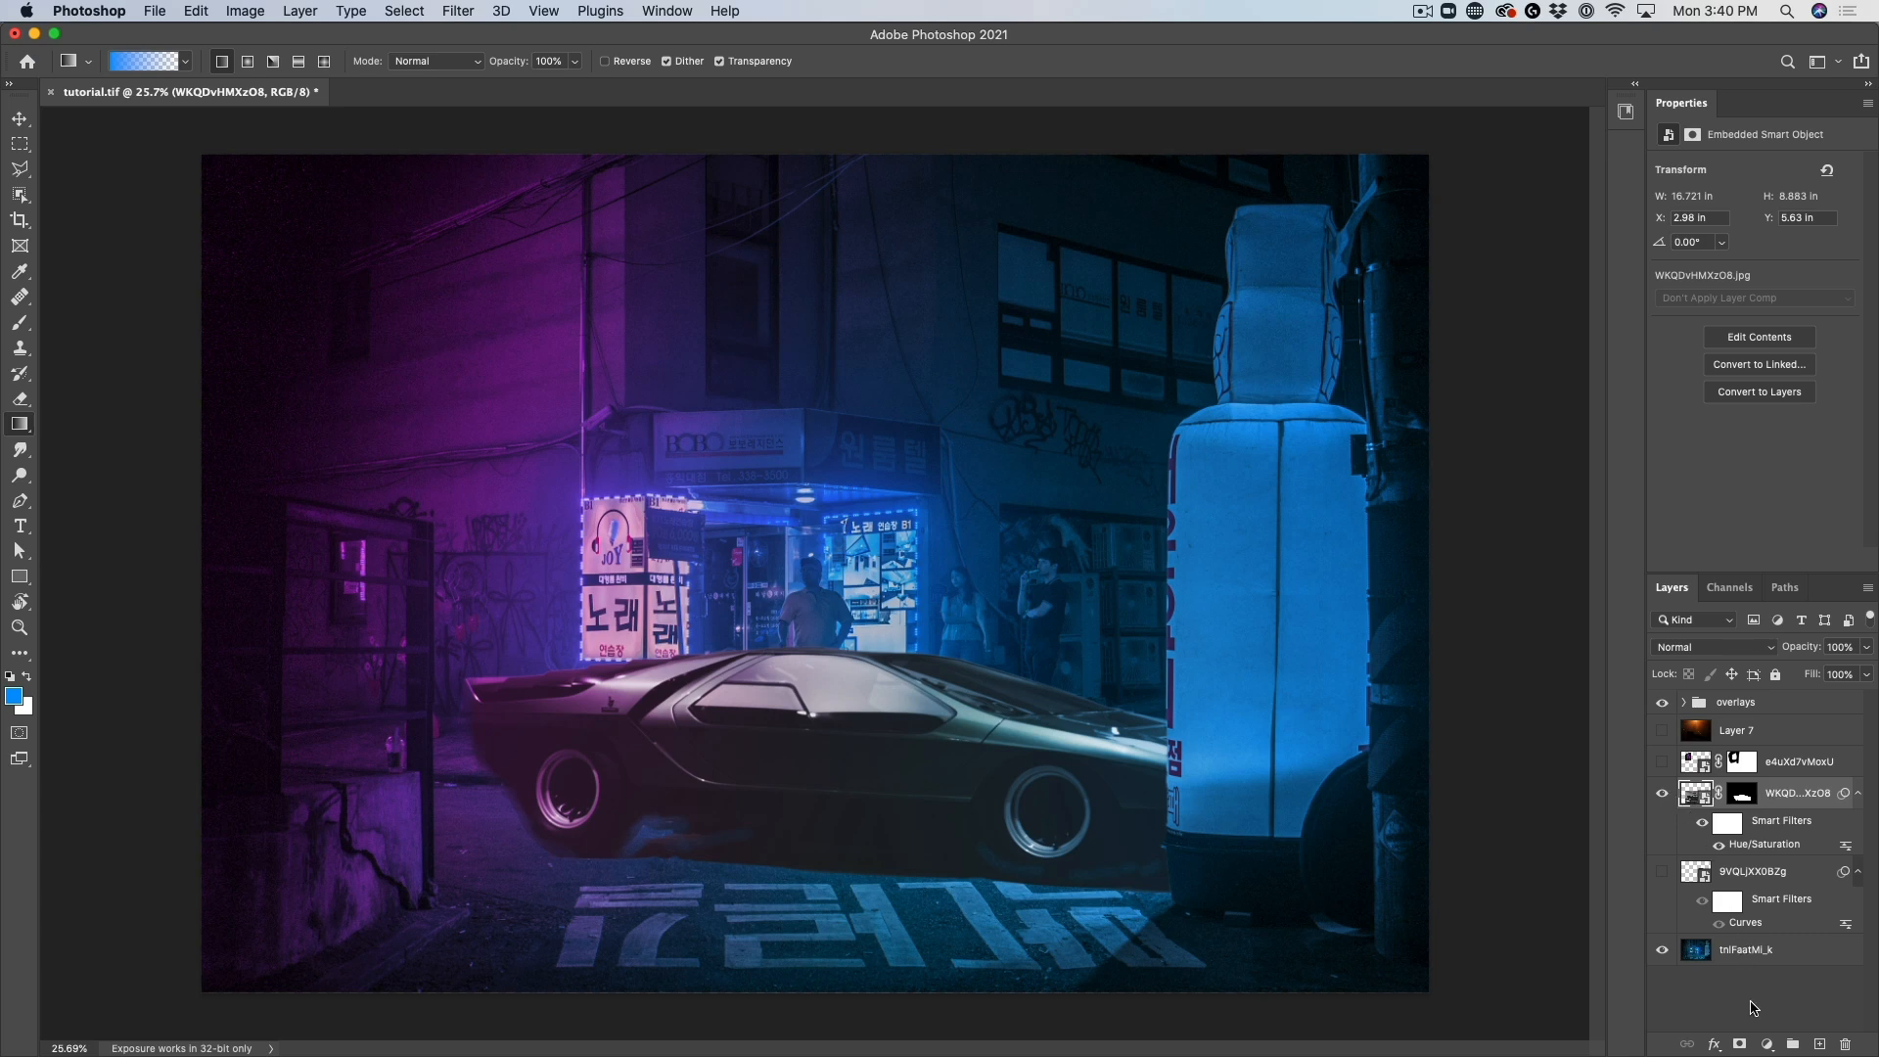
pyautogui.click(1766, 1043)
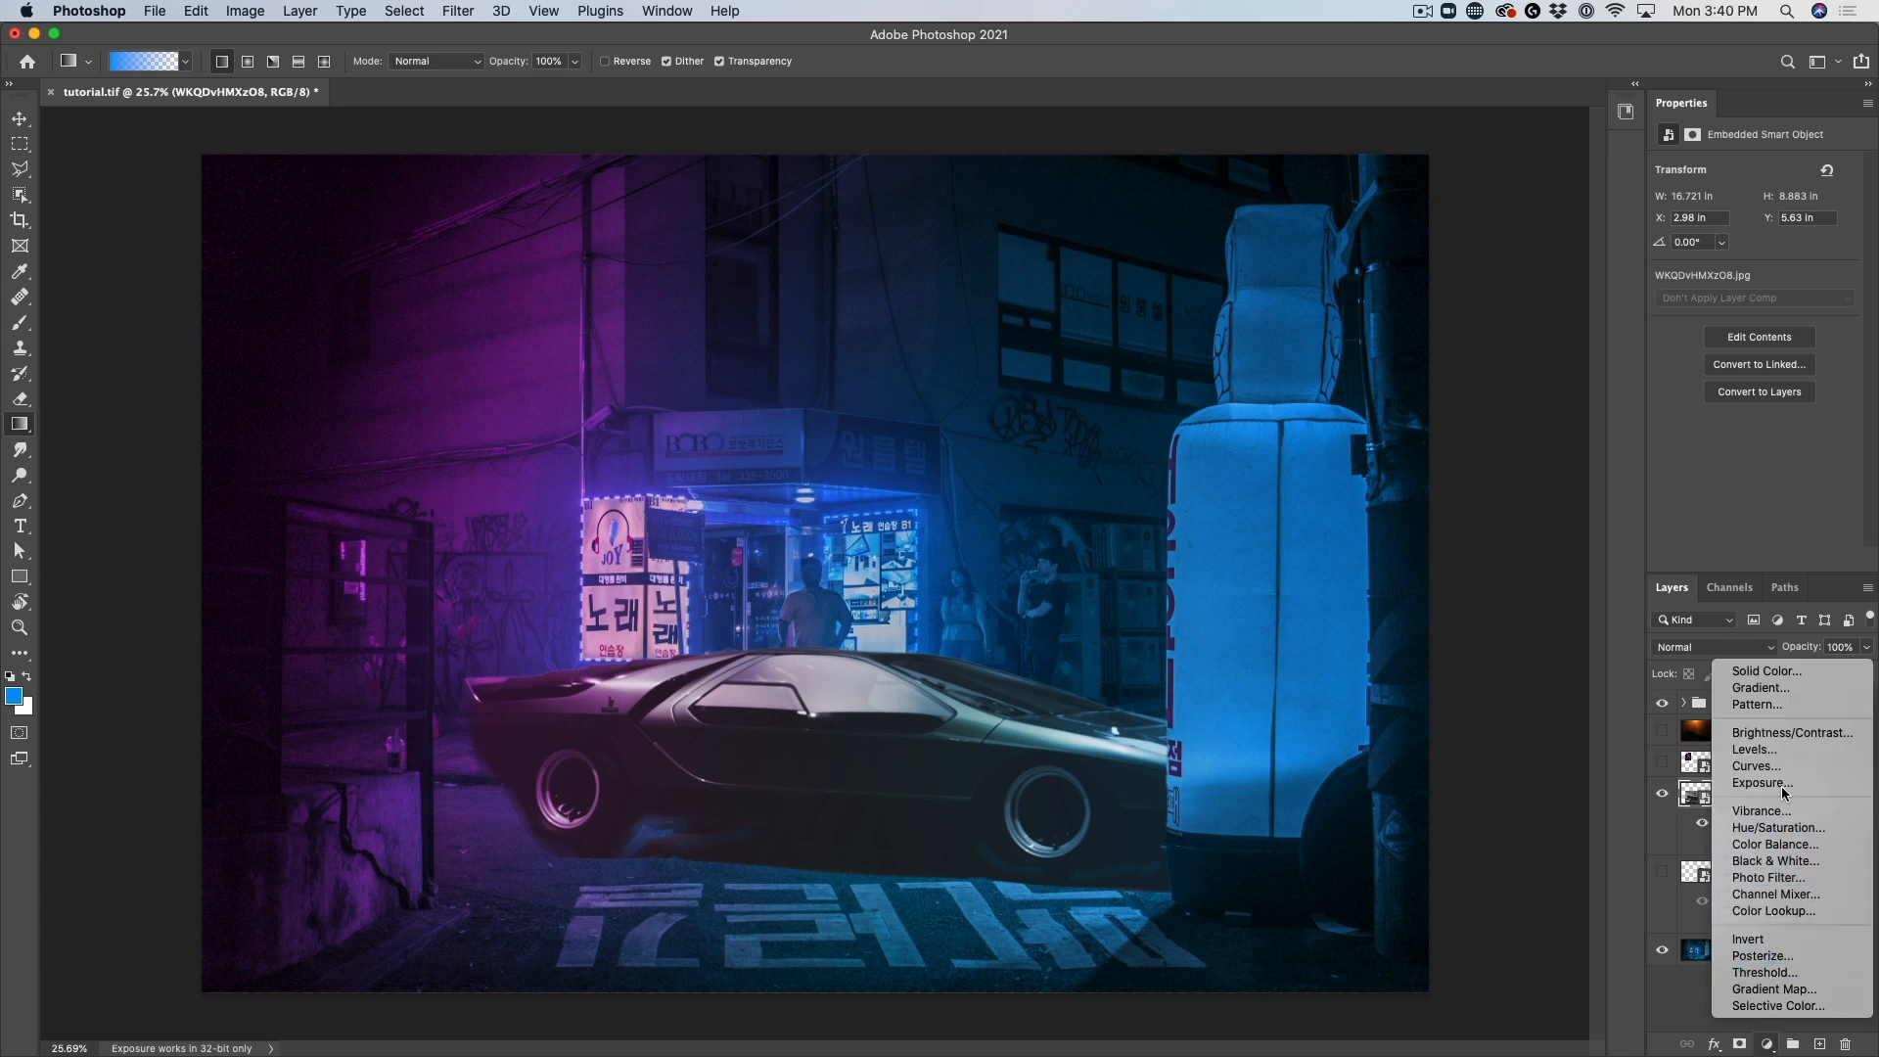
pyautogui.click(1789, 831)
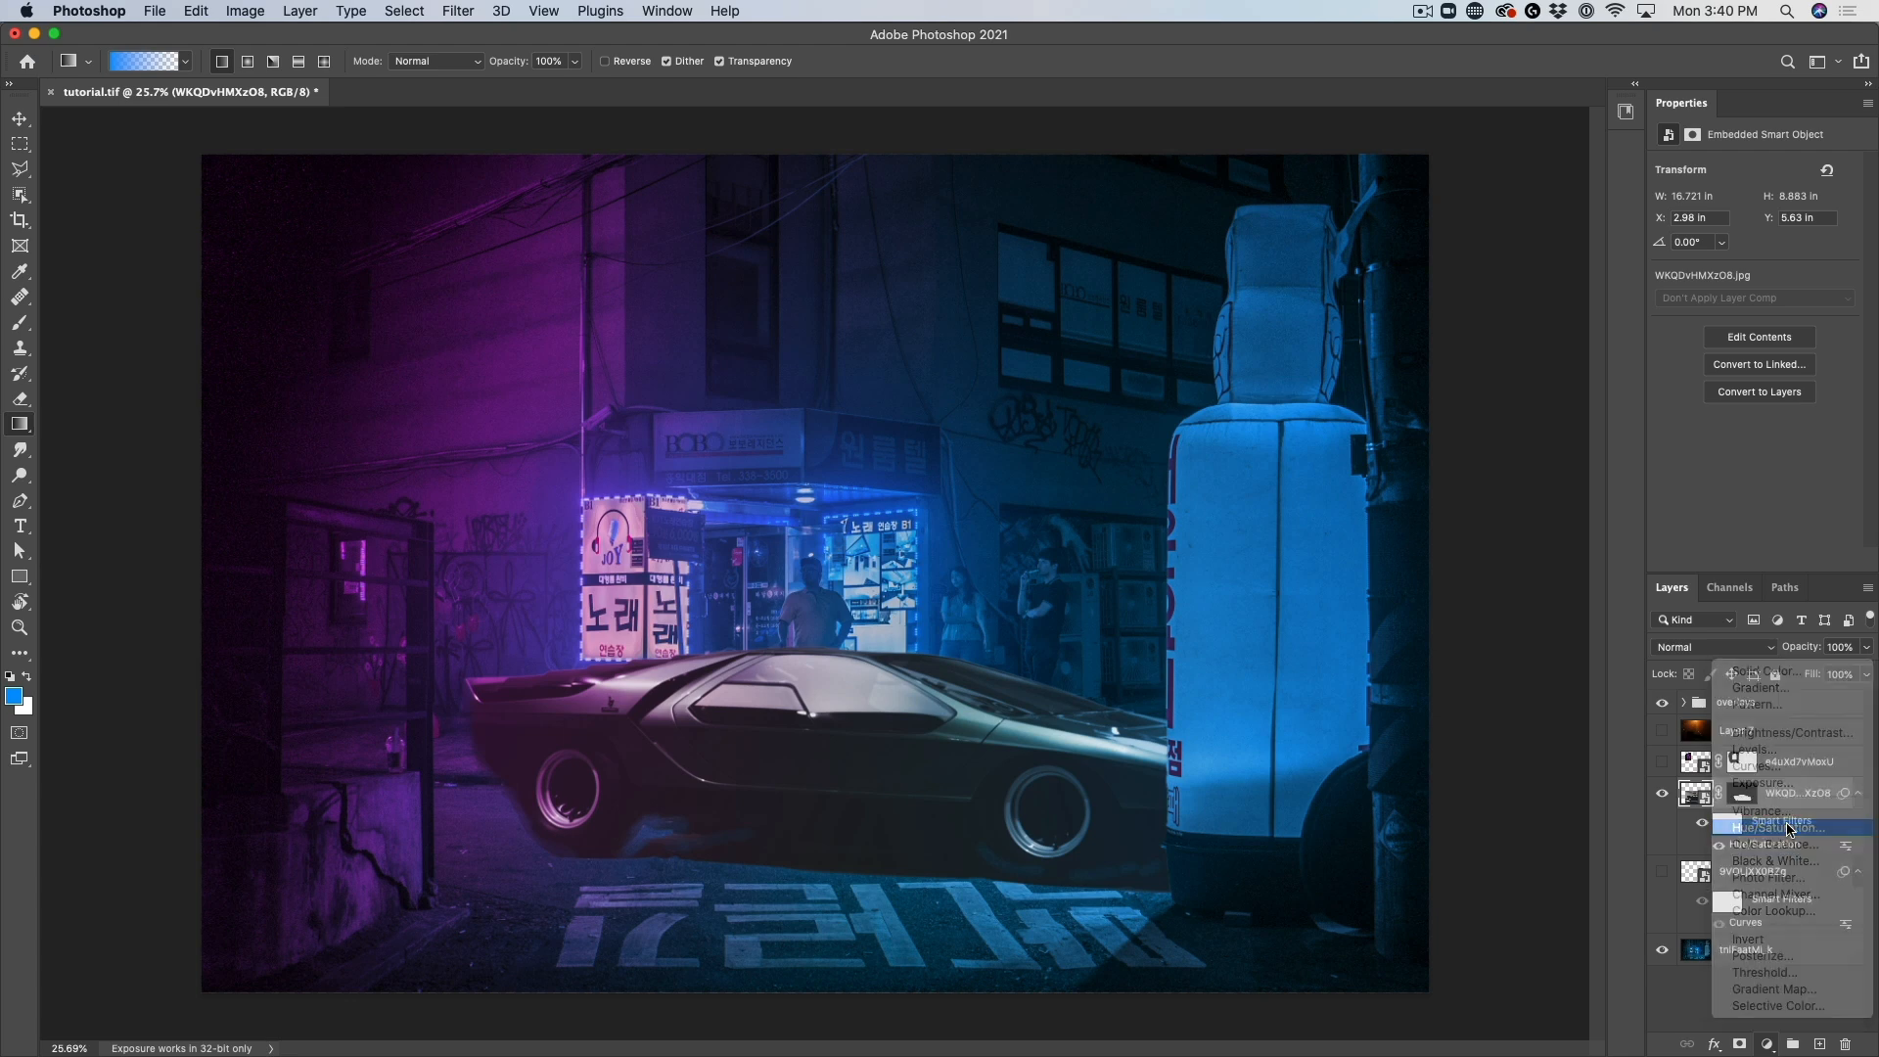
pyautogui.moveTo(1756, 283); pyautogui.dragTo(1712, 281)
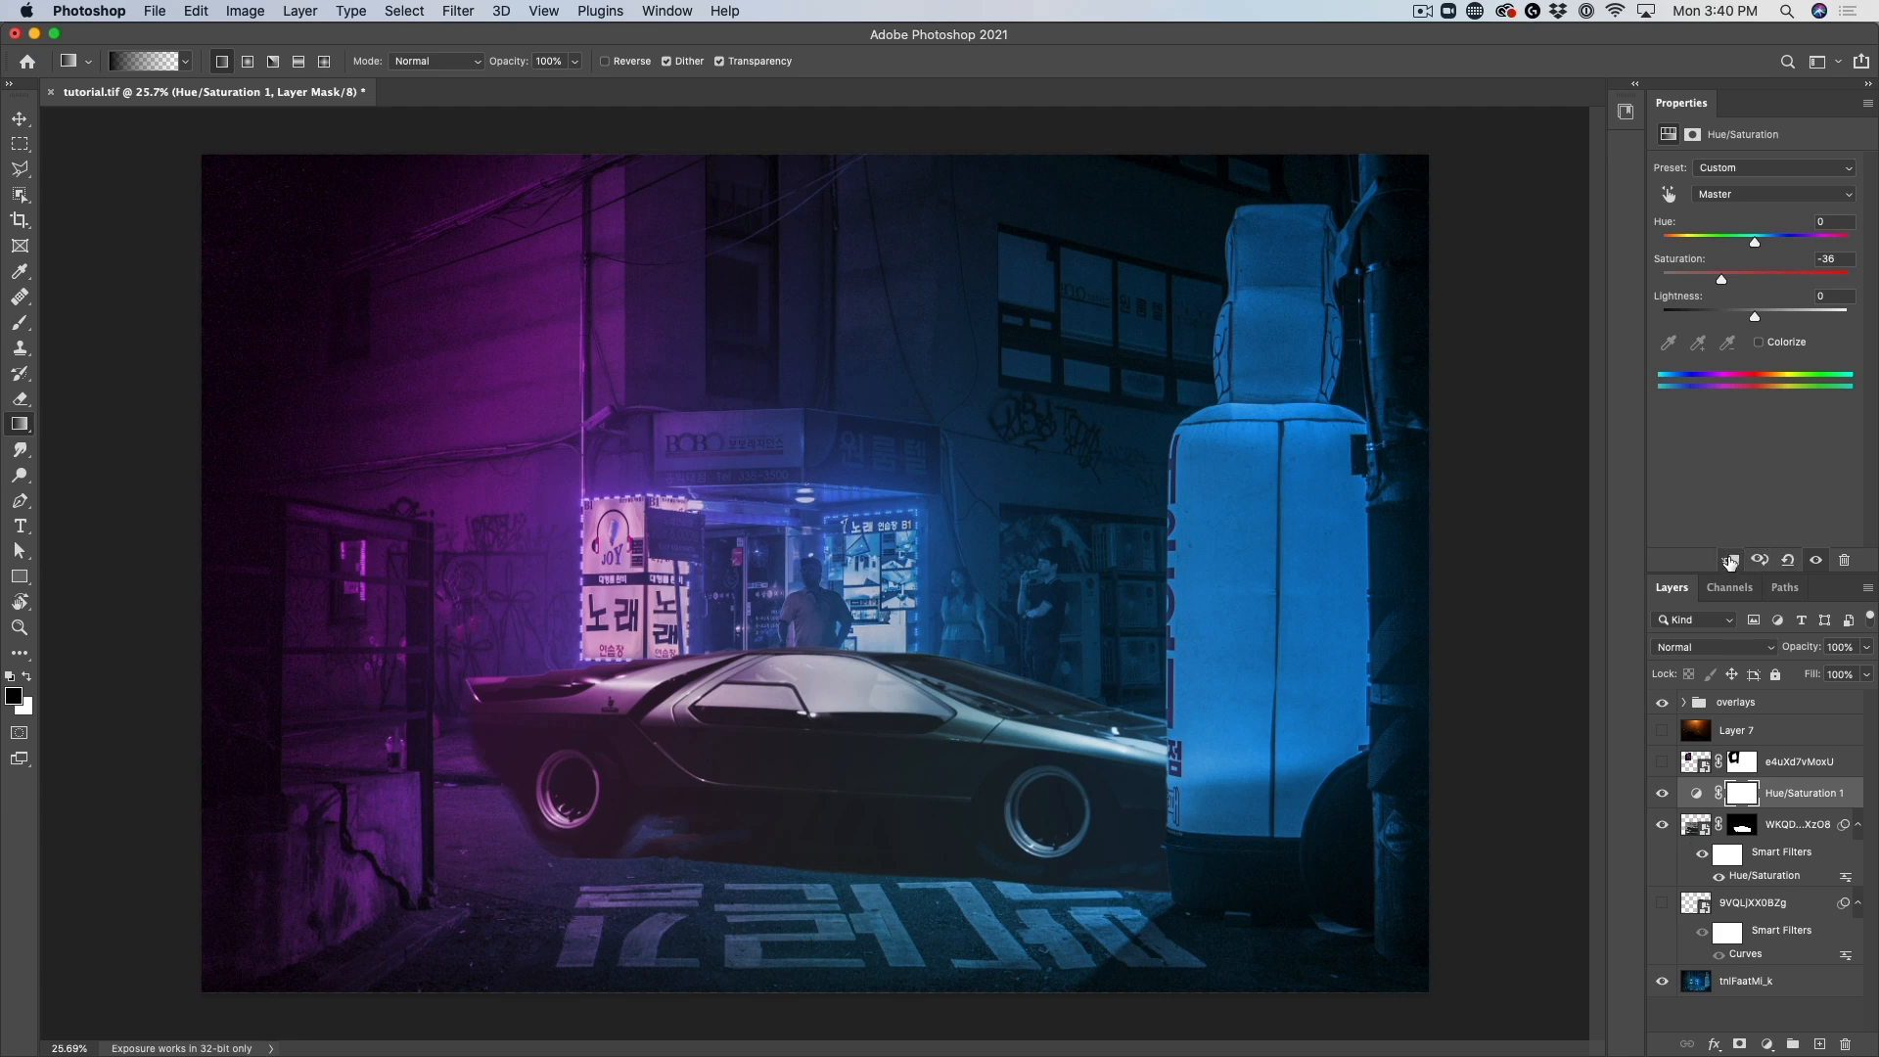
pyautogui.click(1730, 561)
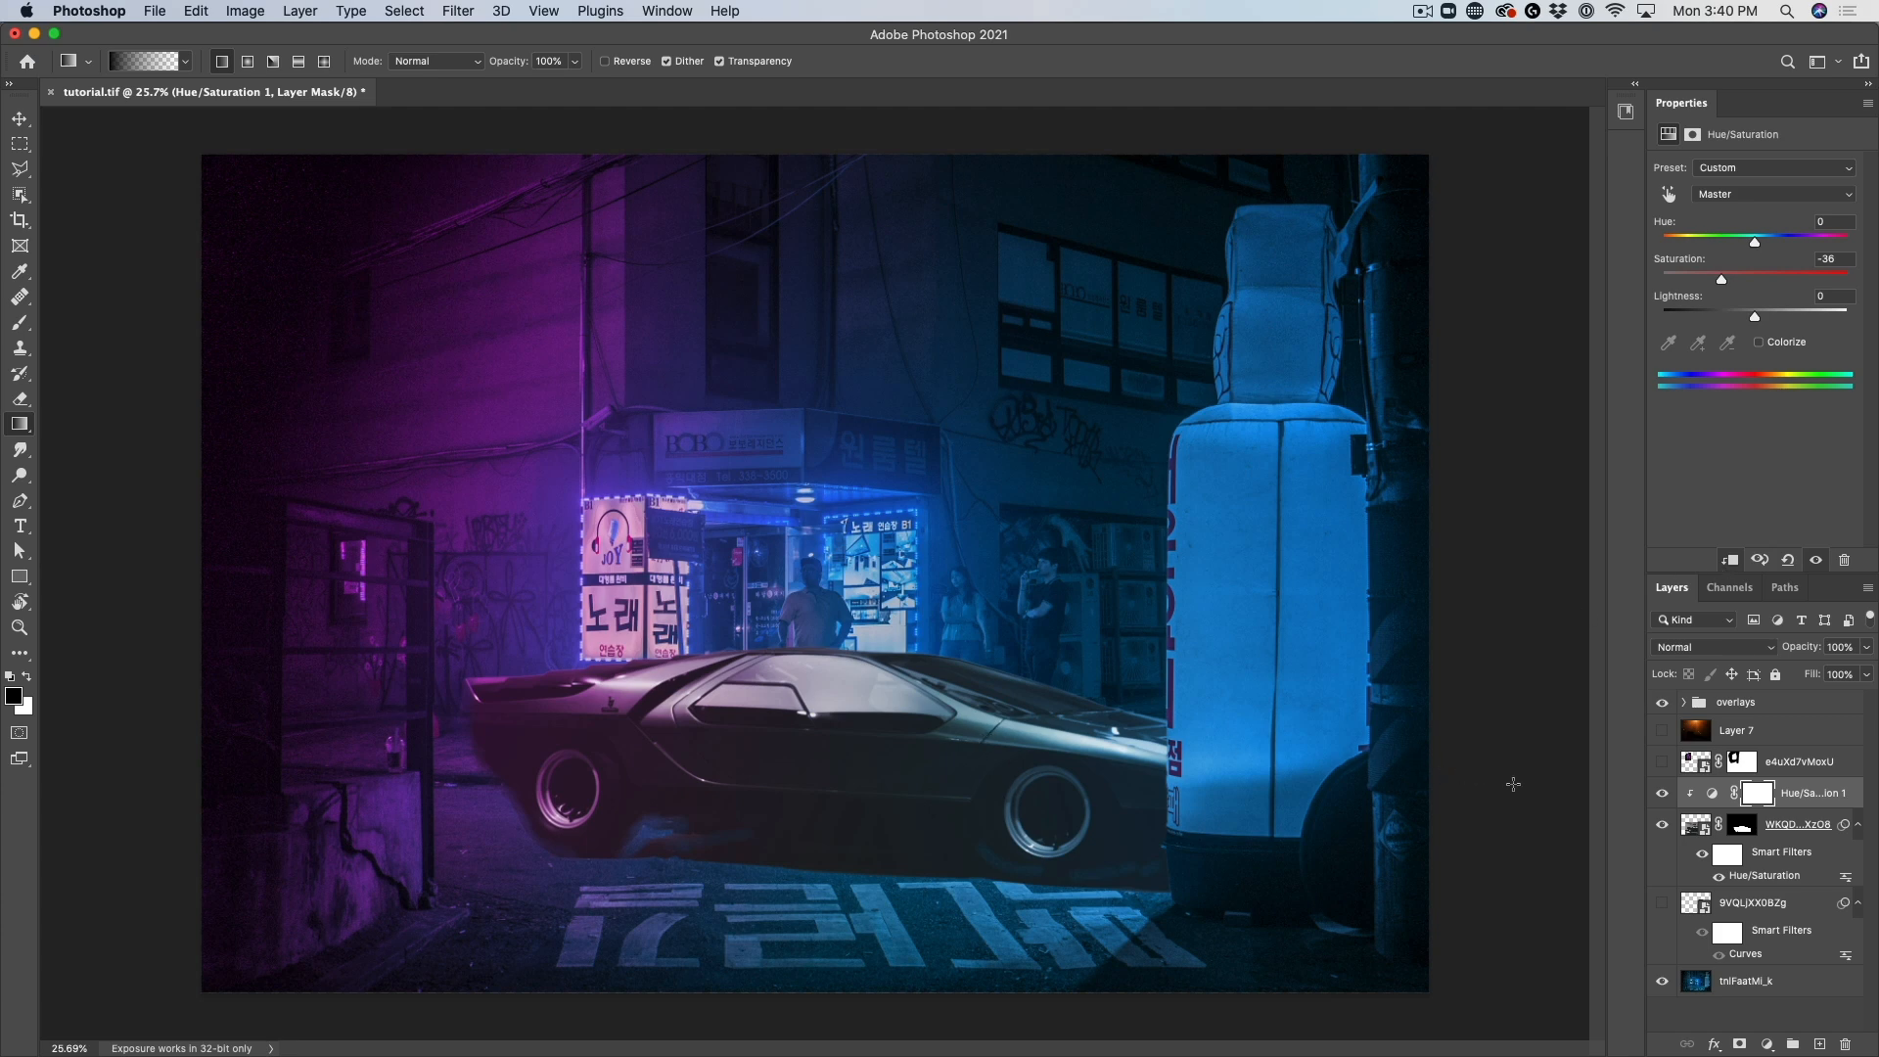
# Compare the car with and without the Hue/Saturation adjustment, and lower its Saturation to -64
pyautogui.click(1663, 794)
pyautogui.click(1663, 794)
pyautogui.moveTo(1721, 281); pyautogui.dragTo(1696, 283)
pyautogui.click(1823, 801)
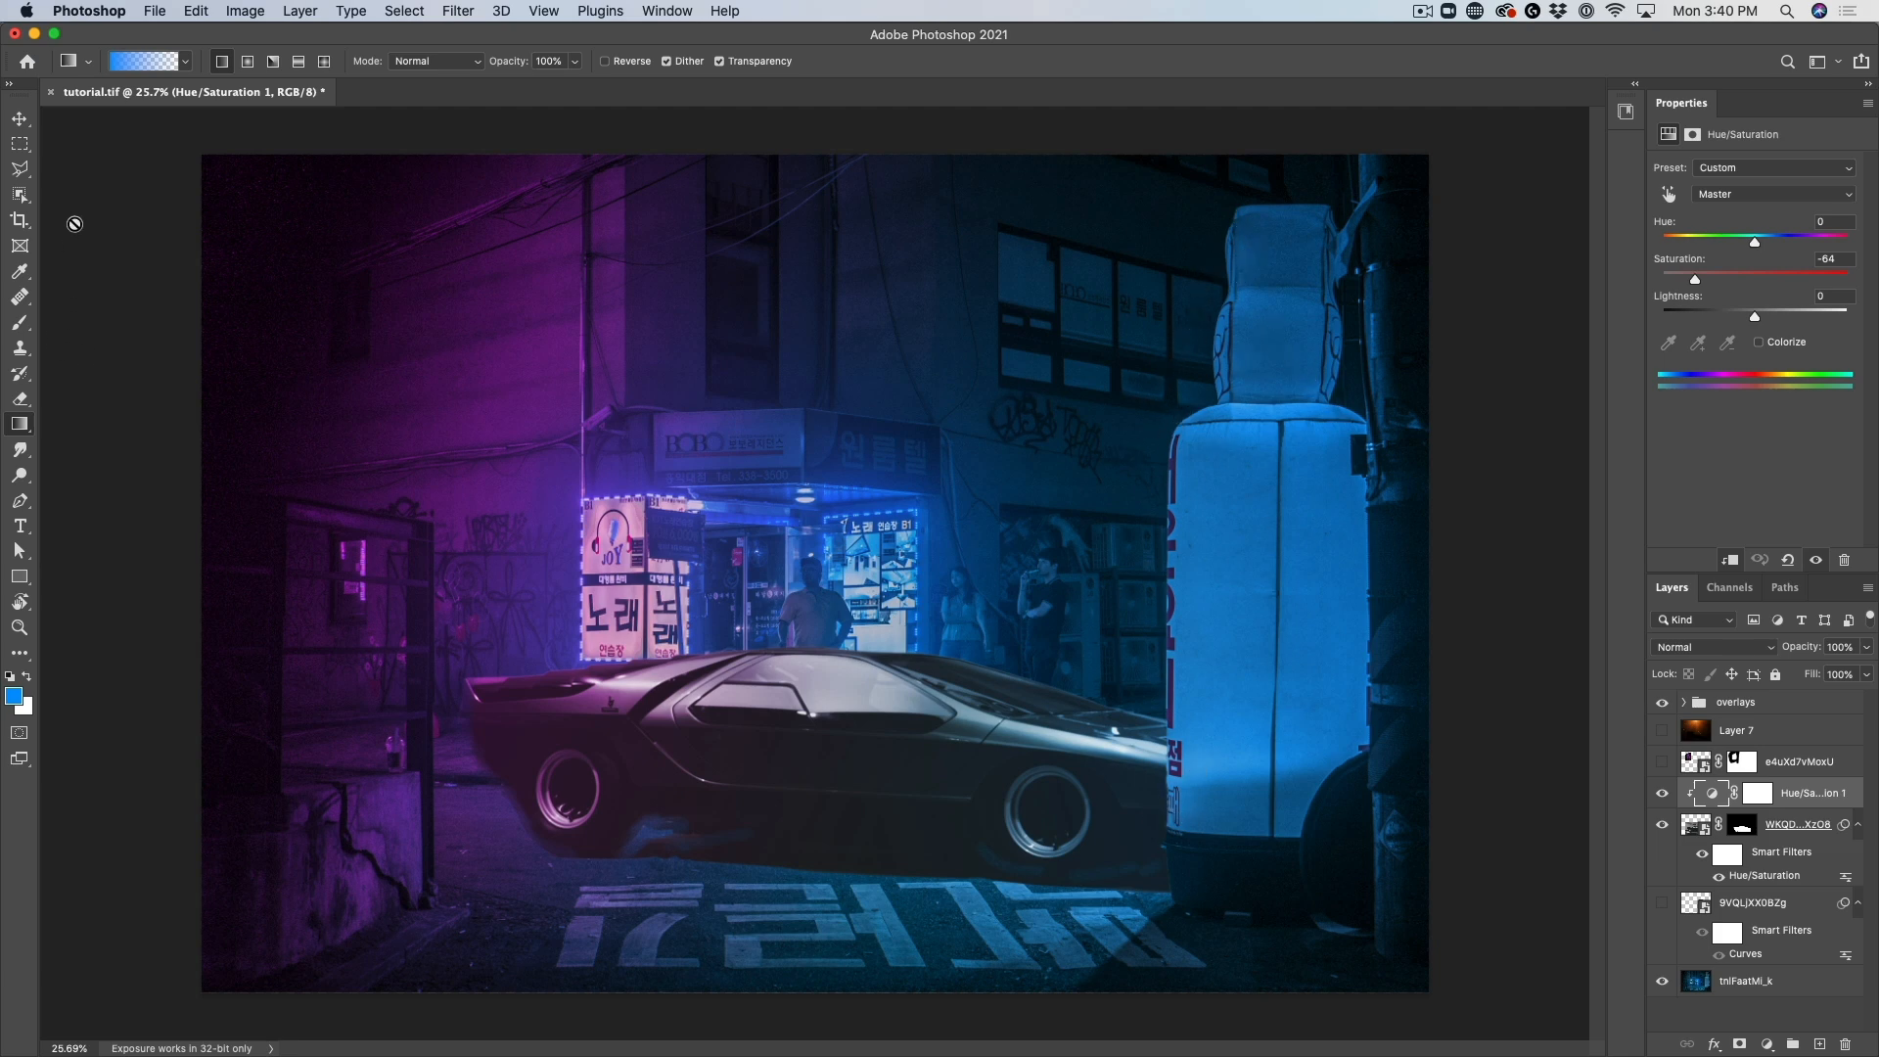
# Select the tall white van-like object on the street background layer with the Object Selection tool
pyautogui.click(19, 118)
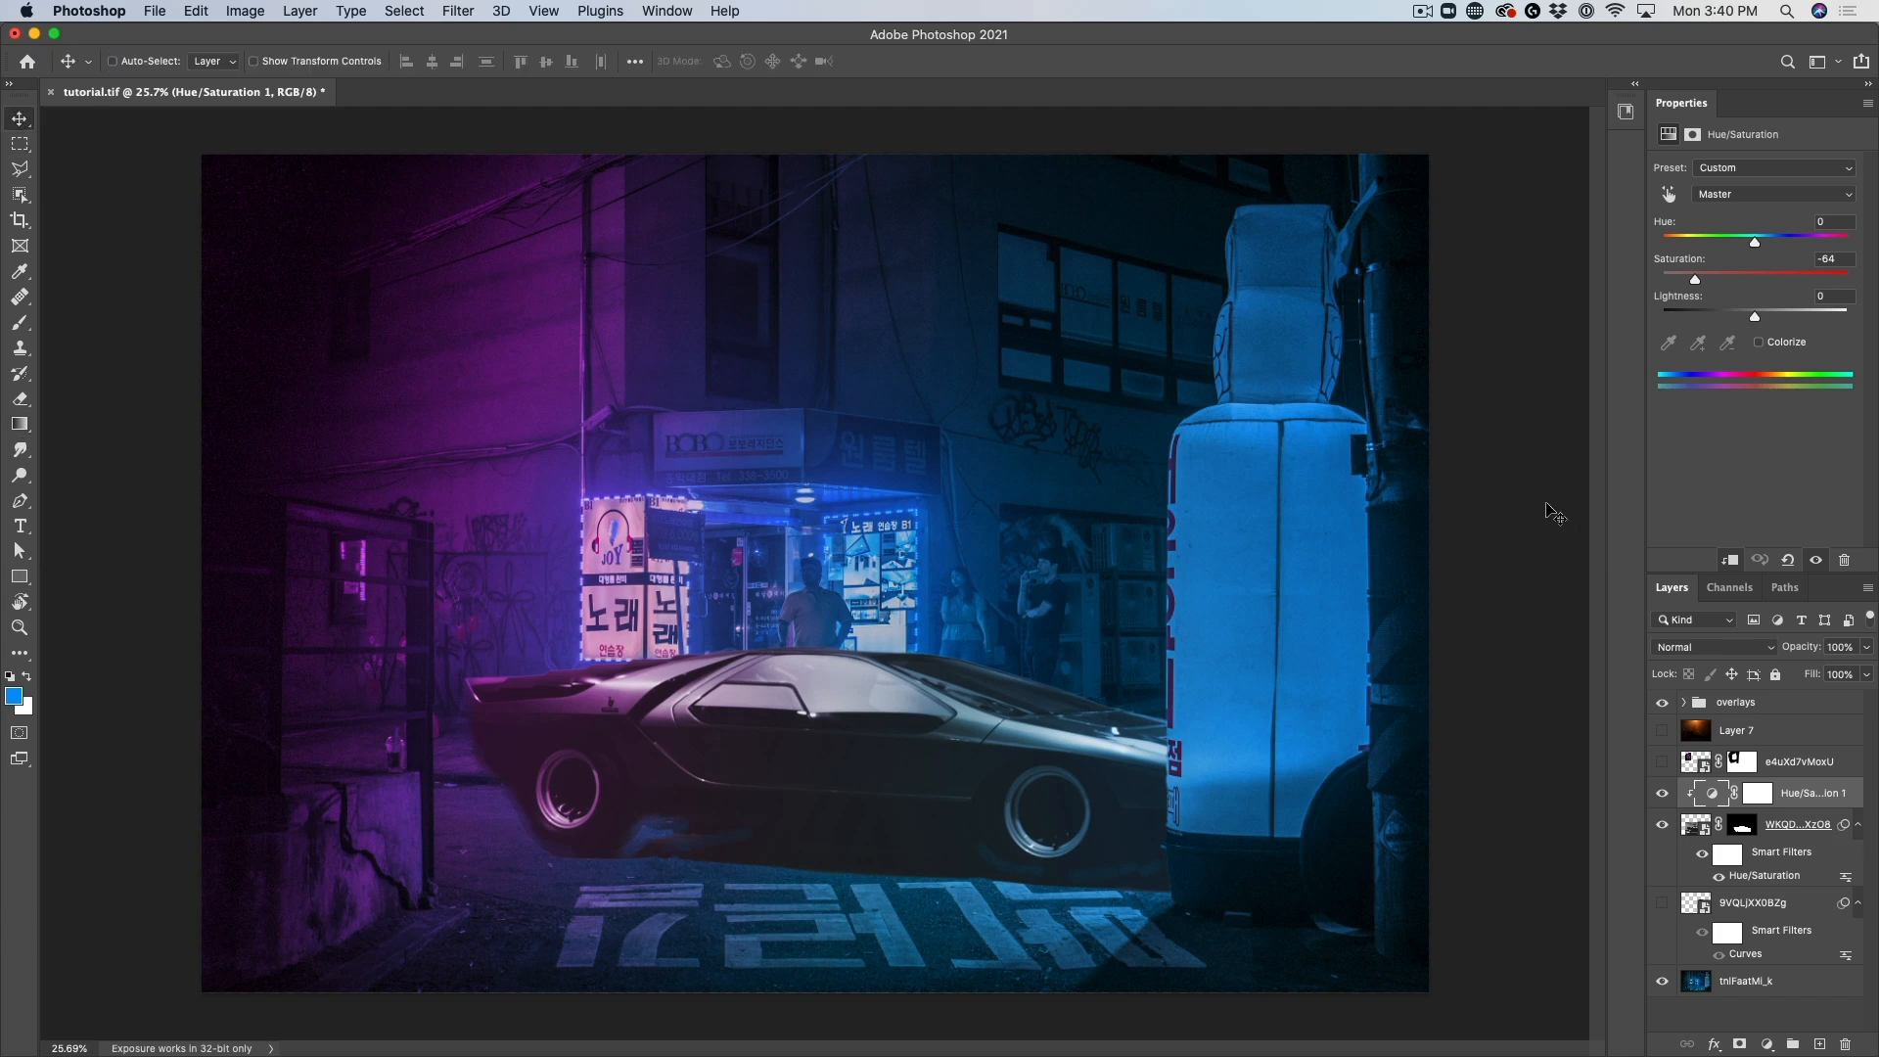
pyautogui.click(1662, 981)
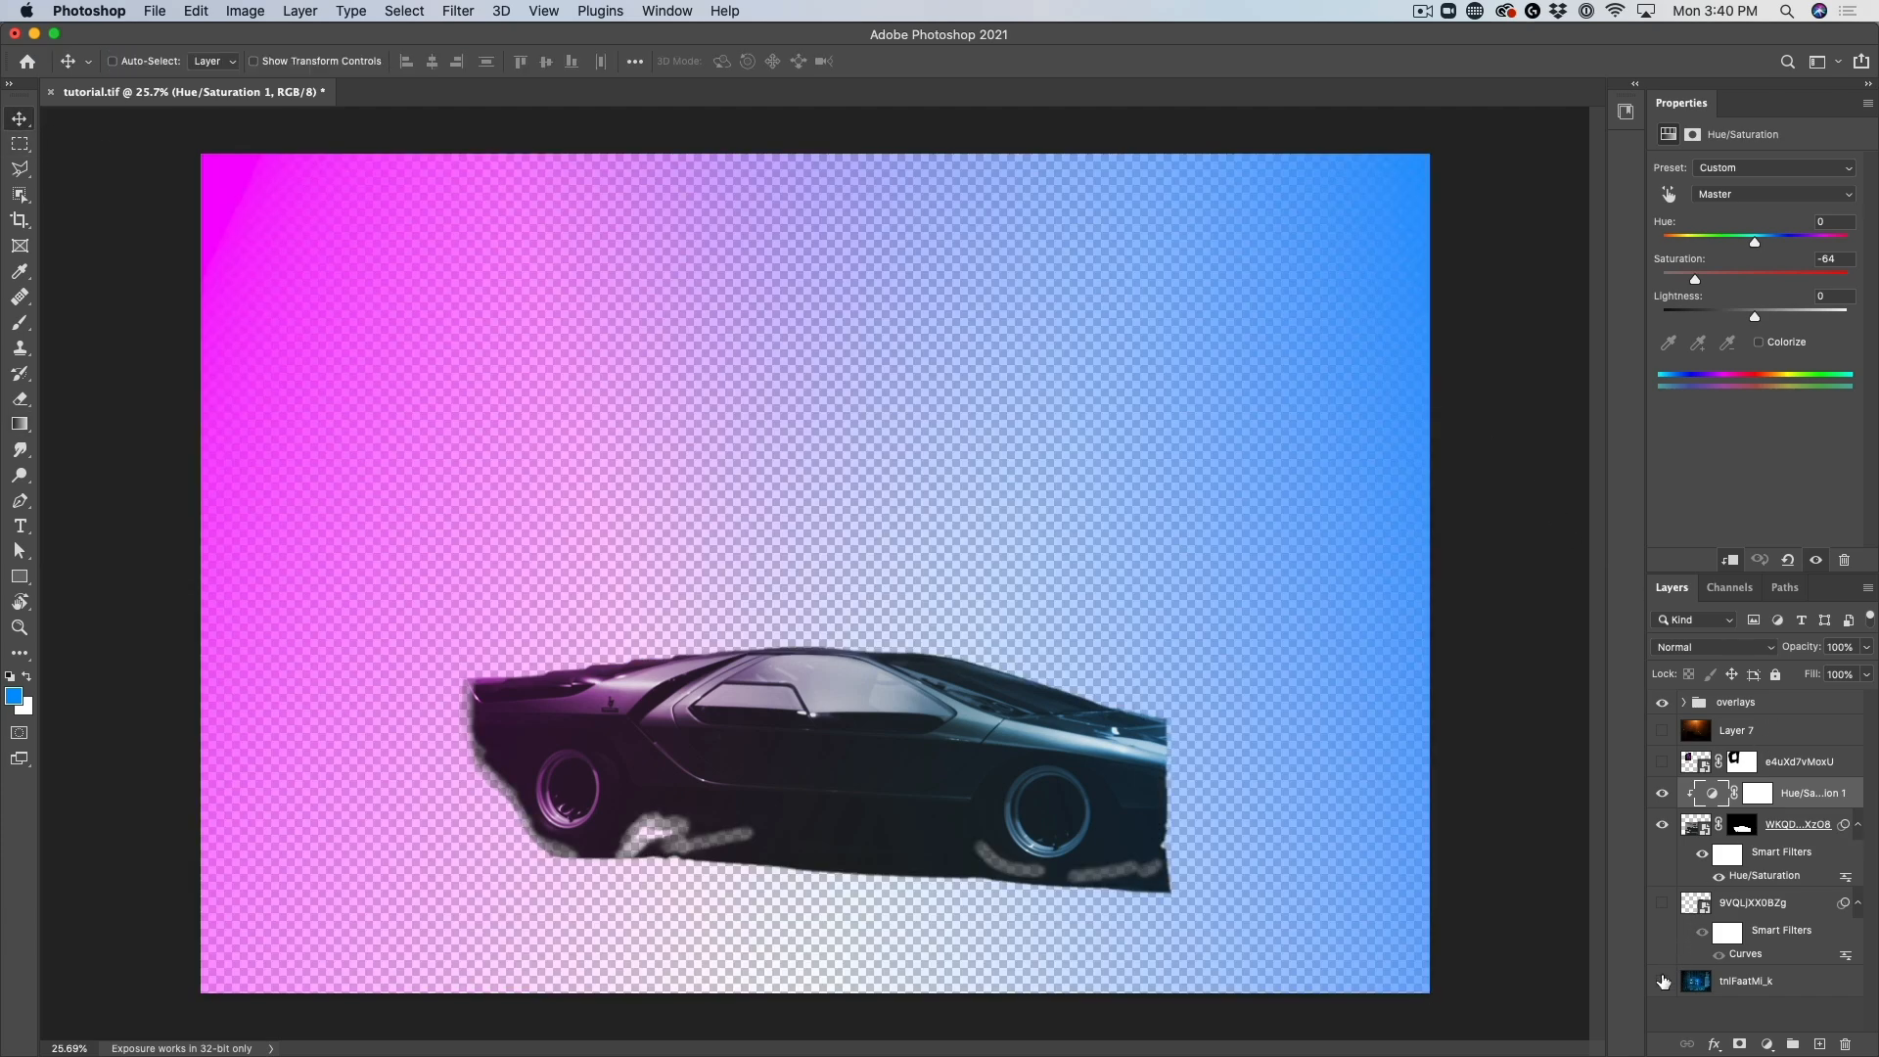
pyautogui.click(1663, 982)
pyautogui.click(1734, 985)
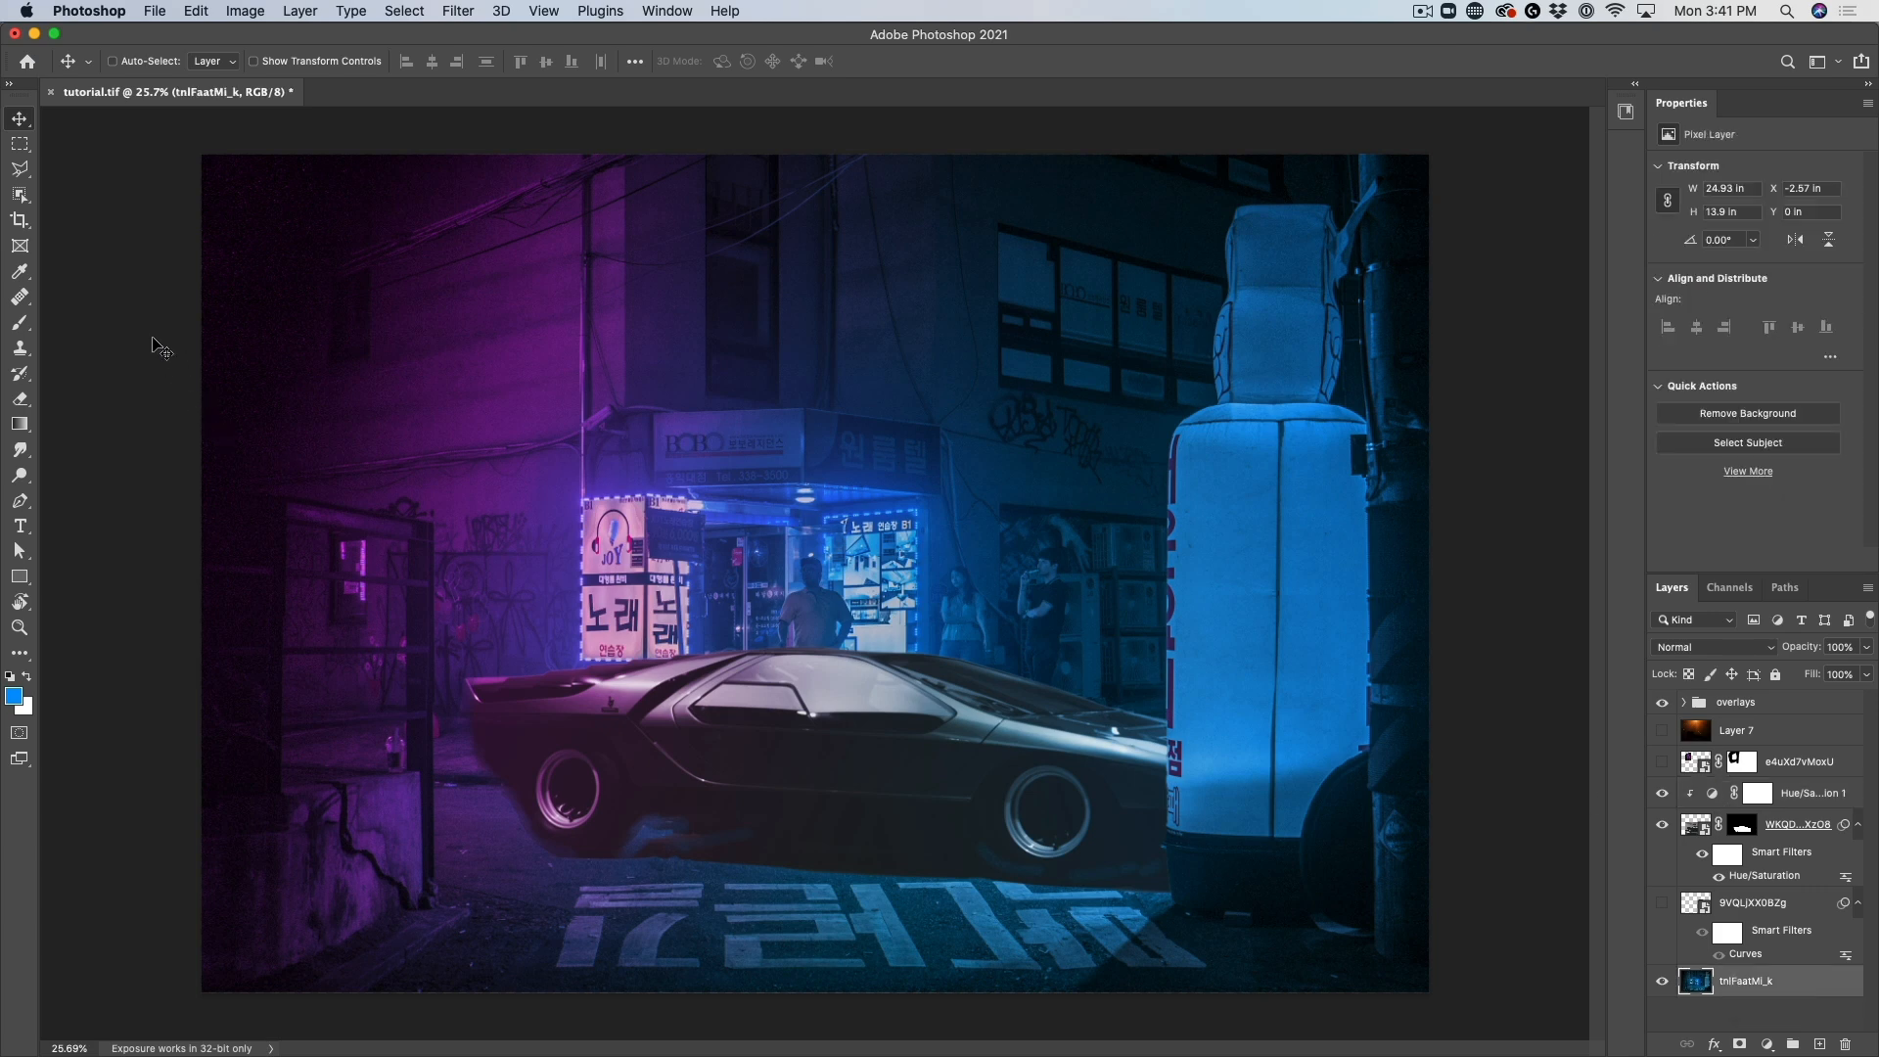
pyautogui.click(26, 198)
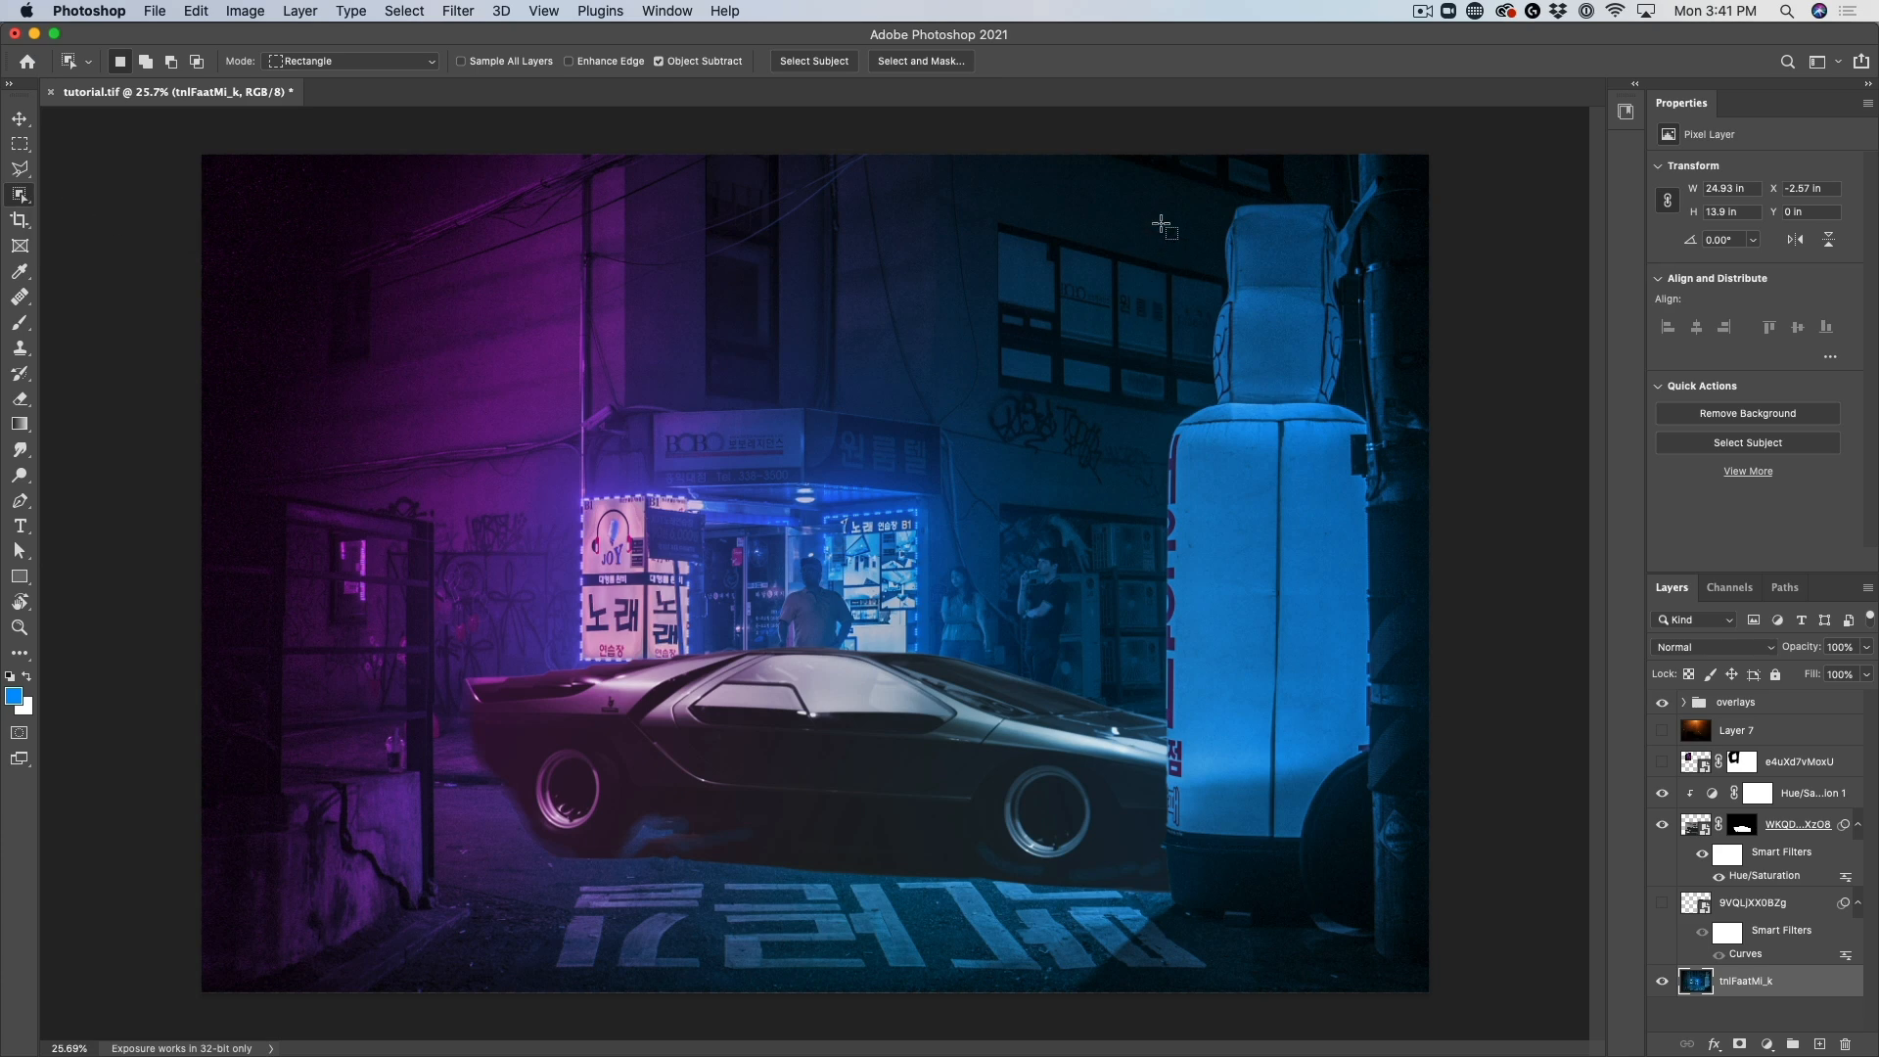
pyautogui.moveTo(1104, 178); pyautogui.dragTo(1375, 890)
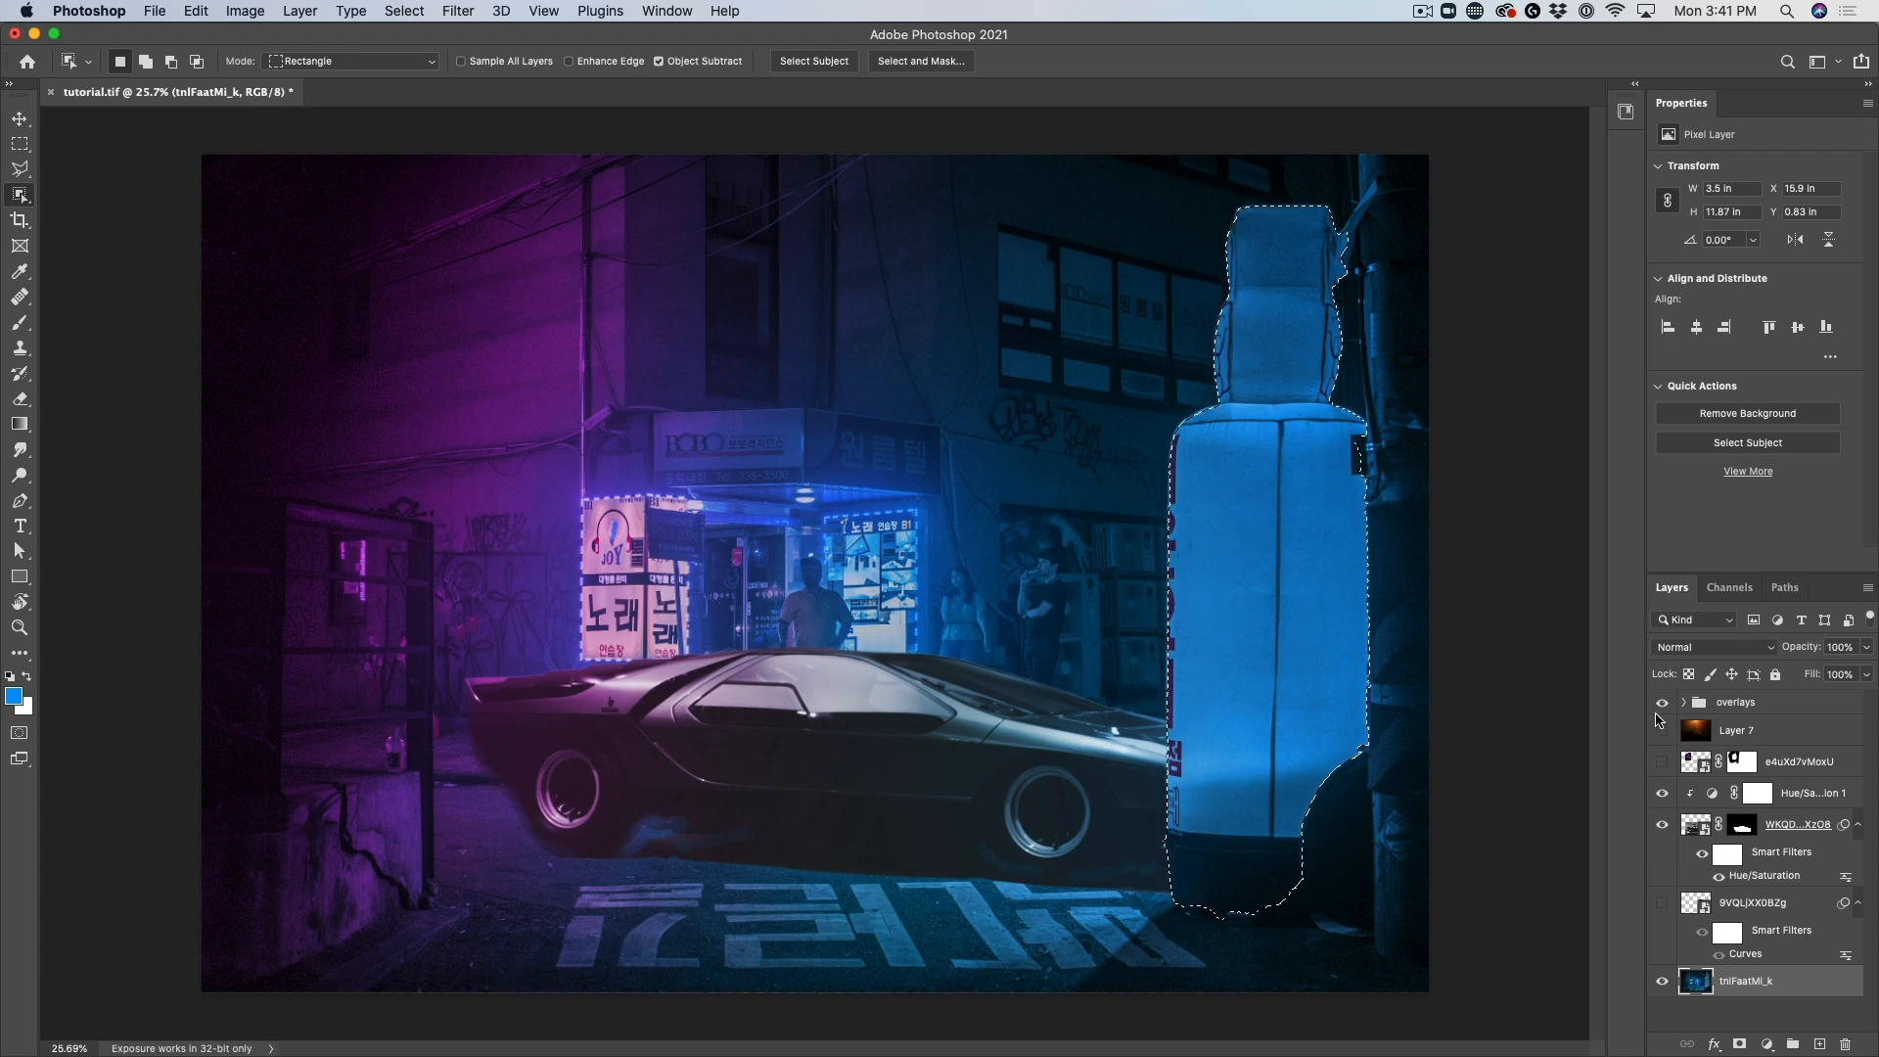
# Add a new layer above the overlays group and name it "pink"
pyautogui.click(1767, 705)
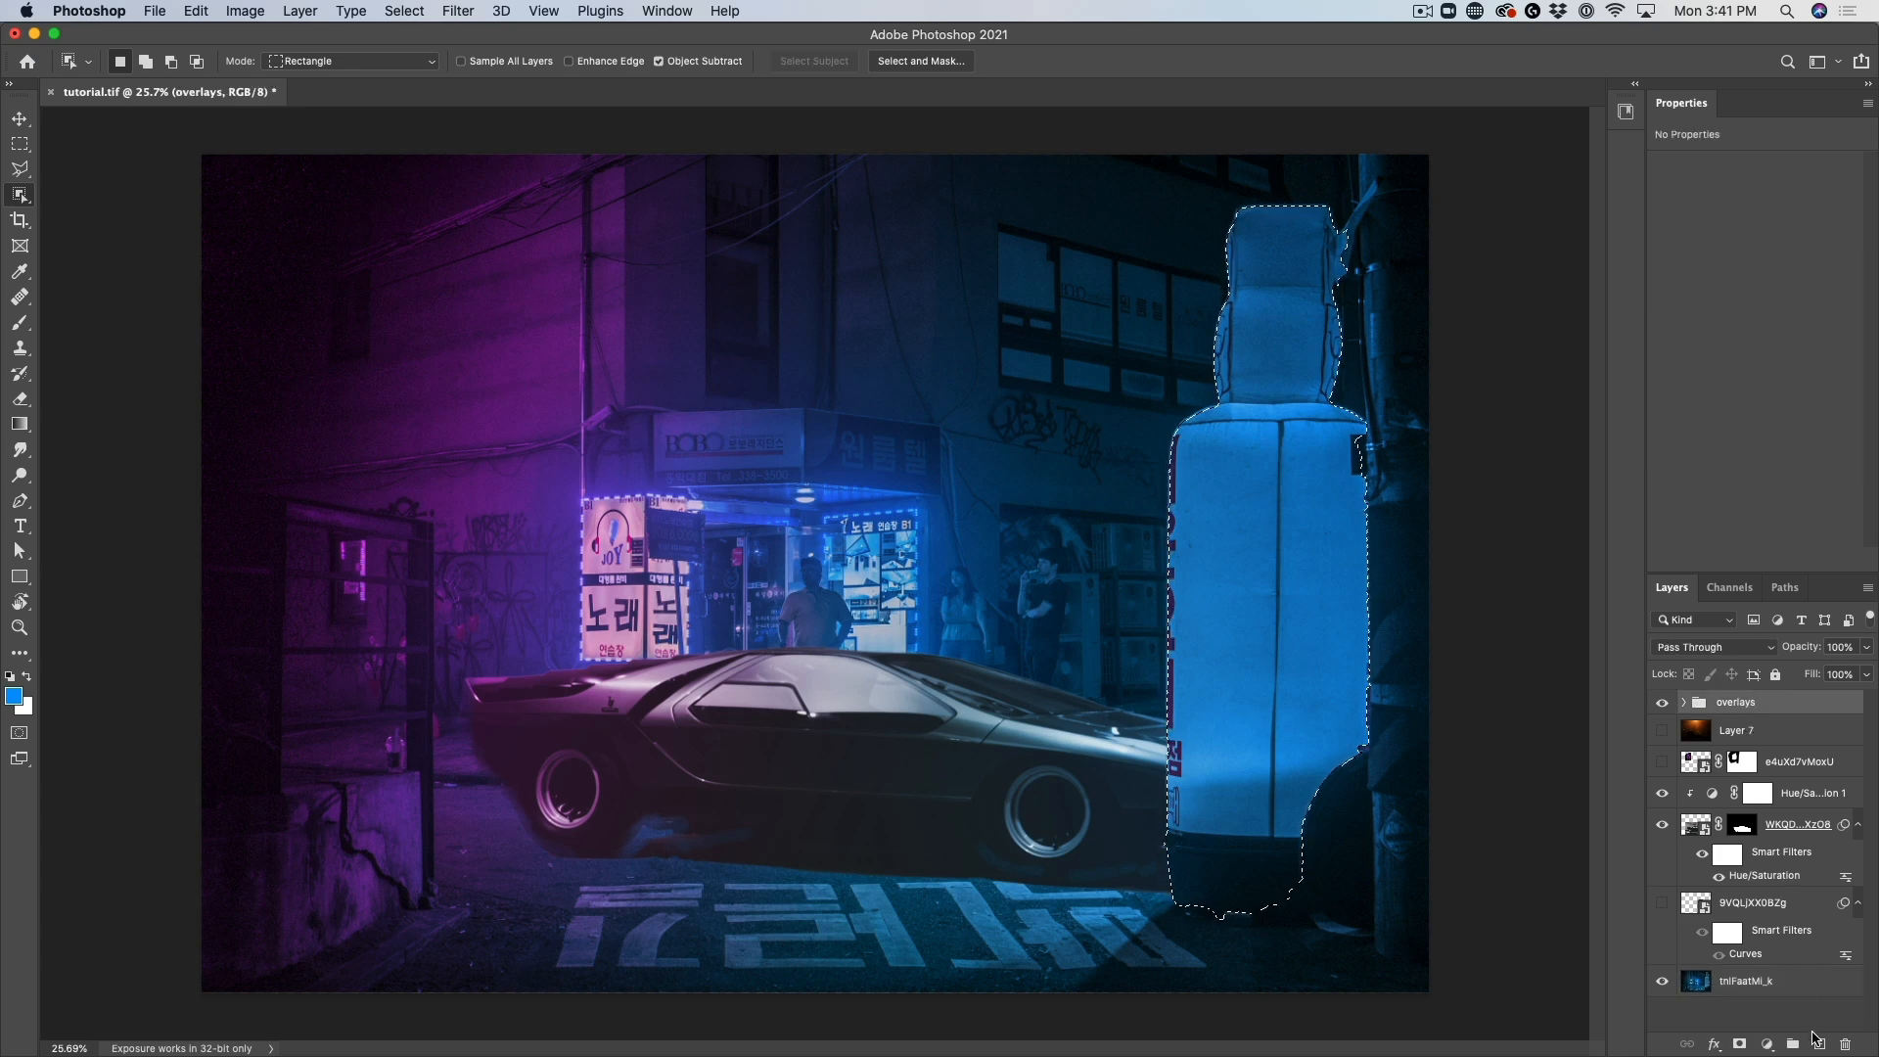
pyautogui.click(1819, 1045)
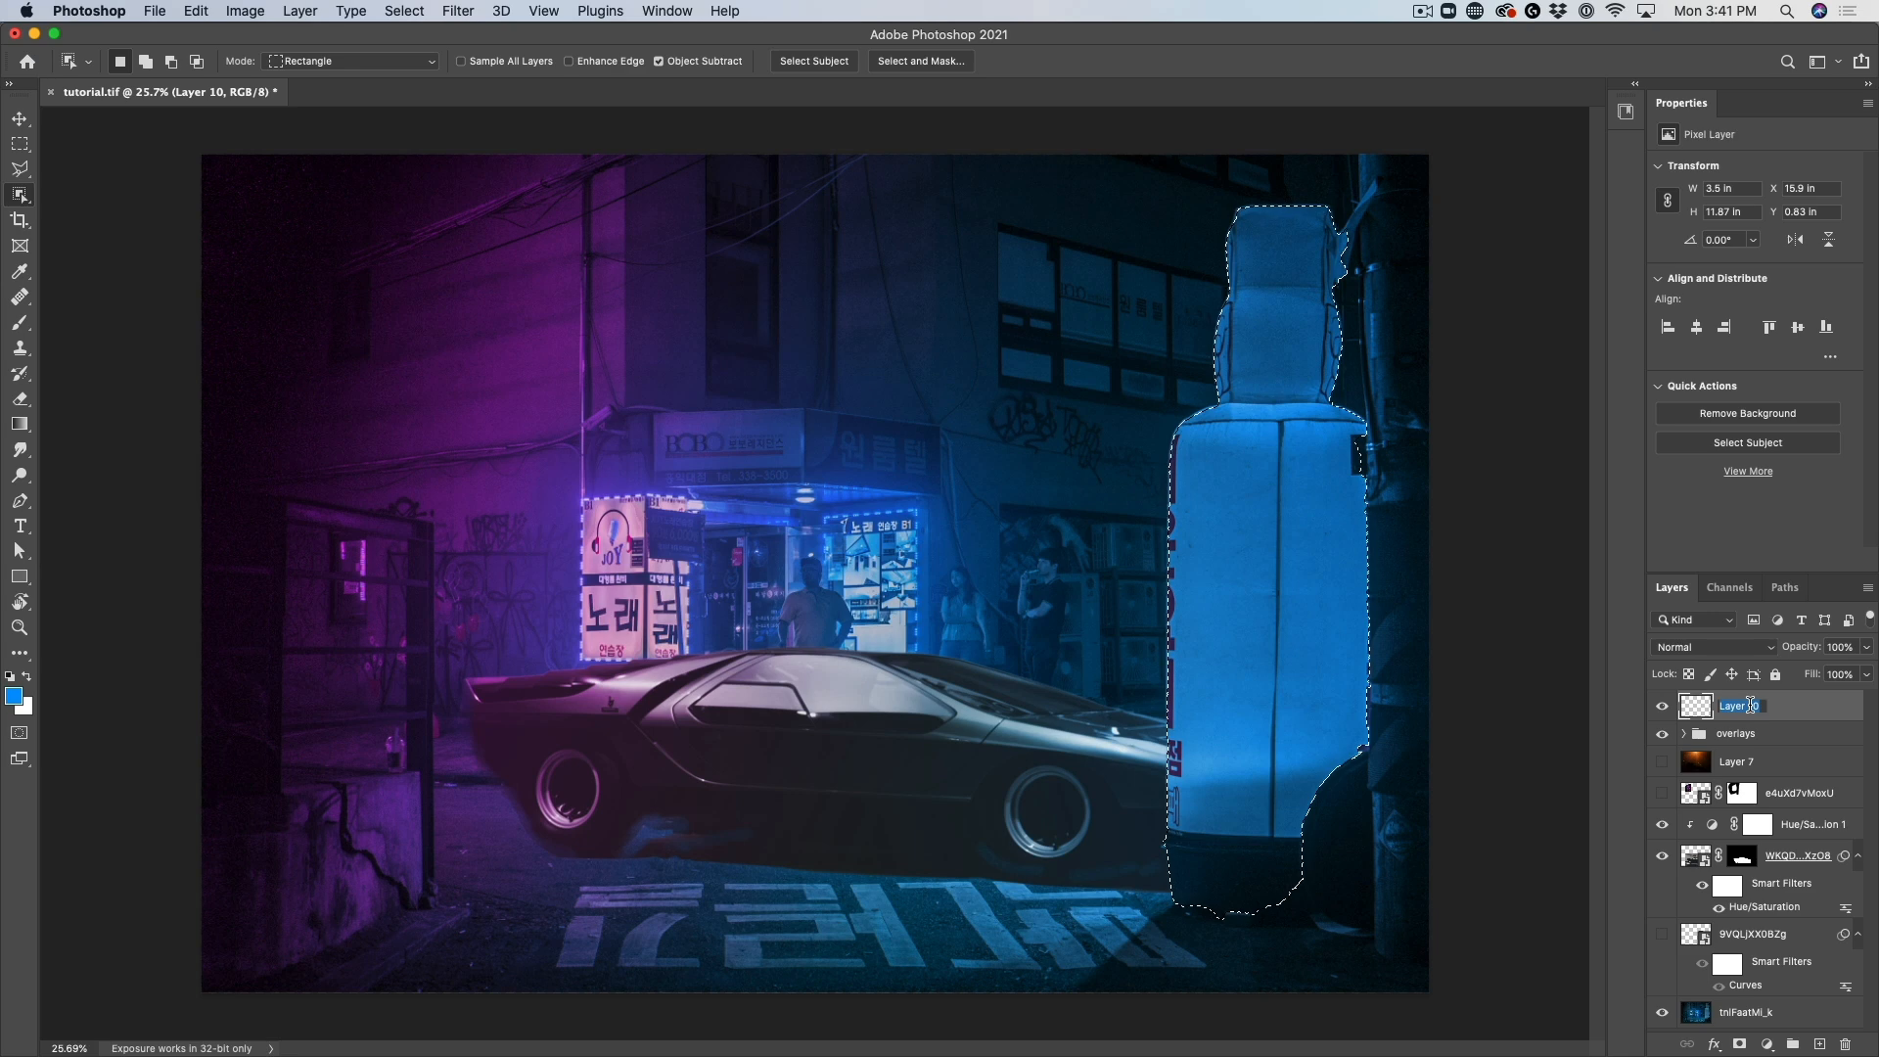
pyautogui.write('pinbl')
pyautogui.press('BackSpace')
pyautogui.press('BackSpace')
pyautogui.write('k')
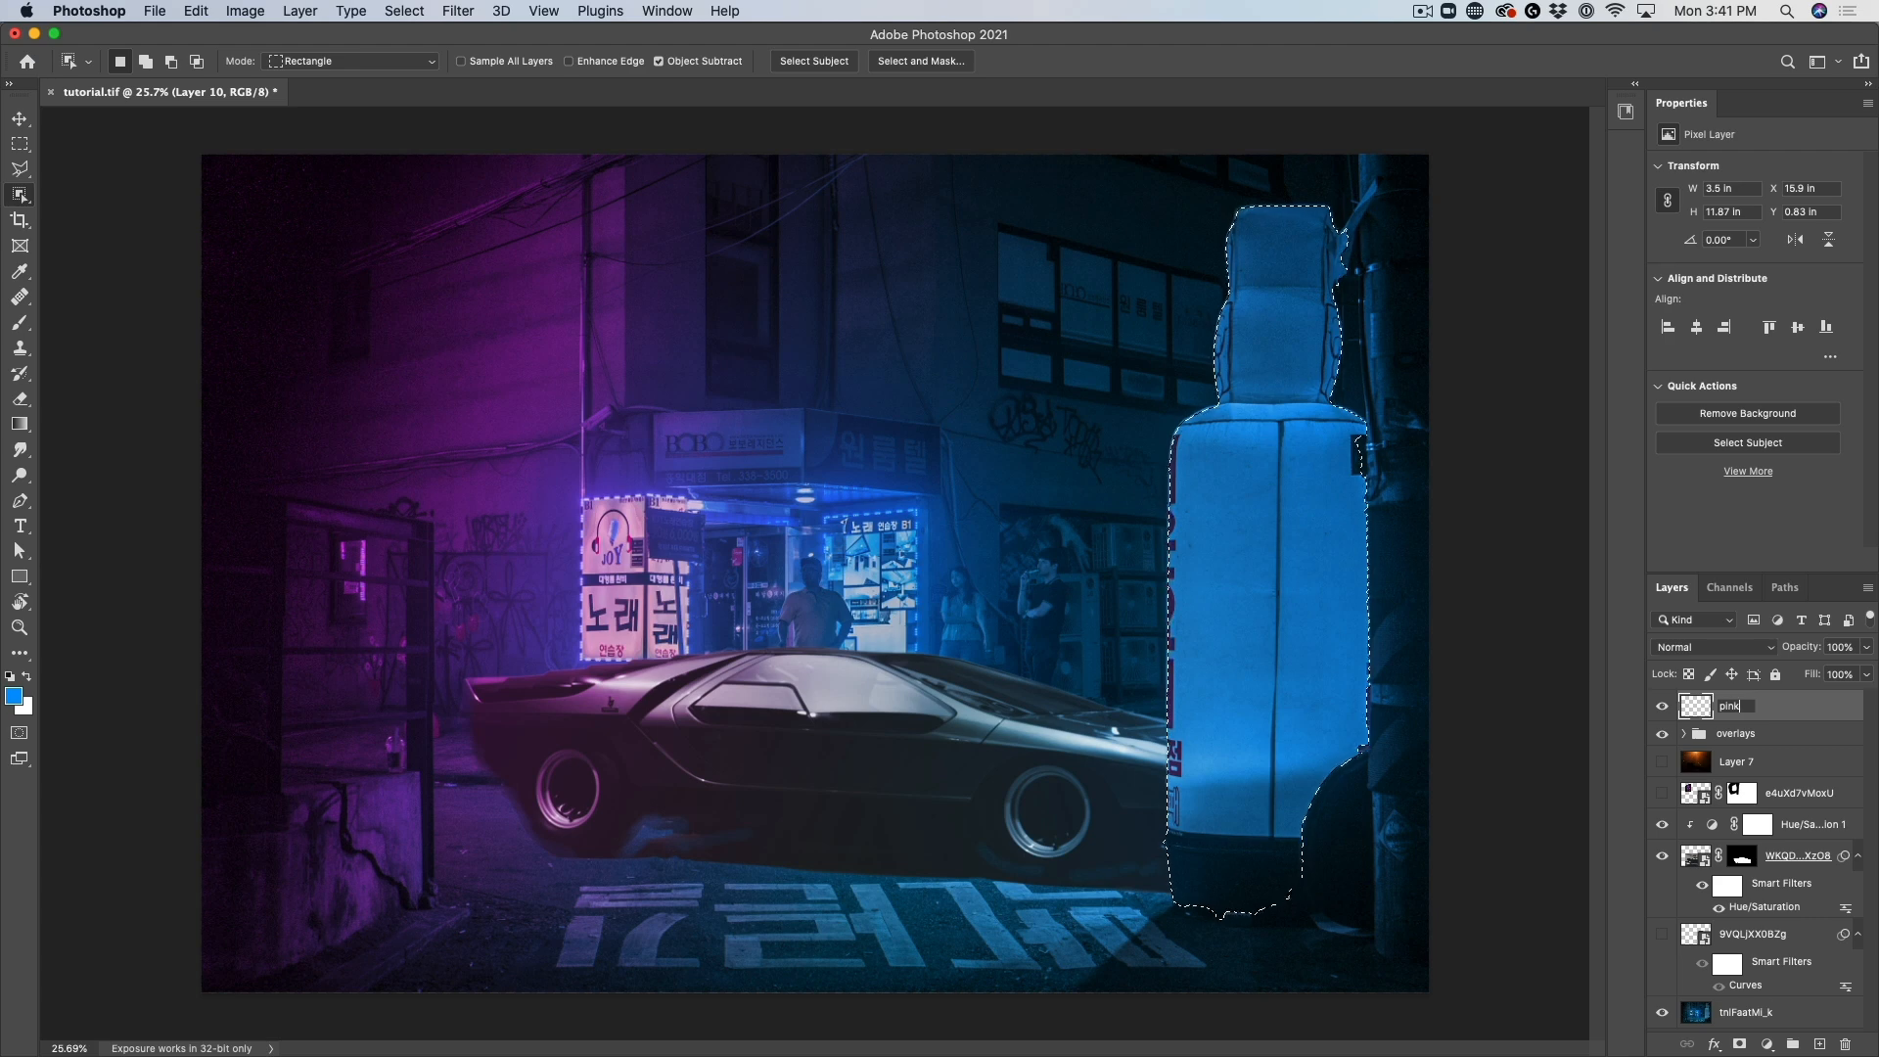
pyautogui.press('Return')
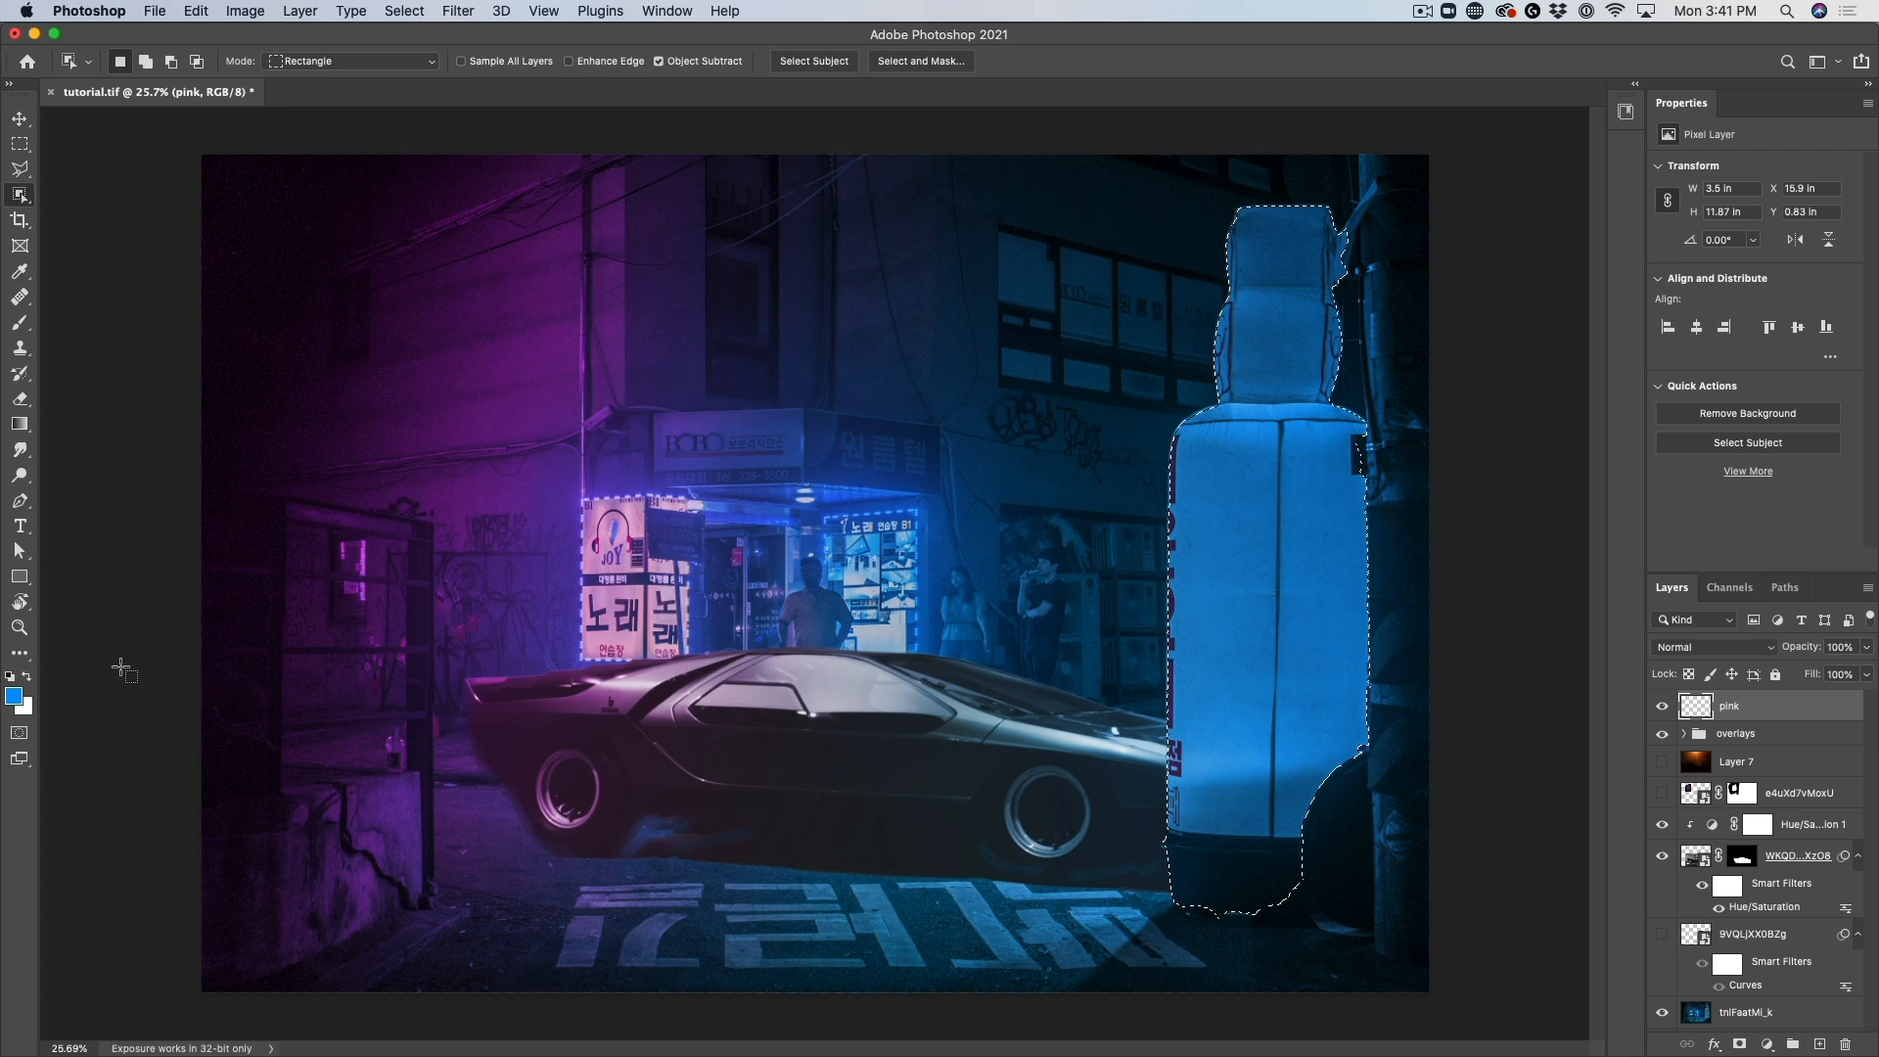
# Set the foreground color to bright magenta and switch to the Brush tool for painting on the pink layer
pyautogui.click(14, 696)
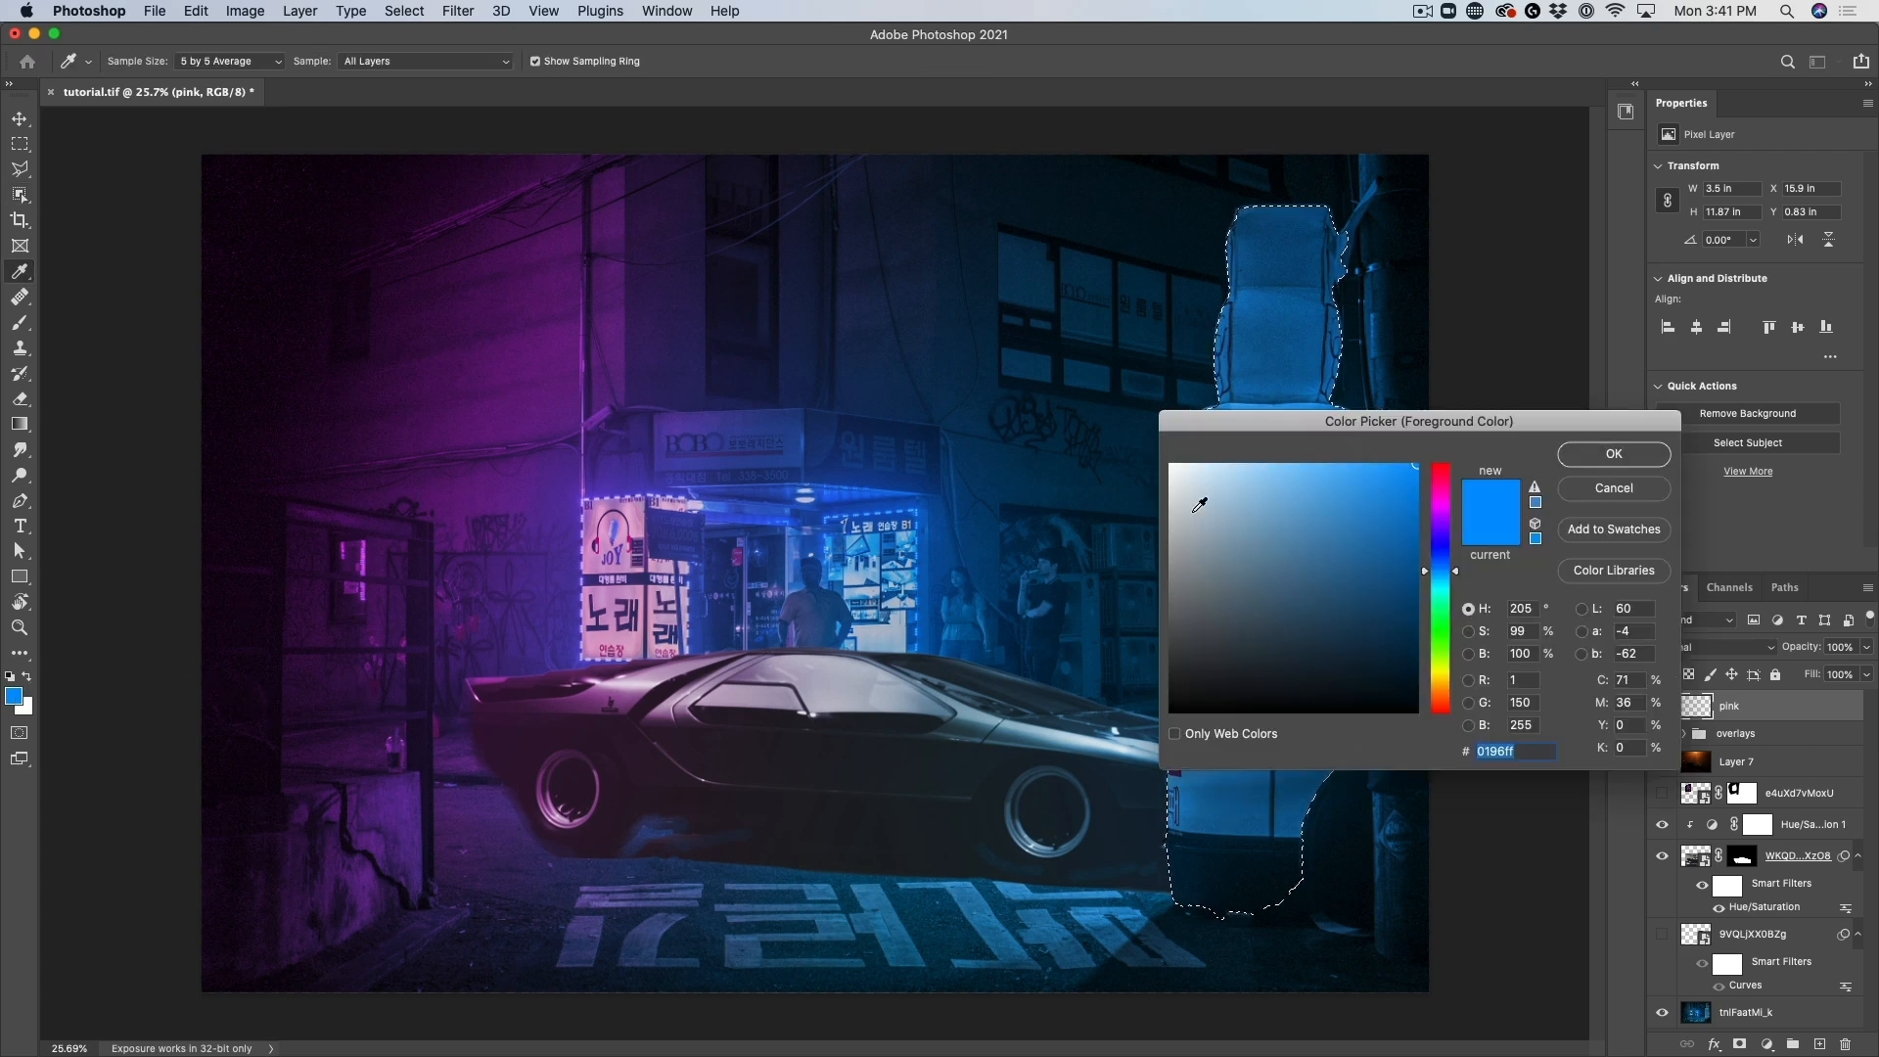
pyautogui.moveTo(1456, 569); pyautogui.dragTo(1450, 504)
pyautogui.click(1614, 450)
pyautogui.press('w')
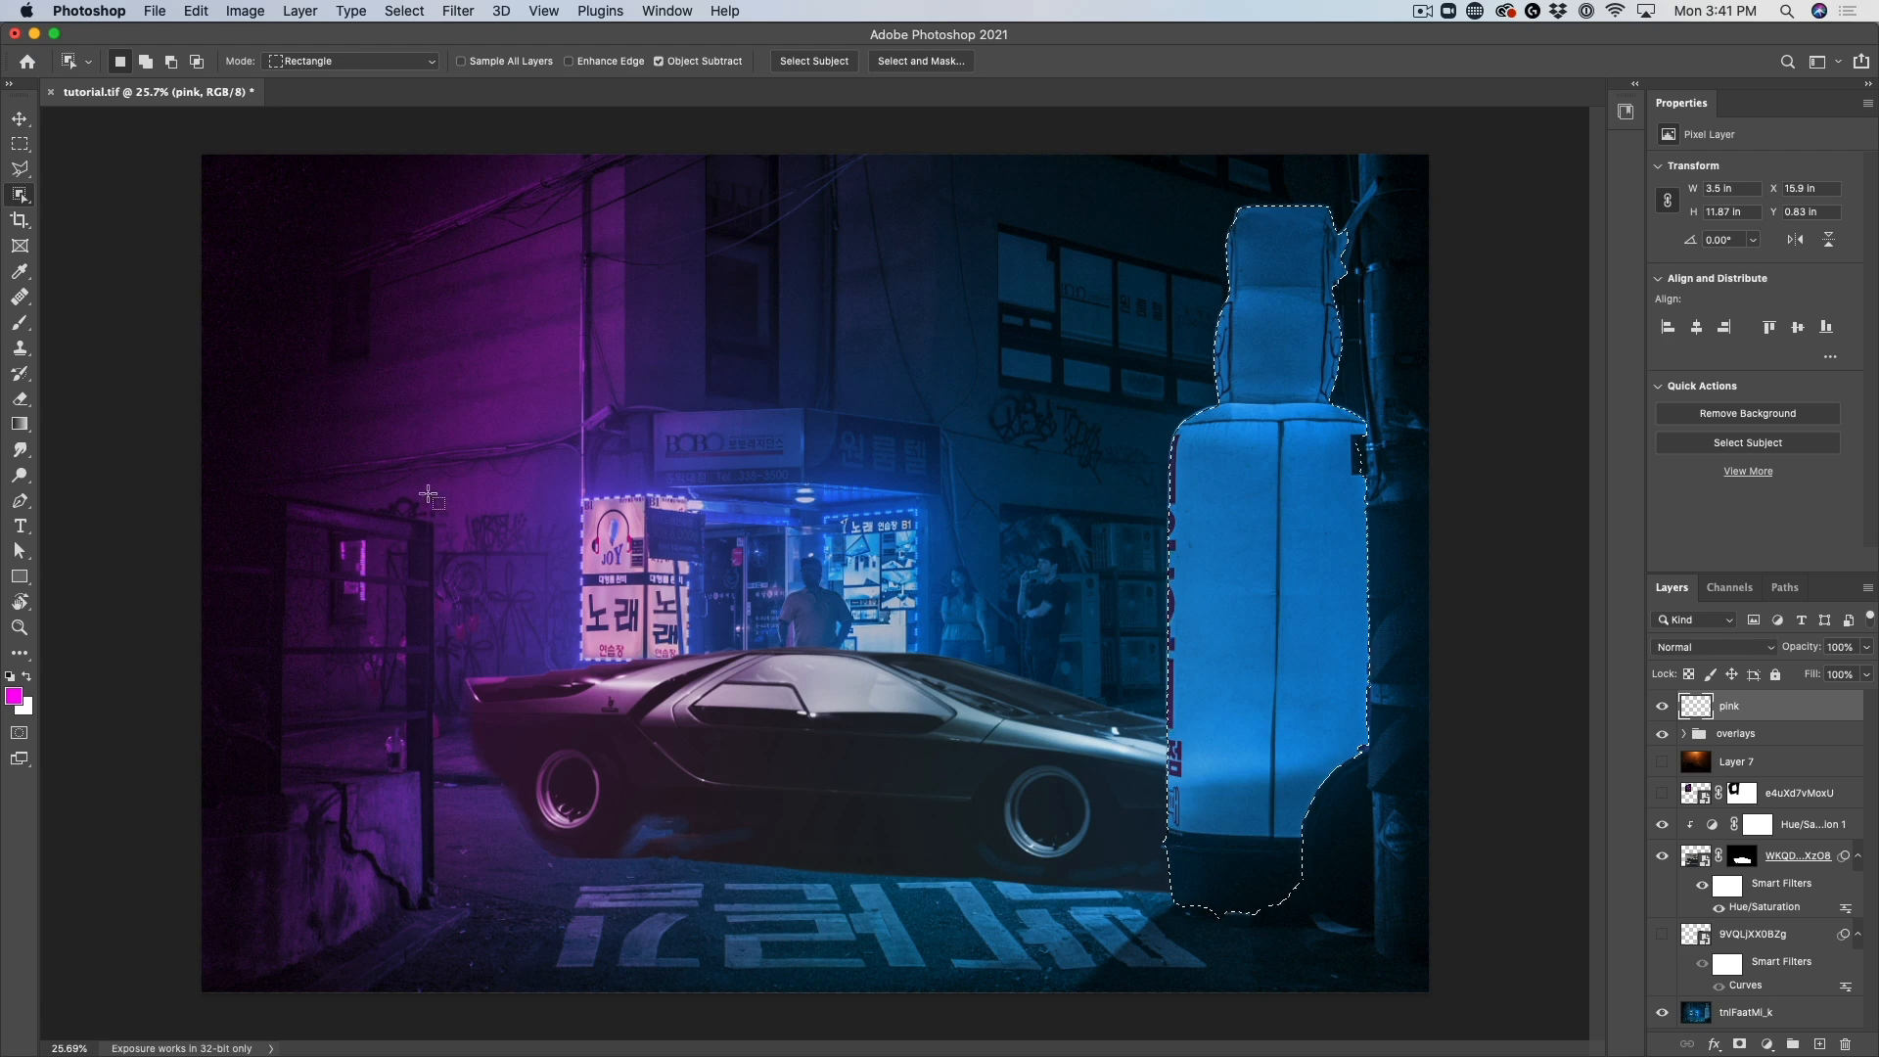
pyautogui.click(20, 322)
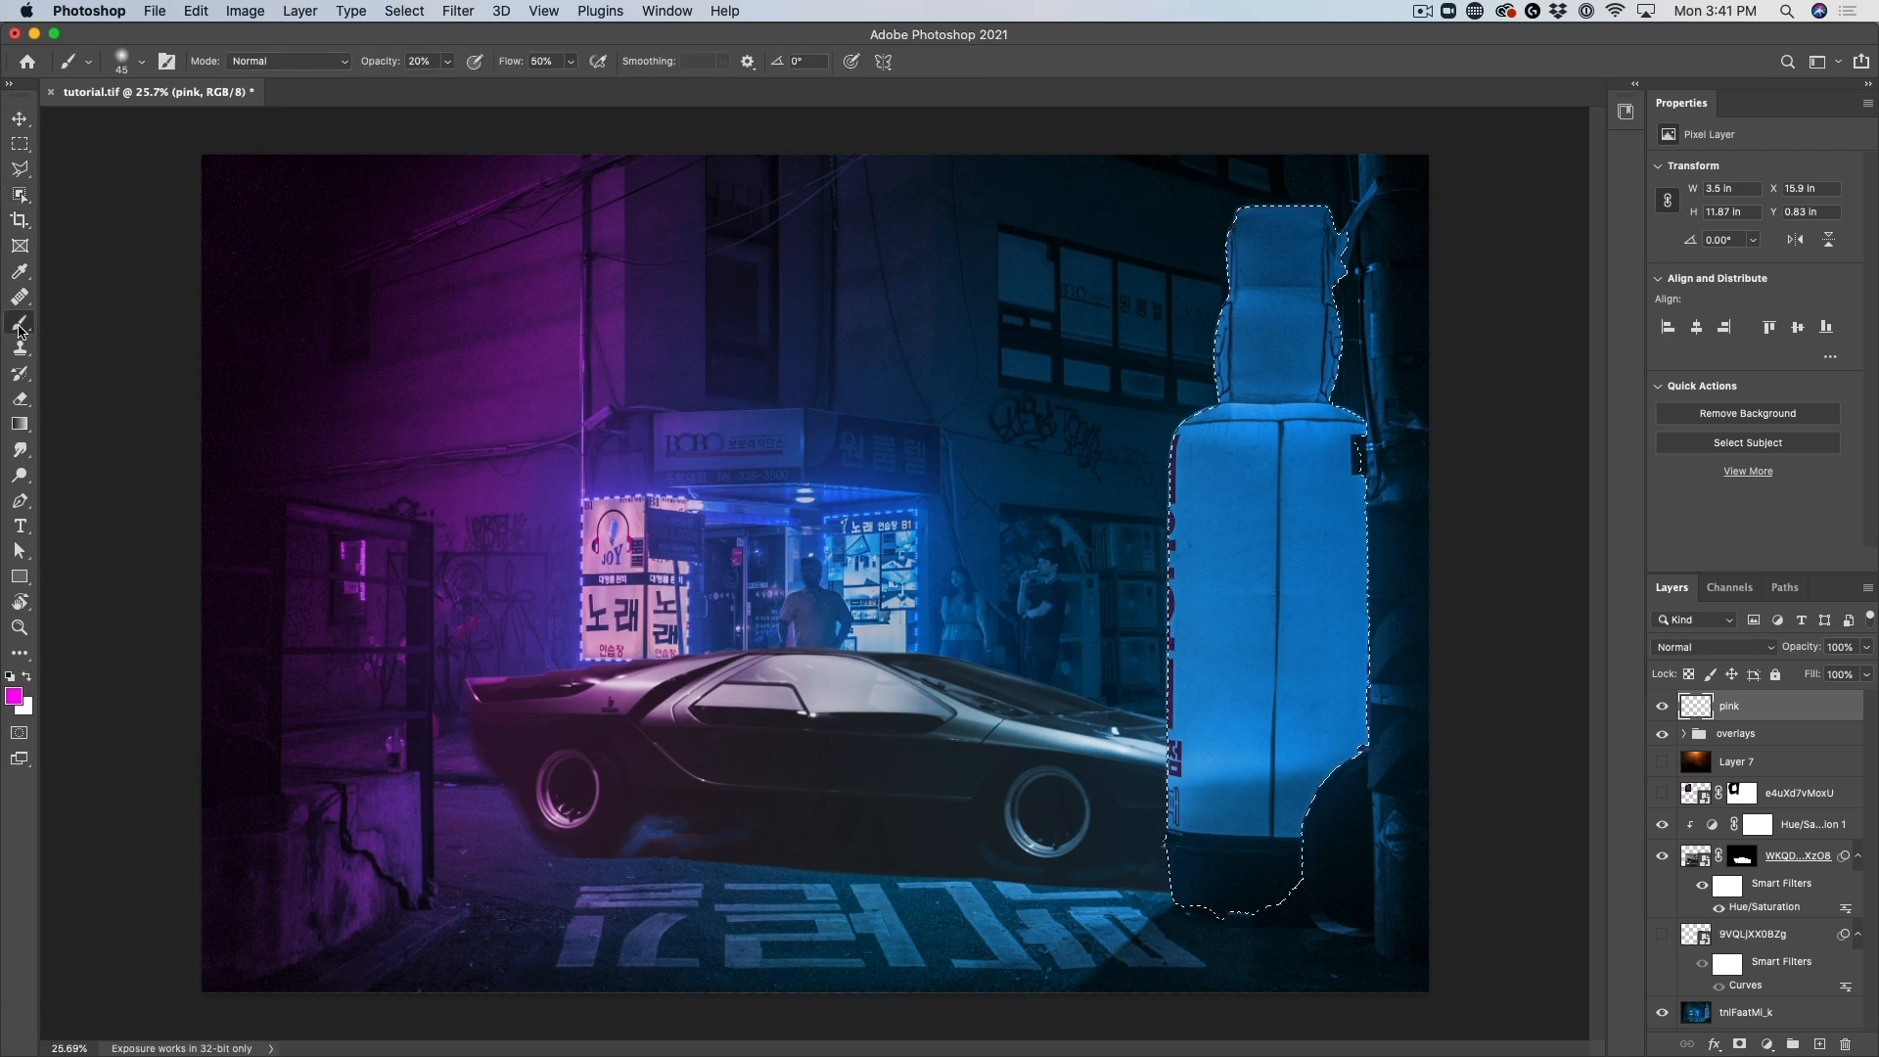
pyautogui.click(65, 323)
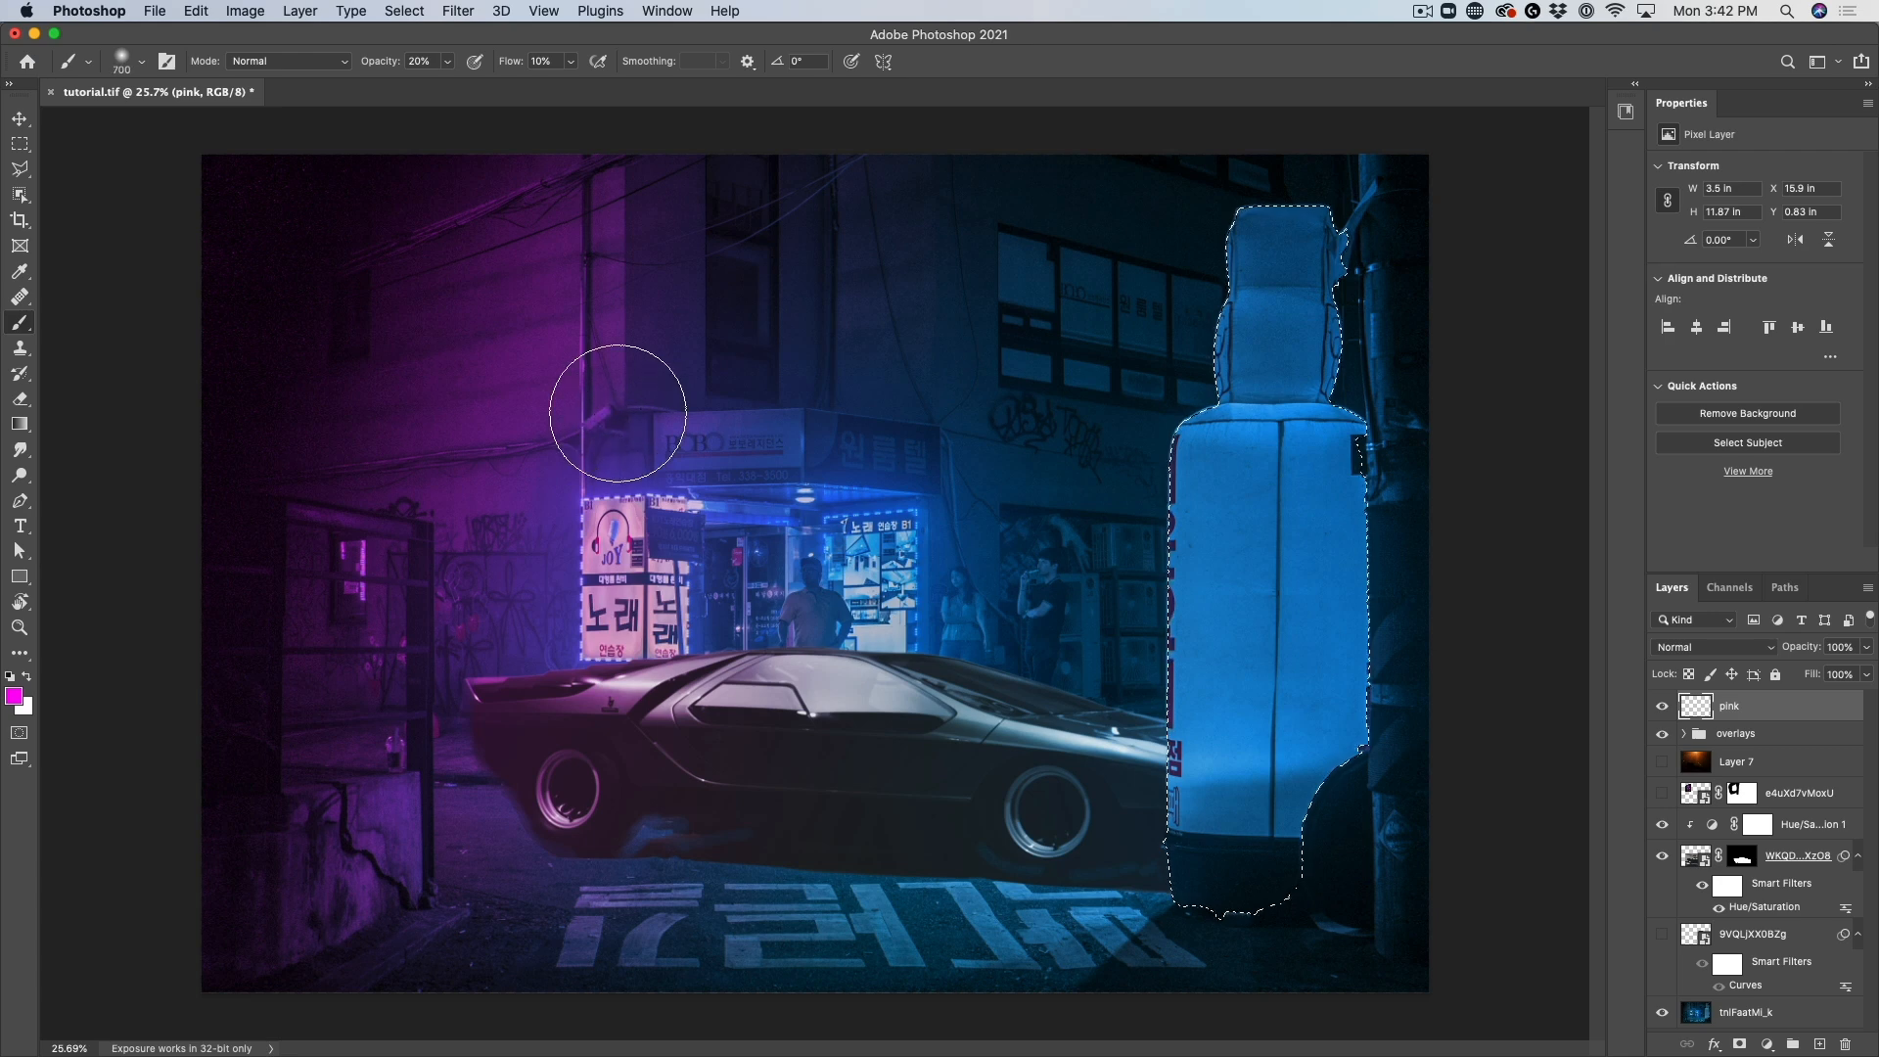
# Paint a soft magenta glow along the left side of the selected white object with an 1800 px brush at 20% opacity and 10% flow
pyautogui.press(']')
pyautogui.press(']')
pyautogui.press(']')
pyautogui.press(']')
pyautogui.press(']')
pyautogui.press(']')
pyautogui.press(']')
pyautogui.press(']')
pyautogui.press(']')
pyautogui.press(']')
pyautogui.press(']')
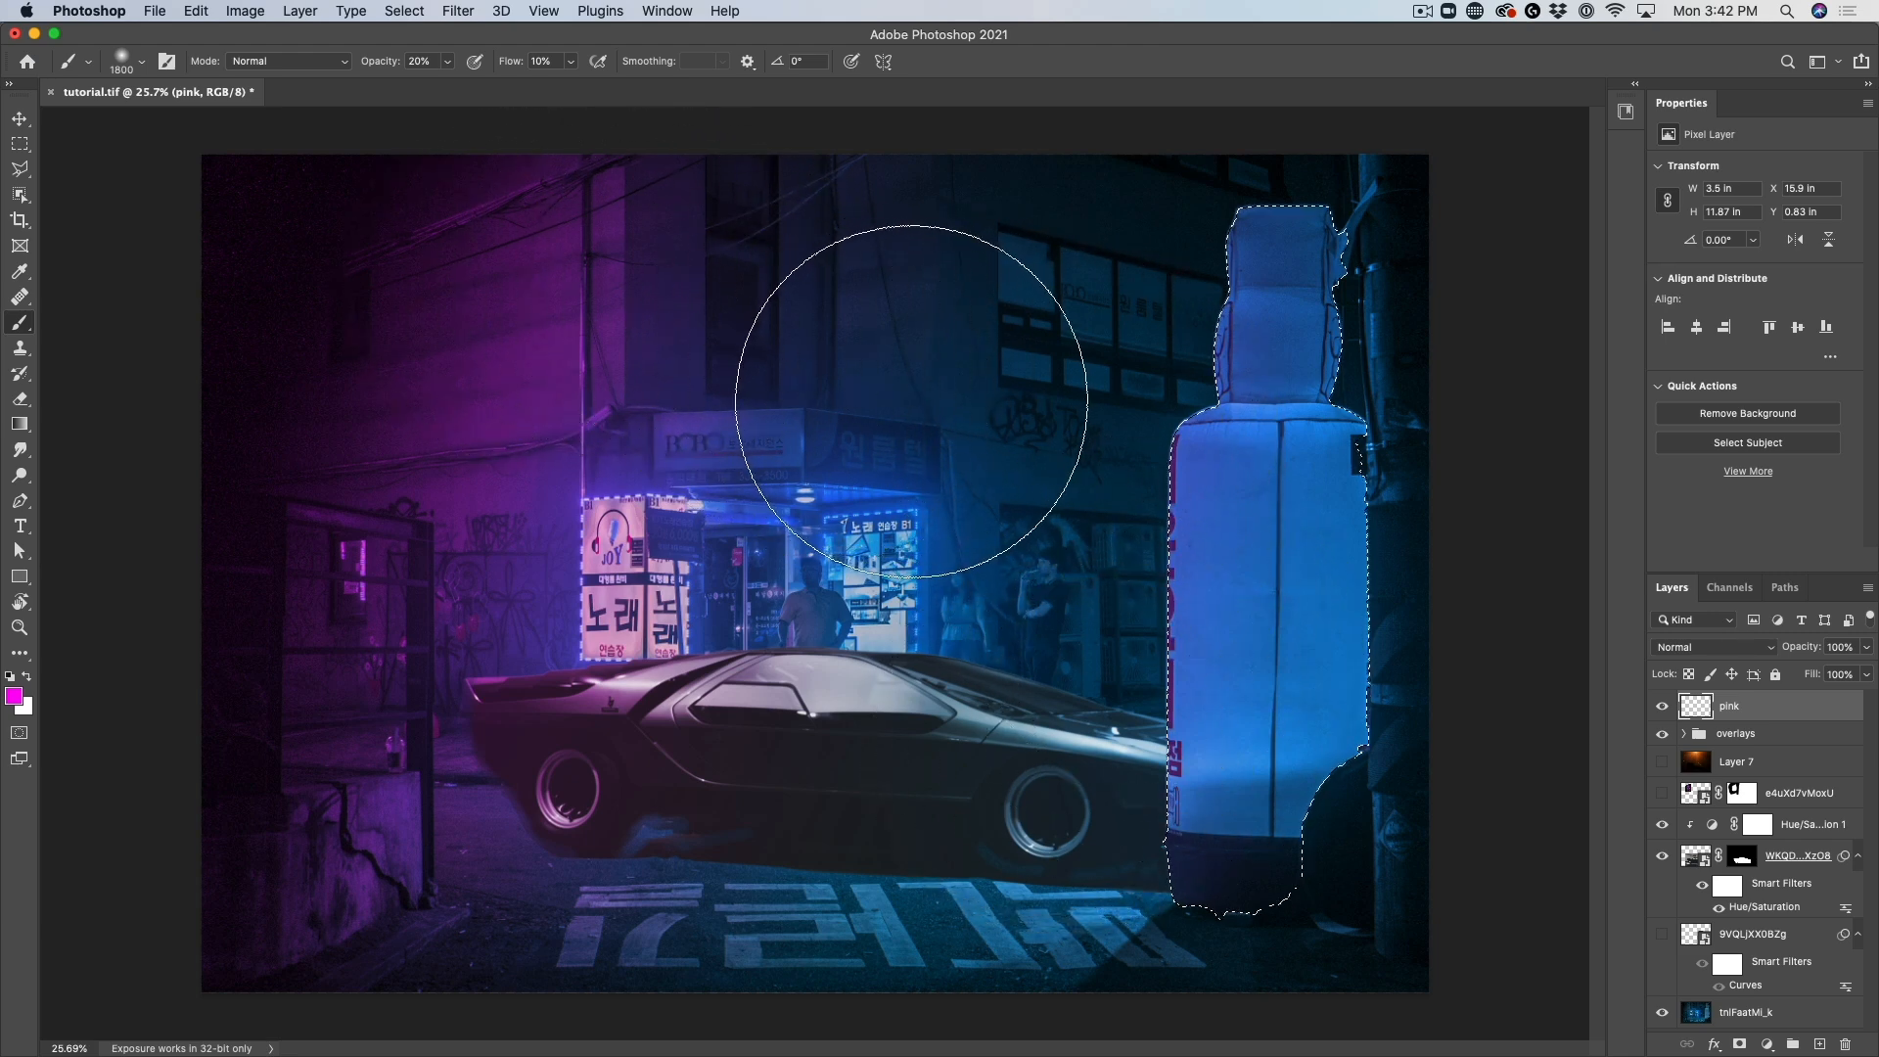
pyautogui.moveTo(1180, 468)
pyautogui.mouseDown()
pyautogui.moveTo(1215, 482)
pyautogui.moveTo(1182, 503)
pyautogui.moveTo(1218, 485)
pyautogui.moveTo(1116, 556)
pyautogui.moveTo(1077, 626)
pyautogui.mouseUp()
pyautogui.press('super+z')
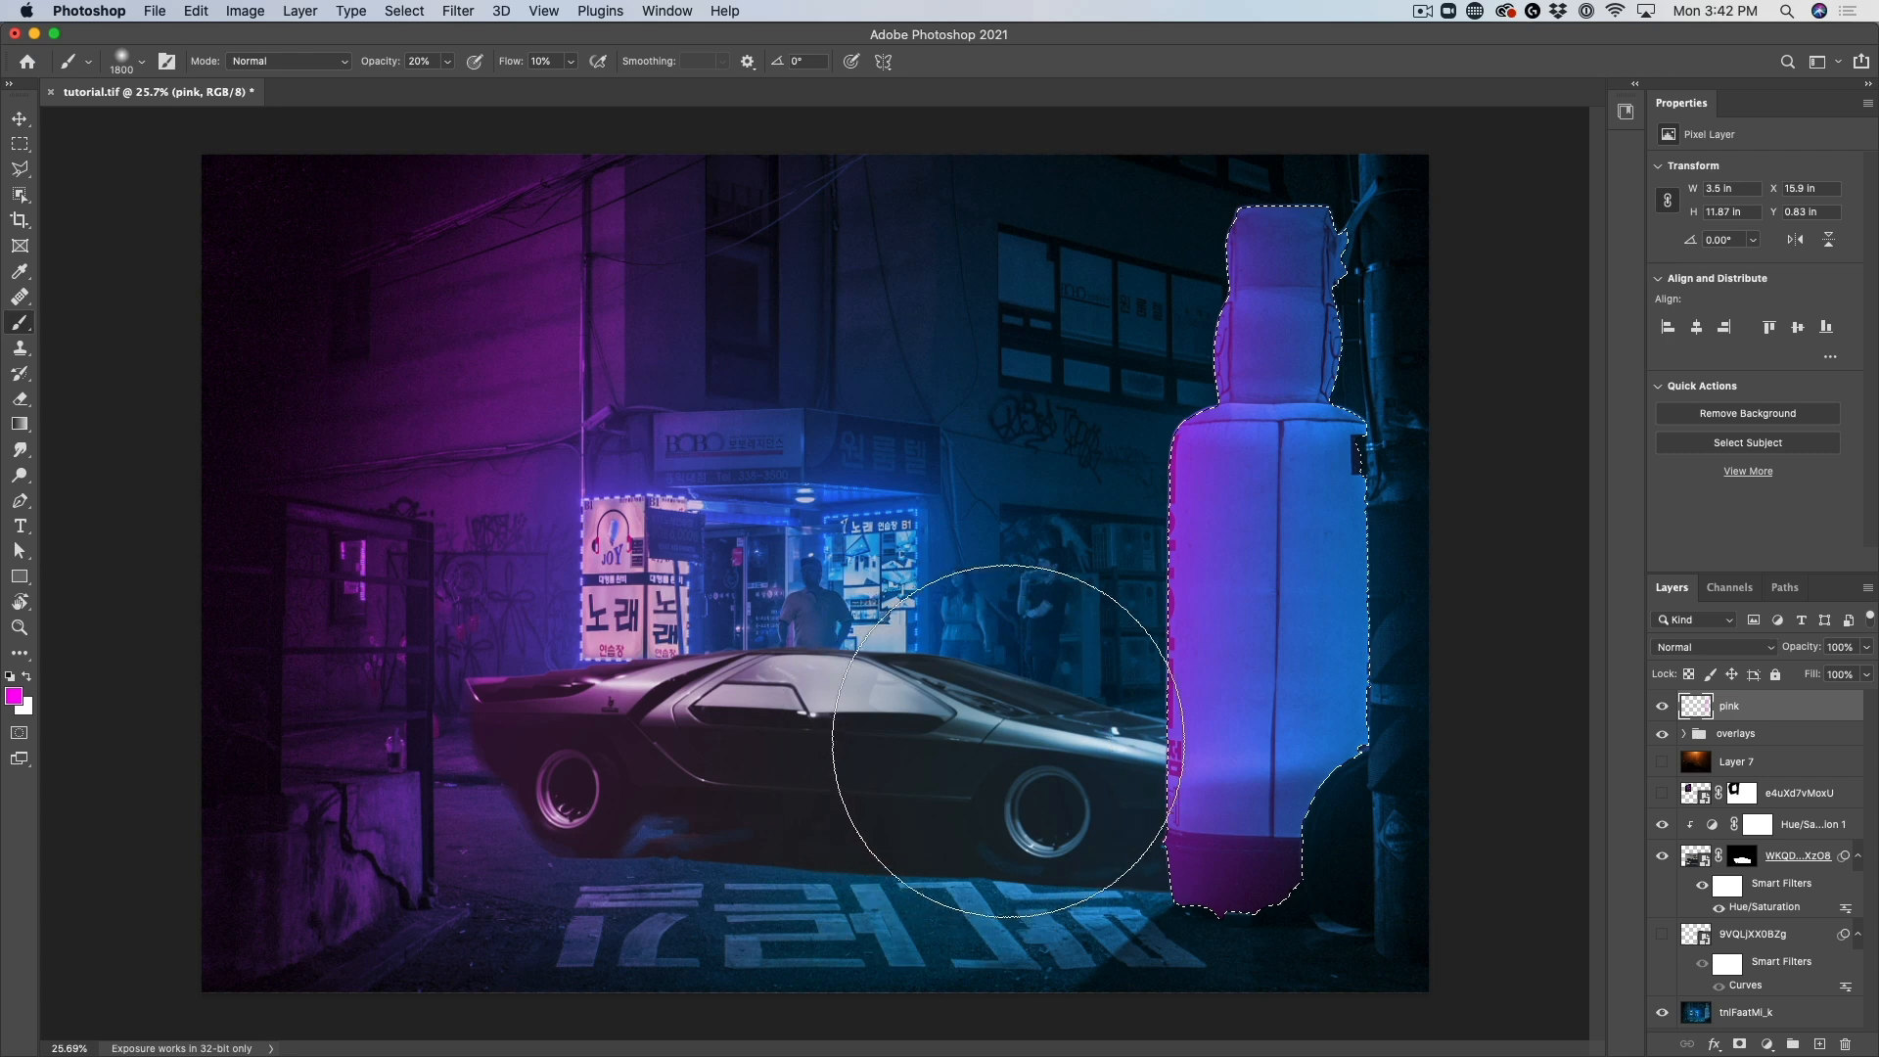
# Intensify the magenta along the white object's left edge and base with a smaller brush at 42% opacity, and deselect it
pyautogui.press('[')
pyautogui.press('[')
pyautogui.press('[')
pyautogui.press('[')
pyautogui.press('[')
pyautogui.press('[')
pyautogui.press('[')
pyautogui.press('[')
pyautogui.press('[')
pyautogui.press('[')
pyautogui.press('[')
pyautogui.press('[')
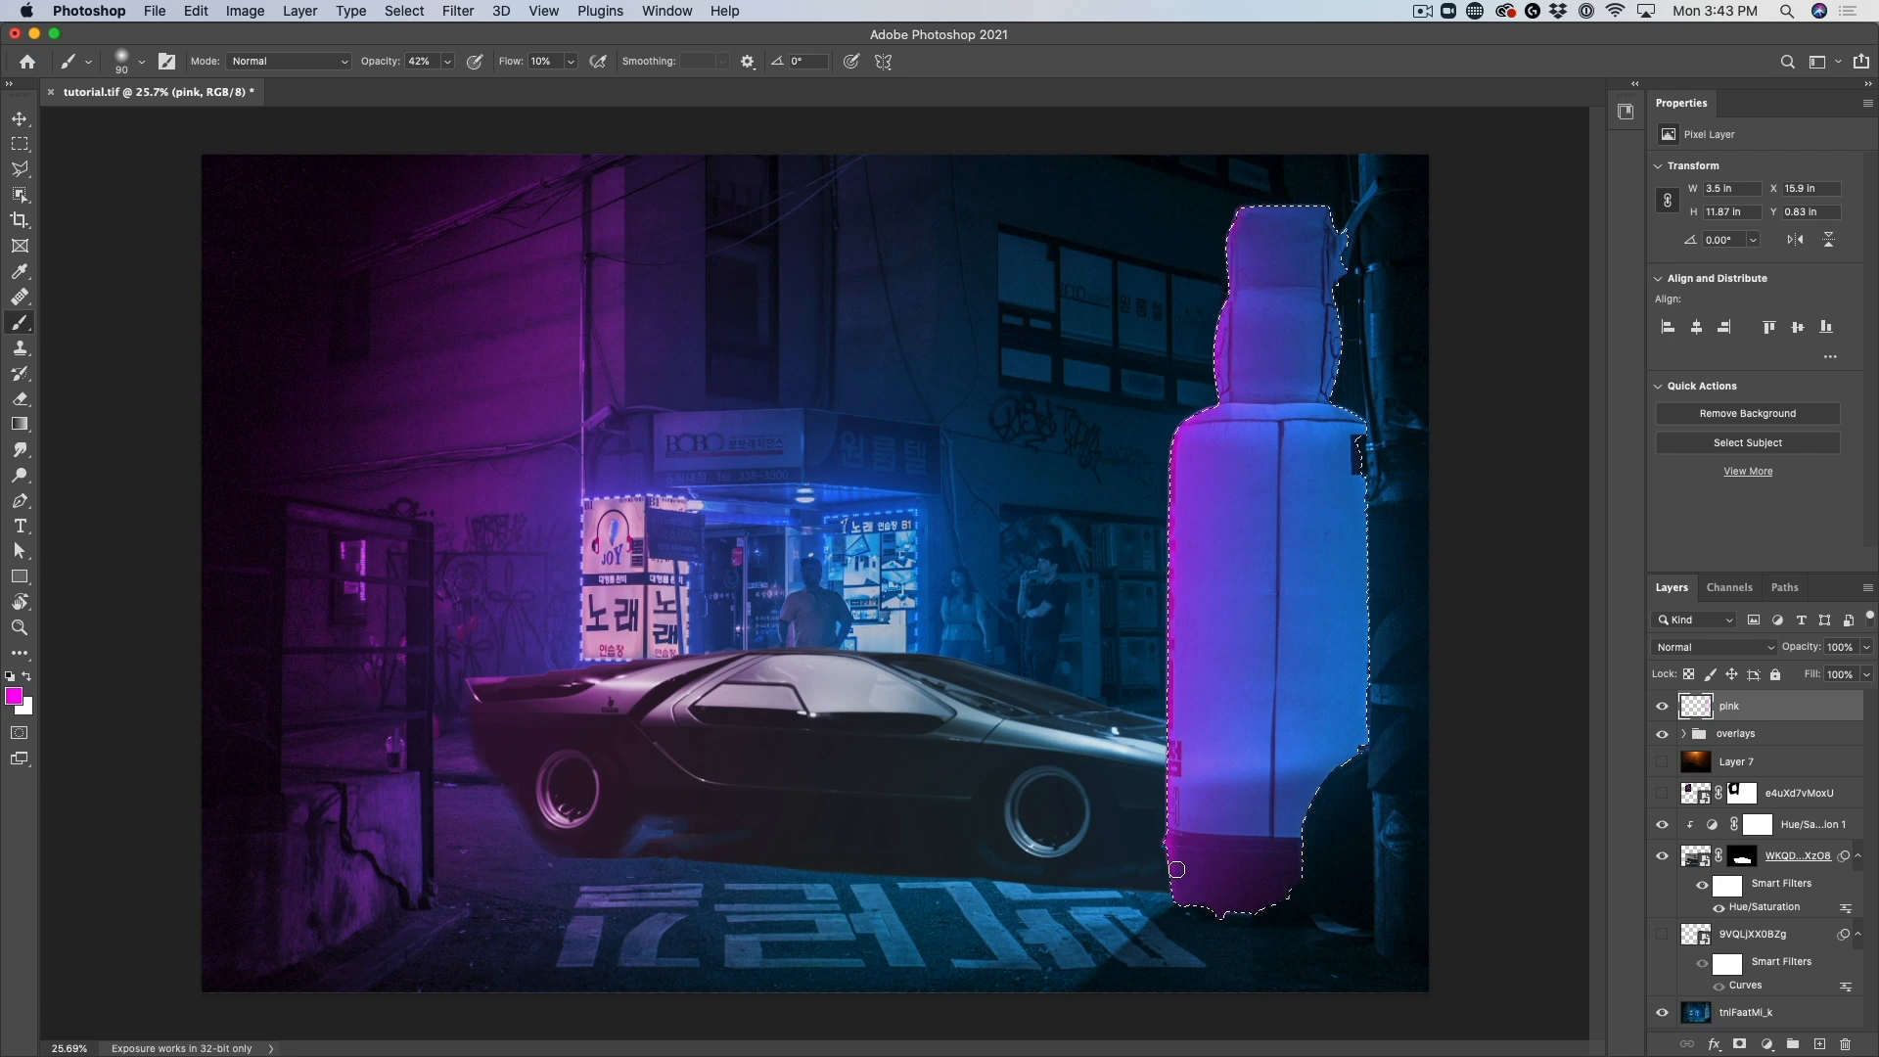
pyautogui.press('super+d')
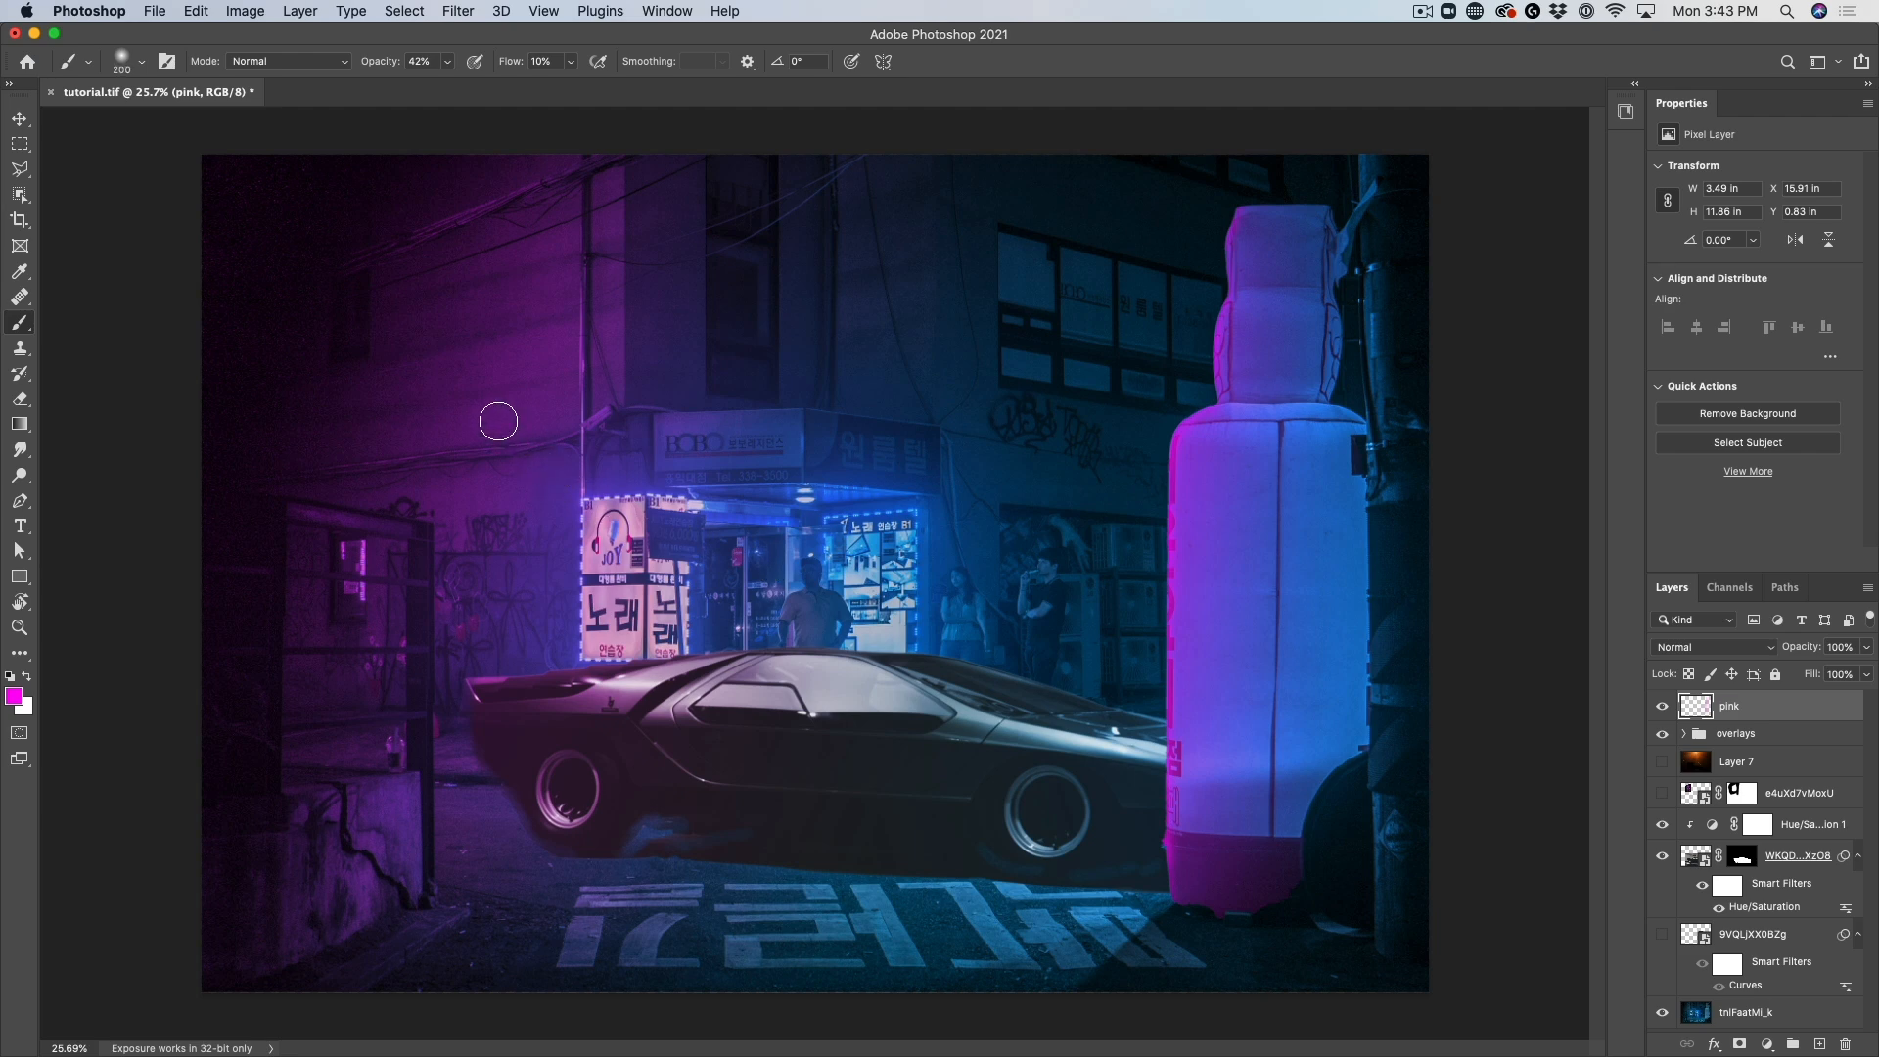
# Brush a broad magenta glow over the building wall and ground on the image's left side with a large brush
pyautogui.press(']')
pyautogui.press(']')
pyautogui.press(']')
pyautogui.press(']')
pyautogui.press(']')
pyautogui.press(']')
pyautogui.press(']')
pyautogui.press('Return')
pyautogui.moveTo(358, 368)
pyautogui.mouseDown()
pyautogui.moveTo(370, 308)
pyautogui.moveTo(475, 419)
pyautogui.moveTo(600, 275)
pyautogui.moveTo(615, 423)
pyautogui.moveTo(423, 548)
pyautogui.moveTo(374, 697)
pyautogui.moveTo(417, 797)
pyautogui.moveTo(352, 694)
pyautogui.moveTo(426, 607)
pyautogui.moveTo(490, 786)
pyautogui.moveTo(447, 686)
pyautogui.moveTo(435, 452)
pyautogui.moveTo(517, 276)
pyautogui.moveTo(443, 205)
pyautogui.moveTo(284, 328)
pyautogui.moveTo(282, 612)
pyautogui.moveTo(582, 273)
pyautogui.moveTo(379, 601)
pyautogui.moveTo(330, 813)
pyautogui.moveTo(470, 760)
pyautogui.moveTo(531, 246)
pyautogui.moveTo(435, 862)
pyautogui.moveTo(610, 391)
pyautogui.moveTo(567, 210)
pyautogui.moveTo(258, 261)
pyautogui.moveTo(463, 215)
pyautogui.moveTo(601, 312)
pyautogui.moveTo(451, 554)
pyautogui.moveTo(626, 228)
pyautogui.moveTo(531, 314)
pyautogui.moveTo(461, 497)
pyautogui.moveTo(510, 747)
pyautogui.moveTo(616, 653)
pyautogui.moveTo(656, 241)
pyautogui.moveTo(533, 494)
pyautogui.moveTo(547, 773)
pyautogui.moveTo(494, 926)
pyautogui.moveTo(285, 769)
pyautogui.moveTo(226, 411)
pyautogui.moveTo(397, 138)
pyautogui.moveTo(608, 570)
pyautogui.moveTo(928, 735)
pyautogui.moveTo(883, 702)
pyautogui.moveTo(797, 728)
pyautogui.moveTo(670, 697)
pyautogui.mouseUp()
pyautogui.press('[')
pyautogui.press('[')
pyautogui.press('[')
pyautogui.press('[')
pyautogui.press('[')
pyautogui.press('[')
pyautogui.press('[')
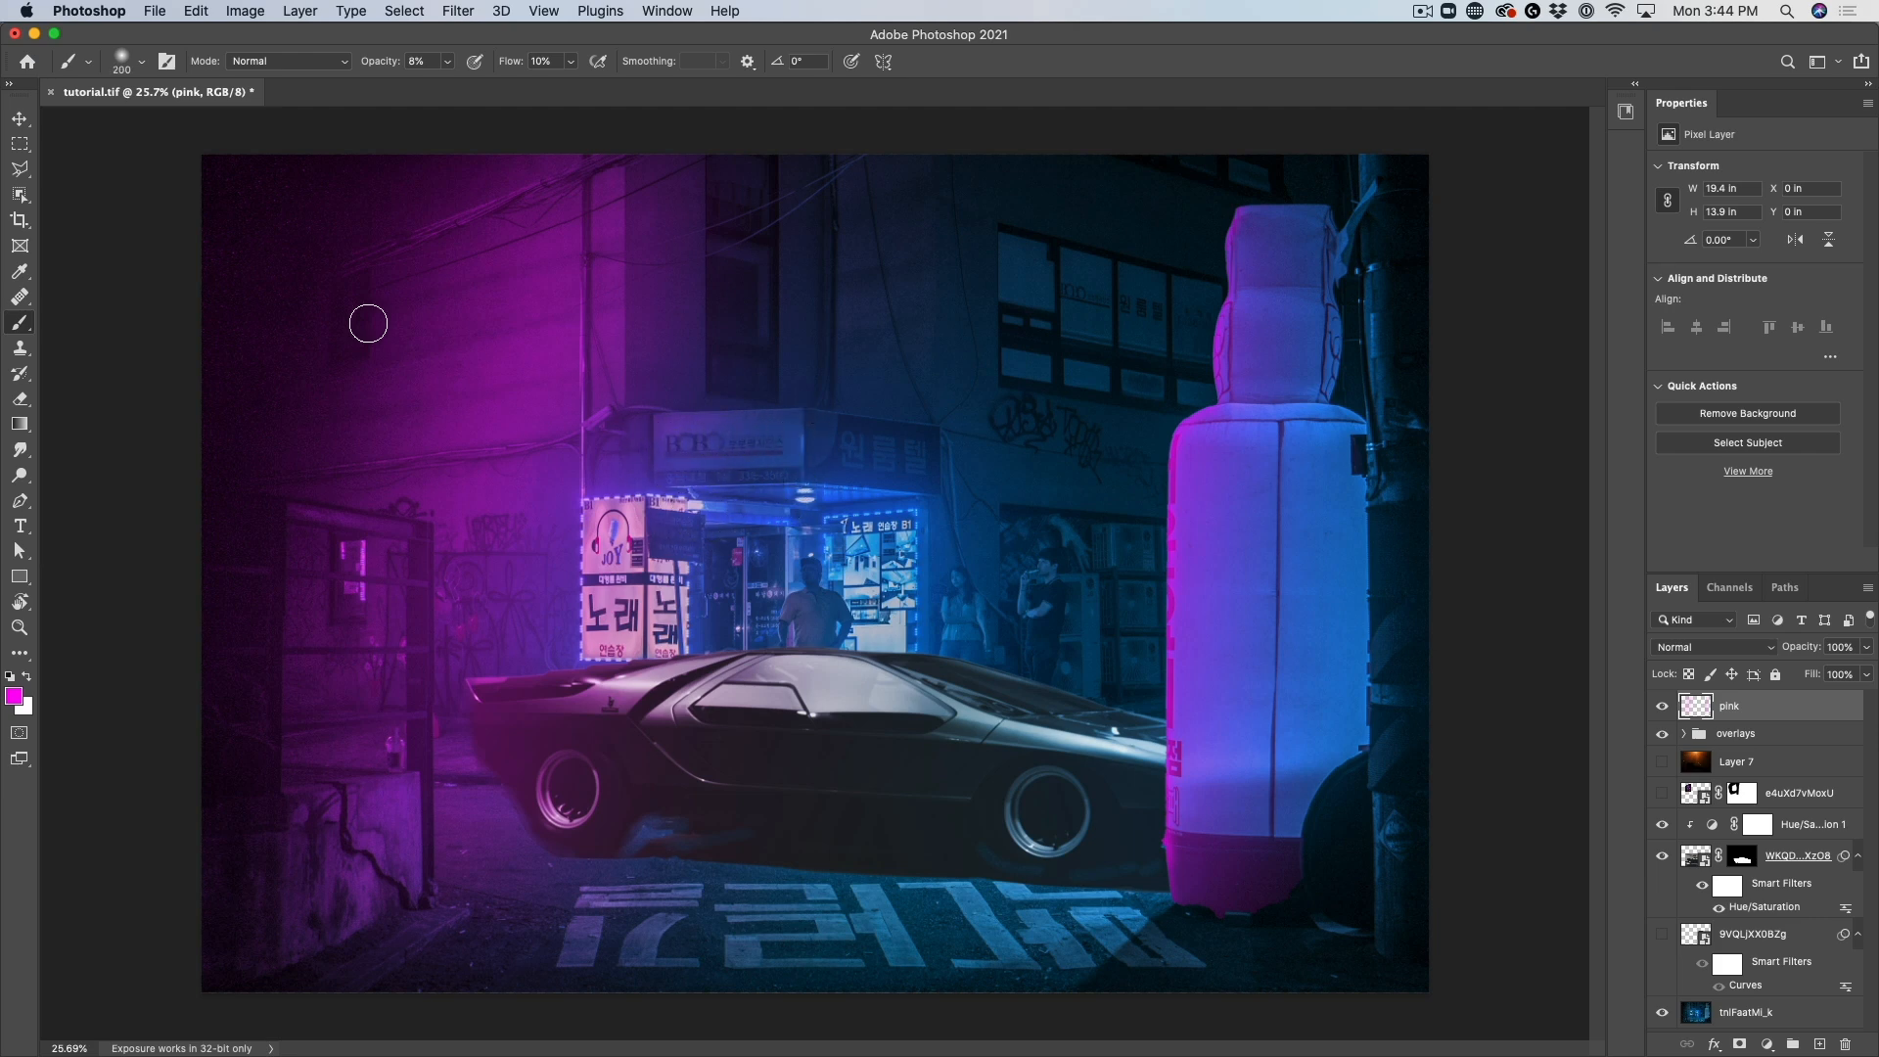
# Select the shop sign on the street background layer, tint it magenta on the pink layer at 8% opacity, and deselect
pyautogui.click(20, 198)
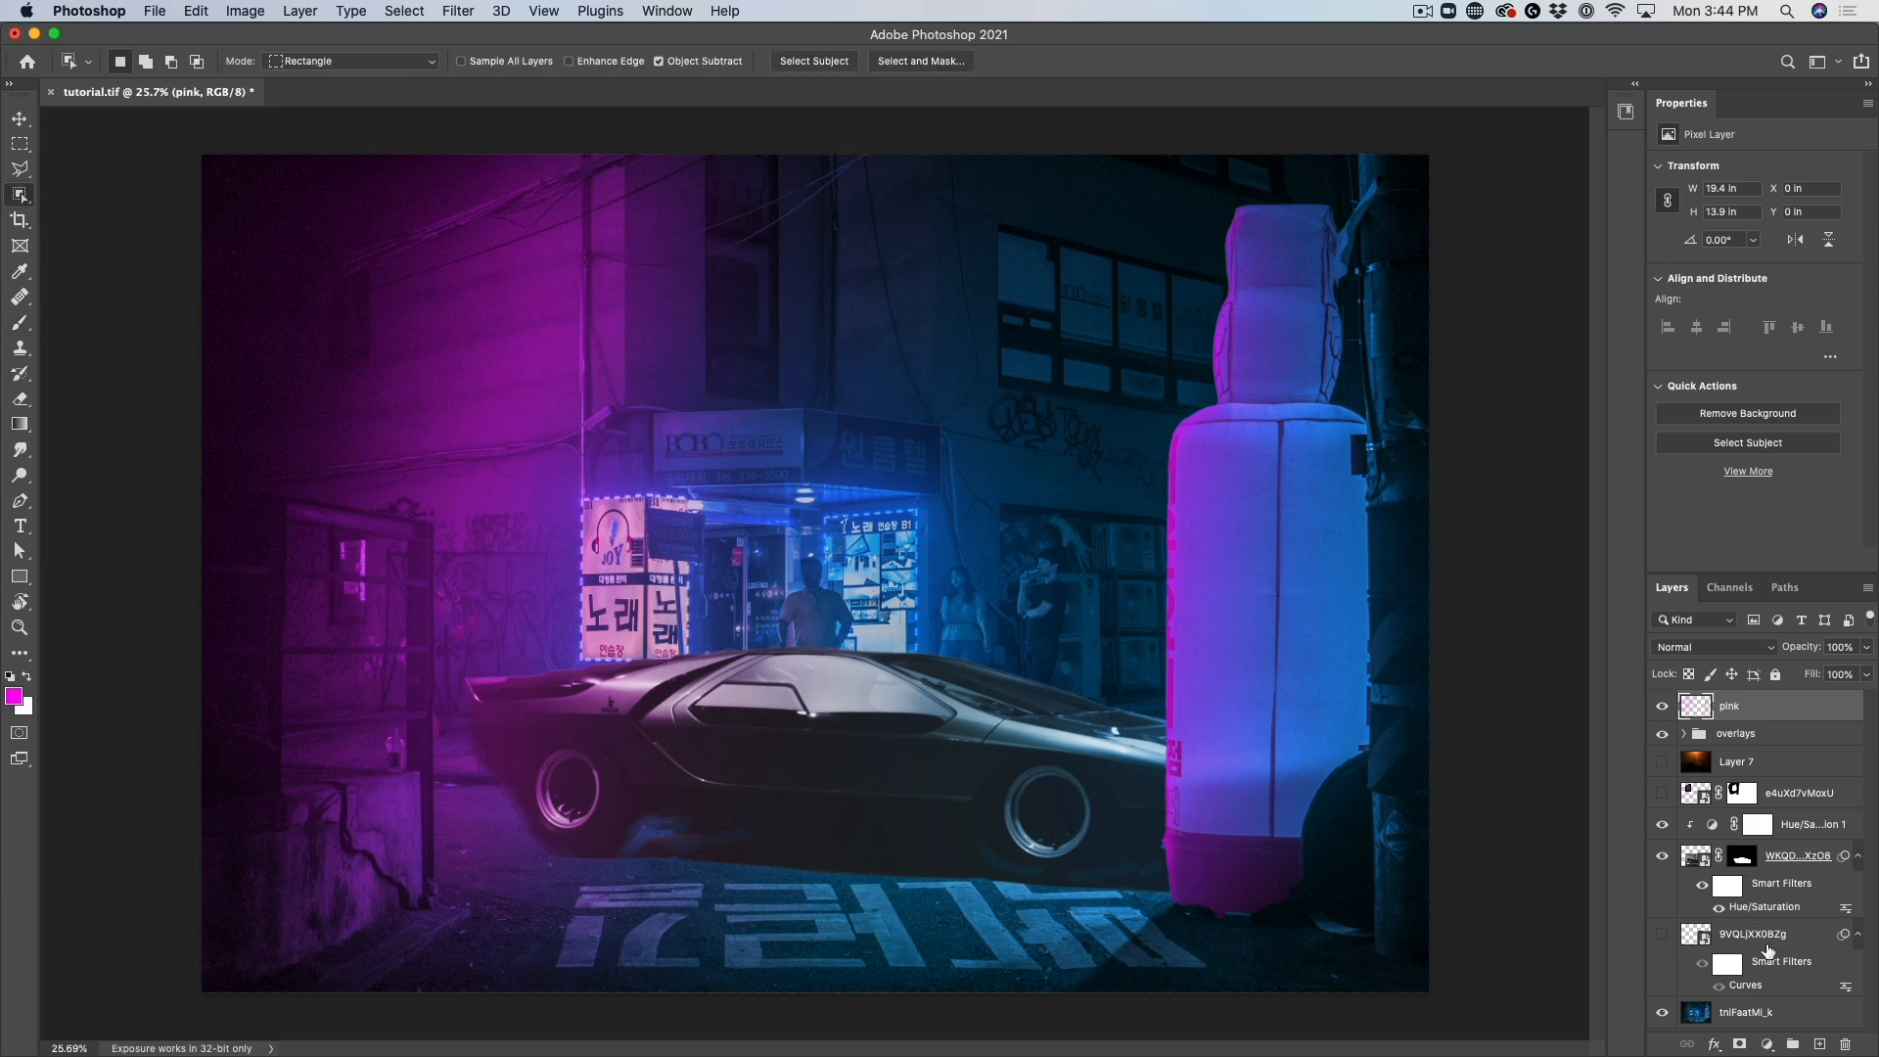
pyautogui.click(1753, 1013)
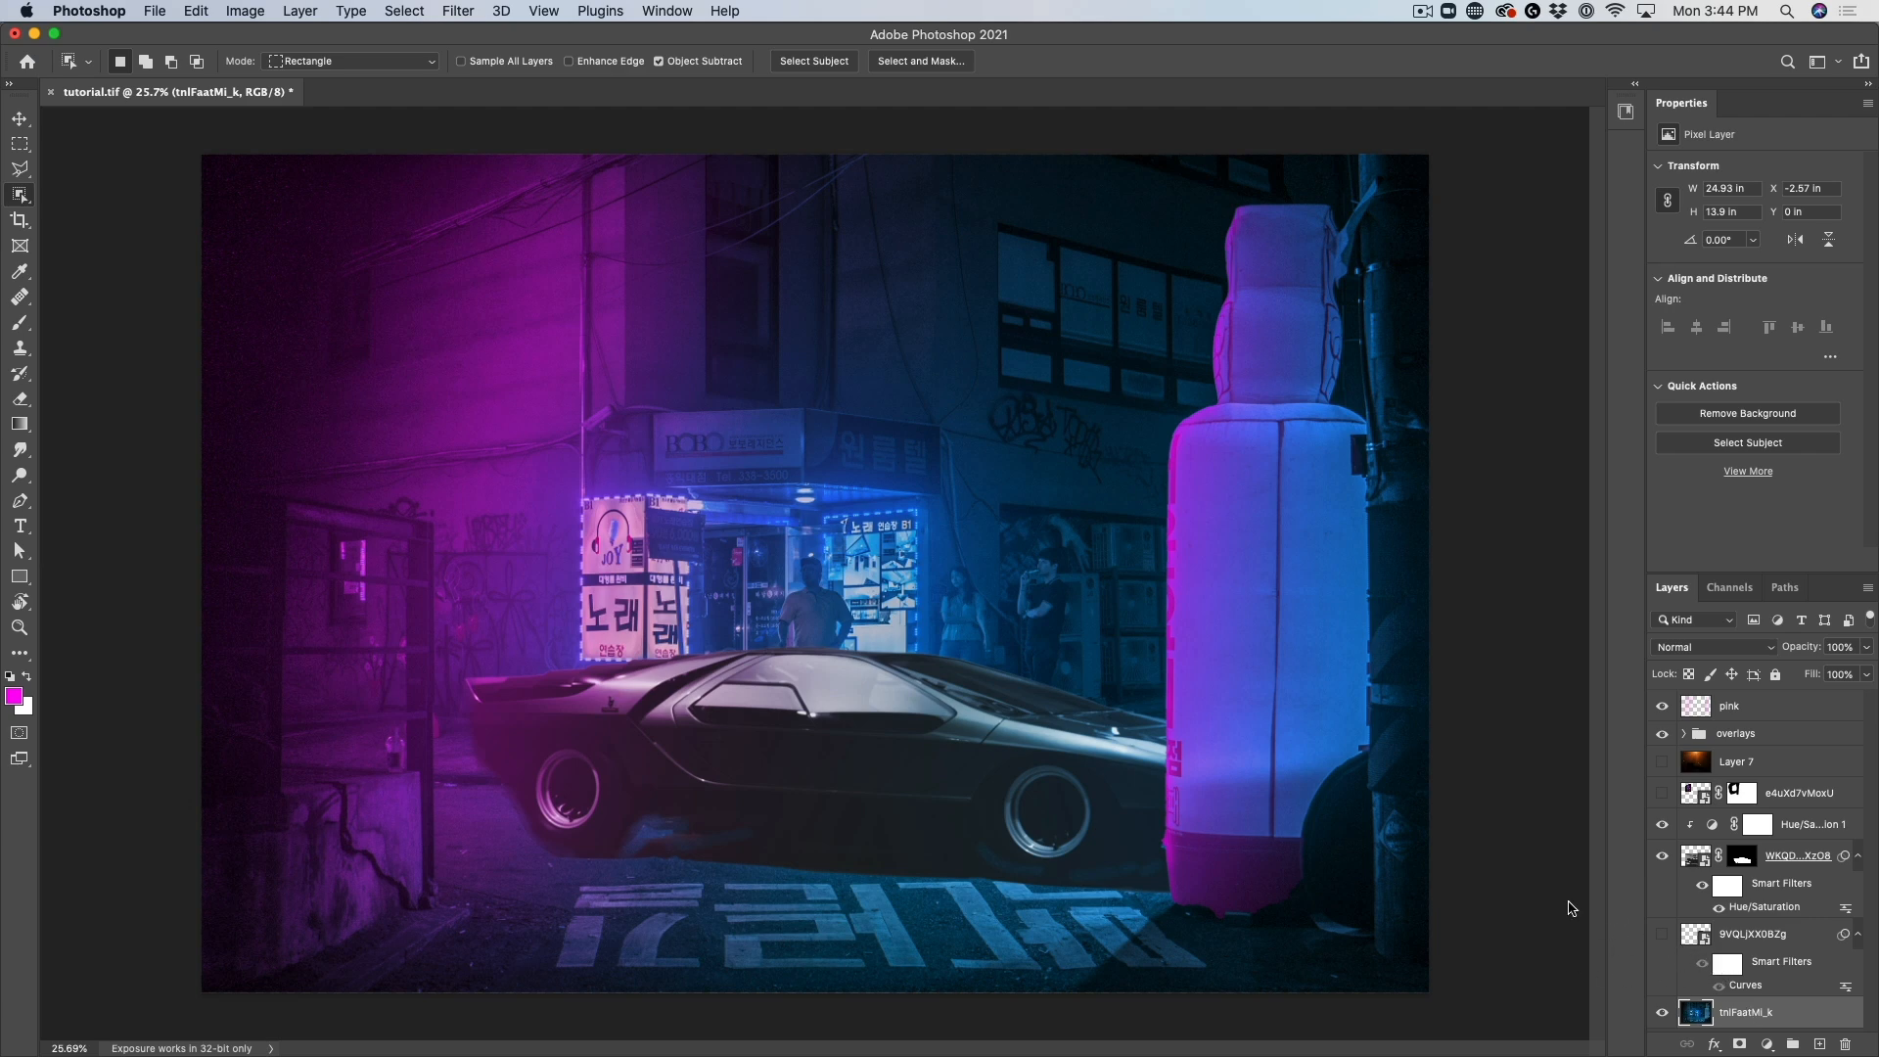
pyautogui.moveTo(580, 364); pyautogui.dragTo(942, 470)
pyautogui.moveTo(614, 374); pyautogui.dragTo(936, 495)
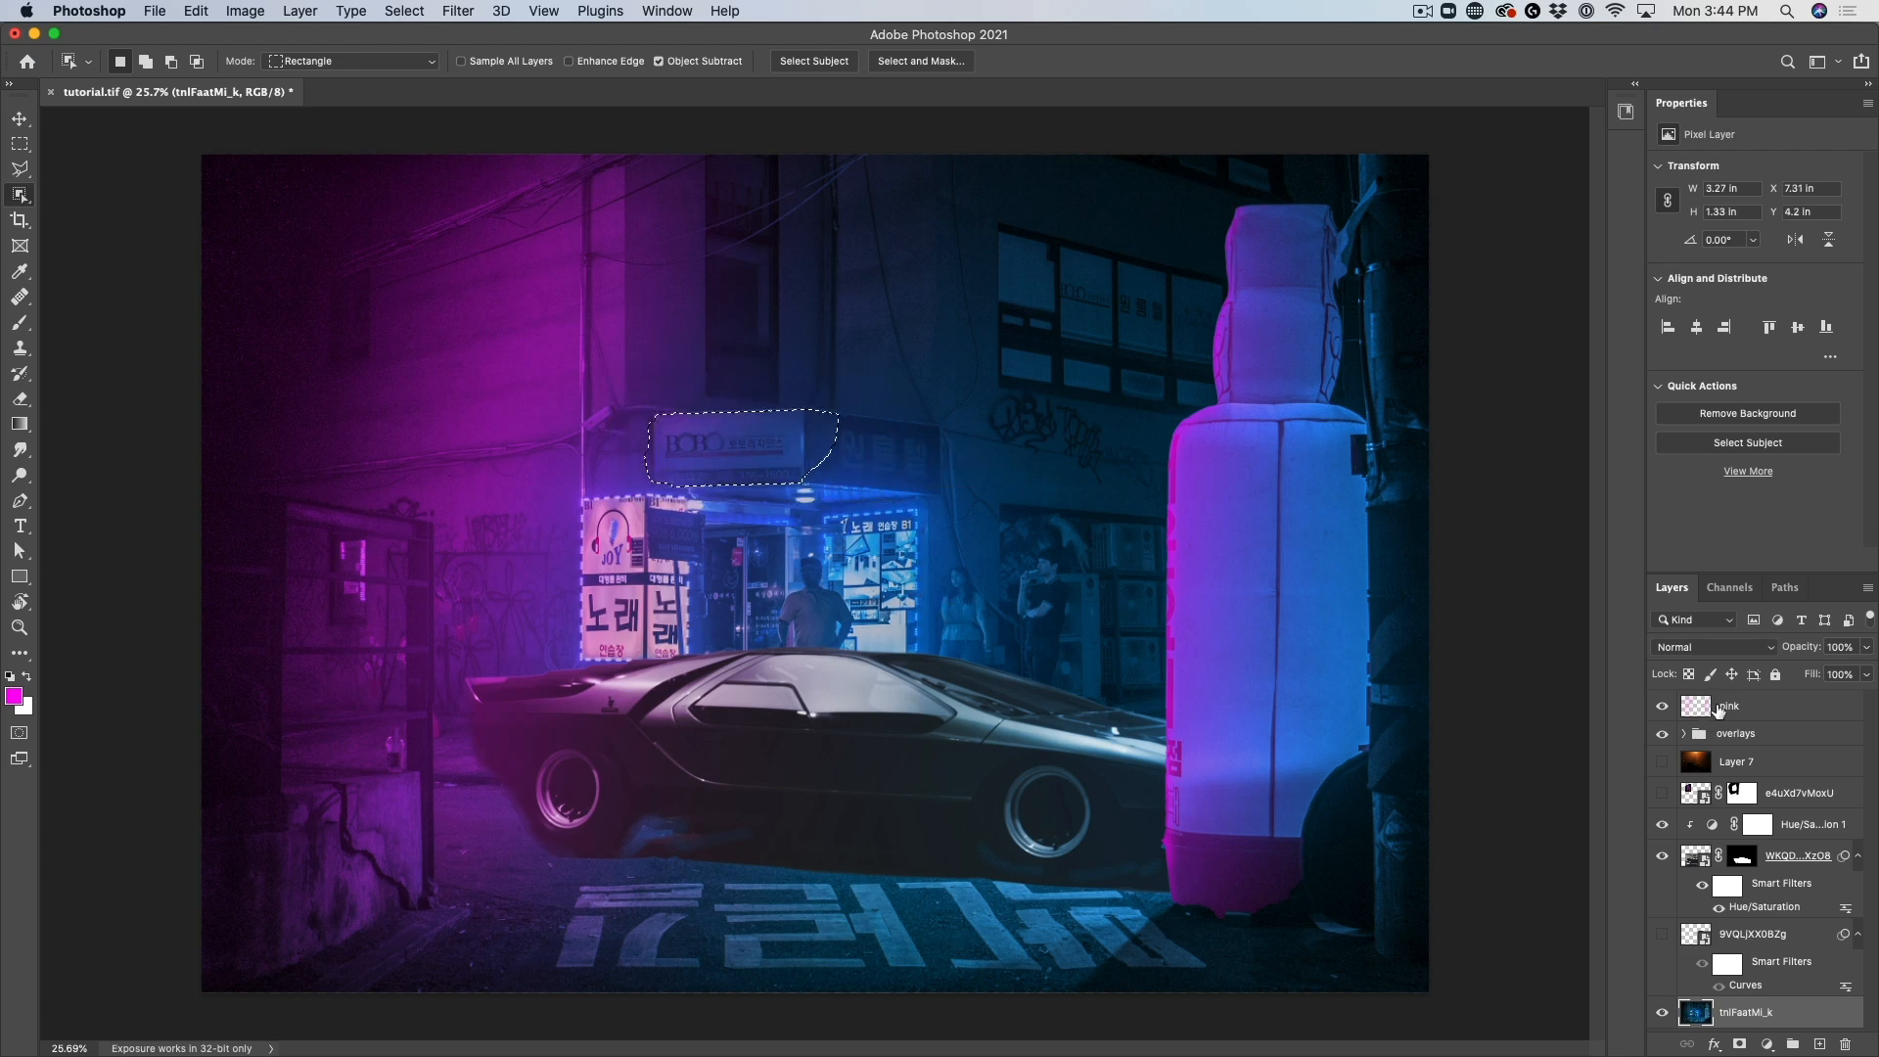
pyautogui.click(1704, 712)
pyautogui.press('b')
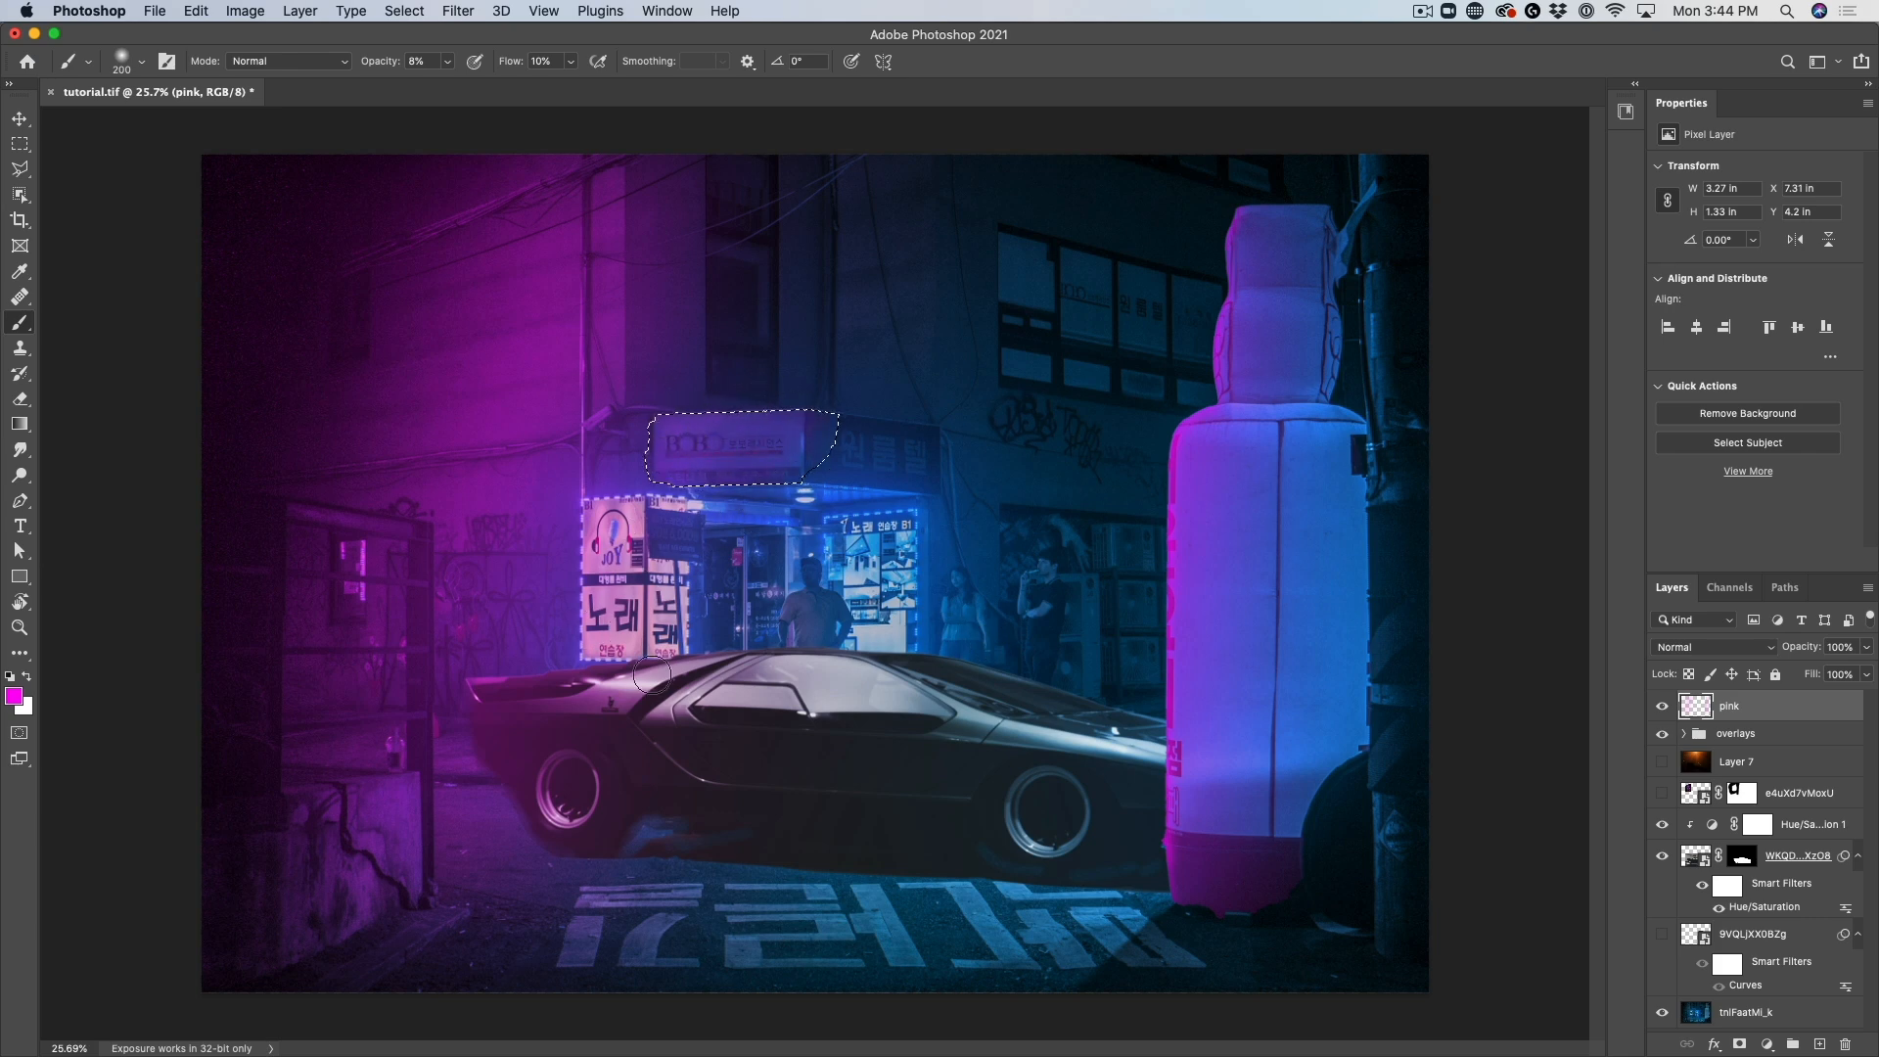
pyautogui.press('super+d')
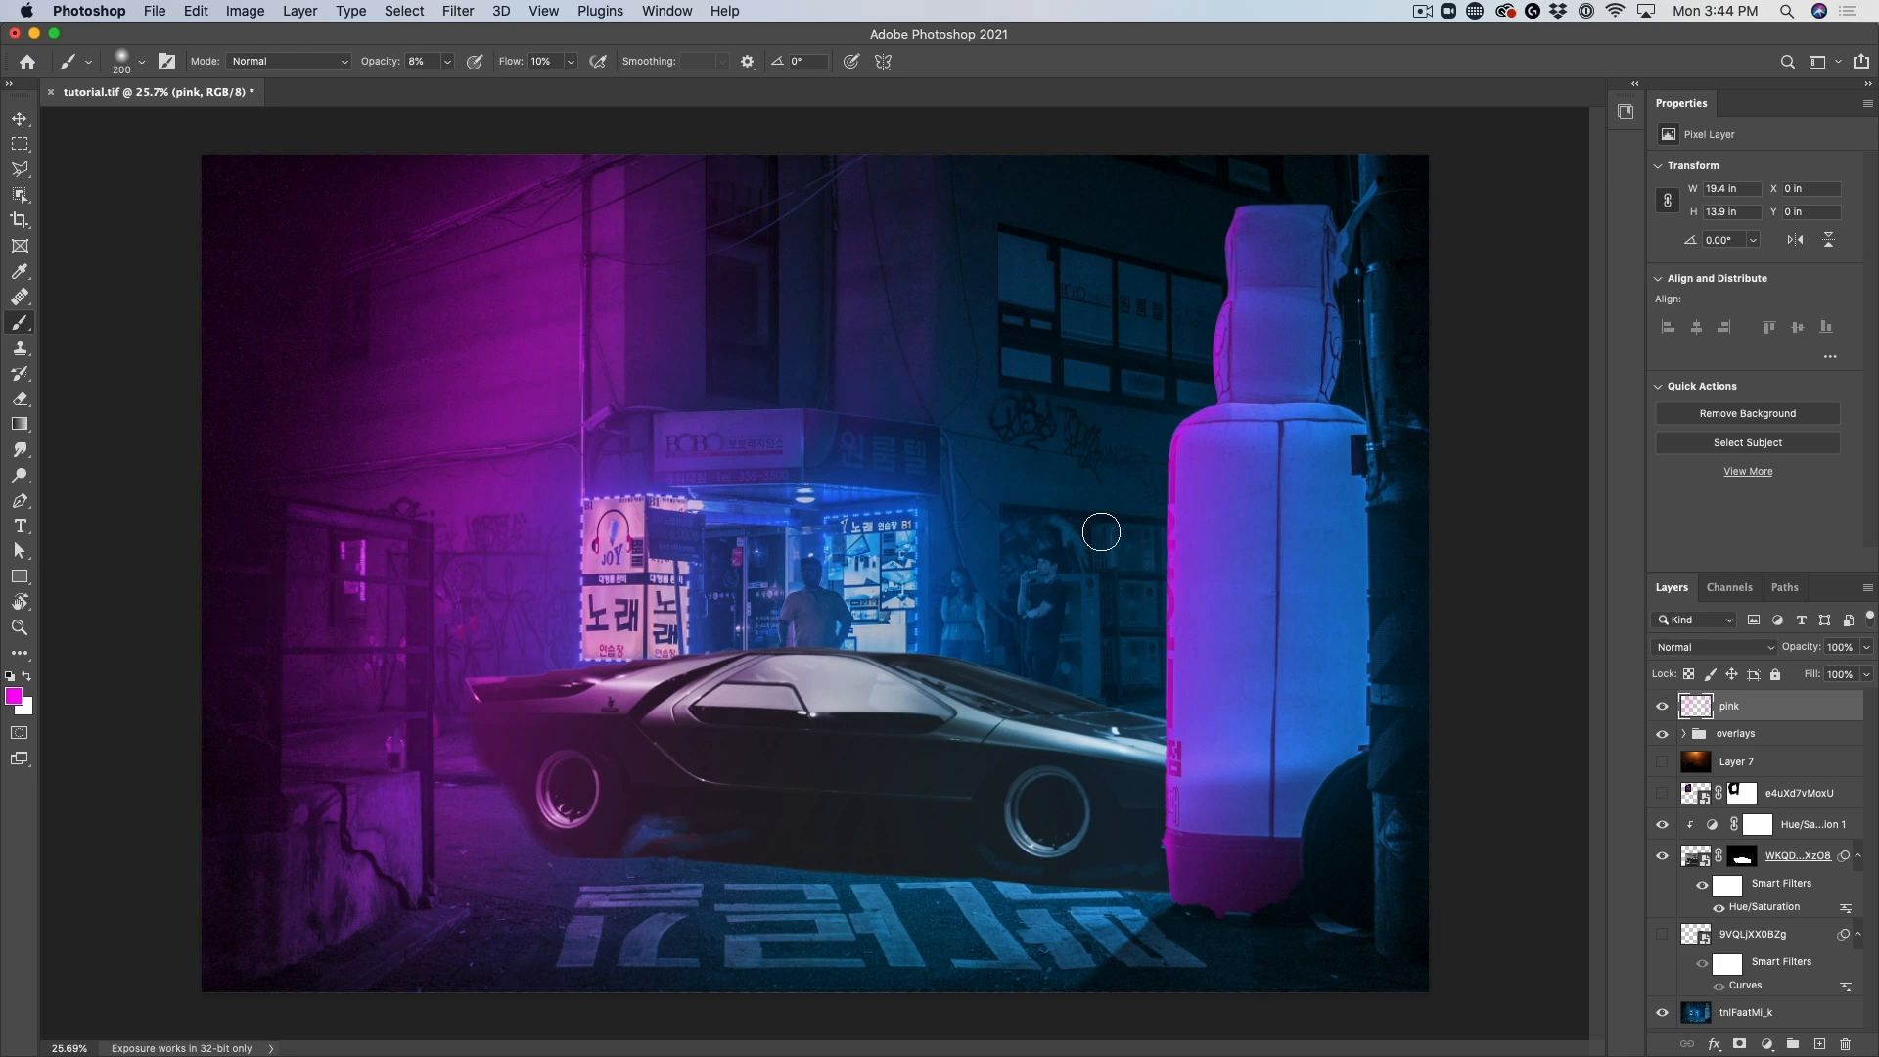
# Paint magenta light around the lit shop window behind the car with a 70 px brush at 19% opacity and 20% flow
pyautogui.press('[')
pyautogui.press('[')
pyautogui.press('[')
pyautogui.press('[')
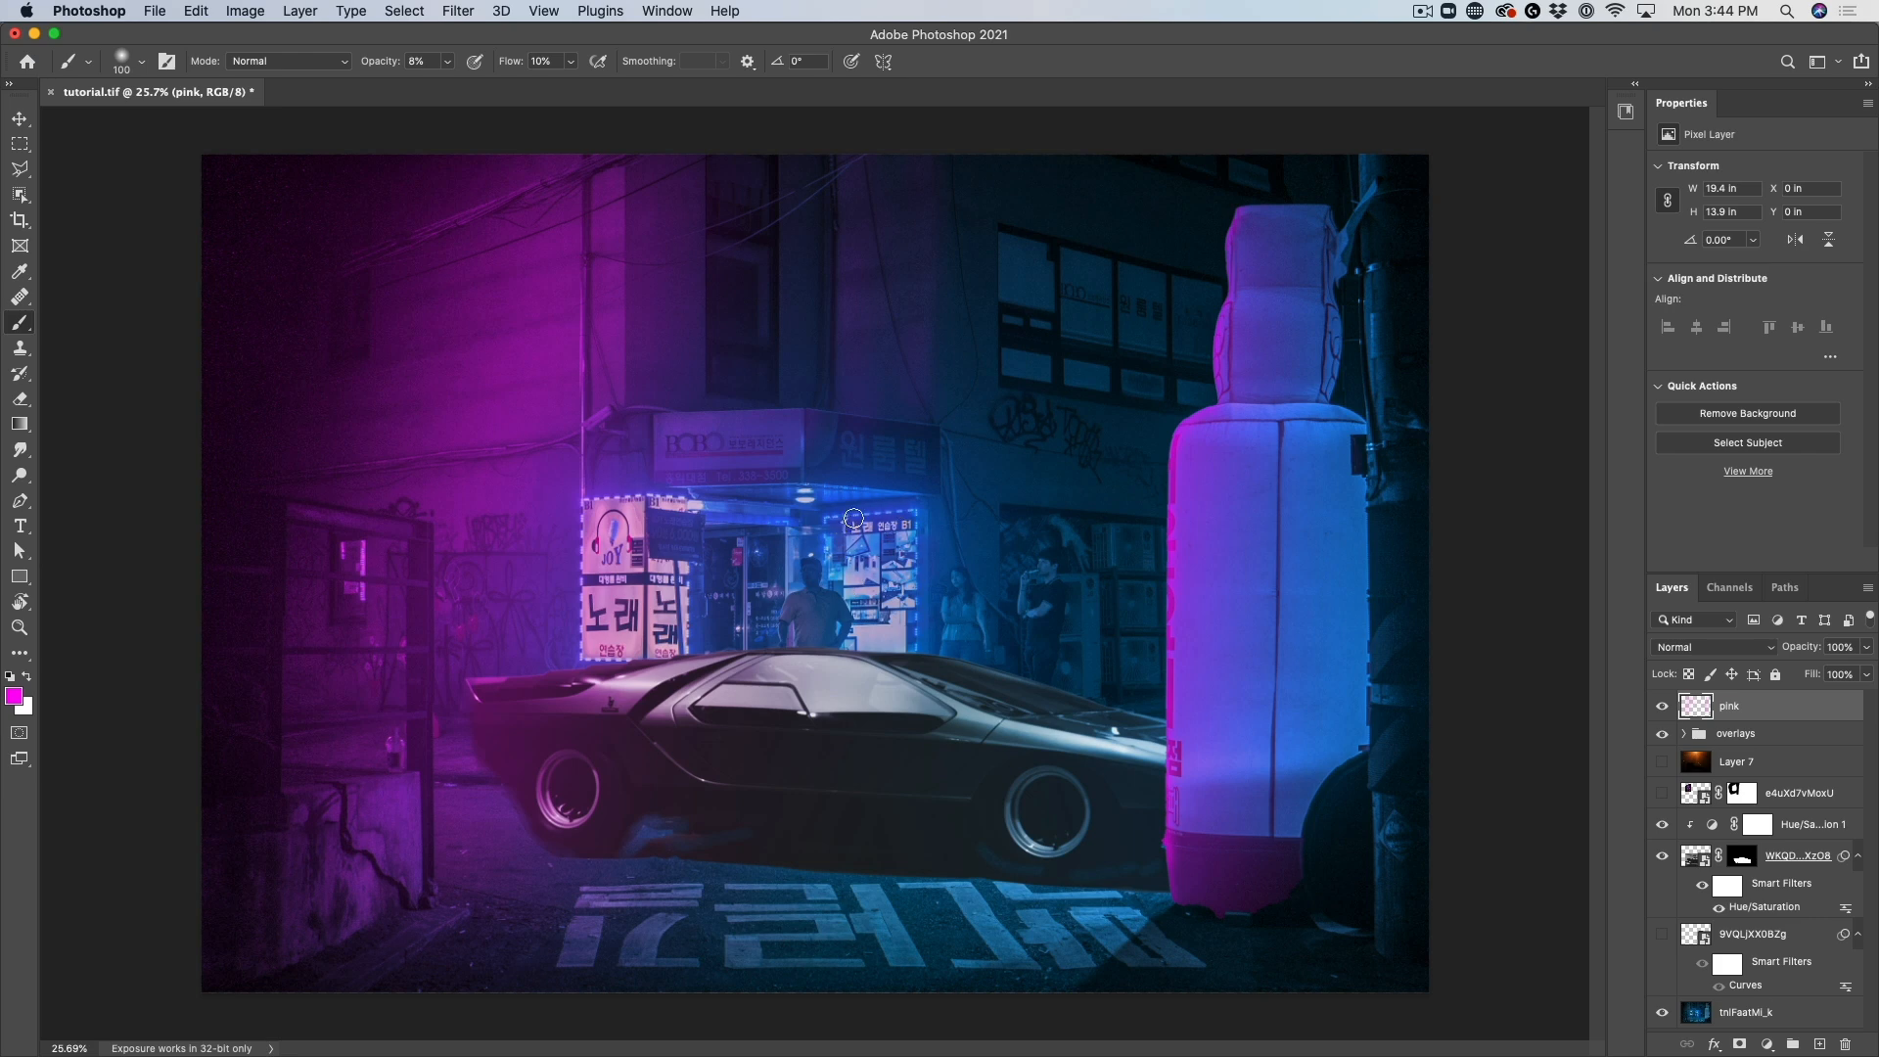
pyautogui.press('[')
pyautogui.press('[')
pyautogui.press('[')
pyautogui.moveTo(380, 63); pyautogui.dragTo(584, 63)
pyautogui.moveTo(867, 512); pyautogui.dragTo(844, 519)
pyautogui.press('super+z')
pyautogui.moveTo(506, 65); pyautogui.dragTo(433, 69)
pyautogui.moveTo(870, 529); pyautogui.dragTo(837, 519)
pyautogui.moveTo(370, 63); pyautogui.dragTo(308, 69)
pyautogui.press('super+z')
pyautogui.moveTo(887, 533)
pyautogui.mouseDown()
pyautogui.moveTo(921, 594)
pyautogui.moveTo(912, 525)
pyautogui.moveTo(906, 620)
pyautogui.moveTo(851, 522)
pyautogui.moveTo(822, 539)
pyautogui.moveTo(821, 561)
pyautogui.moveTo(893, 550)
pyautogui.moveTo(901, 637)
pyautogui.moveTo(909, 531)
pyautogui.moveTo(827, 502)
pyautogui.moveTo(831, 547)
pyautogui.moveTo(792, 523)
pyautogui.moveTo(867, 513)
pyautogui.moveTo(911, 539)
pyautogui.moveTo(738, 544)
pyautogui.mouseUp()
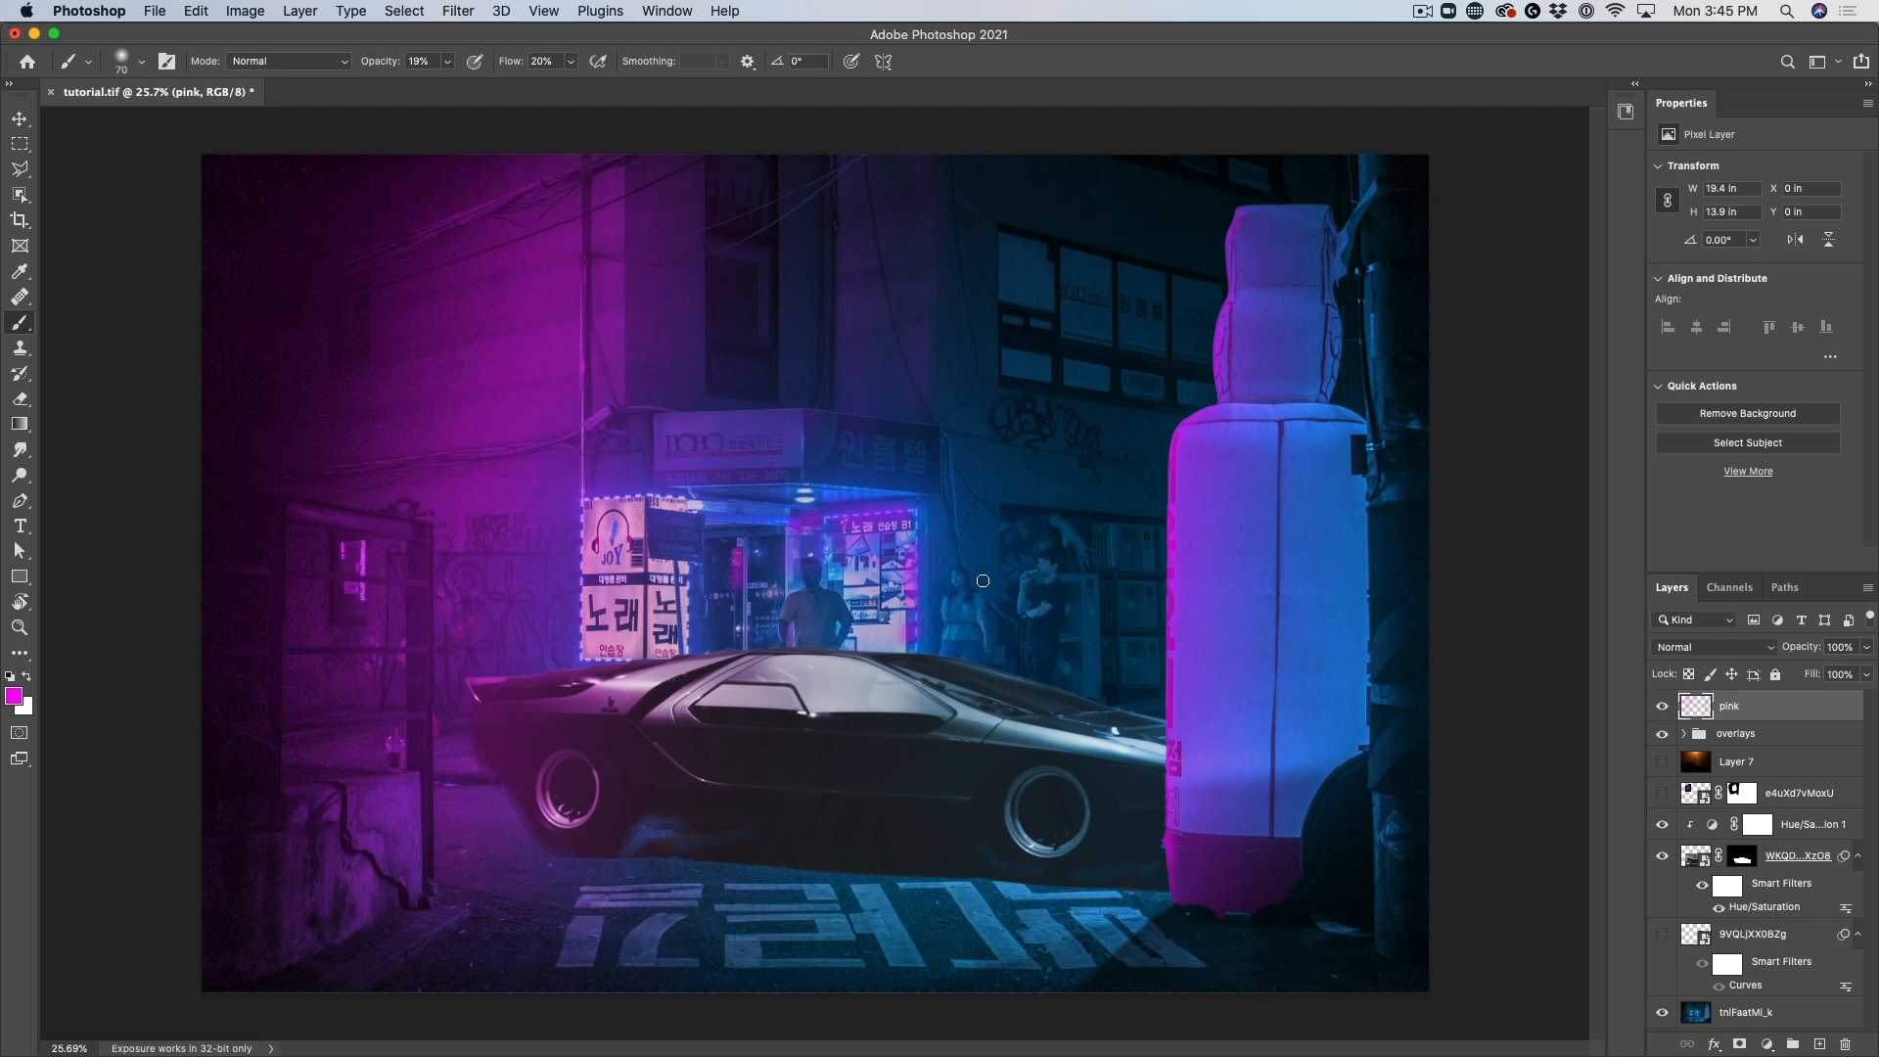
# Paint a magenta streak on the narrow vertical panel of the wall between the standing people and the white object
pyautogui.press('[')
pyautogui.press('[')
pyautogui.press('[')
pyautogui.press(']')
pyautogui.press(']')
pyautogui.press(']')
pyautogui.moveTo(377, 65); pyautogui.dragTo(358, 67)
pyautogui.moveTo(515, 65); pyautogui.dragTo(506, 68)
pyautogui.moveTo(1100, 524)
pyautogui.mouseDown()
pyautogui.moveTo(1101, 556)
pyautogui.moveTo(1102, 530)
pyautogui.mouseUp()
# Spread a faint magenta glow over the wall beside the standing people with a larger brush at 6% opacity
pyautogui.press(']')
pyautogui.press(']')
pyautogui.press(']')
pyautogui.press(']')
pyautogui.press(']')
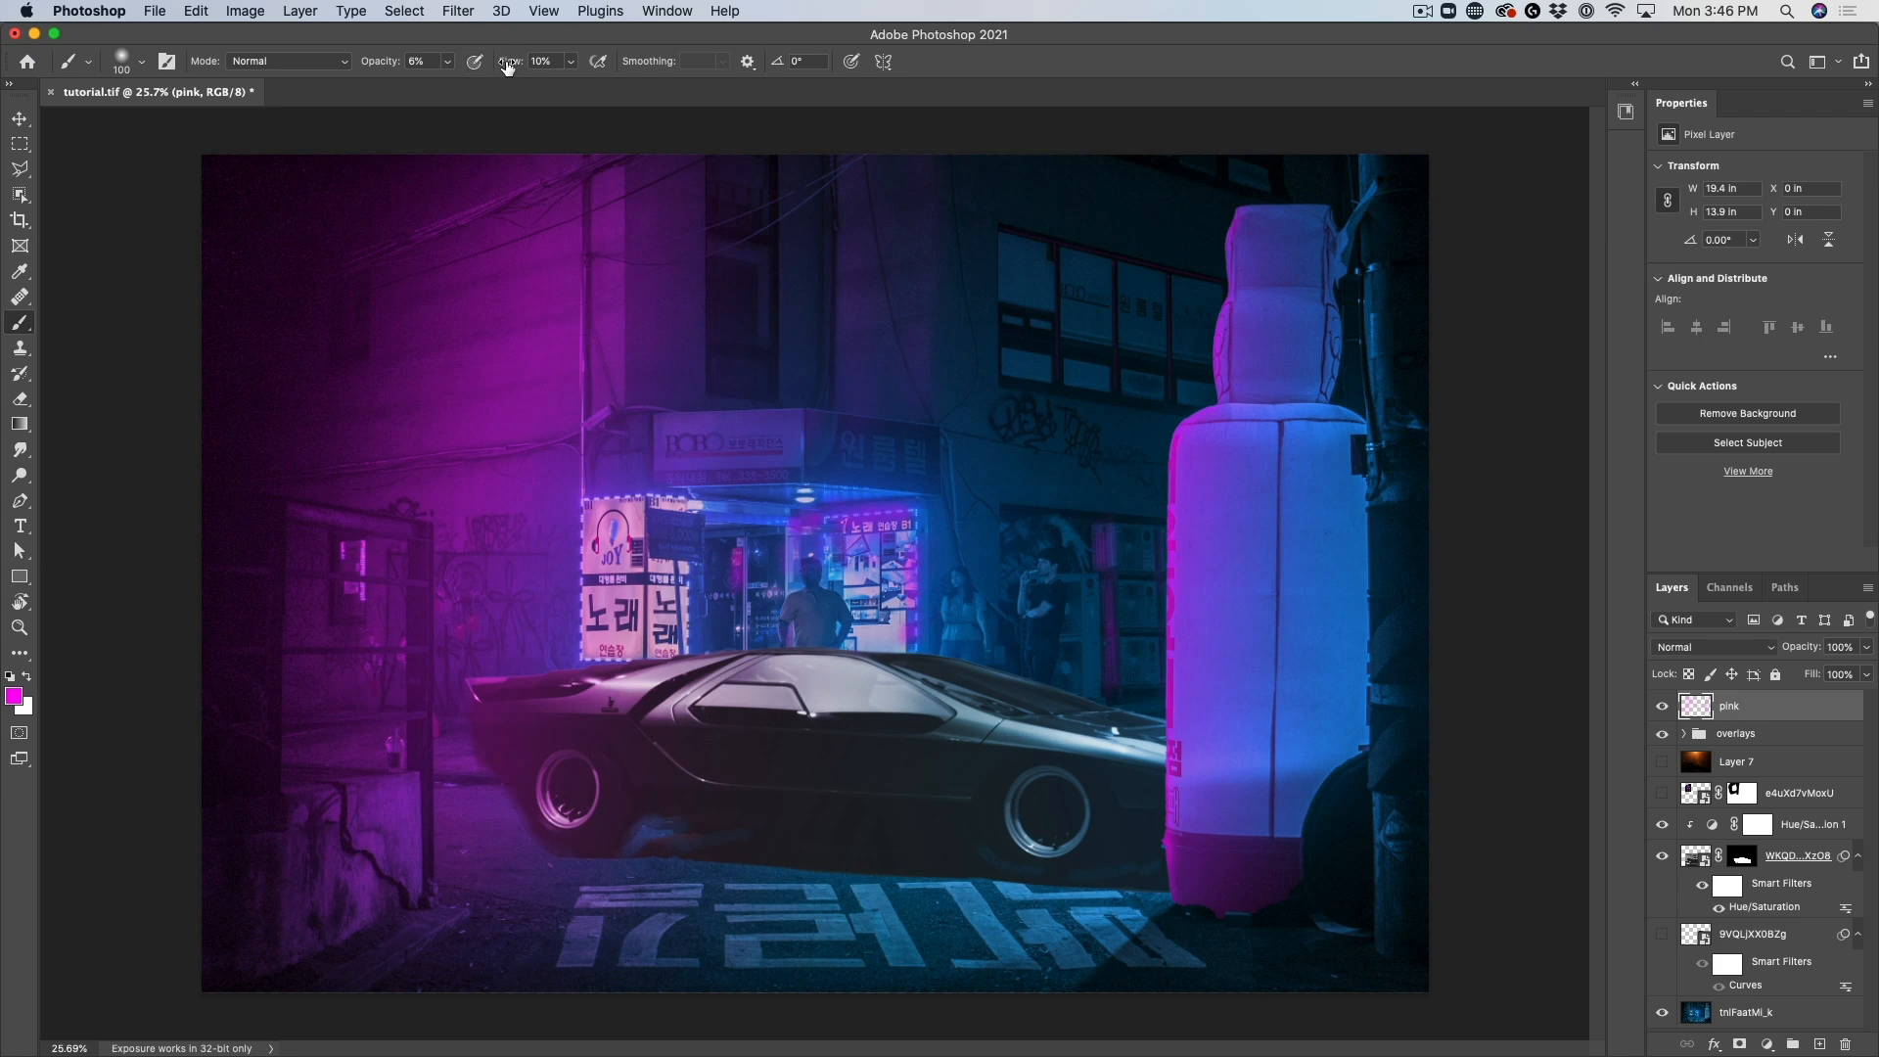
pyautogui.moveTo(505, 65); pyautogui.dragTo(494, 66)
pyautogui.moveTo(1110, 603)
pyautogui.mouseDown()
pyautogui.moveTo(1151, 611)
pyautogui.moveTo(1122, 621)
pyautogui.moveTo(1124, 566)
pyautogui.moveTo(1121, 684)
pyautogui.moveTo(1119, 528)
pyautogui.moveTo(1131, 690)
pyautogui.moveTo(1149, 656)
pyautogui.moveTo(1136, 534)
pyautogui.moveTo(1107, 674)
pyautogui.moveTo(1111, 533)
pyautogui.moveTo(1109, 667)
pyautogui.moveTo(1083, 582)
pyautogui.moveTo(1078, 693)
pyautogui.moveTo(1101, 633)
pyautogui.moveTo(1020, 513)
pyautogui.moveTo(1039, 638)
pyautogui.mouseUp()
# Brush faint magenta highlights onto the people near the shop with a small brush at 6% opacity and 12% flow
pyautogui.press('[')
pyautogui.press('[')
pyautogui.press('[')
pyautogui.press('[')
pyautogui.press('[')
pyautogui.press(']')
pyautogui.press(']')
pyautogui.press(']')
pyautogui.moveTo(511, 64); pyautogui.dragTo(519, 64)
pyautogui.press('[')
pyautogui.press('[')
pyautogui.press('[')
pyautogui.press('[')
pyautogui.press('[')
pyautogui.press('[')
pyautogui.press(']')
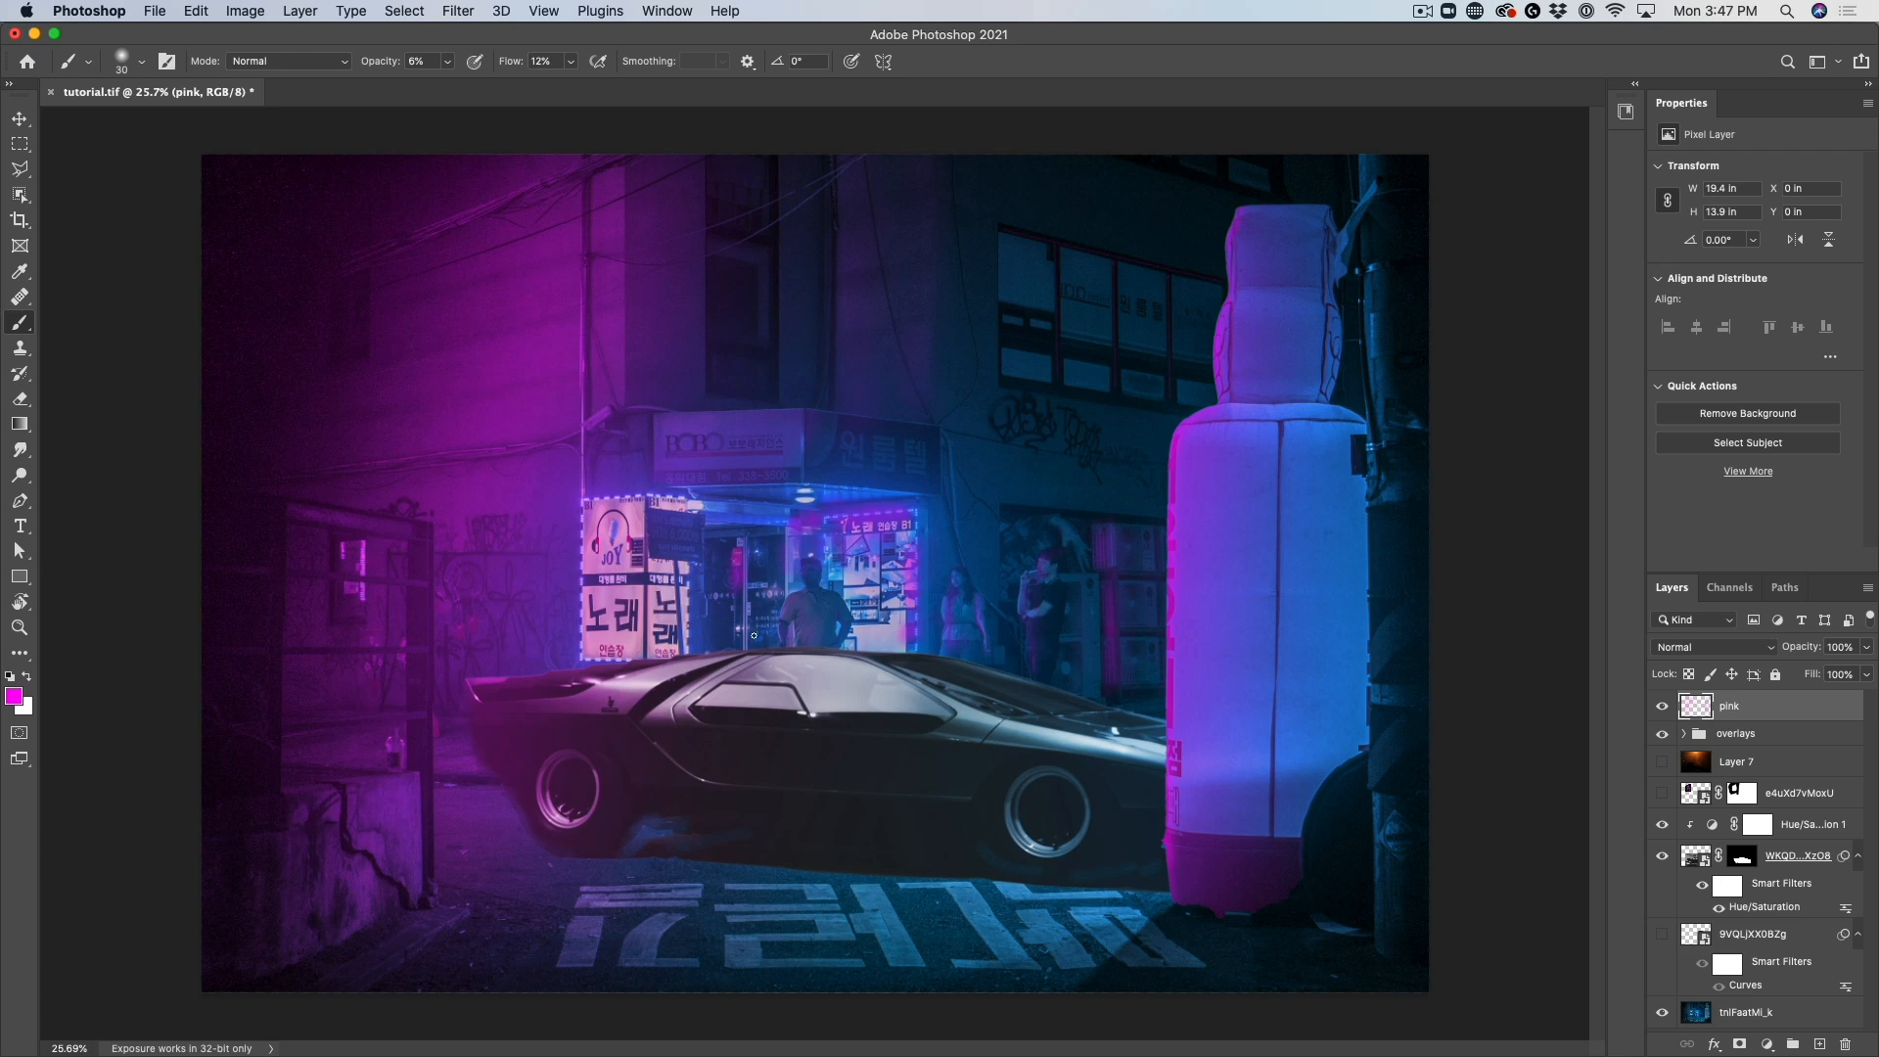
# Load the car's mask as a selection and brush subtle magenta light onto its body with flow lowered to 9%
pyautogui.keyDown('super'); pyautogui.click(1742, 858); pyautogui.keyUp('super')
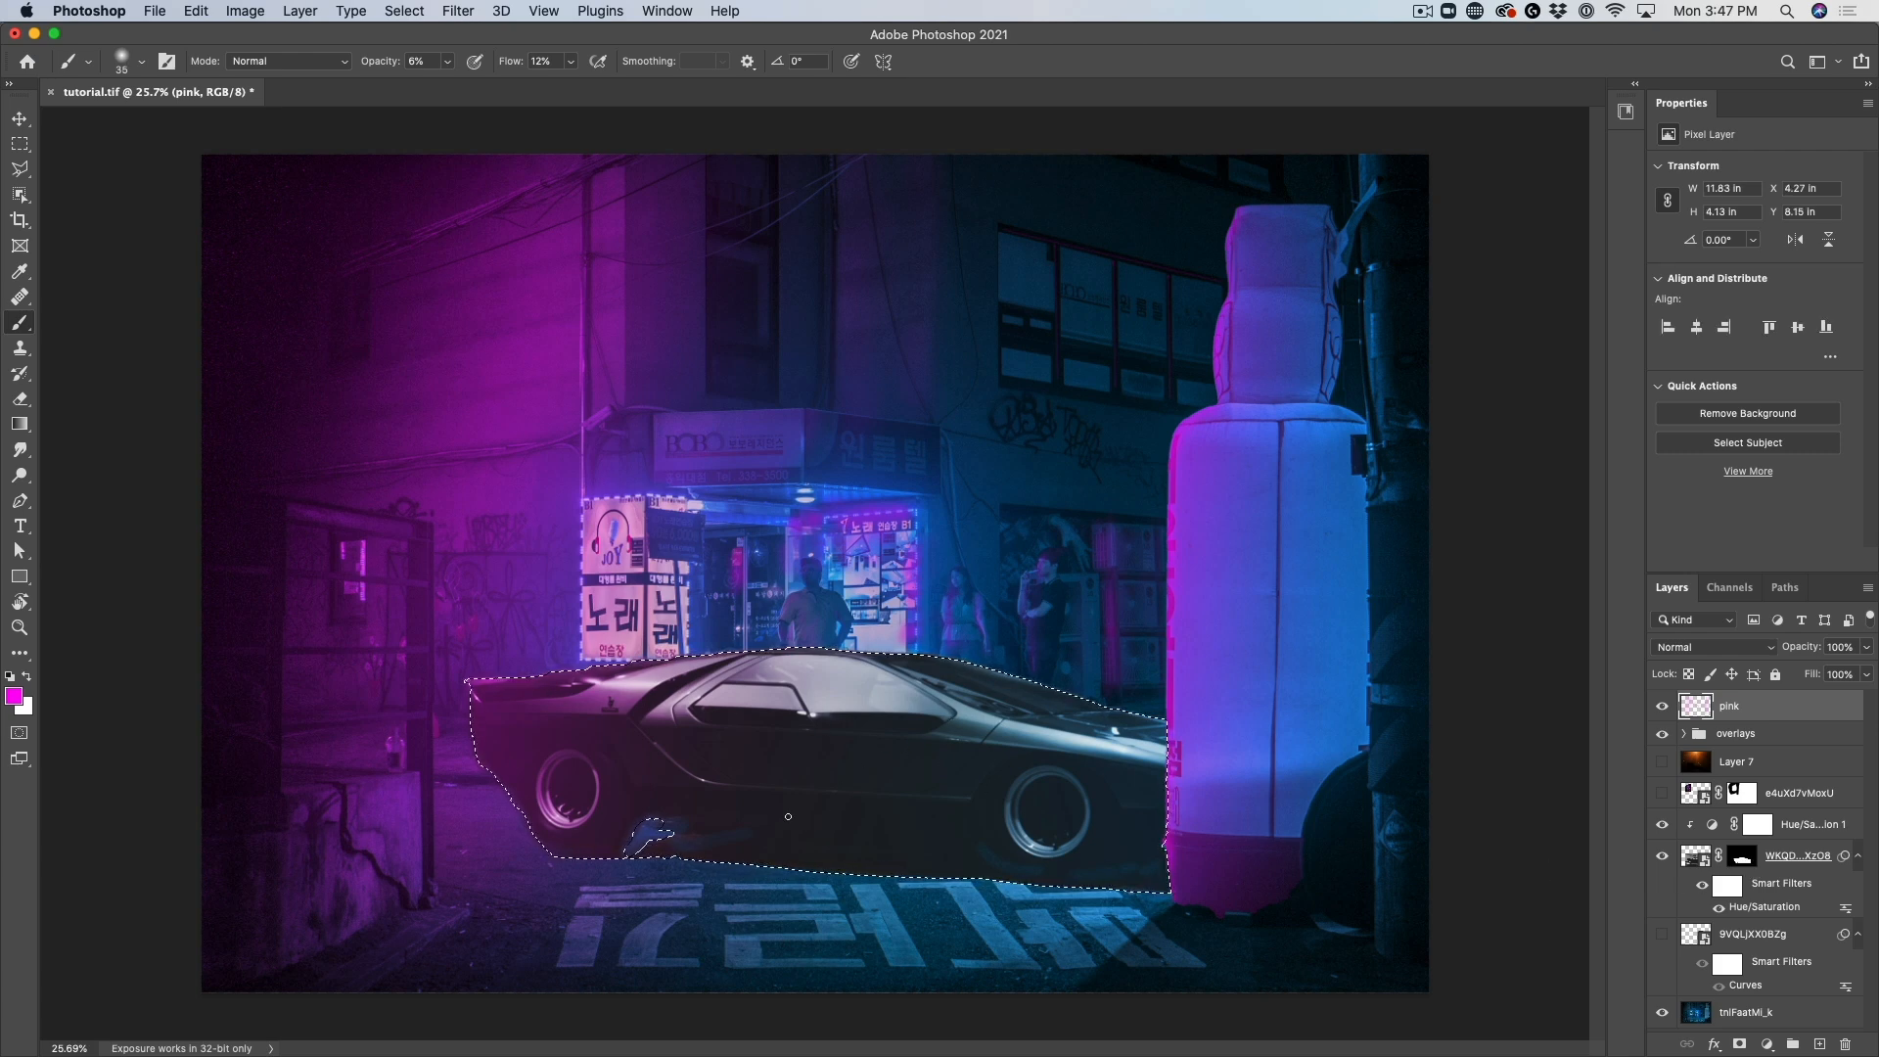
pyautogui.press(']')
pyautogui.press(']')
pyautogui.press(']')
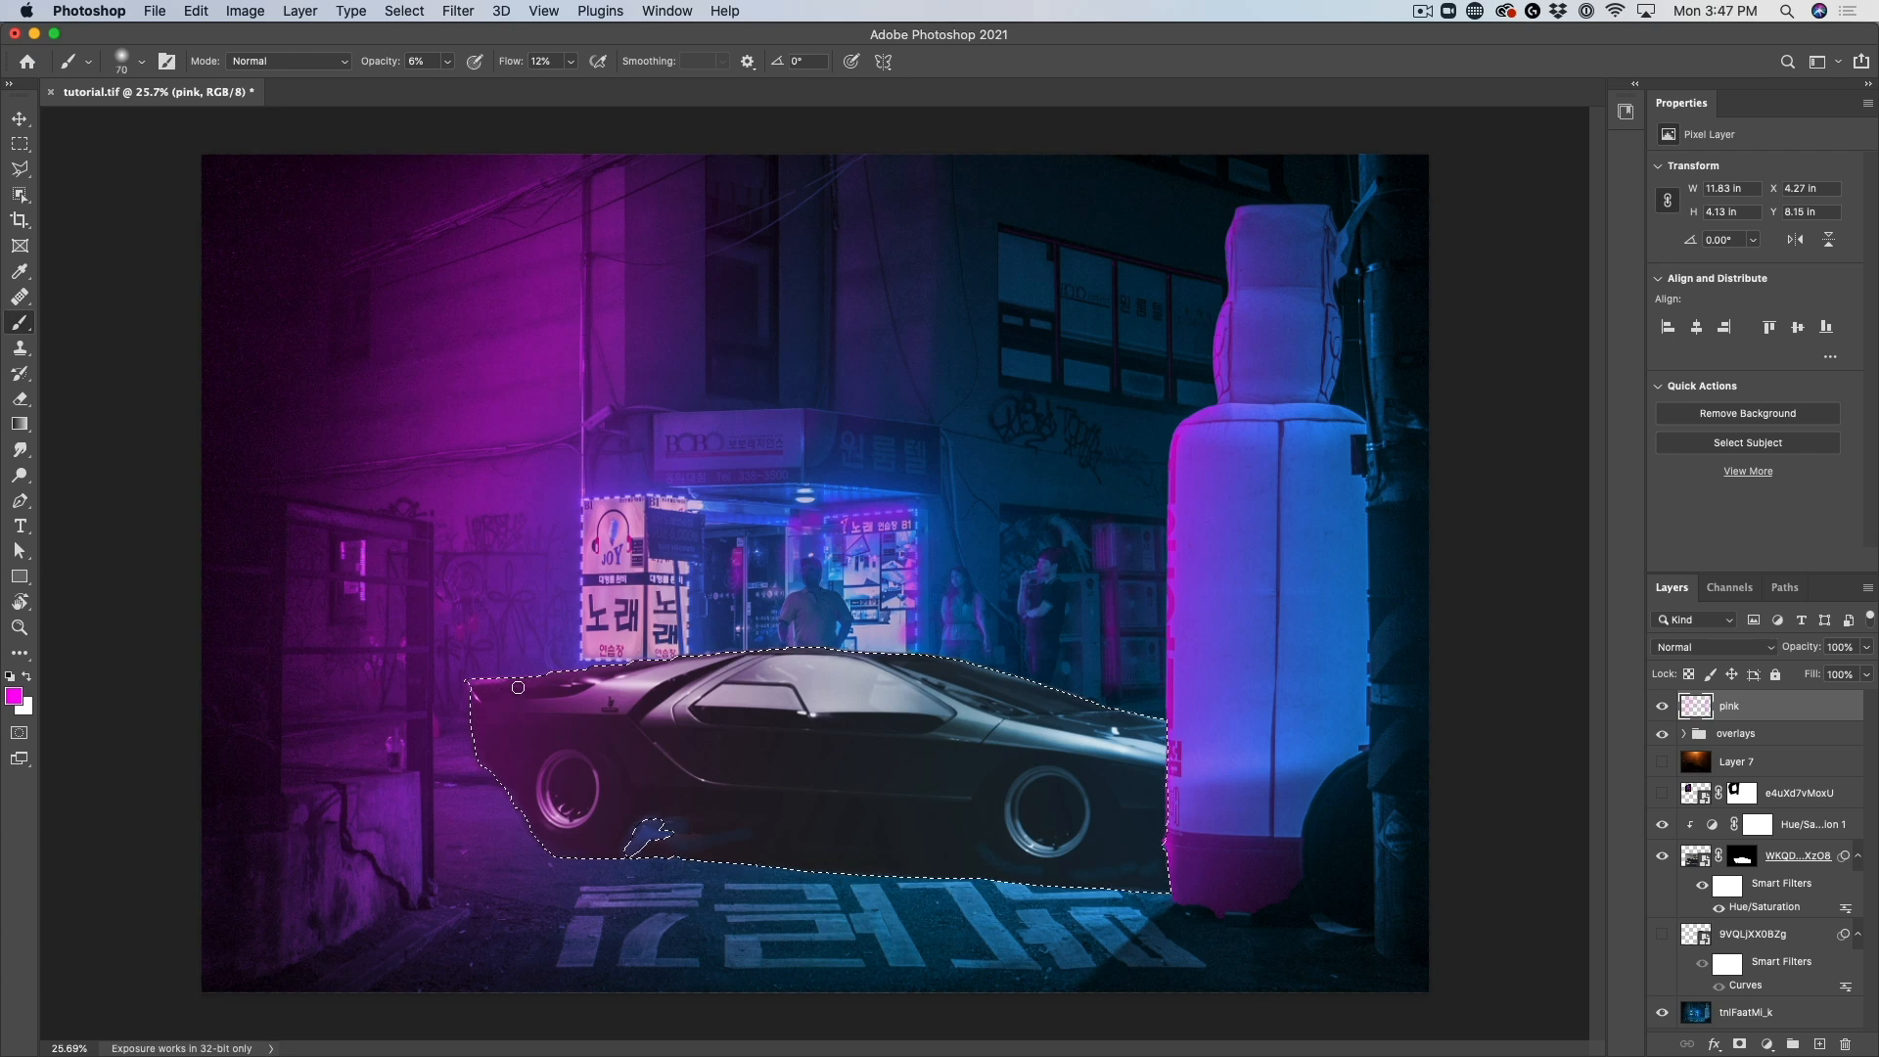
pyautogui.press(']')
pyautogui.press(']')
pyautogui.press(']')
pyautogui.press(']')
pyautogui.press(']')
pyautogui.press(']')
pyautogui.moveTo(508, 67); pyautogui.dragTo(496, 68)
pyautogui.moveTo(507, 62); pyautogui.dragTo(516, 65)
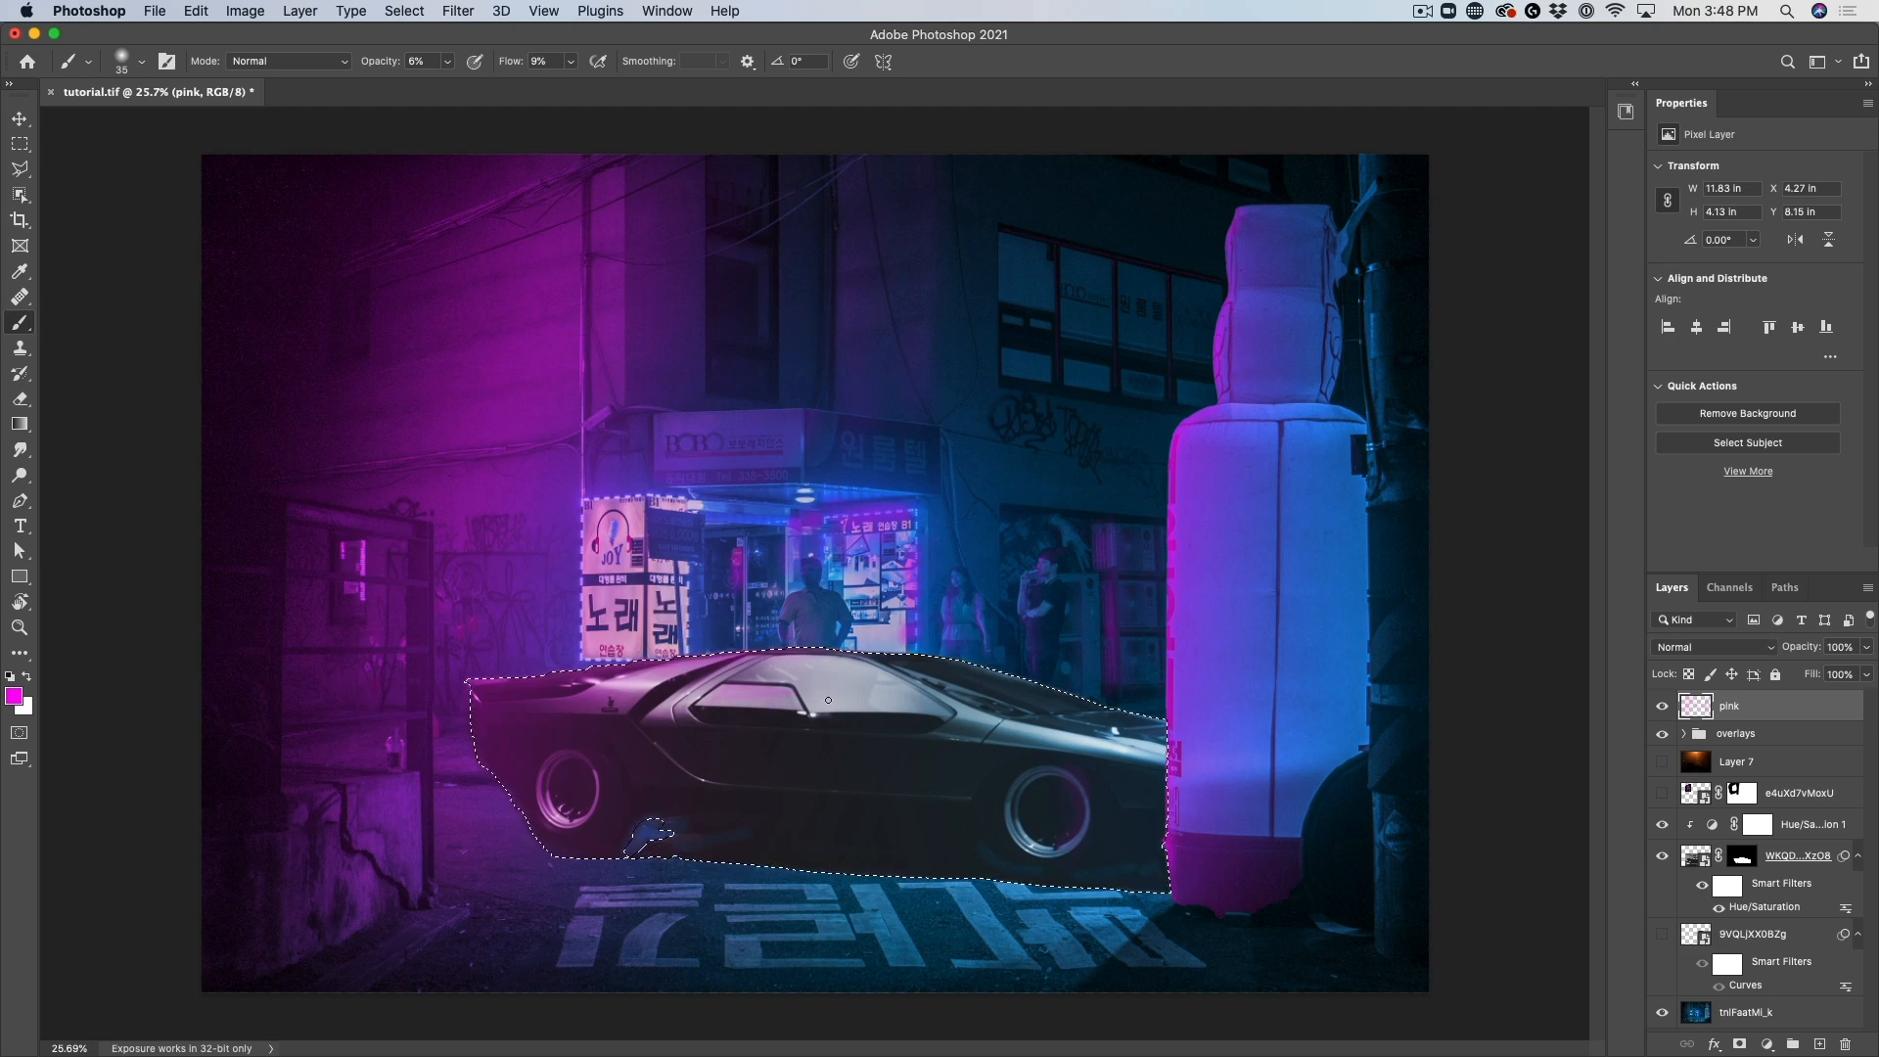
# Brush faint magenta reflections onto the car's windows with a 90 px brush, and deselect the car
pyautogui.press(']')
pyautogui.press(']')
pyautogui.press(']')
pyautogui.press(']')
pyautogui.press(']')
pyautogui.press(']')
pyautogui.press('super+d')
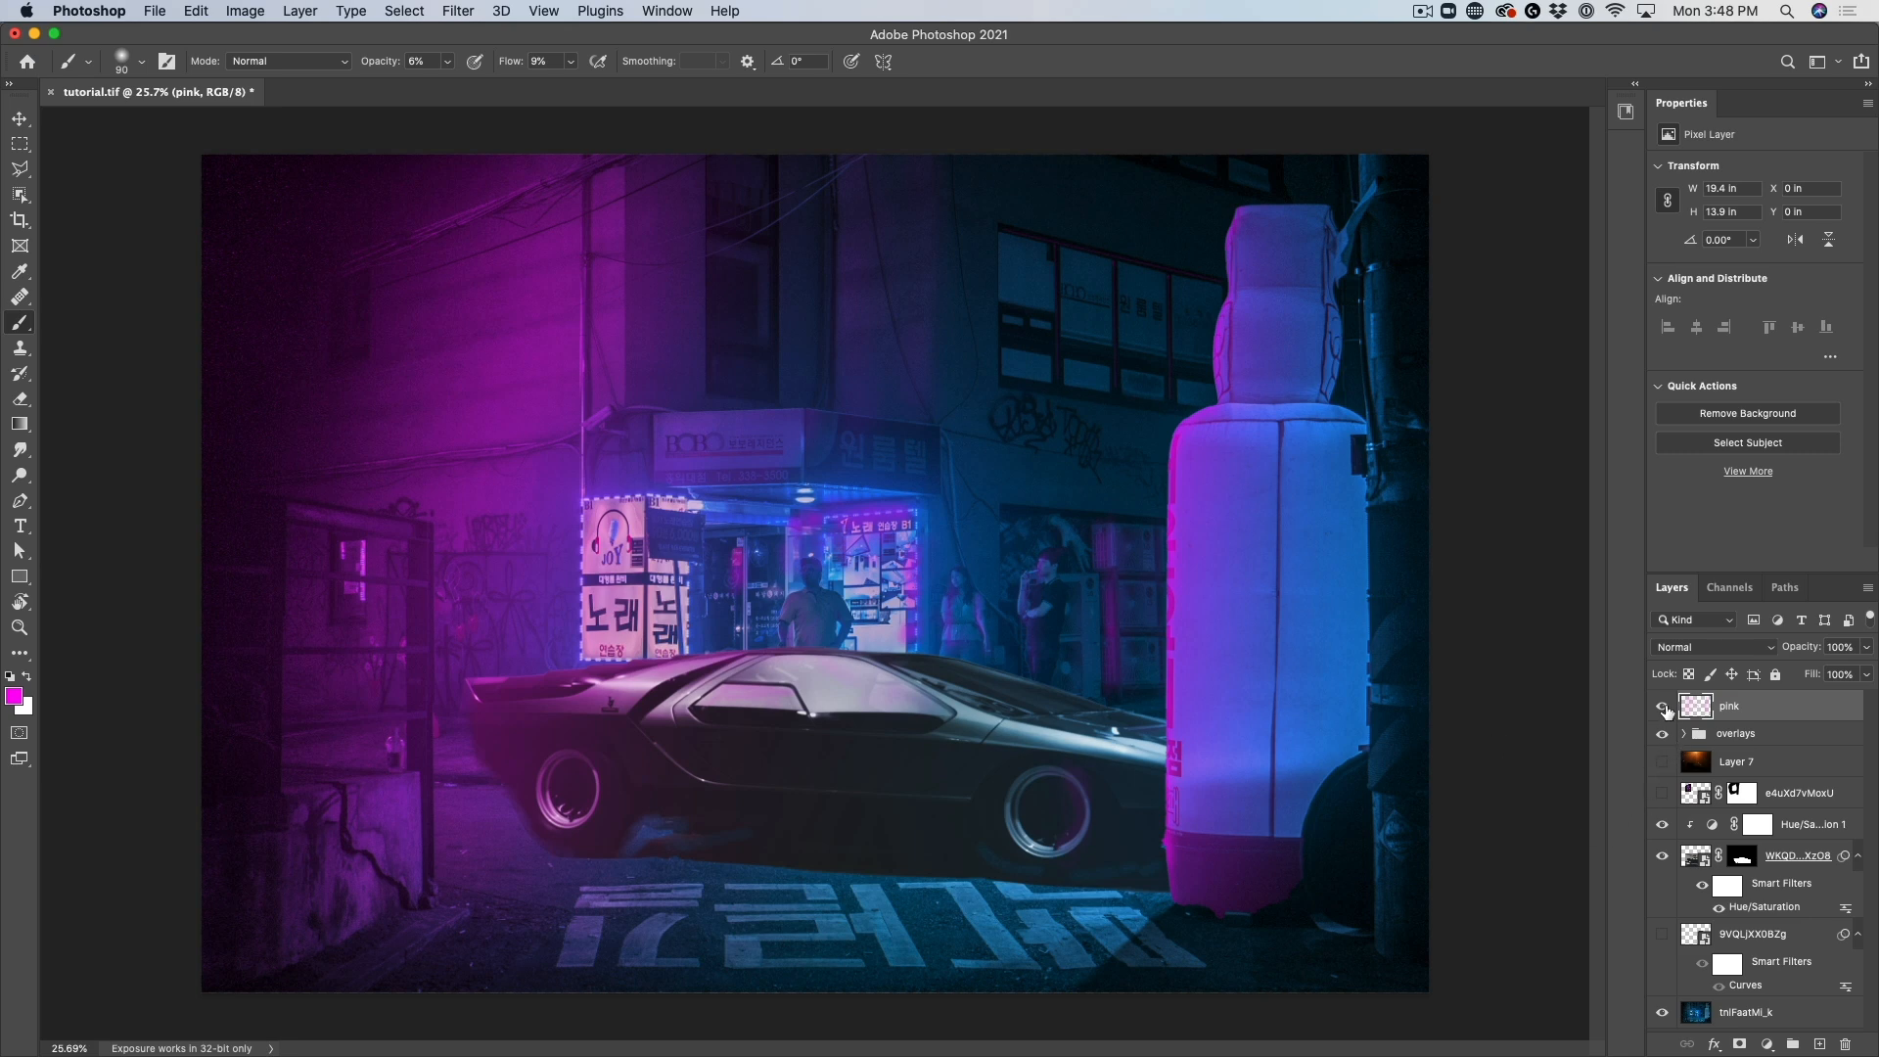
# Compare the image with and without the pink layer
pyautogui.click(1663, 706)
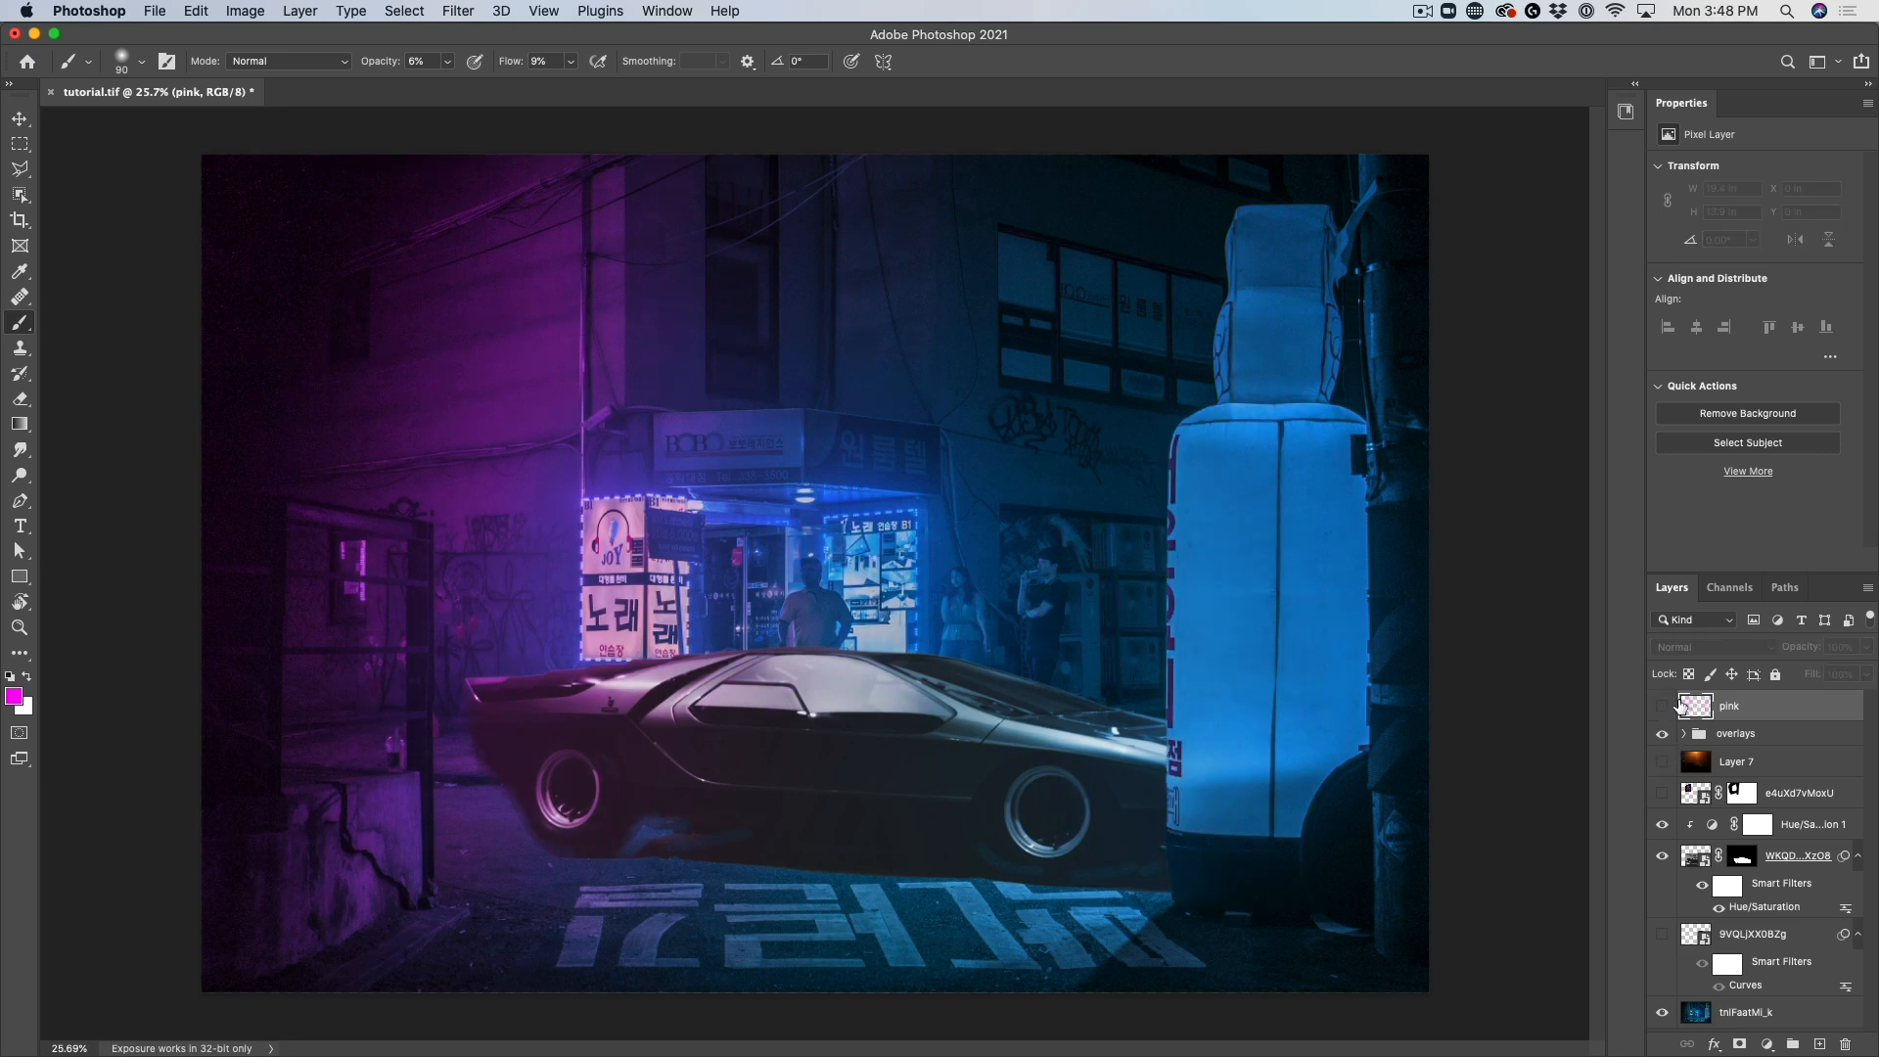
pyautogui.click(1663, 707)
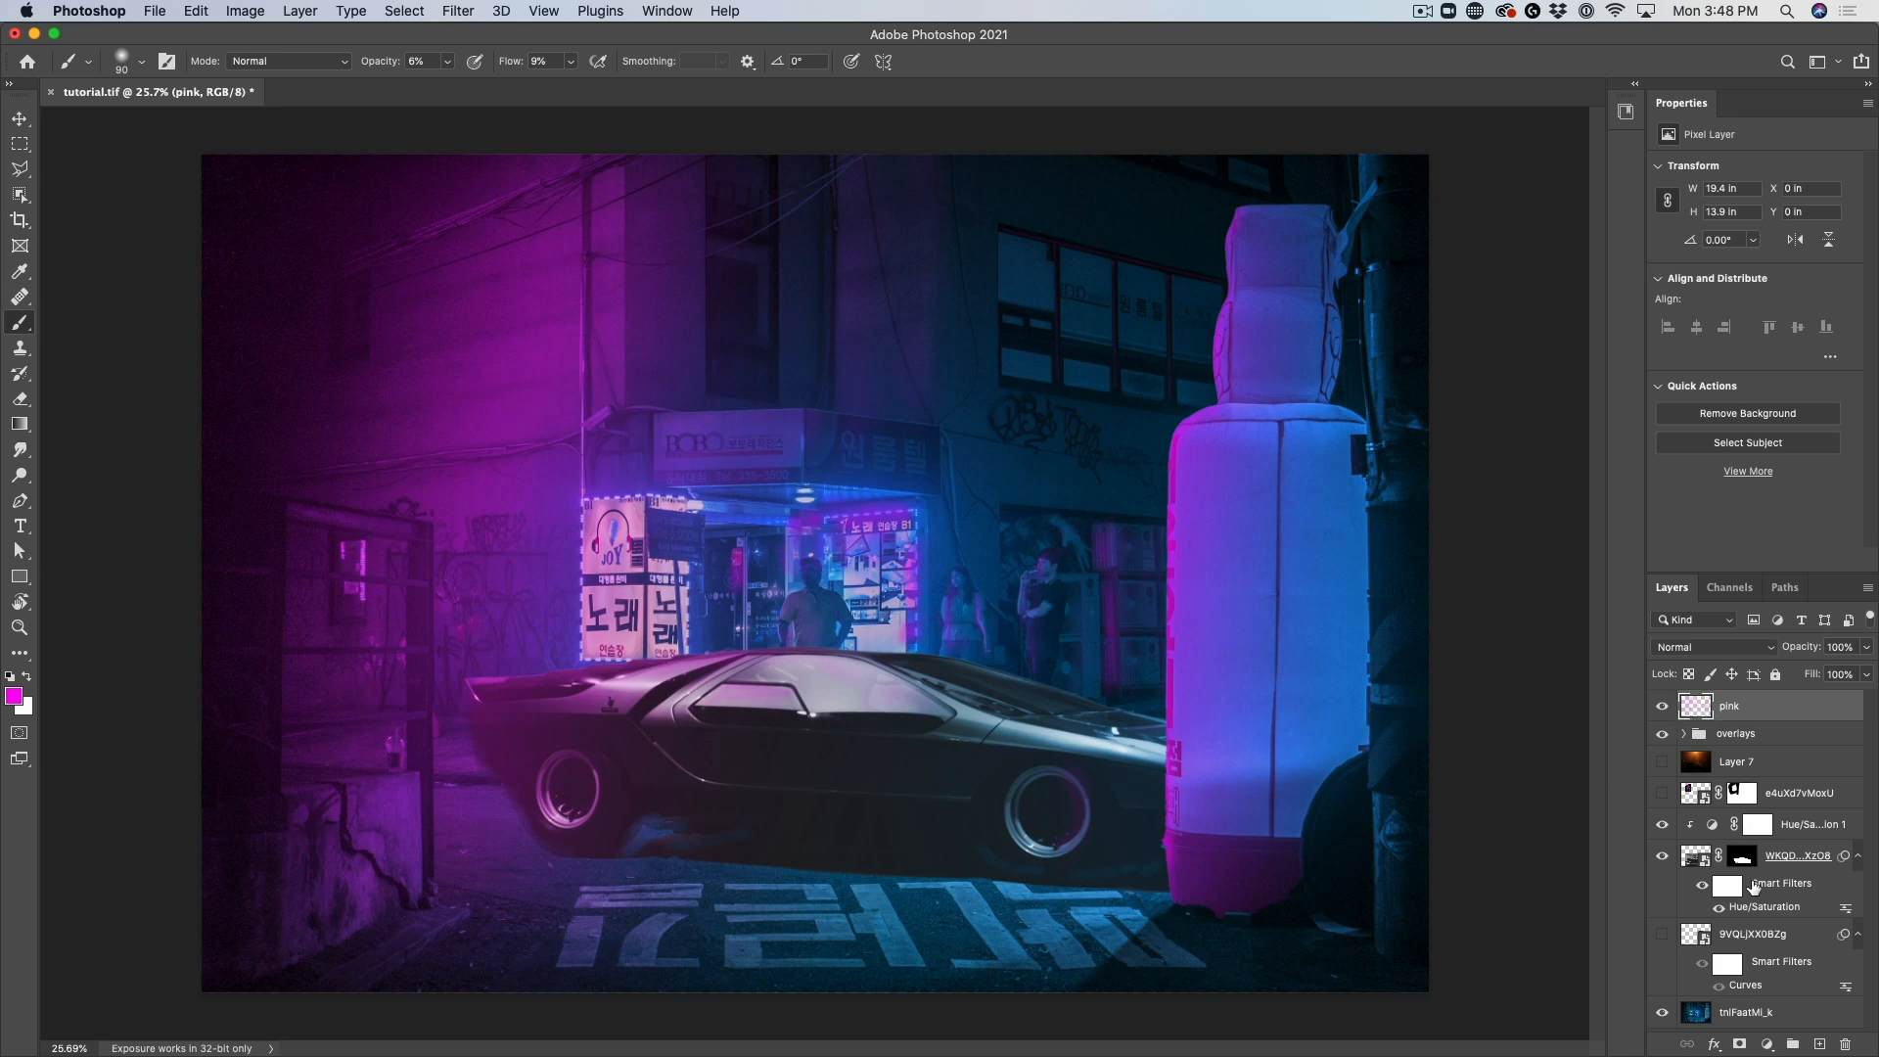
# Add a new layer above the pink layer and name it "blue"
pyautogui.click(1820, 1044)
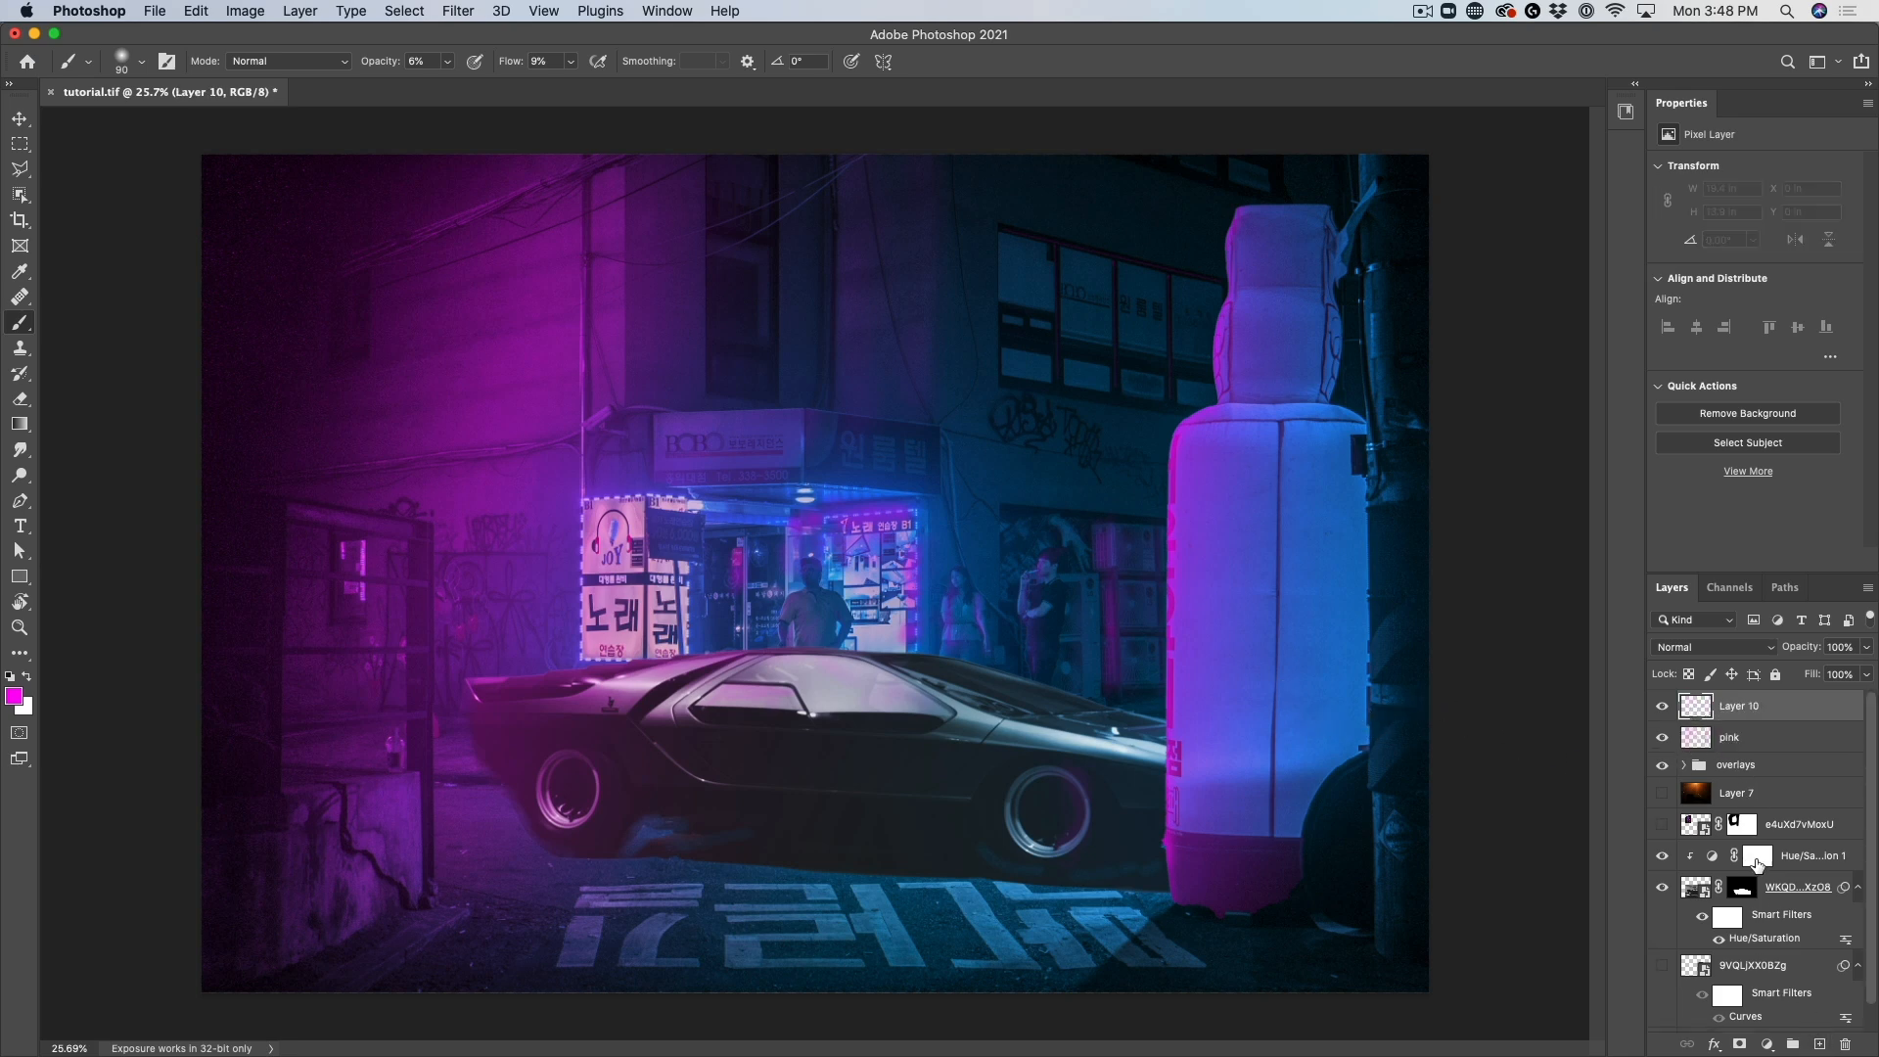
pyautogui.doubleClick(1751, 706)
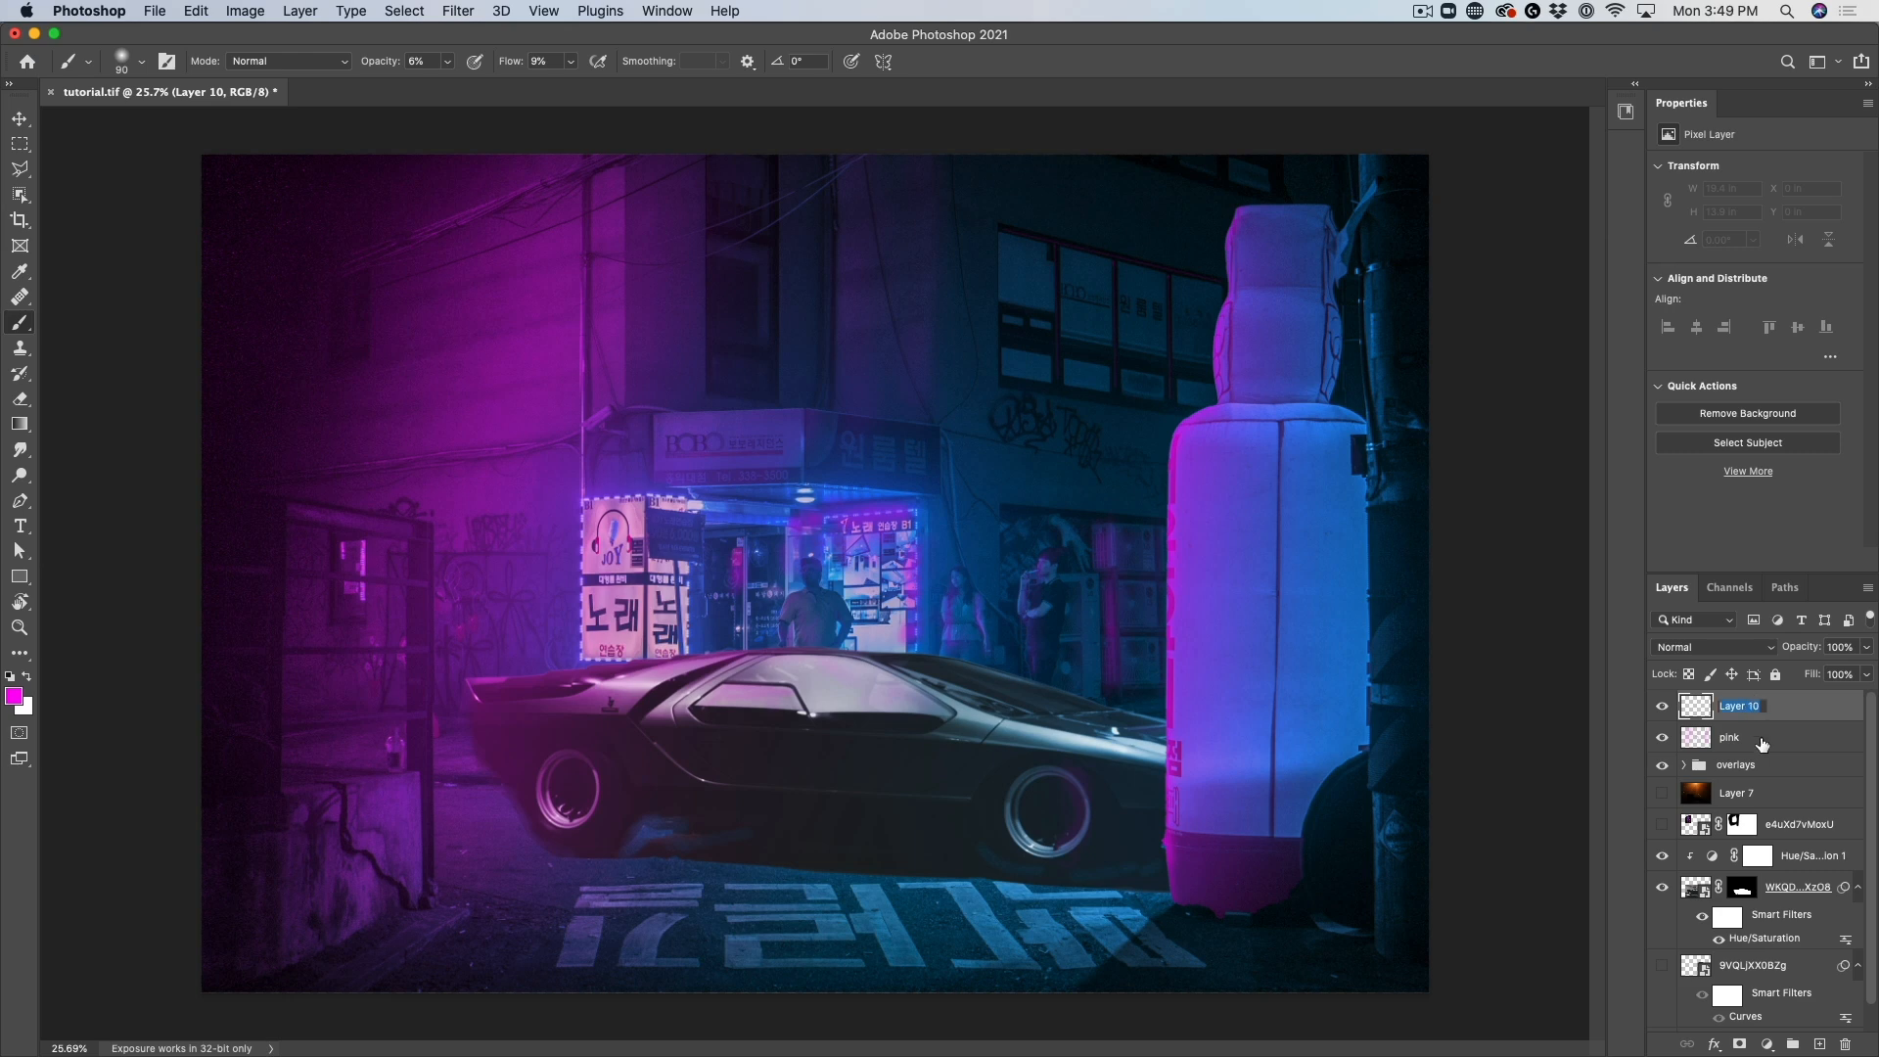
pyautogui.write('blue')
pyautogui.press('Return')
# Set the foreground color to #01b4ff and paint faint blue light on the left side of the car's front wheel
pyautogui.click(13, 697)
pyautogui.moveTo(1441, 507); pyautogui.dragTo(1436, 574)
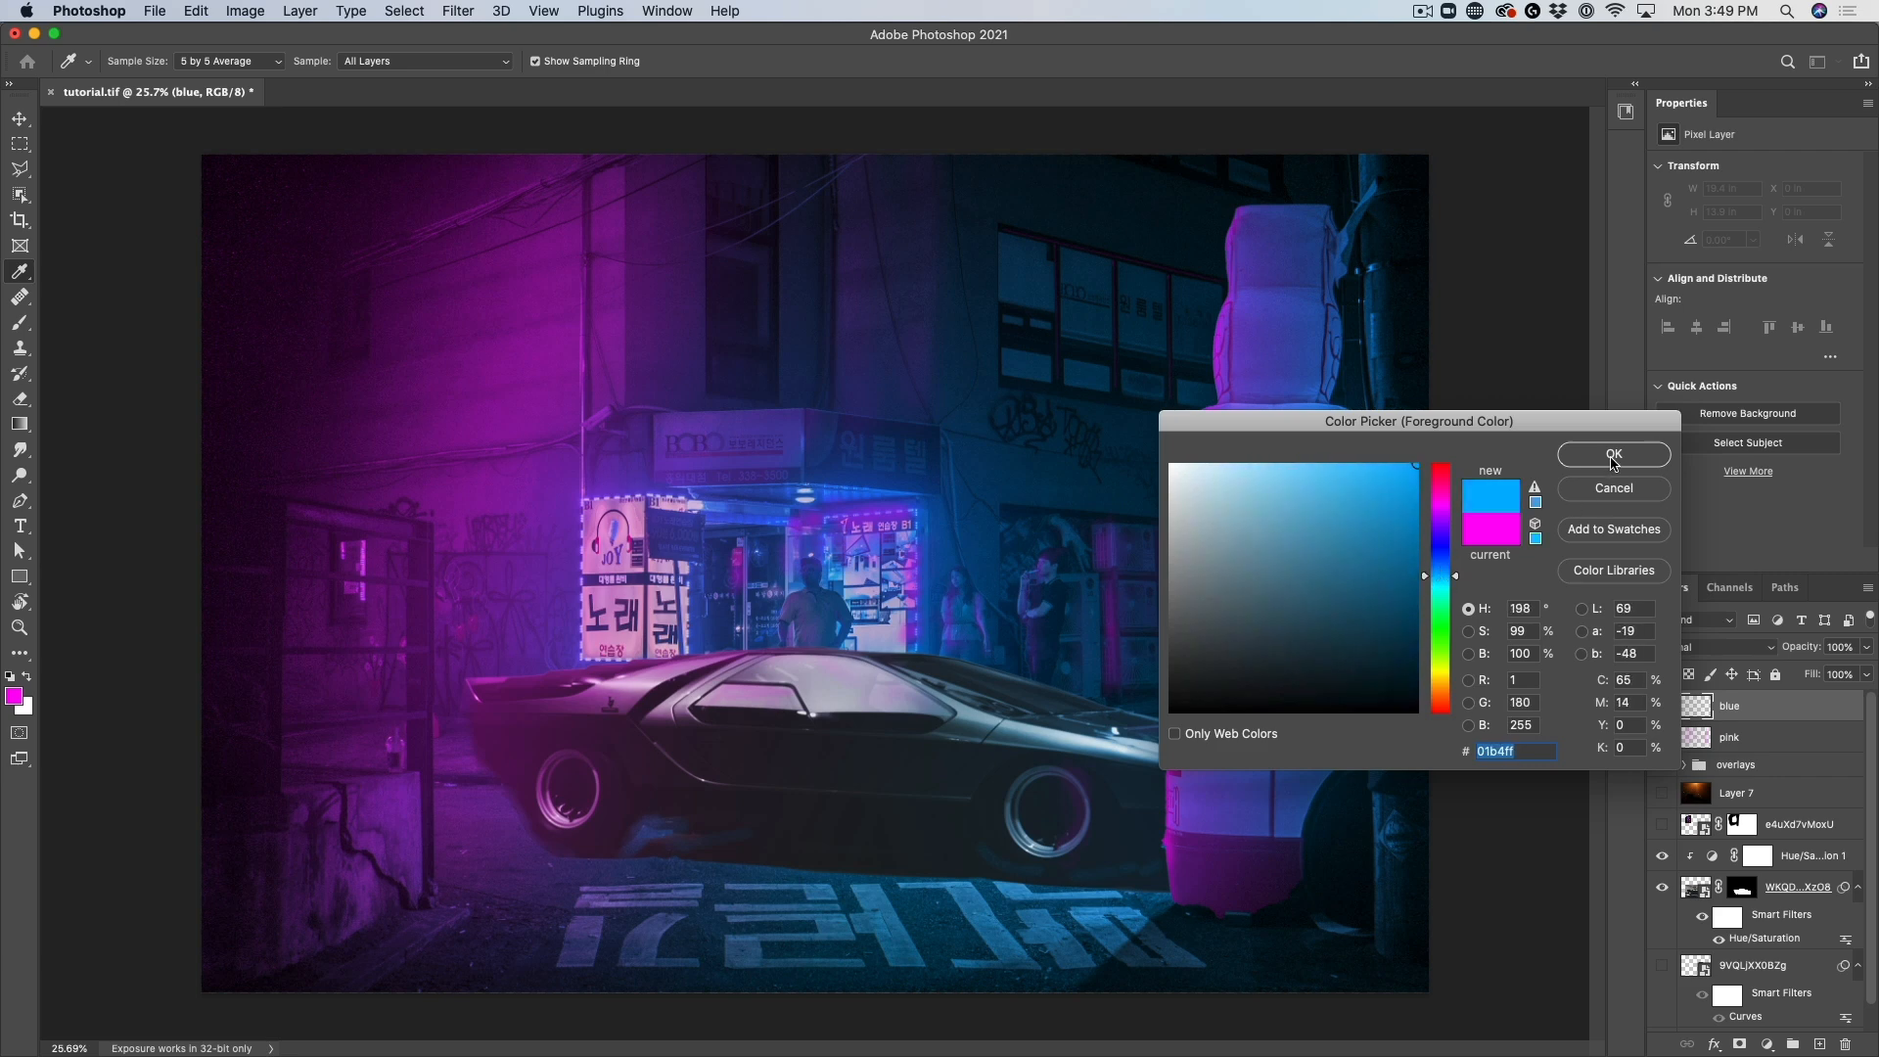
pyautogui.click(1614, 454)
pyautogui.press('b')
pyautogui.press('[')
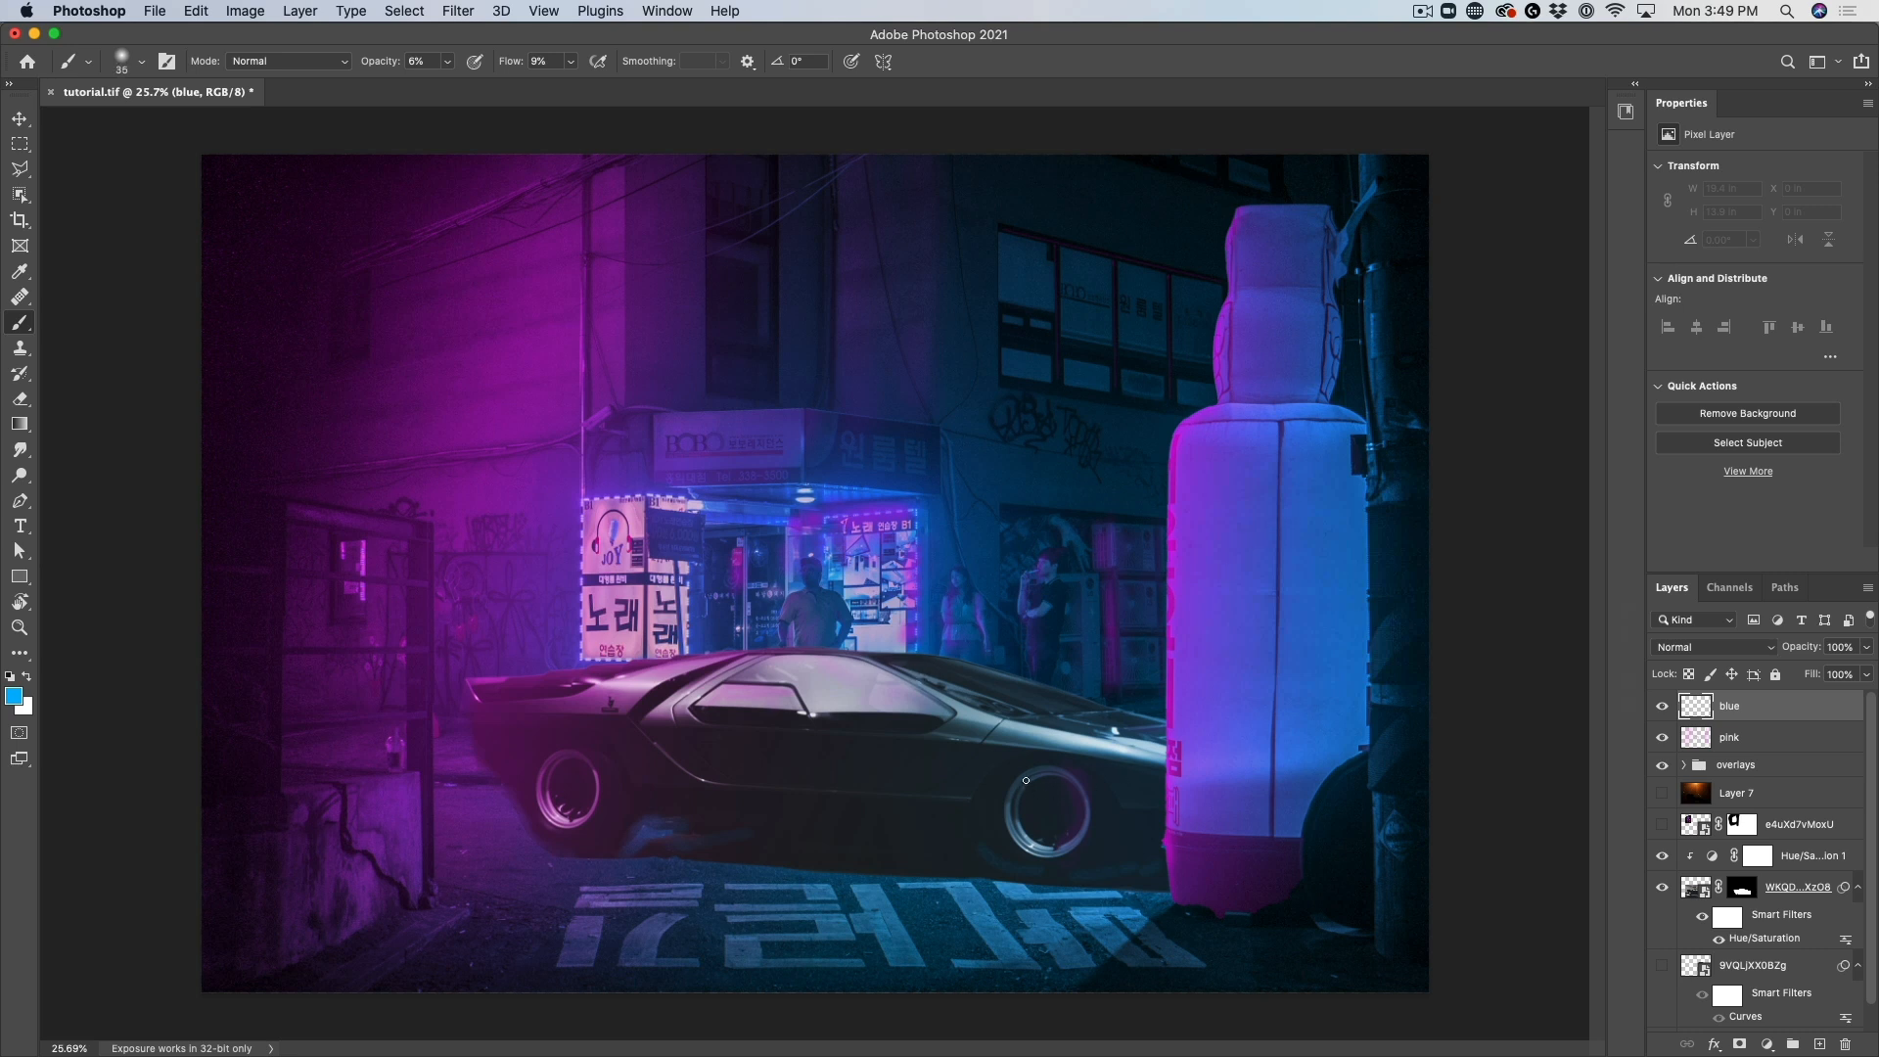
pyautogui.moveTo(1024, 785)
pyautogui.mouseDown()
pyautogui.moveTo(1010, 832)
pyautogui.moveTo(1024, 780)
pyautogui.mouseUp()
pyautogui.moveTo(1030, 855); pyautogui.dragTo(1013, 763)
pyautogui.moveTo(506, 65); pyautogui.dragTo(503, 65)
# Change the foreground color to the lighter blue #33bff9
pyautogui.click(13, 696)
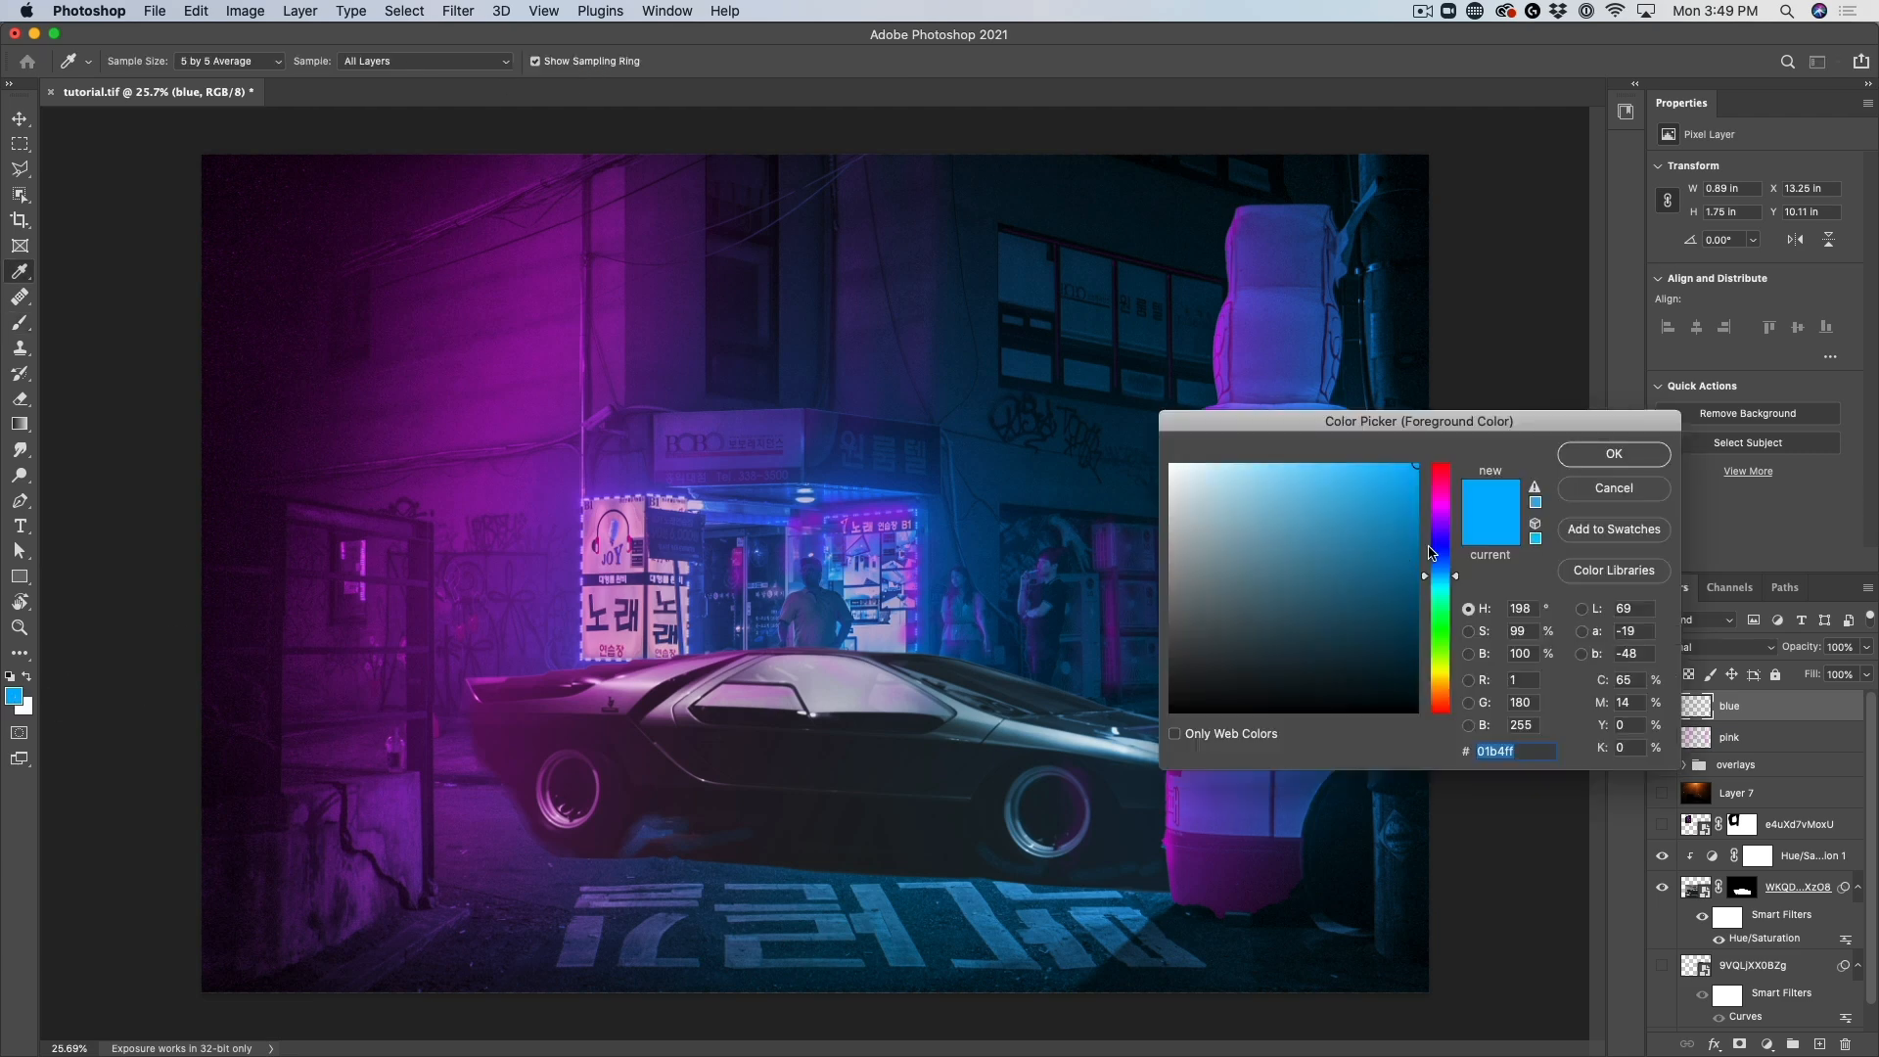
pyautogui.moveTo(1410, 470); pyautogui.dragTo(1368, 469)
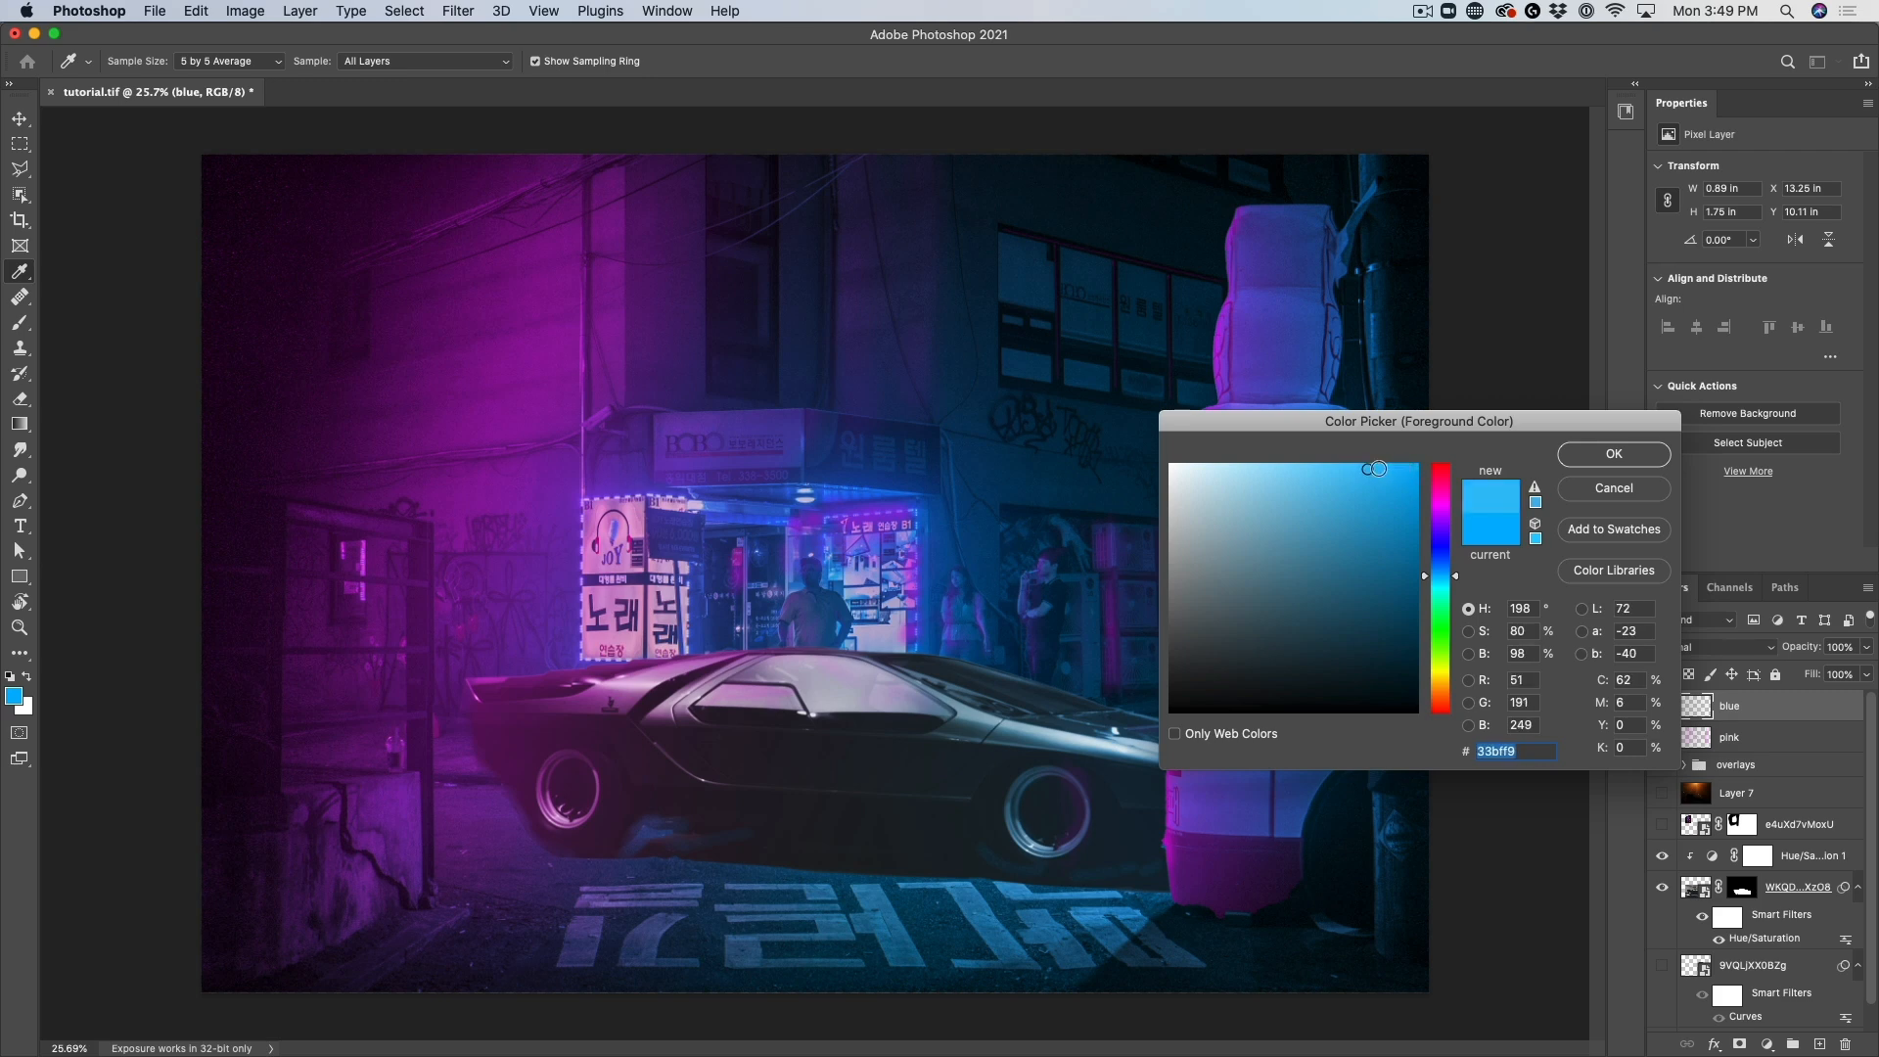
pyautogui.click(1615, 456)
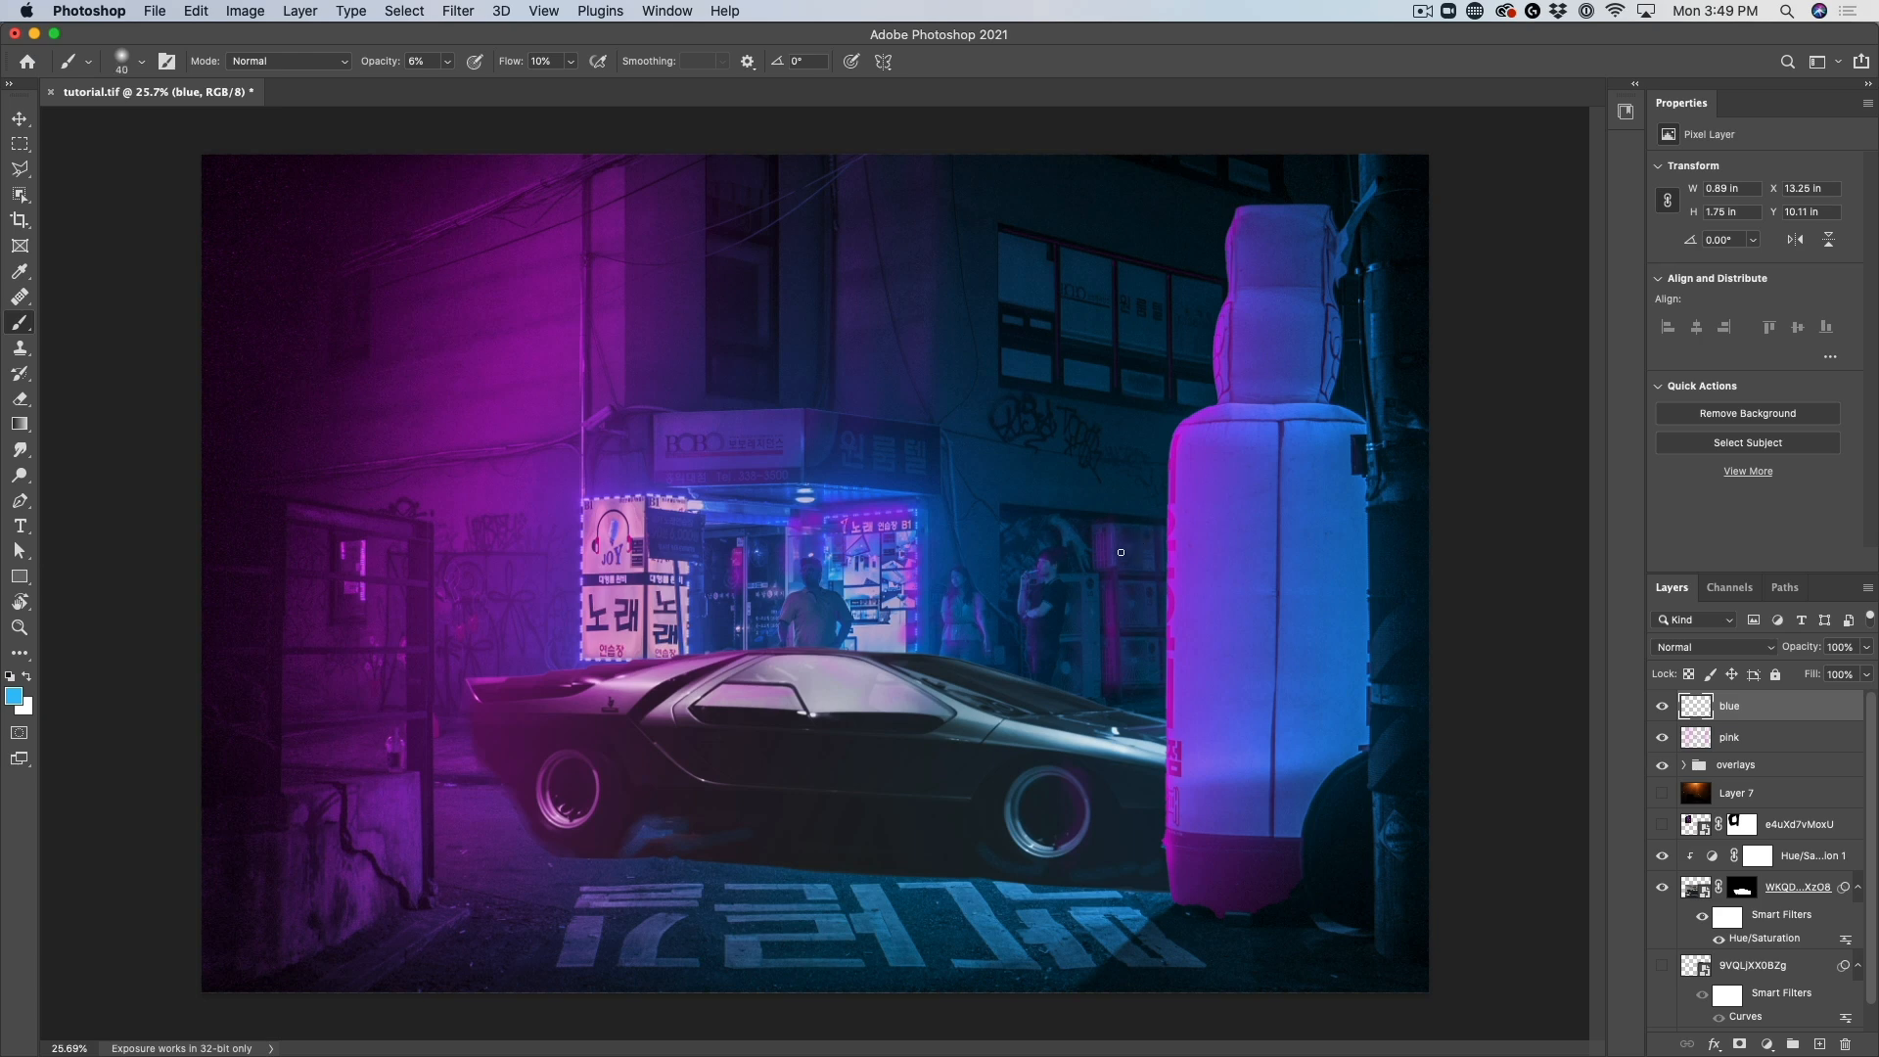
# Brush faint blue light onto the two people standing by the wall at 6% opacity
pyautogui.moveTo(982, 596); pyautogui.dragTo(985, 616)
pyautogui.moveTo(515, 64); pyautogui.dragTo(504, 65)
pyautogui.moveTo(974, 585)
pyautogui.mouseDown()
pyautogui.moveTo(988, 653)
pyautogui.moveTo(1056, 564)
pyautogui.mouseUp()
pyautogui.moveTo(1053, 561); pyautogui.dragTo(1052, 553)
# Paint soft blue light along the car's windshield and hood with a 90 px brush at 9% flow
pyautogui.press(']')
pyautogui.moveTo(508, 64); pyautogui.dragTo(514, 64)
pyautogui.press(']')
pyautogui.press(']')
pyautogui.press(']')
pyautogui.press(']')
pyautogui.moveTo(924, 665)
pyautogui.mouseDown()
pyautogui.moveTo(998, 678)
pyautogui.moveTo(1043, 717)
pyautogui.moveTo(1161, 724)
pyautogui.mouseUp()
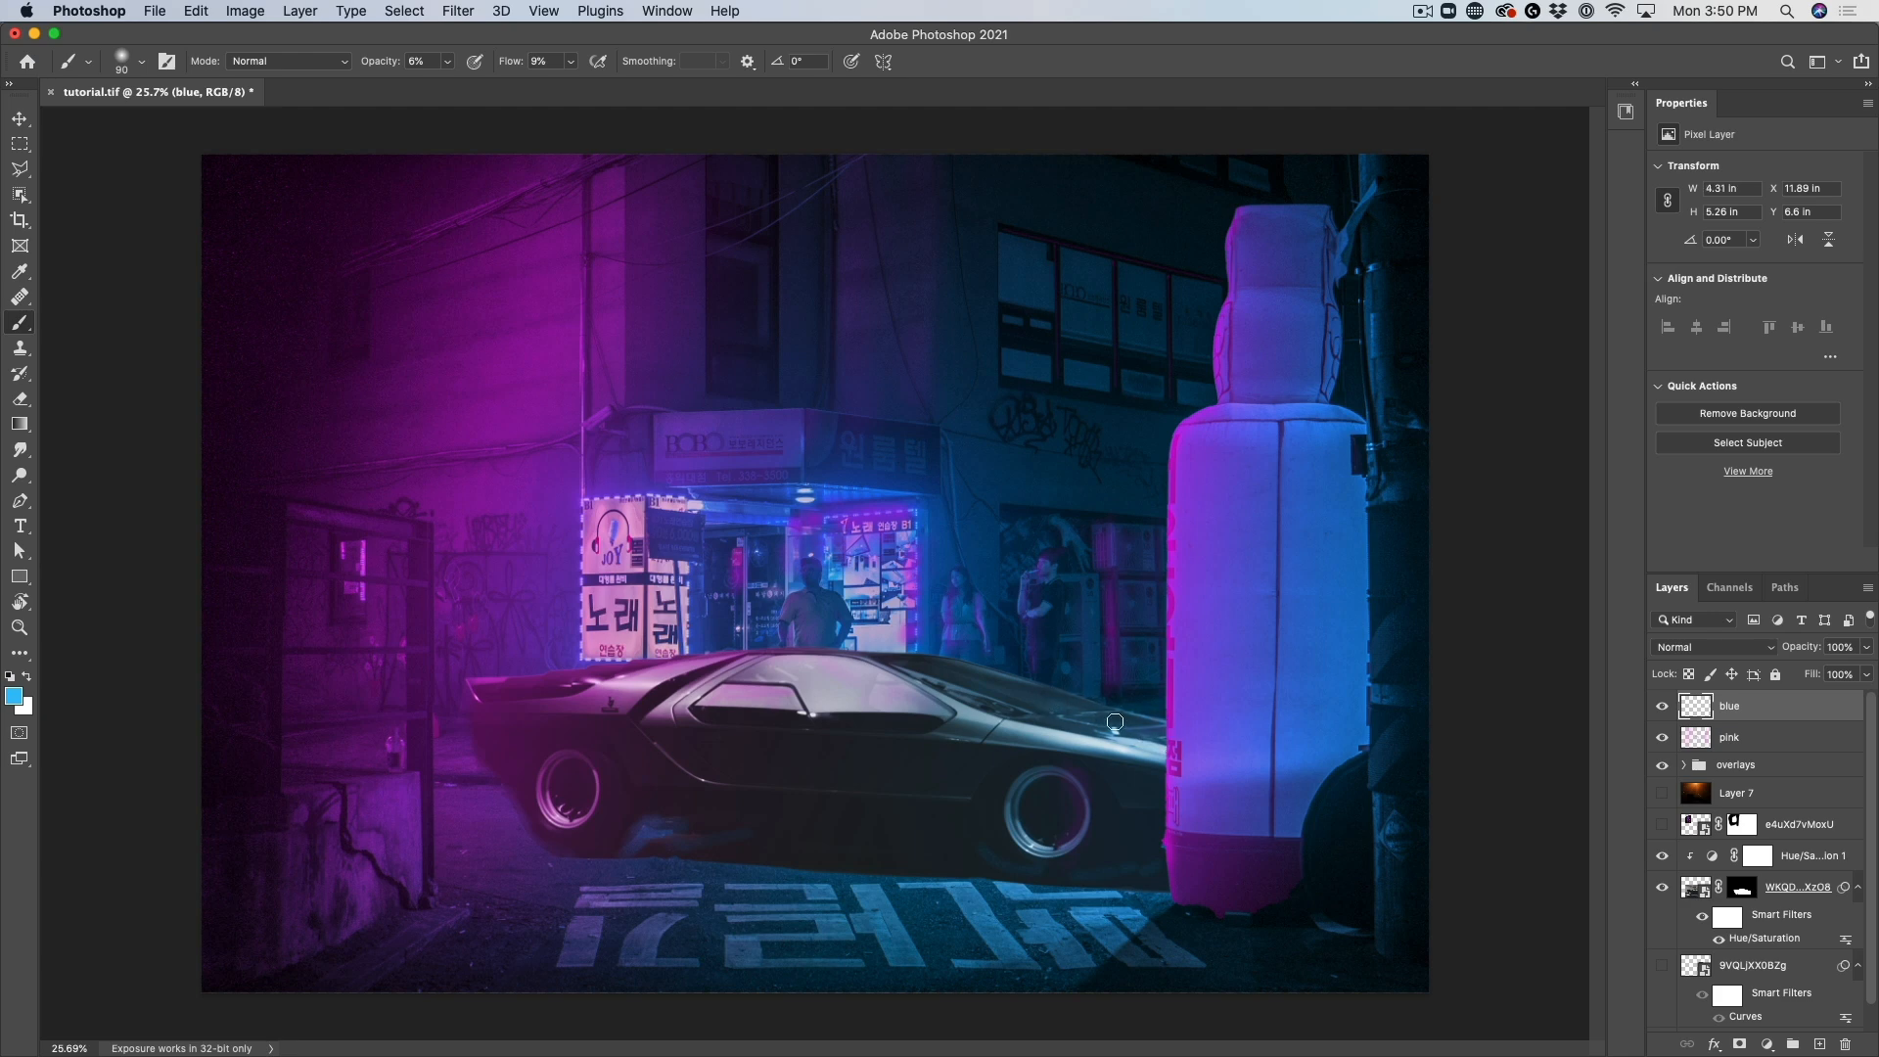
pyautogui.moveTo(984, 683); pyautogui.dragTo(1078, 732)
pyautogui.moveTo(993, 683)
pyautogui.mouseDown()
pyautogui.moveTo(1123, 730)
pyautogui.moveTo(1267, 736)
pyautogui.mouseUp()
pyautogui.moveTo(978, 697); pyautogui.dragTo(1129, 747)
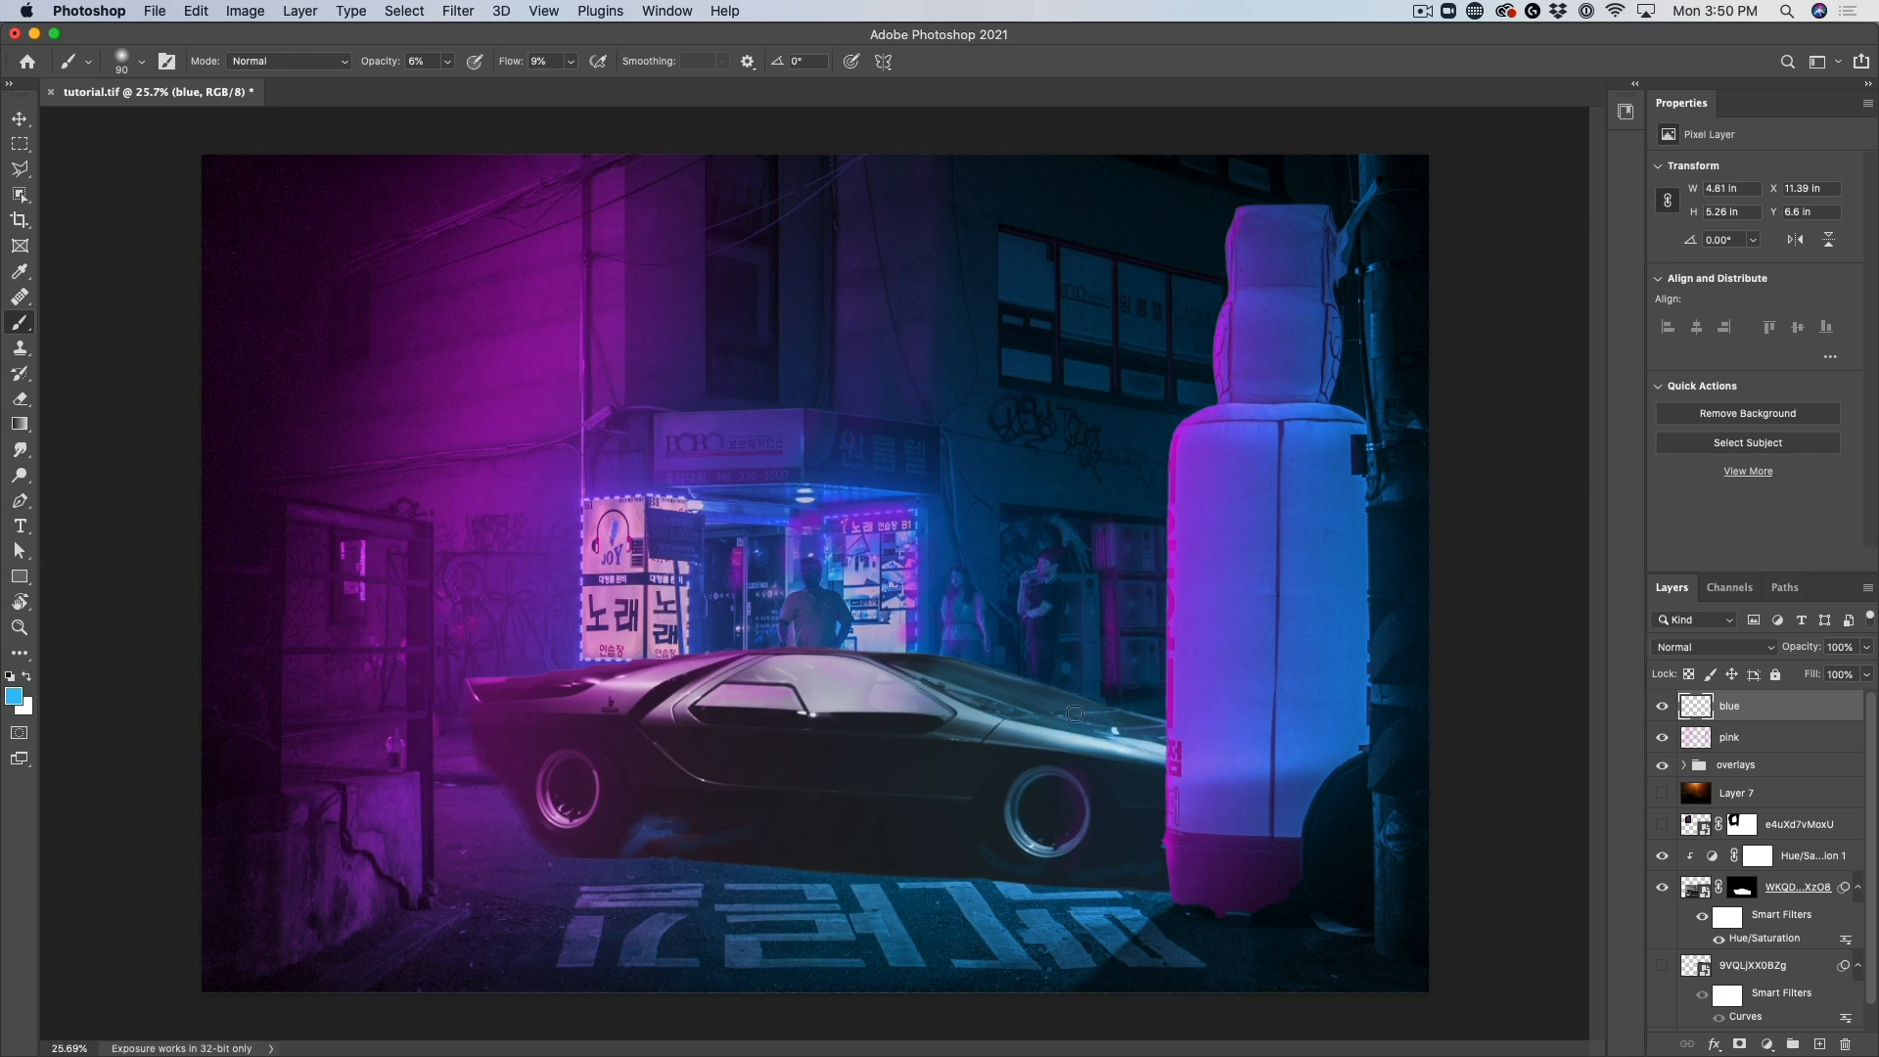
# Brush blue light onto the car's front and rear wheels, and switch to the Object Selection tool
pyautogui.moveTo(1079, 791)
pyautogui.mouseDown()
pyautogui.moveTo(1019, 796)
pyautogui.moveTo(1039, 771)
pyautogui.moveTo(1023, 846)
pyautogui.moveTo(1018, 787)
pyautogui.mouseUp()
pyautogui.moveTo(546, 818)
pyautogui.mouseDown()
pyautogui.moveTo(545, 760)
pyautogui.moveTo(547, 812)
pyautogui.moveTo(560, 758)
pyautogui.moveTo(558, 819)
pyautogui.moveTo(544, 766)
pyautogui.moveTo(565, 818)
pyautogui.moveTo(546, 772)
pyautogui.moveTo(572, 799)
pyautogui.moveTo(540, 795)
pyautogui.moveTo(563, 761)
pyautogui.moveTo(577, 787)
pyautogui.moveTo(542, 793)
pyautogui.moveTo(564, 756)
pyautogui.moveTo(565, 814)
pyautogui.moveTo(558, 760)
pyautogui.moveTo(555, 822)
pyautogui.moveTo(554, 767)
pyautogui.moveTo(571, 754)
pyautogui.moveTo(556, 793)
pyautogui.moveTo(606, 763)
pyautogui.moveTo(558, 805)
pyautogui.moveTo(578, 809)
pyautogui.moveTo(556, 768)
pyautogui.moveTo(536, 790)
pyautogui.moveTo(584, 750)
pyautogui.moveTo(565, 823)
pyautogui.mouseUp()
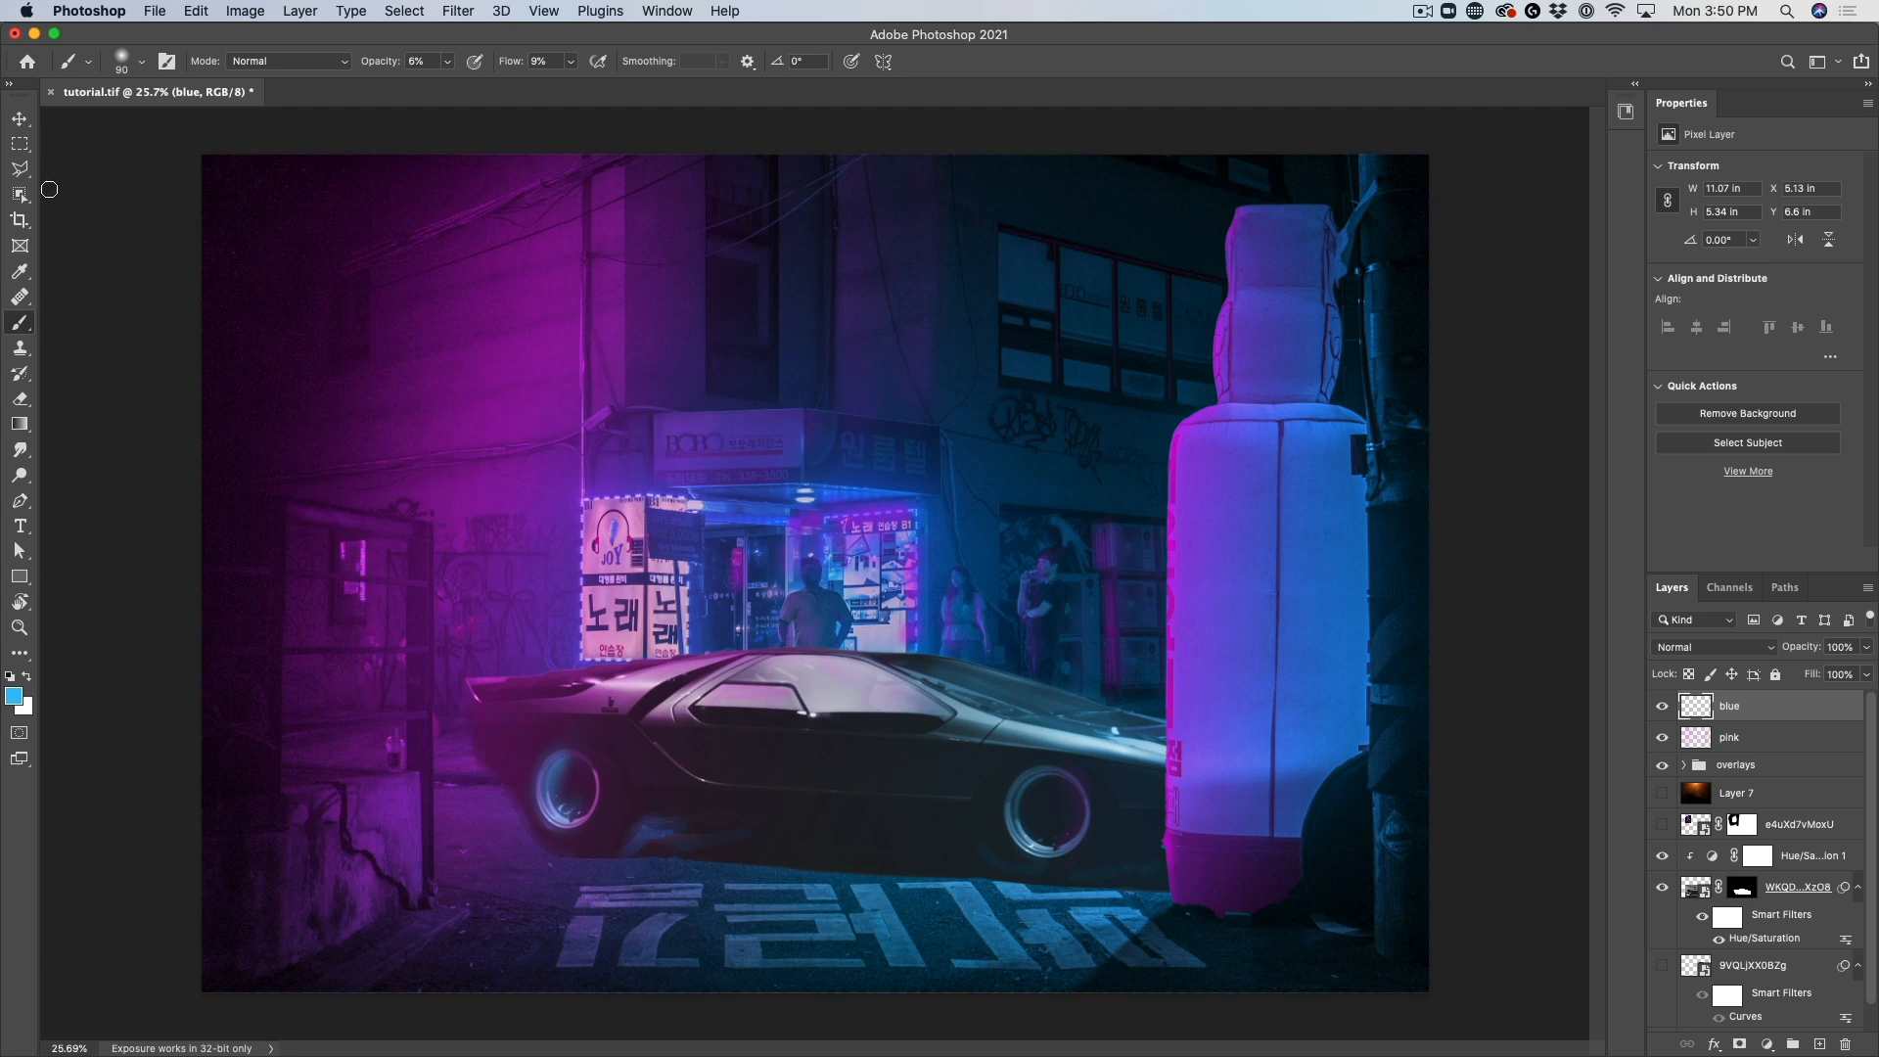
pyautogui.moveTo(20, 194); pyautogui.dragTo(103, 198)
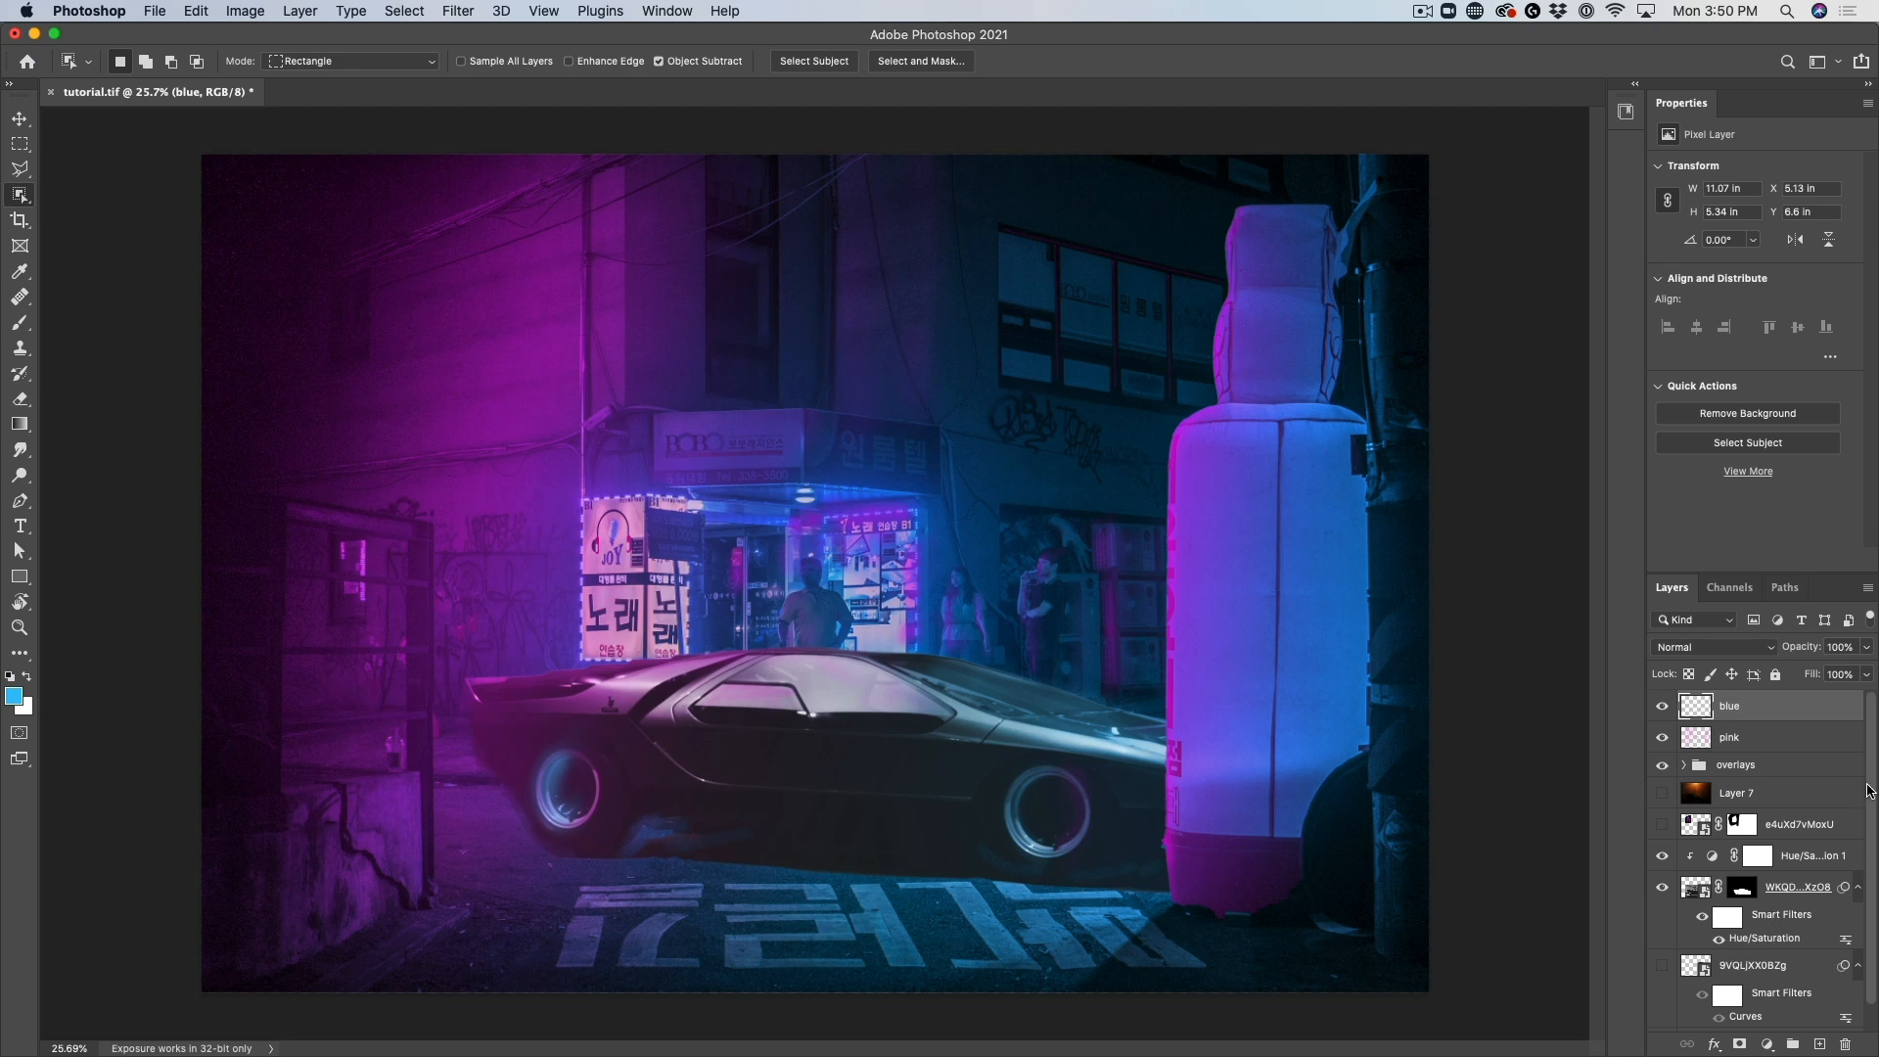
# Select the metal fence on the tnlFaatMi_k street layer with the Object Selection tool and remove the stray areas beyond its post
pyautogui.scroll(-1, 1786, 969)
pyautogui.click(1780, 1012)
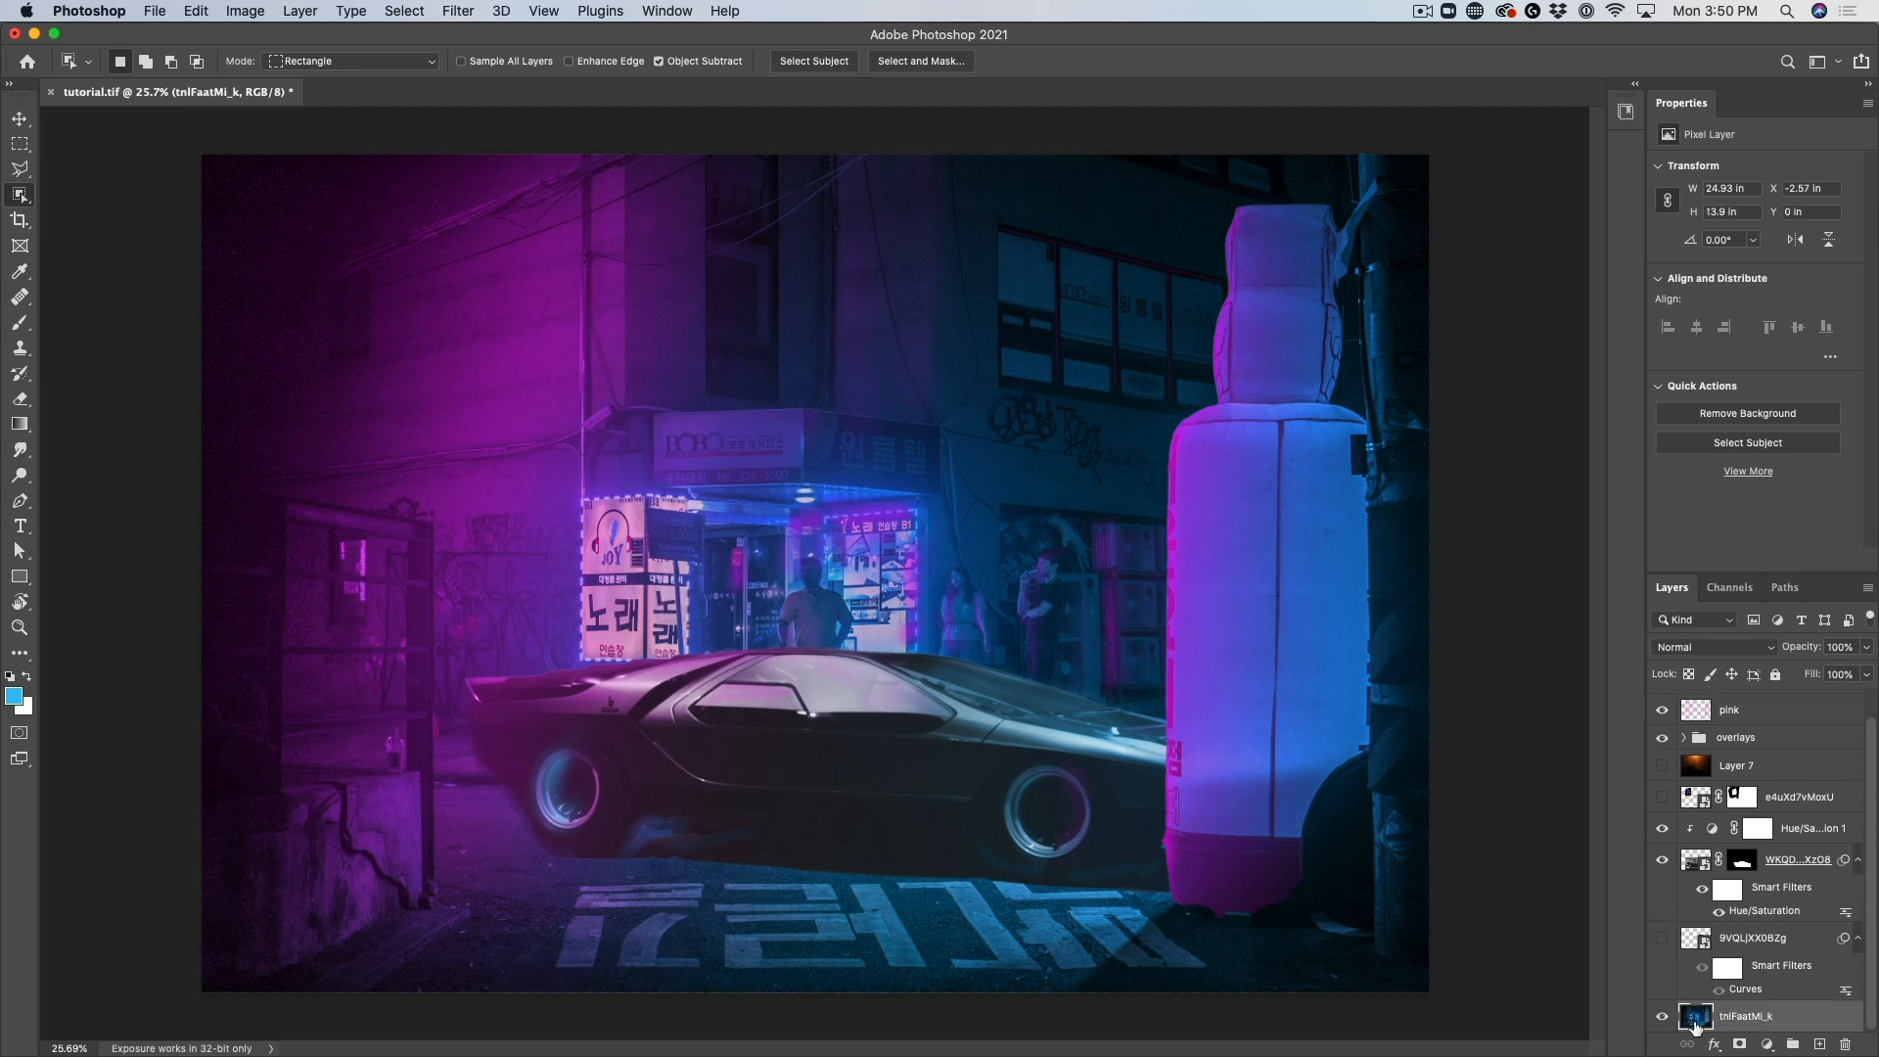
pyautogui.moveTo(174, 442); pyautogui.dragTo(474, 962)
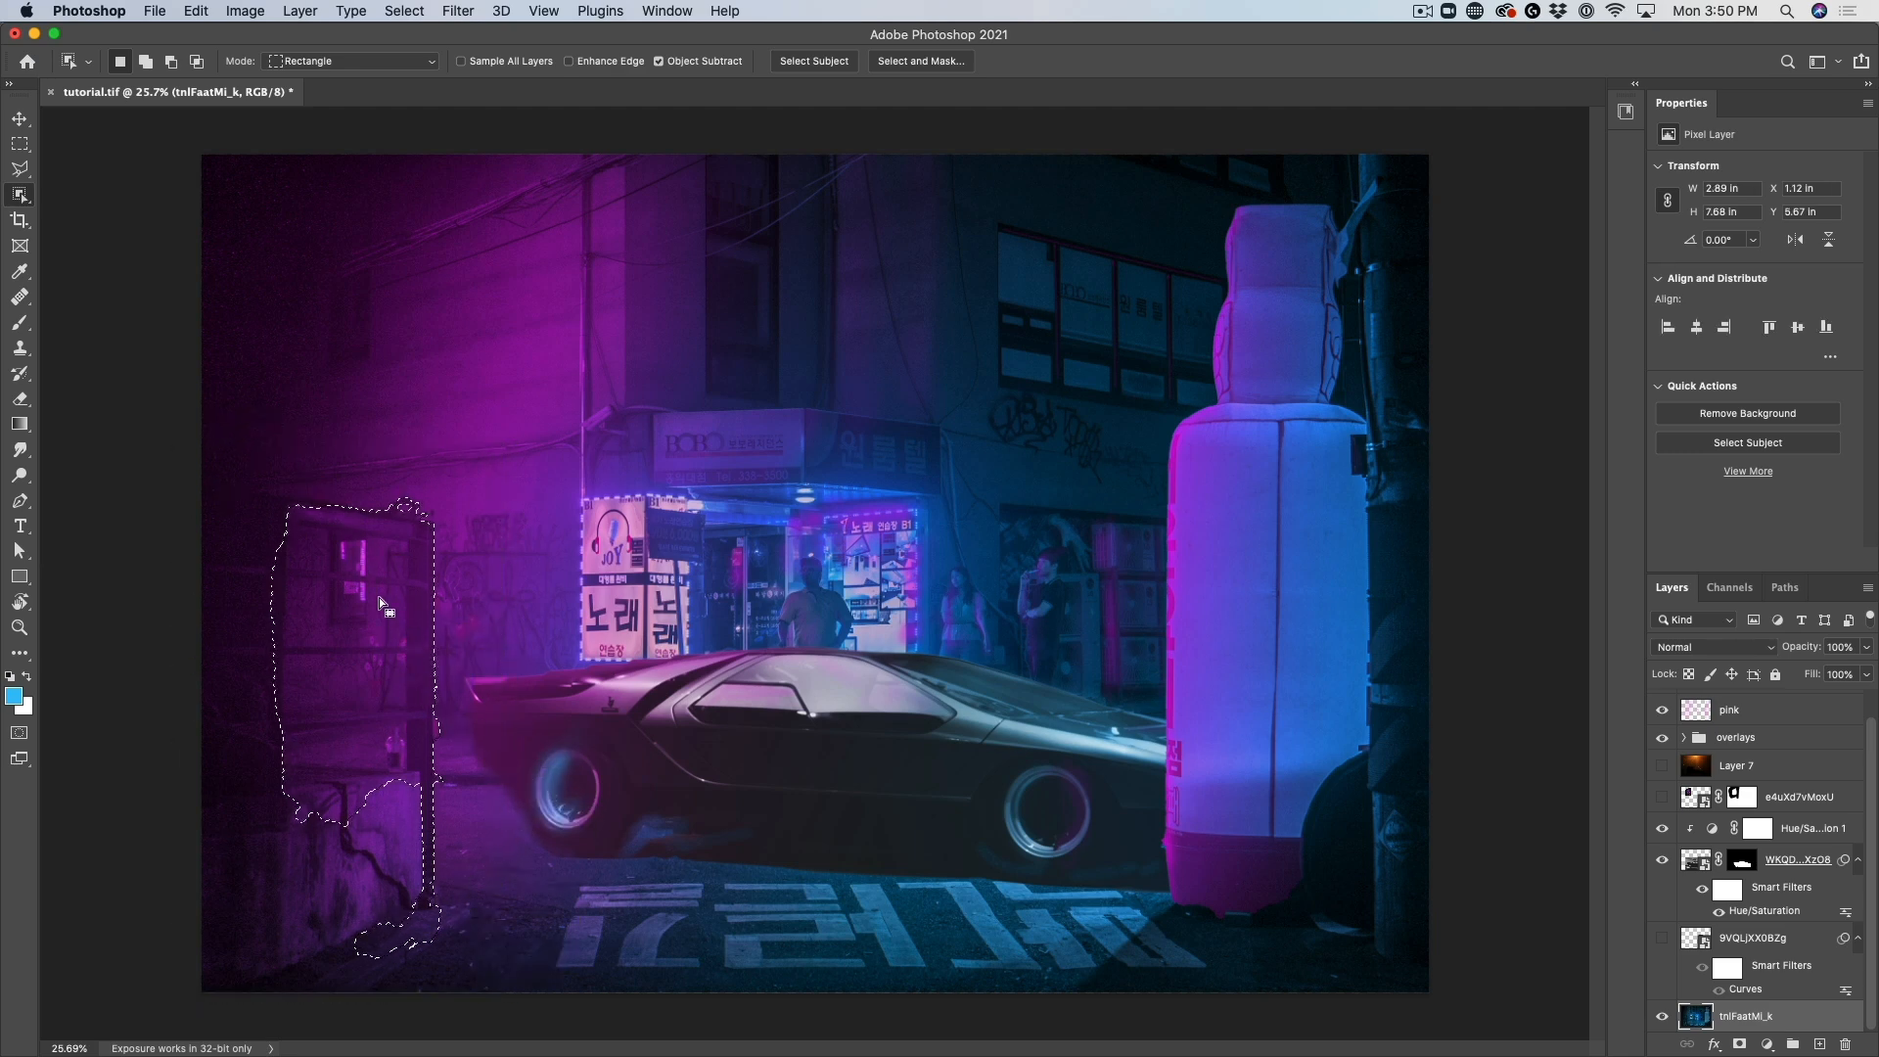
pyautogui.moveTo(238, 458); pyautogui.dragTo(540, 846)
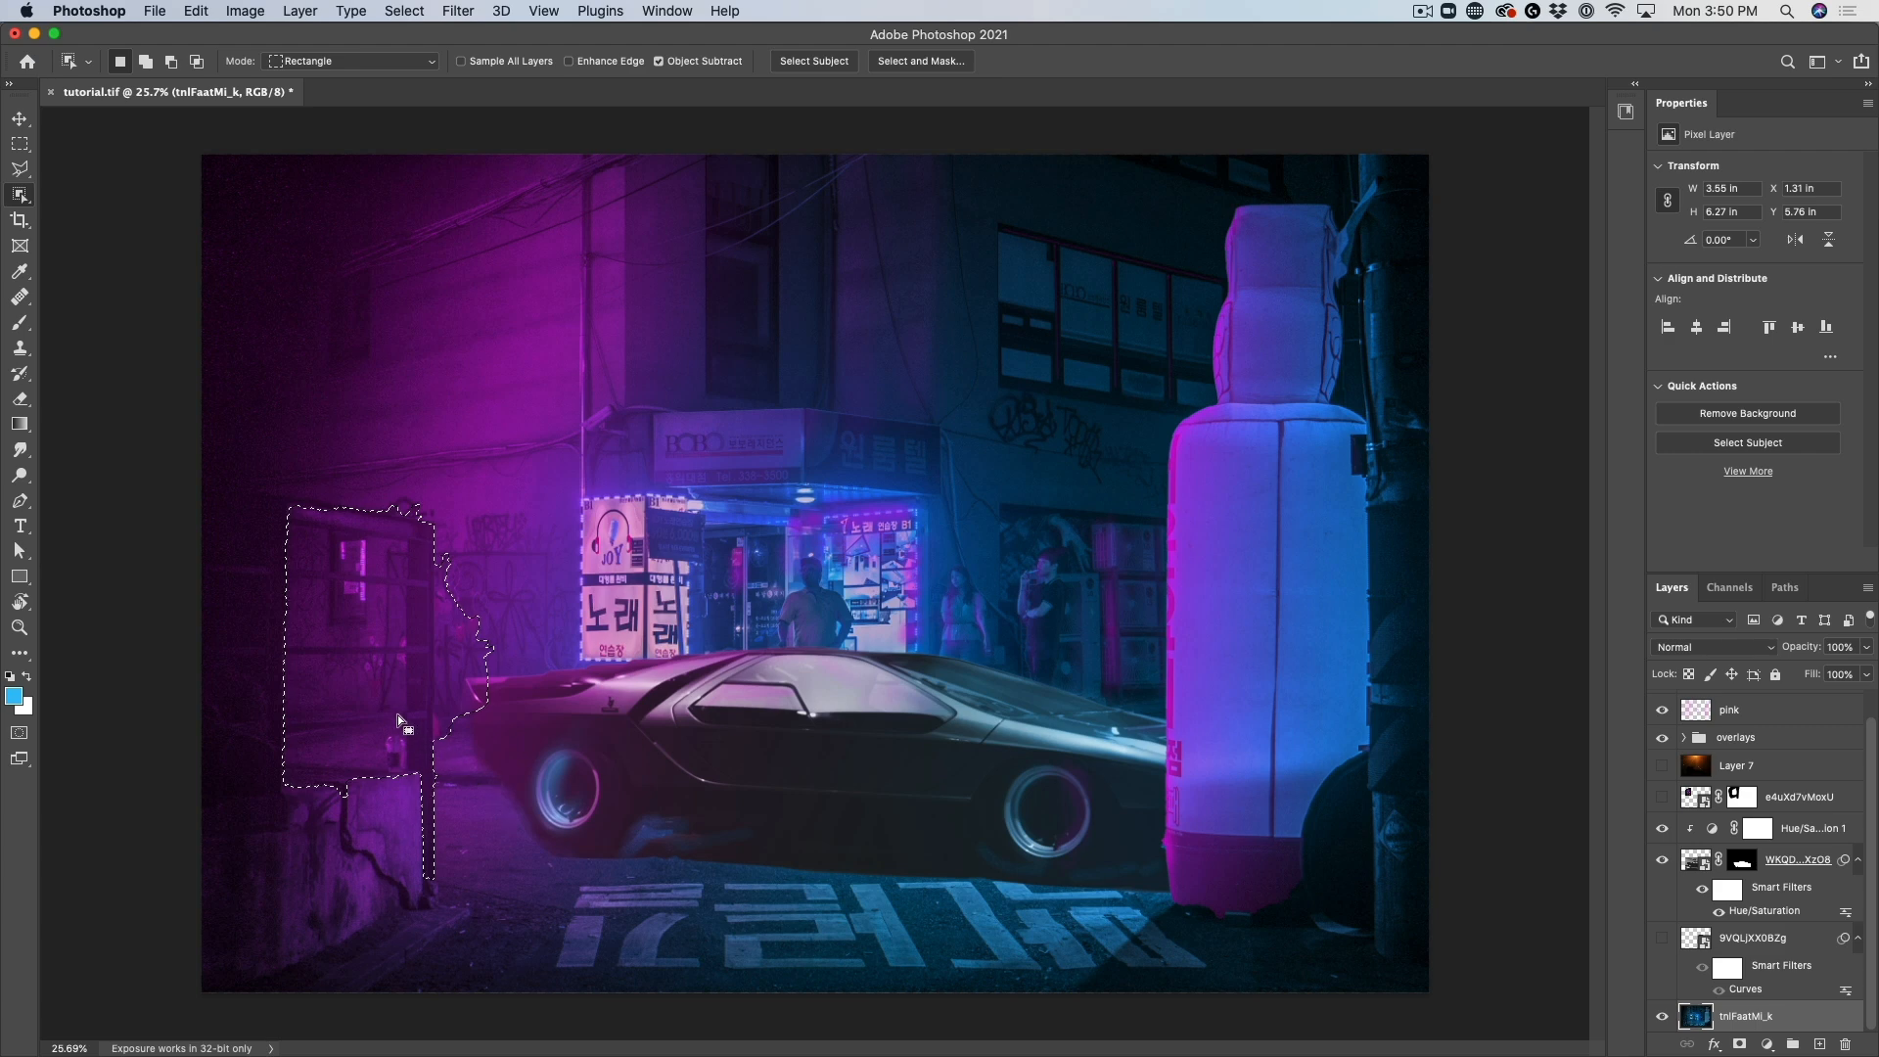
pyautogui.moveTo(487, 516); pyautogui.dragTo(417, 824)
pyautogui.moveTo(333, 465); pyautogui.dragTo(519, 486)
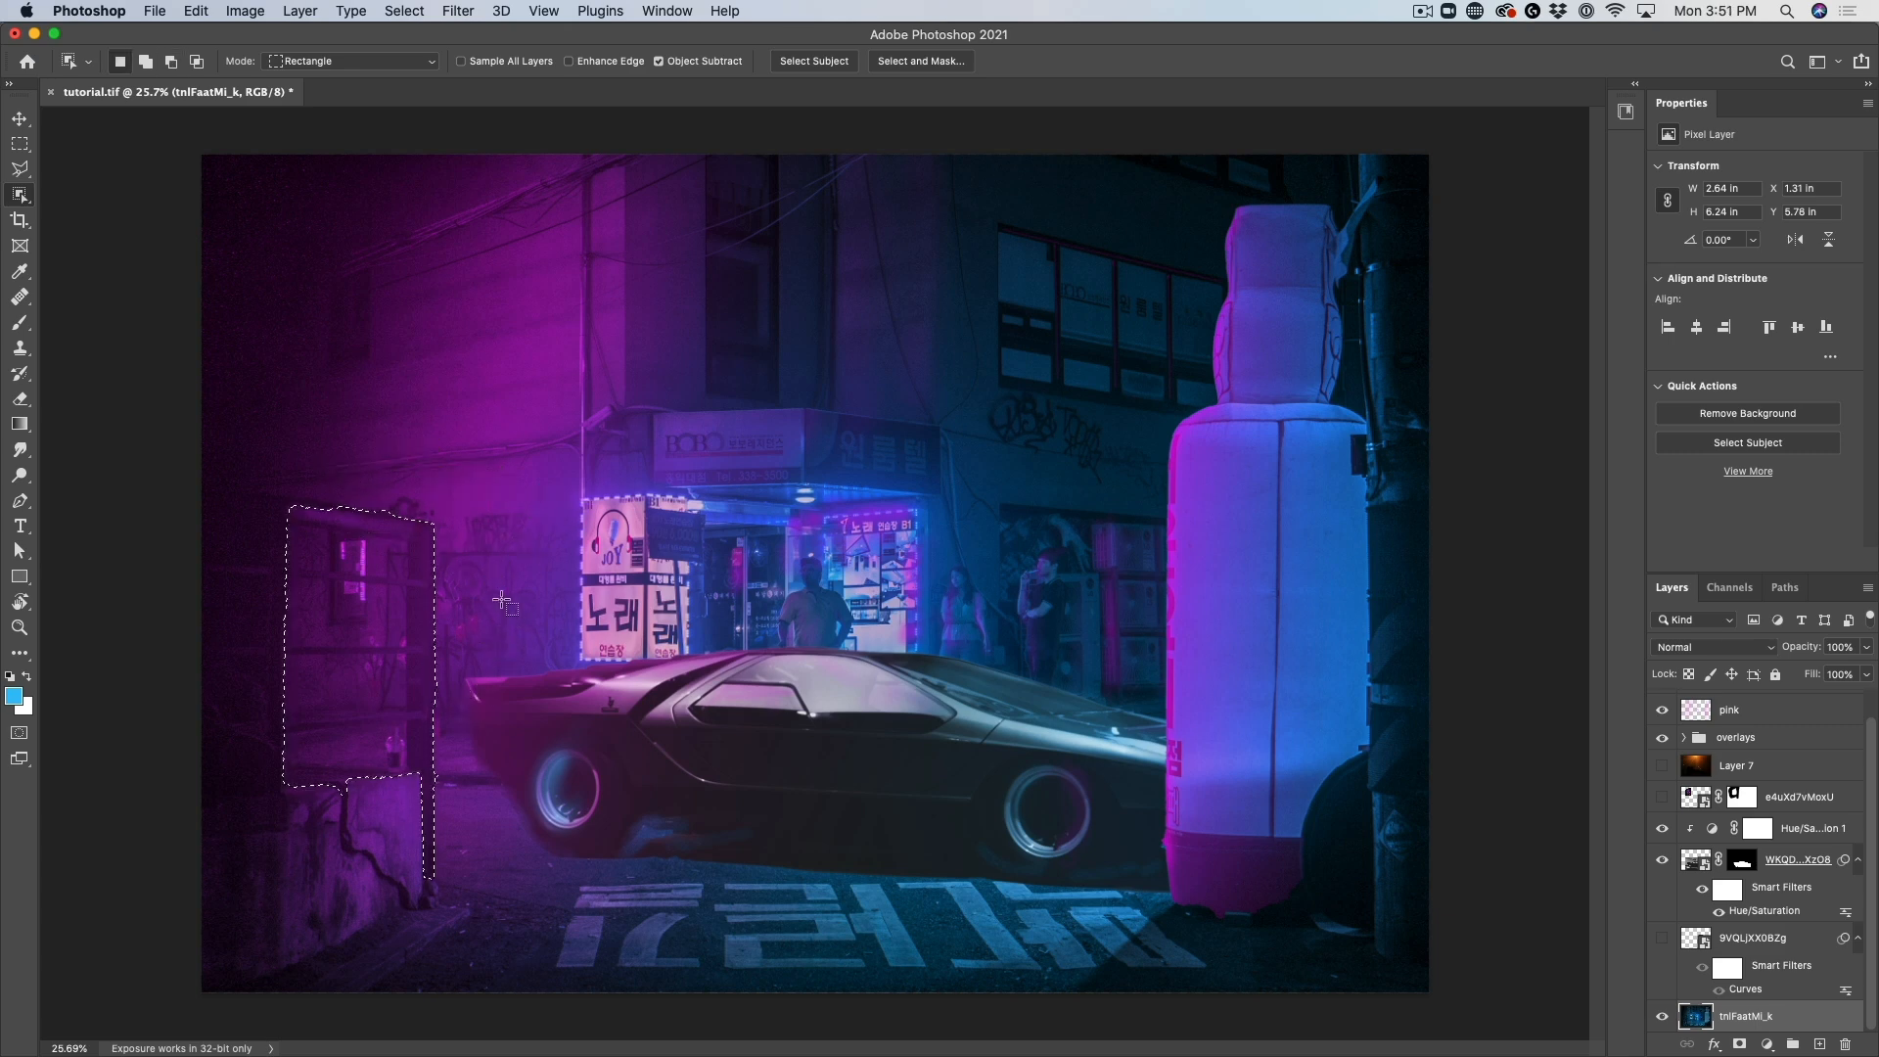
# Switch to the Brush tool, activate the blue layer, and brush soft blue light along the fence's top rail inside the selection
pyautogui.press('b')
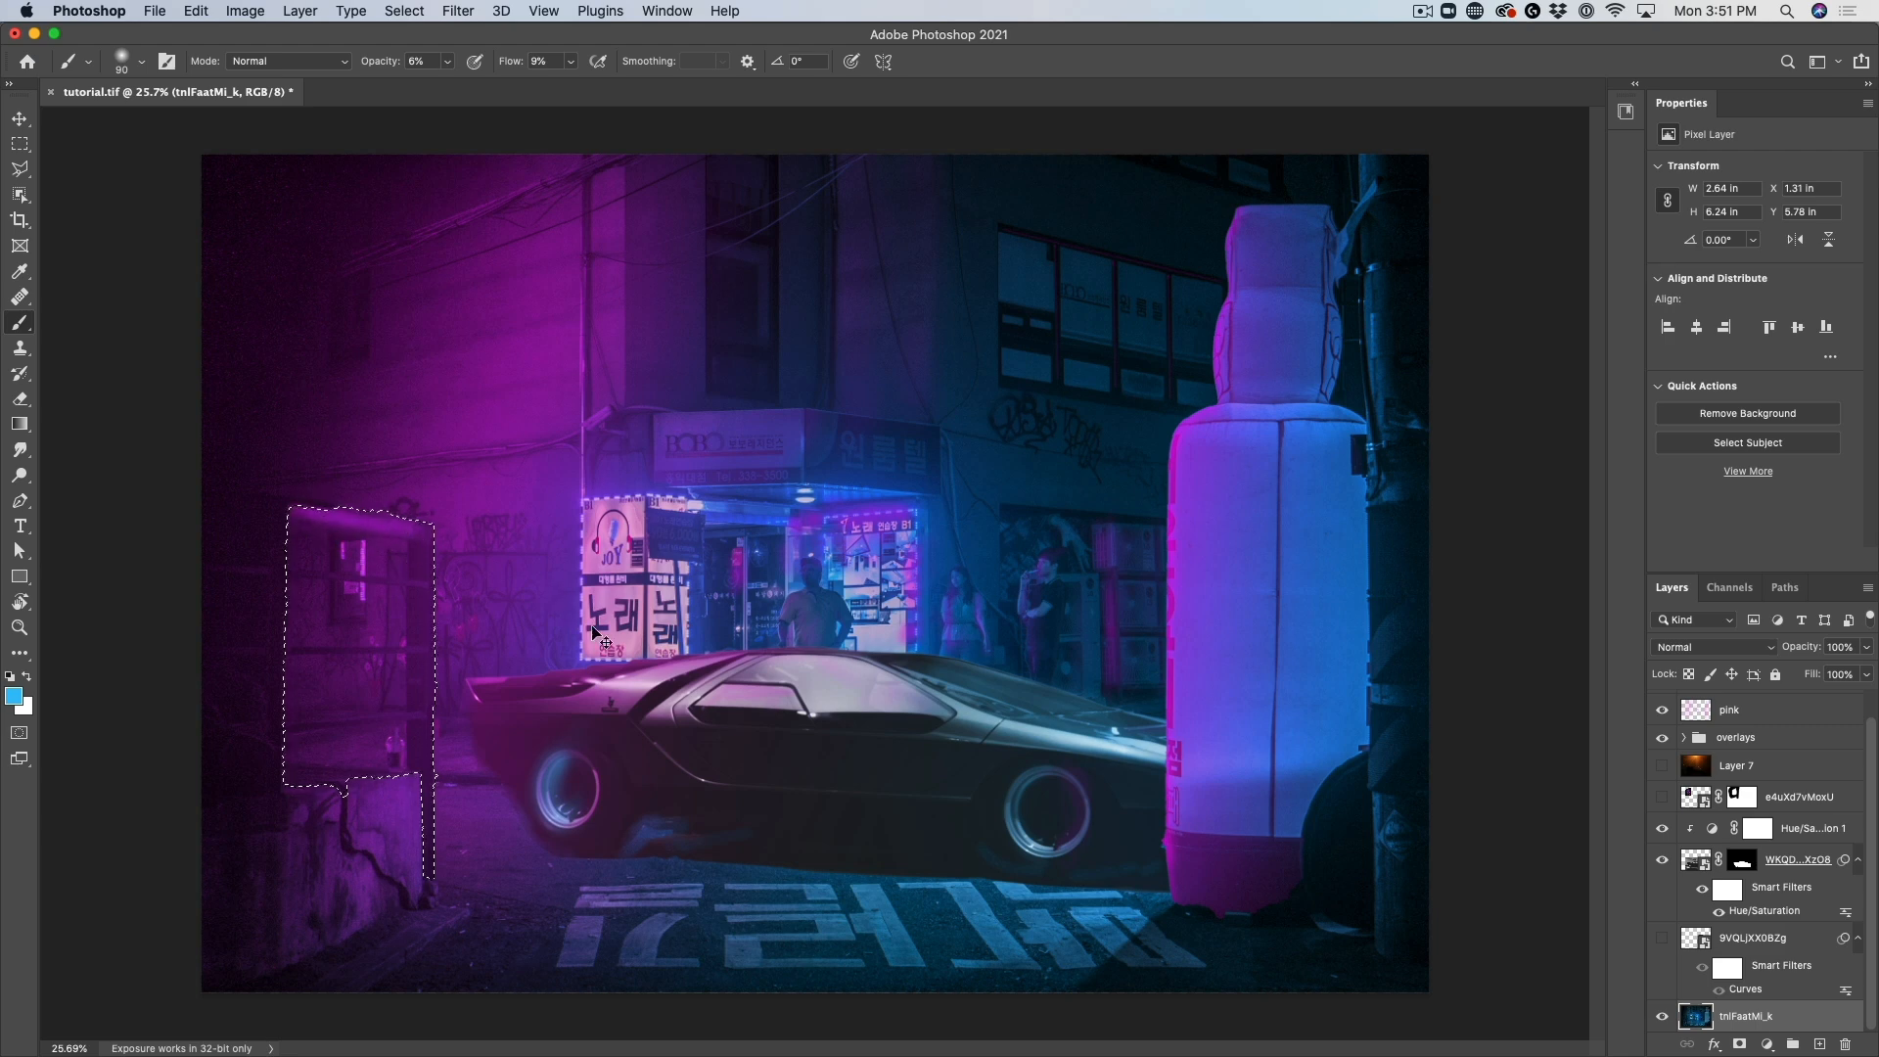
pyautogui.press('super+z')
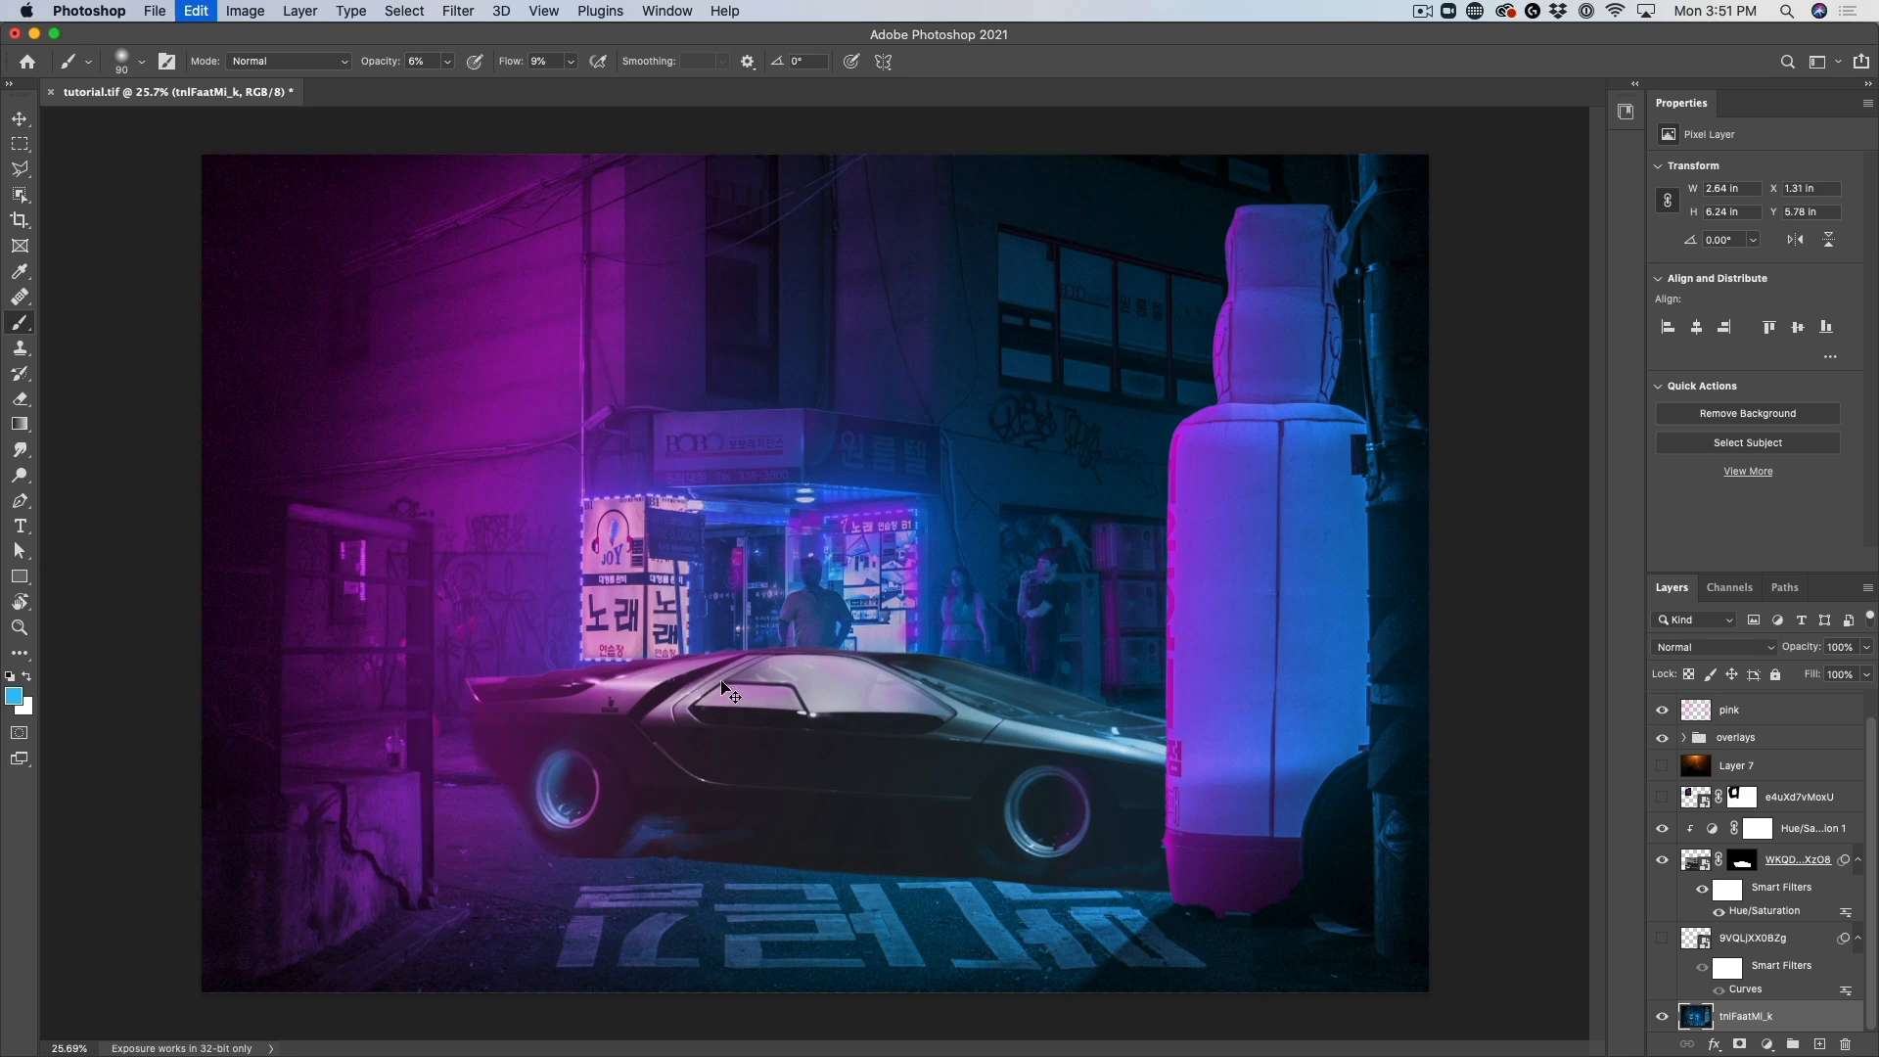
pyautogui.press('super+z')
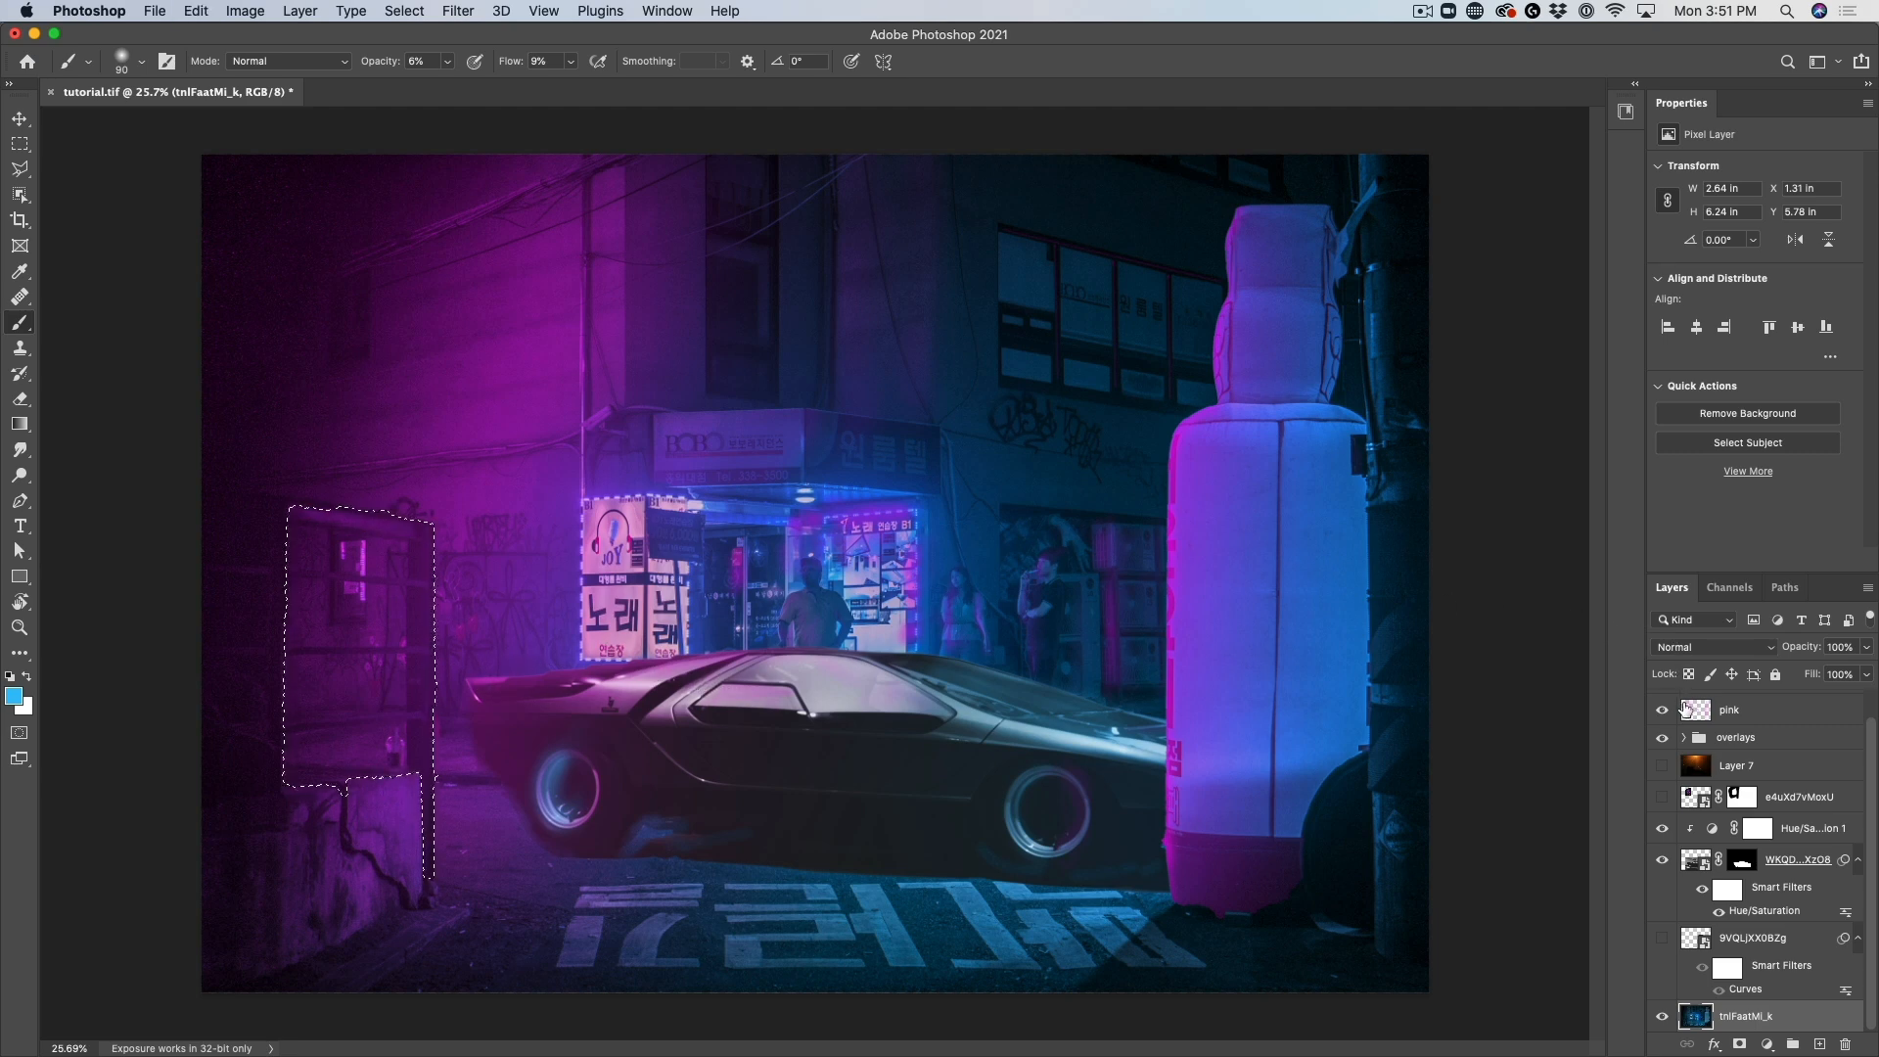
pyautogui.scroll(1, 1872, 749)
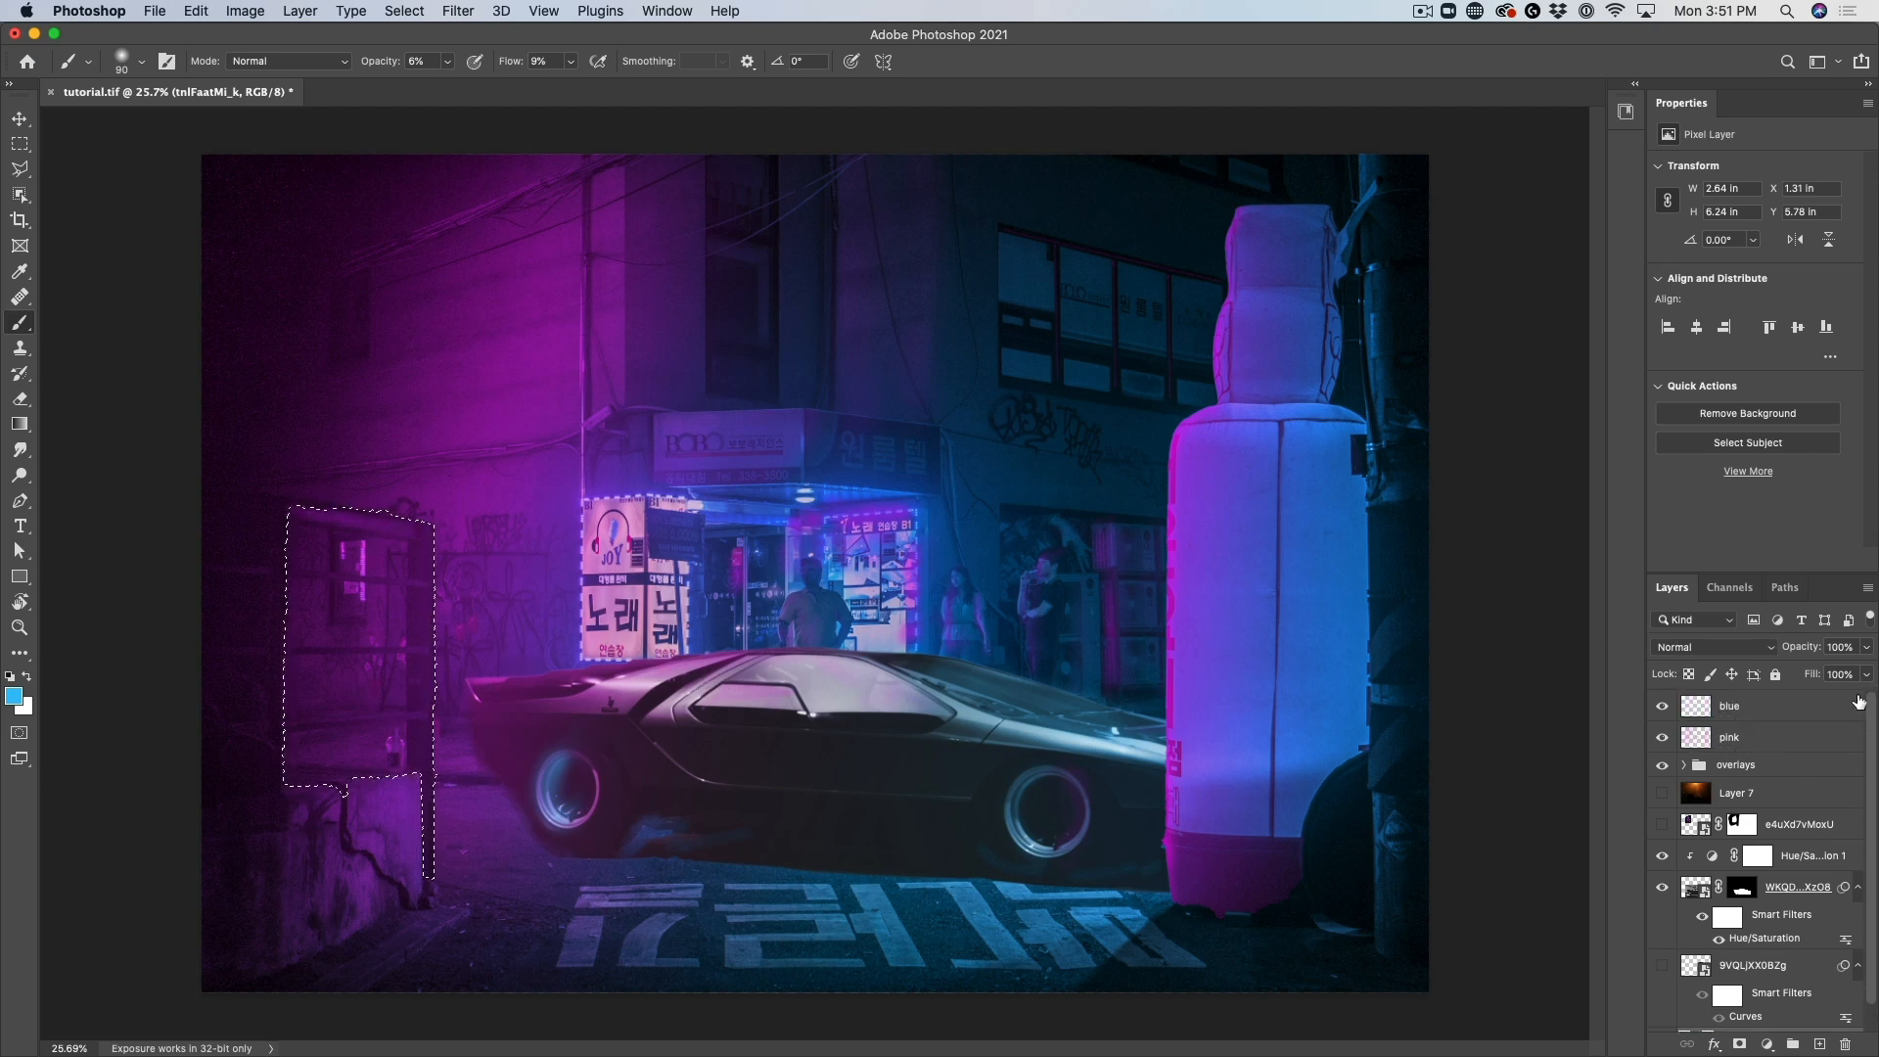
pyautogui.click(1748, 706)
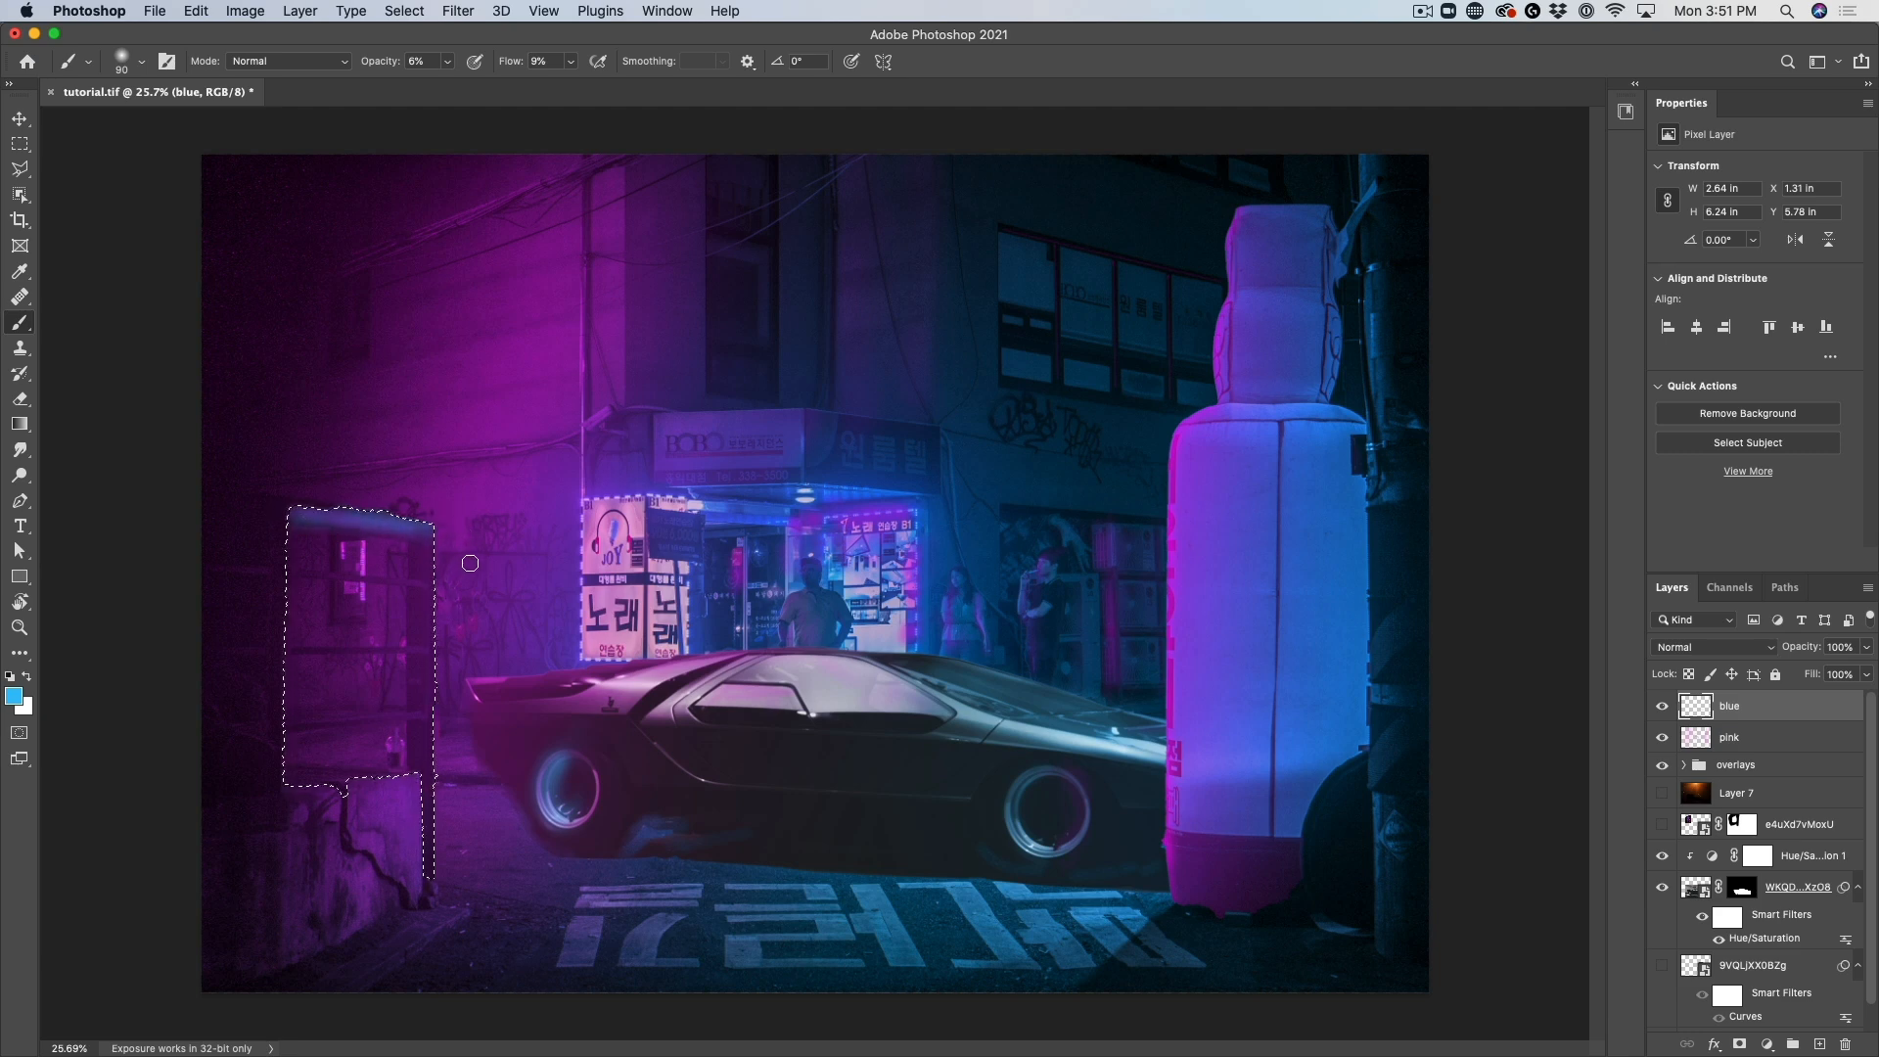
# Deselect the fence, and undo the deselection and the soft blue strokes on its top rail
pyautogui.press('cmd+d')
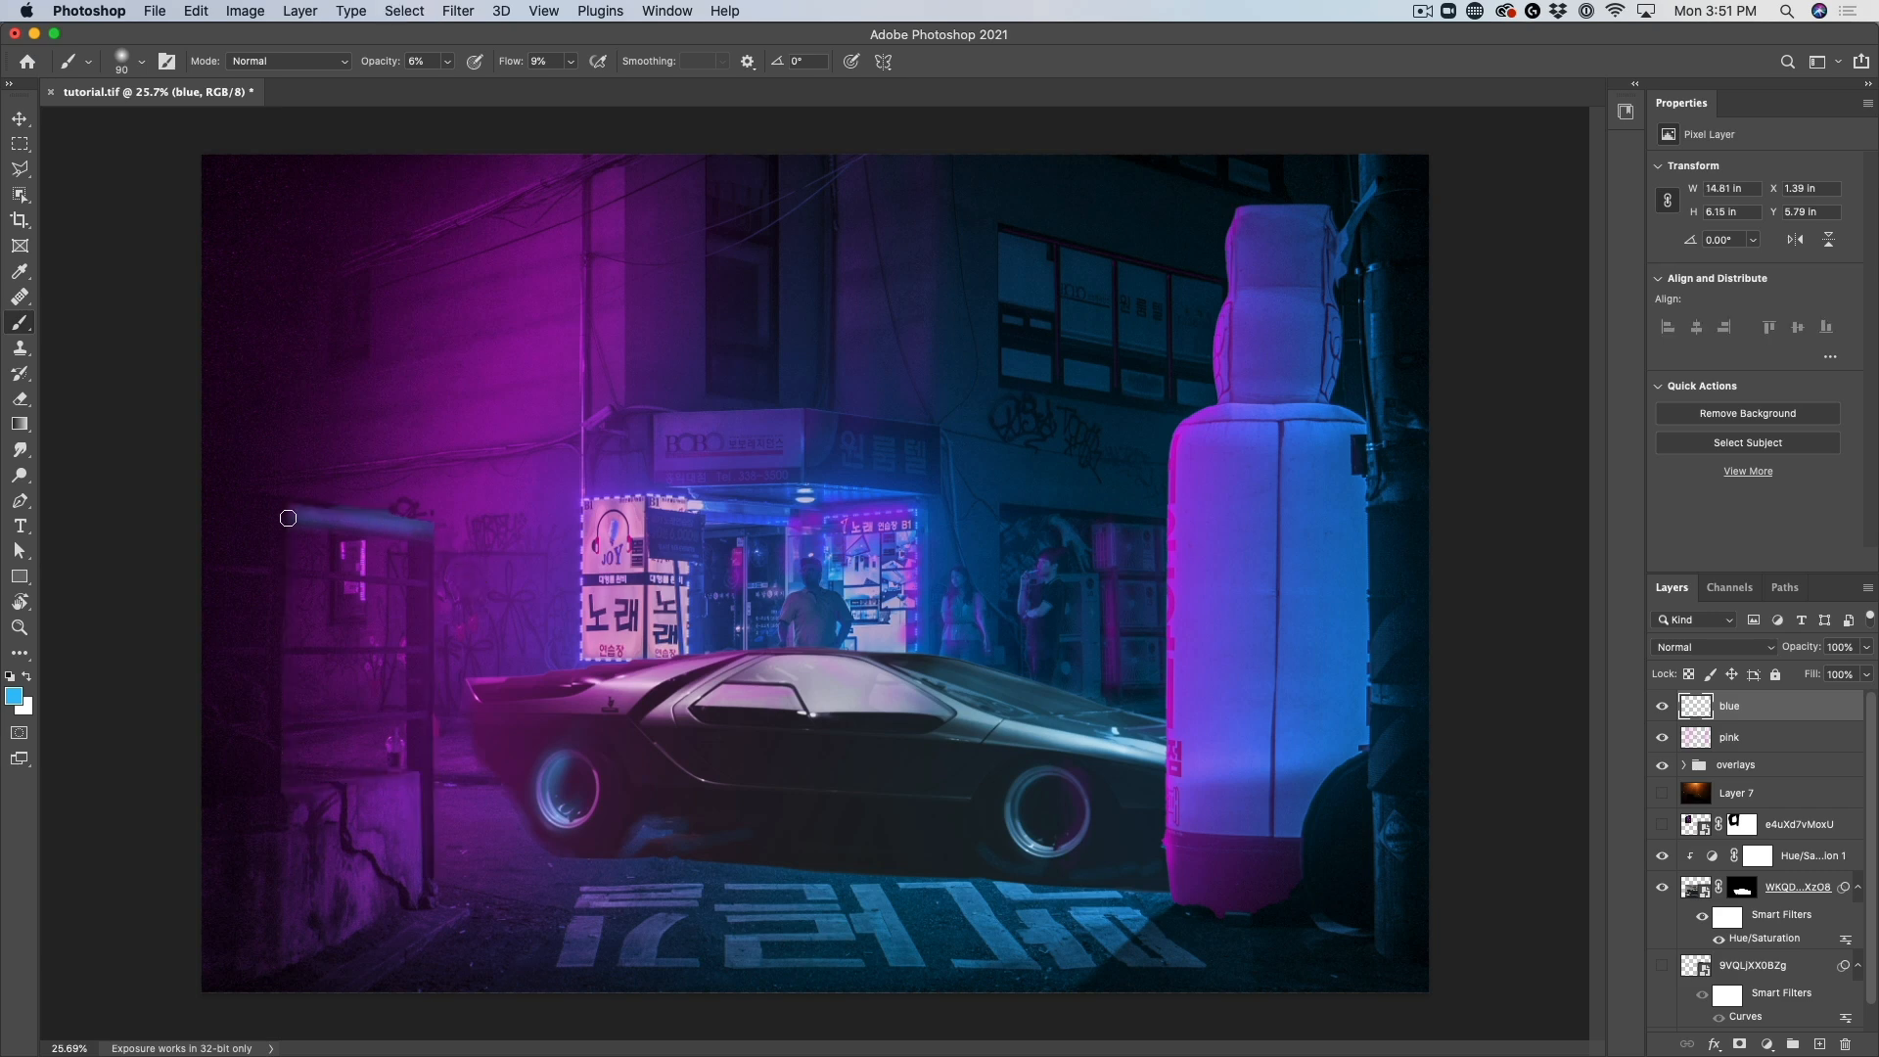
pyautogui.press('cmd+z')
pyautogui.press('super+z')
pyautogui.press('super+z')
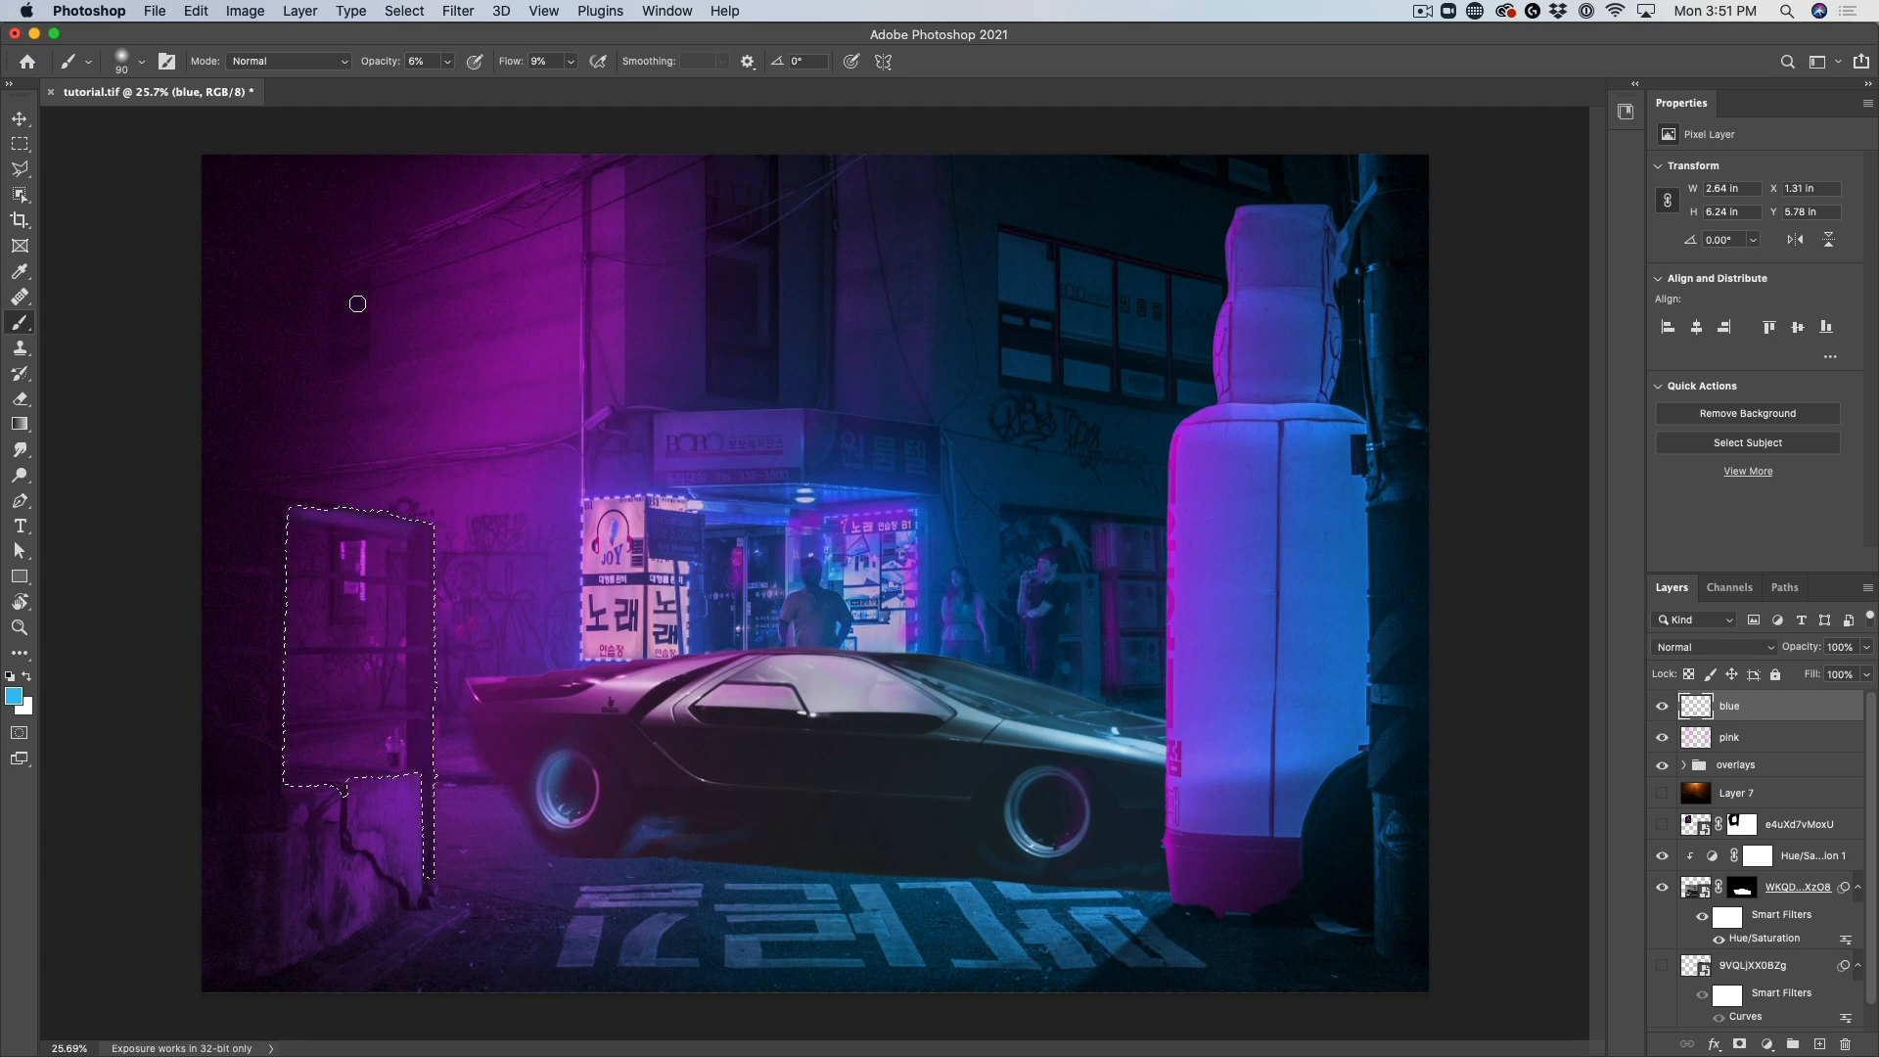
# Harden the brush tip and paint thin blue light along the fence's rails and posts with a 60 to 40 px brush at 6% opacity
pyautogui.click(140, 61)
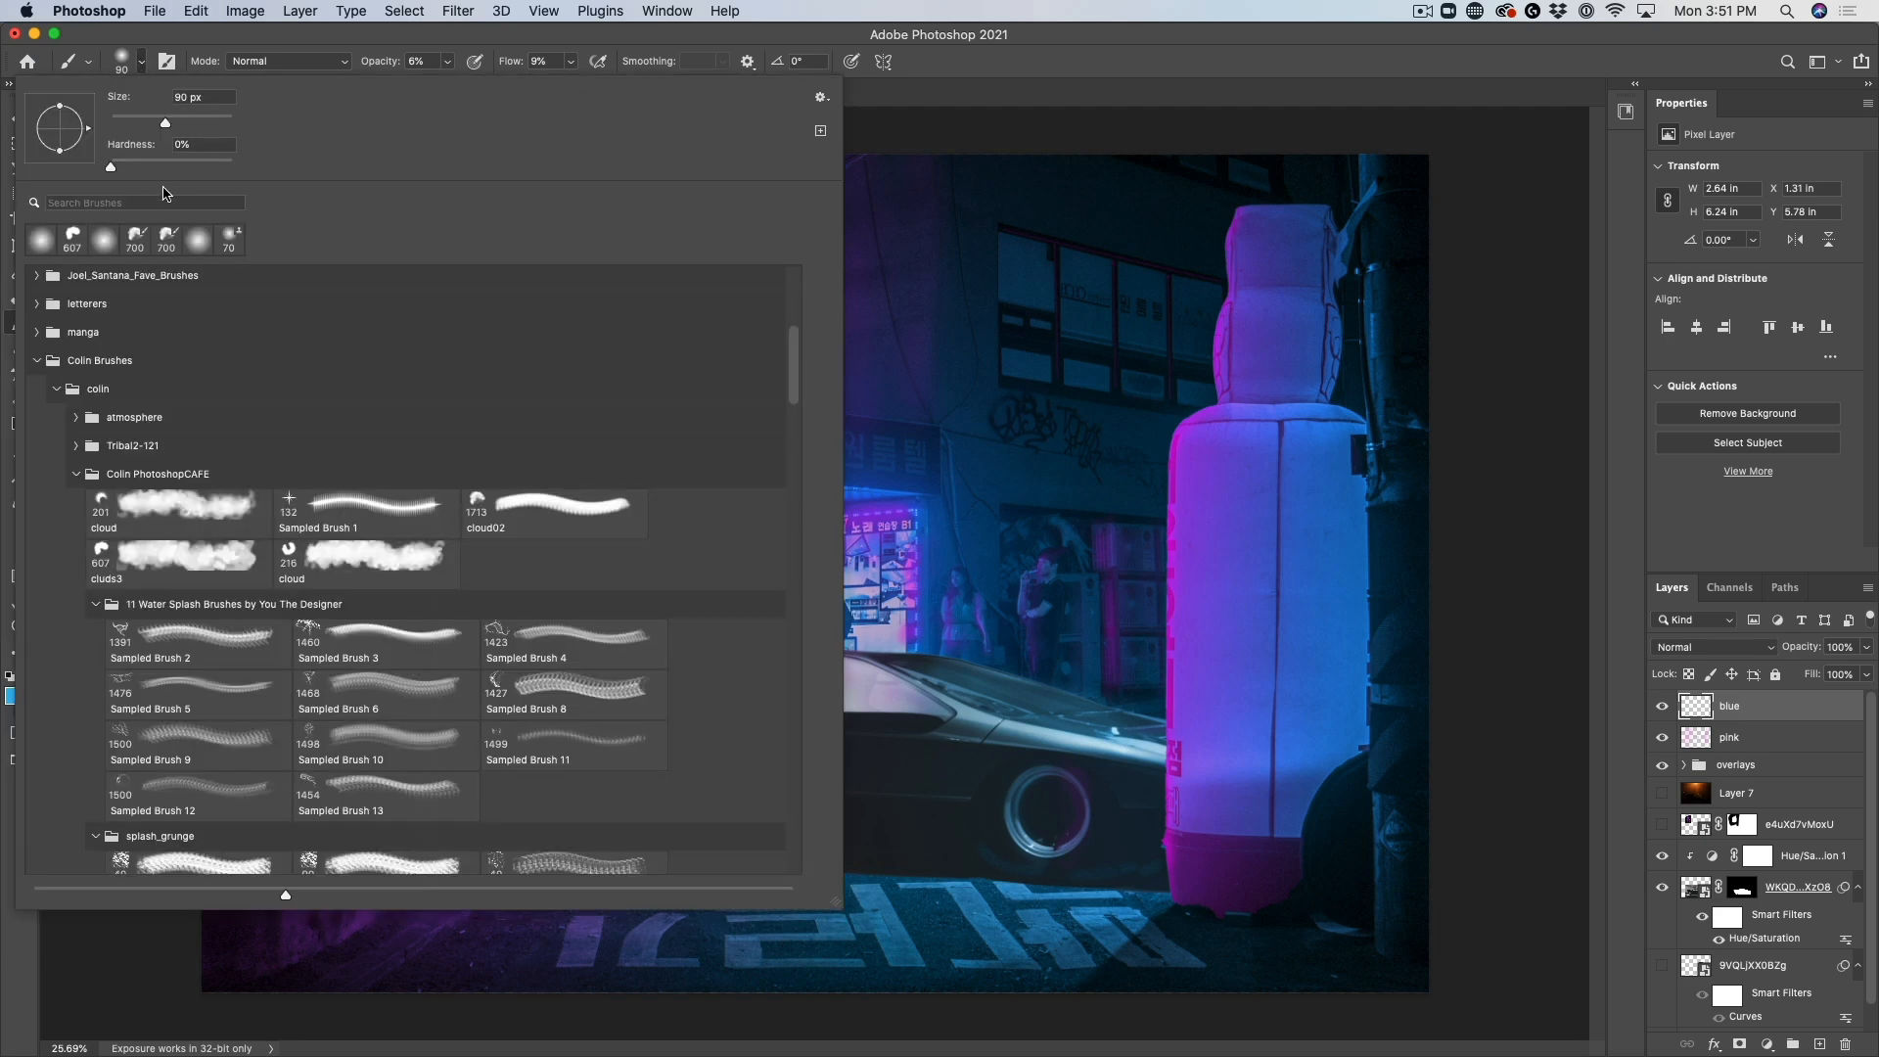
pyautogui.moveTo(114, 173); pyautogui.dragTo(207, 170)
pyautogui.press('Return')
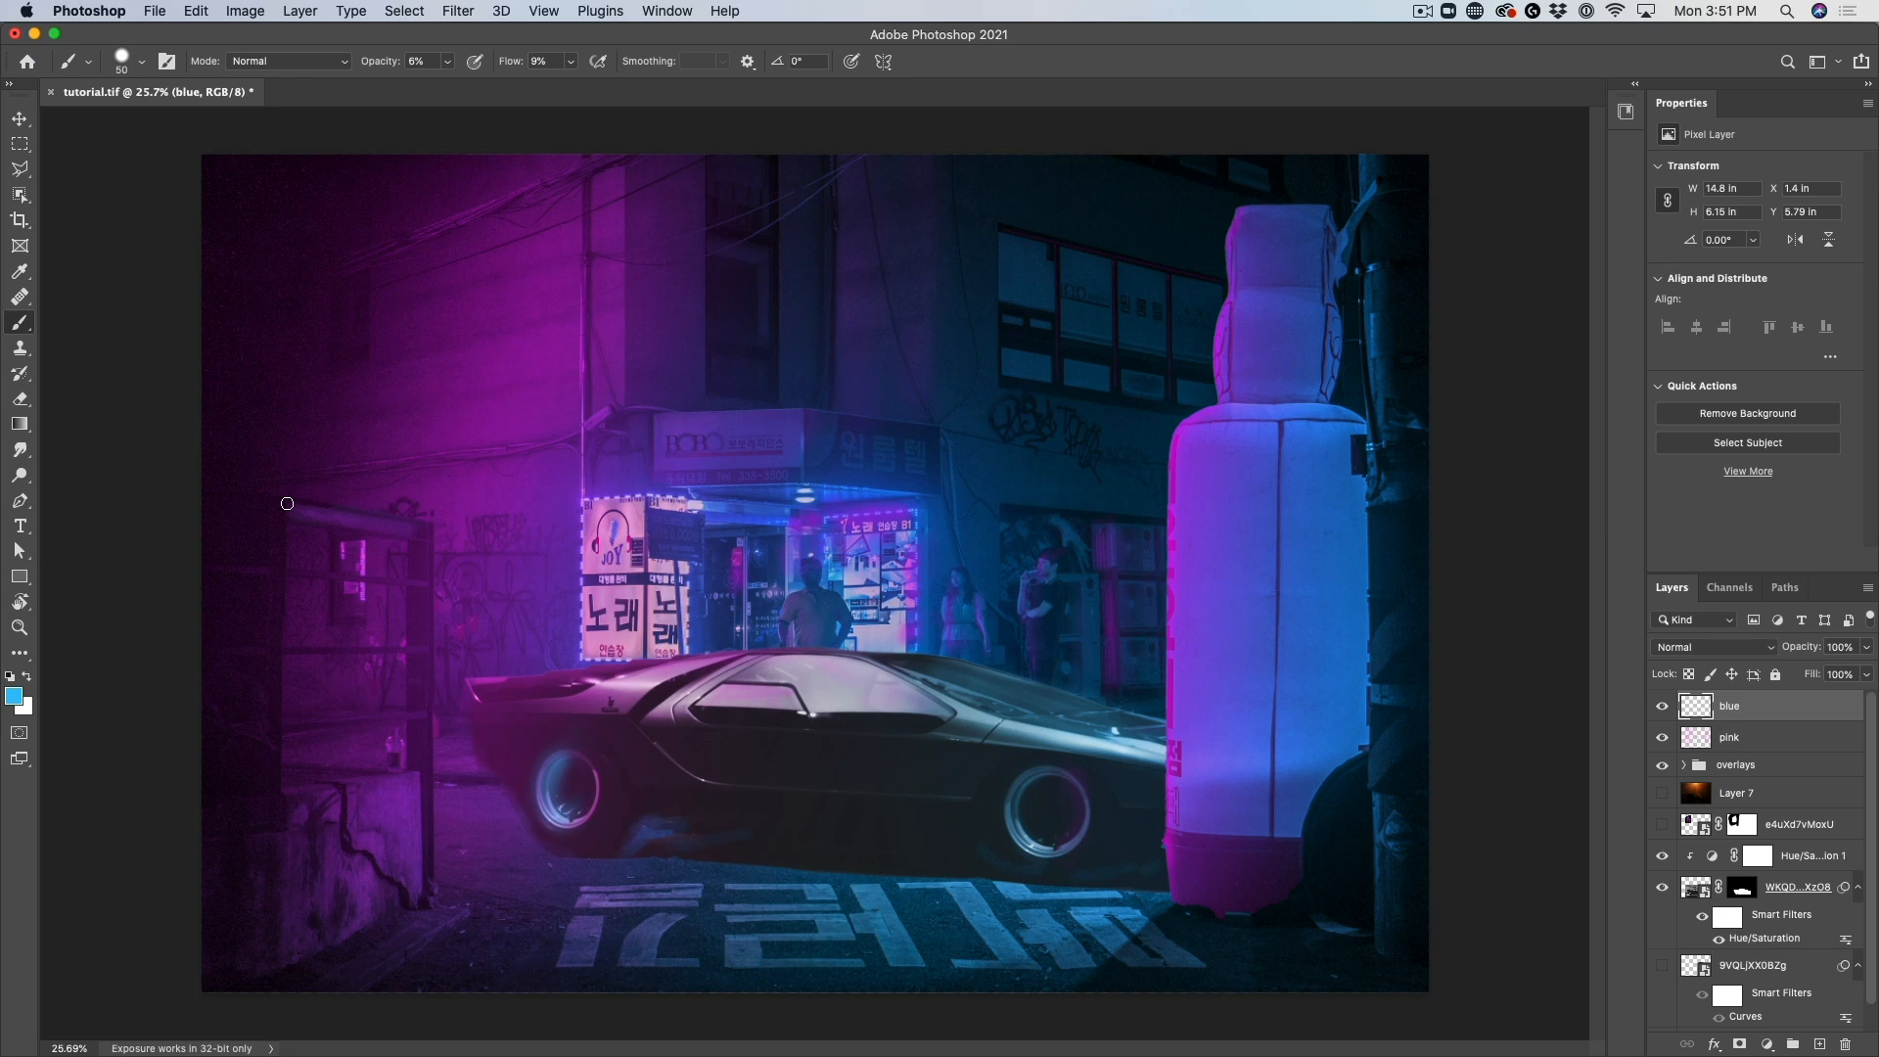
pyautogui.moveTo(287, 503); pyautogui.dragTo(297, 521)
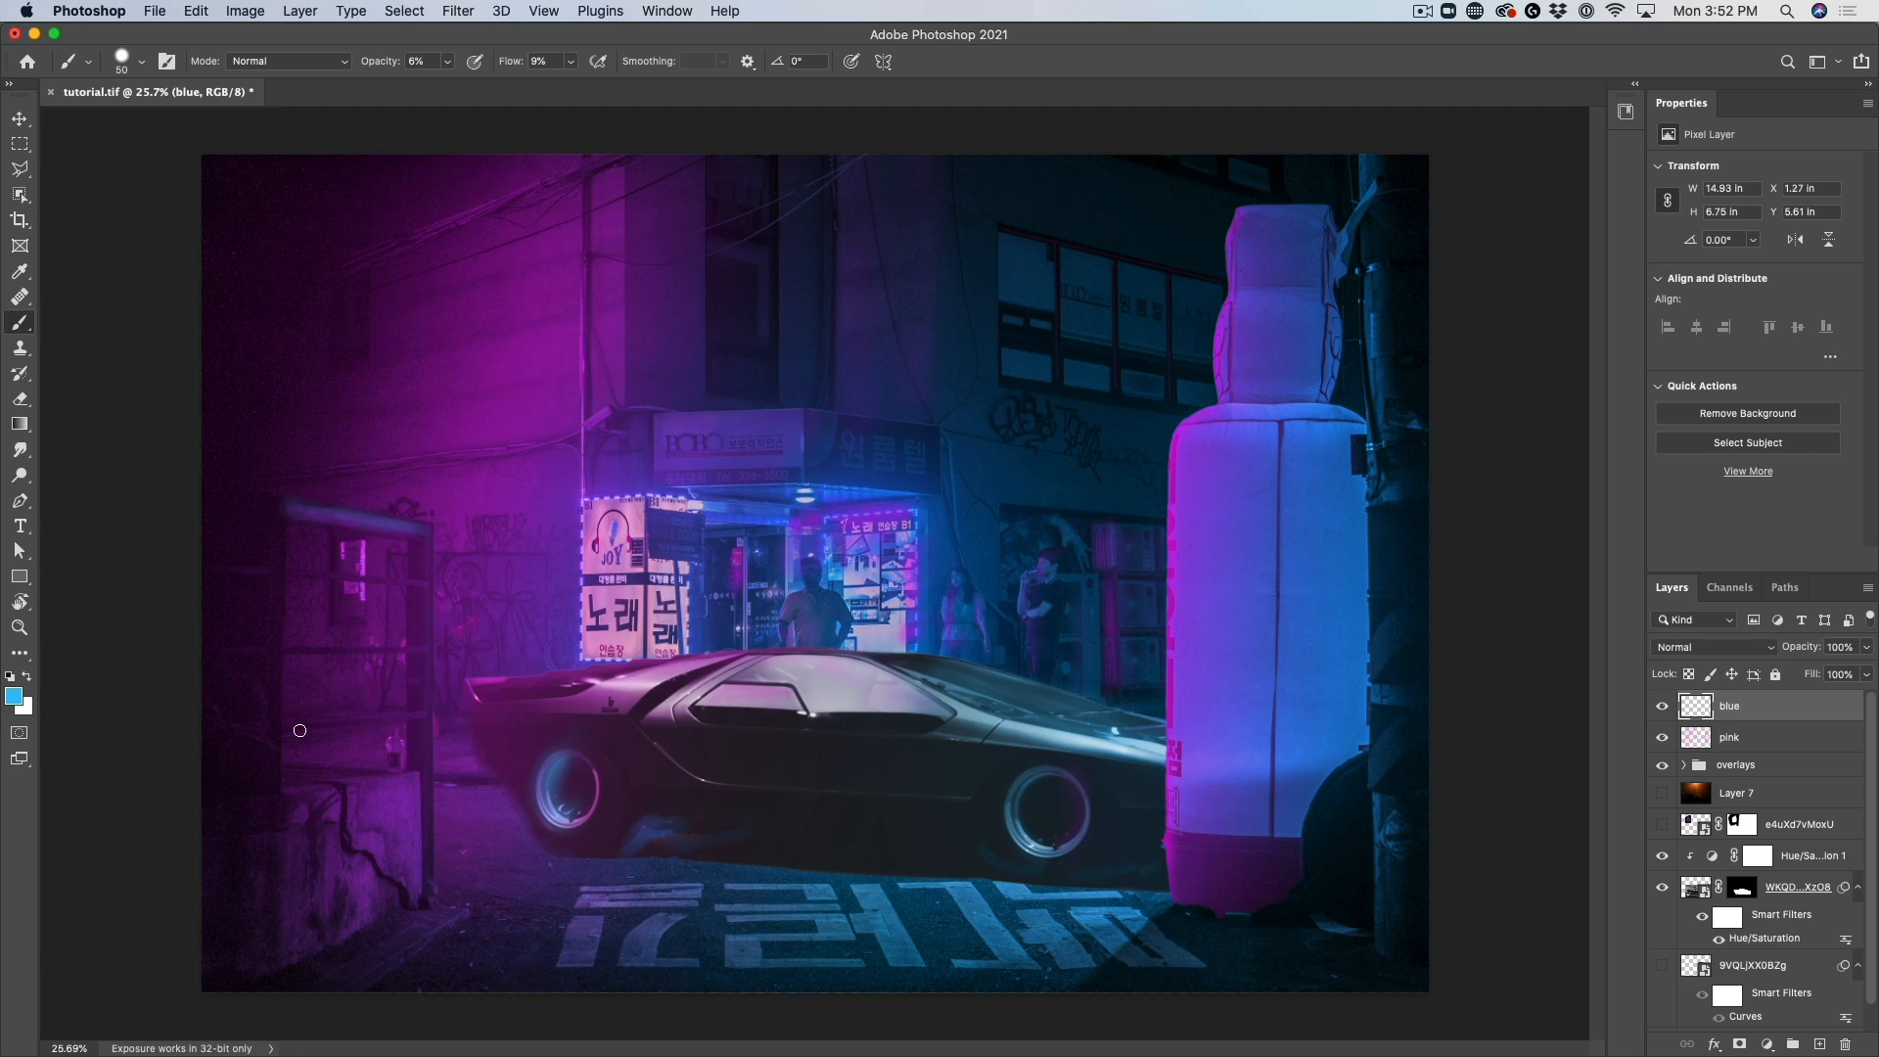
pyautogui.keyDown('shift'); pyautogui.click(272, 788); pyautogui.keyUp('shift')
pyautogui.press(']')
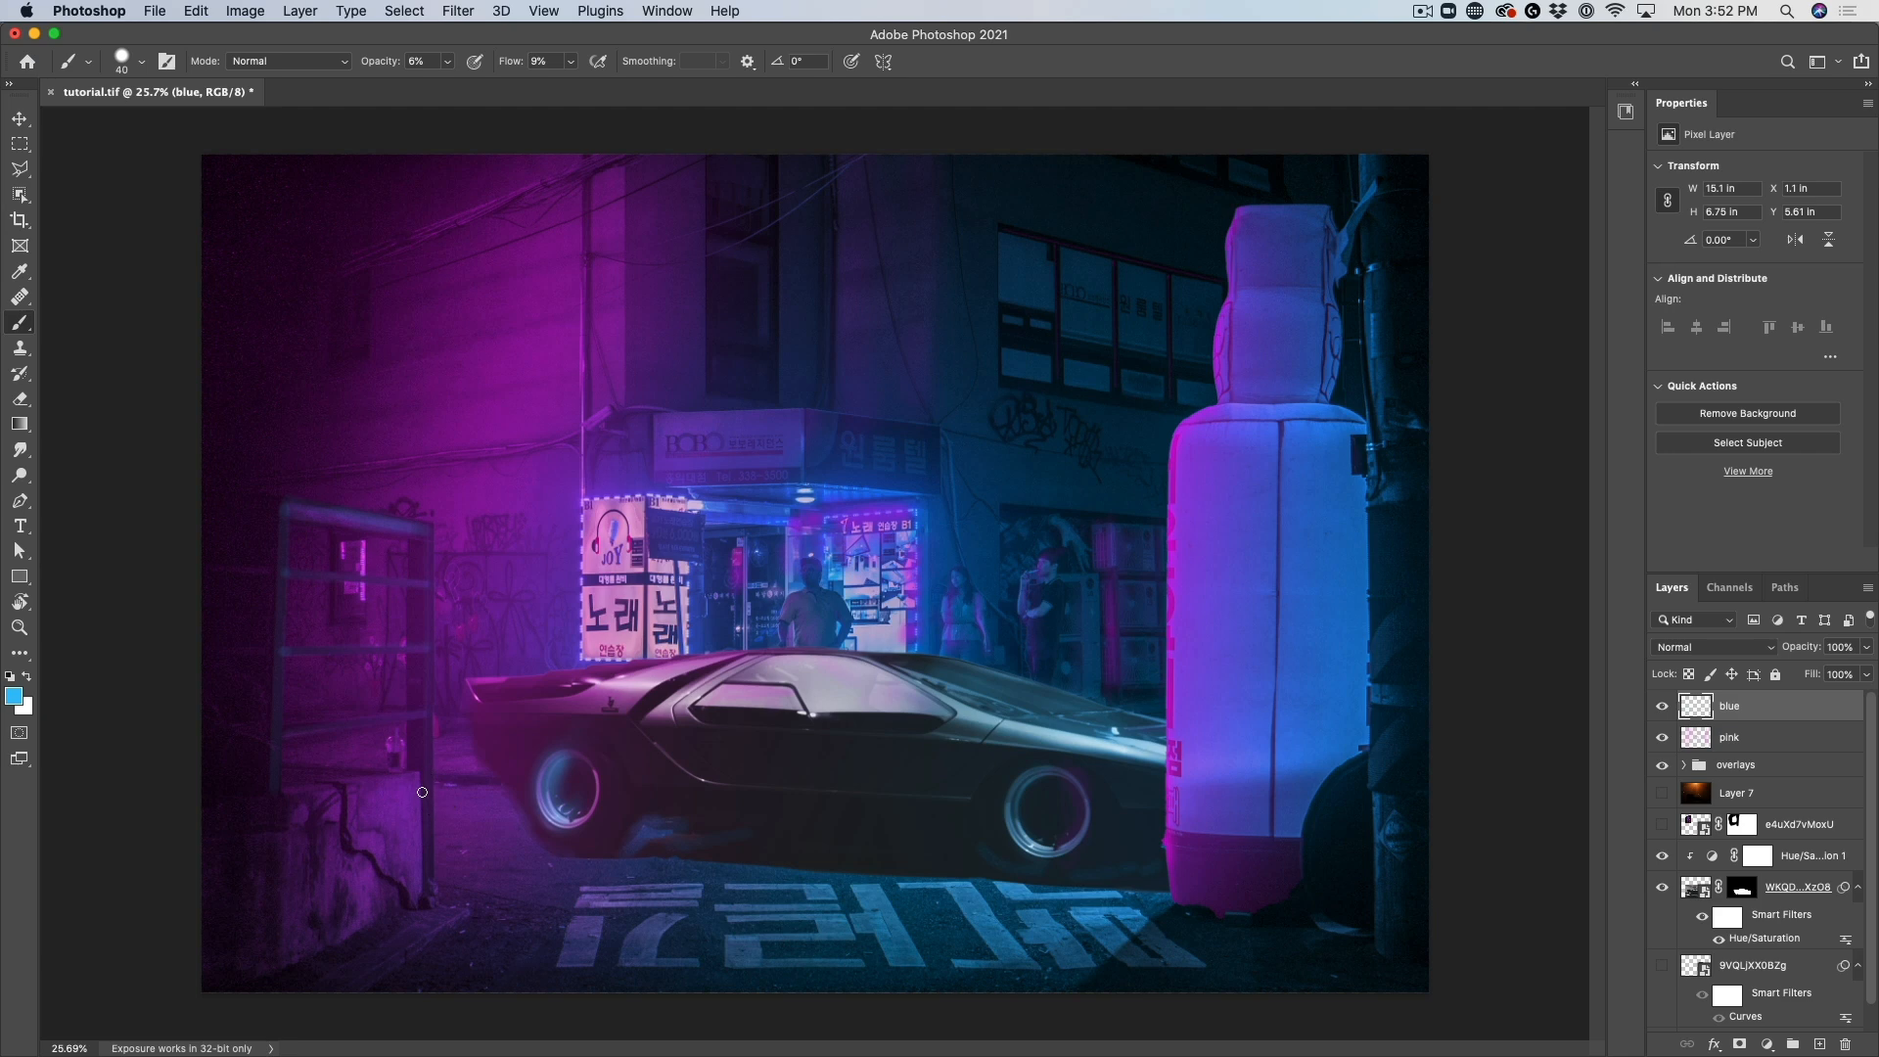
pyautogui.moveTo(424, 803); pyautogui.dragTo(427, 909)
# Enlarge the brush to 900 px and paint faint blue haze over the building, the car and the road on the blue layer
pyautogui.press(']')
pyautogui.press(']')
pyautogui.press(']')
pyautogui.press(']')
pyautogui.press(']')
pyautogui.press(']')
pyautogui.press(']')
pyautogui.press(']')
pyautogui.press(']')
pyautogui.press(']')
pyautogui.press(']')
pyautogui.press(']')
pyautogui.press(']')
pyautogui.press(']')
pyautogui.moveTo(1115, 624)
pyautogui.mouseDown()
pyautogui.moveTo(1035, 498)
pyautogui.moveTo(1083, 486)
pyautogui.moveTo(1135, 545)
pyautogui.moveTo(1075, 474)
pyautogui.moveTo(1046, 542)
pyautogui.moveTo(1095, 663)
pyautogui.moveTo(1089, 725)
pyautogui.moveTo(1125, 699)
pyautogui.moveTo(1123, 461)
pyautogui.moveTo(1098, 430)
pyautogui.moveTo(1043, 480)
pyautogui.moveTo(1082, 636)
pyautogui.moveTo(1153, 728)
pyautogui.moveTo(1036, 714)
pyautogui.moveTo(907, 467)
pyautogui.moveTo(923, 412)
pyautogui.moveTo(1191, 461)
pyautogui.moveTo(1051, 545)
pyautogui.moveTo(892, 465)
pyautogui.moveTo(937, 412)
pyautogui.moveTo(1173, 330)
pyautogui.moveTo(1148, 554)
pyautogui.moveTo(1161, 830)
pyautogui.moveTo(1195, 610)
pyautogui.moveTo(1194, 266)
pyautogui.moveTo(1002, 372)
pyautogui.moveTo(911, 394)
pyautogui.moveTo(1104, 417)
pyautogui.moveTo(1143, 621)
pyautogui.moveTo(1028, 791)
pyautogui.moveTo(1016, 852)
pyautogui.moveTo(1109, 862)
pyautogui.moveTo(1108, 779)
pyautogui.moveTo(1009, 697)
pyautogui.moveTo(1013, 794)
pyautogui.moveTo(1089, 896)
pyautogui.moveTo(1134, 801)
pyautogui.moveTo(1064, 625)
pyautogui.moveTo(971, 718)
pyautogui.moveTo(1092, 942)
pyautogui.moveTo(1318, 961)
pyautogui.moveTo(1376, 921)
pyautogui.moveTo(1108, 885)
pyautogui.moveTo(1065, 830)
pyautogui.moveTo(1005, 529)
pyautogui.moveTo(916, 588)
pyautogui.moveTo(946, 830)
pyautogui.moveTo(927, 836)
pyautogui.moveTo(838, 560)
pyautogui.moveTo(925, 413)
pyautogui.moveTo(917, 343)
pyautogui.moveTo(797, 237)
pyautogui.moveTo(838, 146)
pyautogui.moveTo(1290, 156)
pyautogui.moveTo(1070, 382)
pyautogui.moveTo(1185, 404)
pyautogui.moveTo(1344, 388)
pyautogui.moveTo(1426, 412)
pyautogui.moveTo(1432, 702)
pyautogui.moveTo(1397, 841)
pyautogui.moveTo(1182, 887)
pyautogui.moveTo(993, 517)
pyautogui.moveTo(924, 759)
pyautogui.moveTo(1107, 961)
pyautogui.mouseUp()
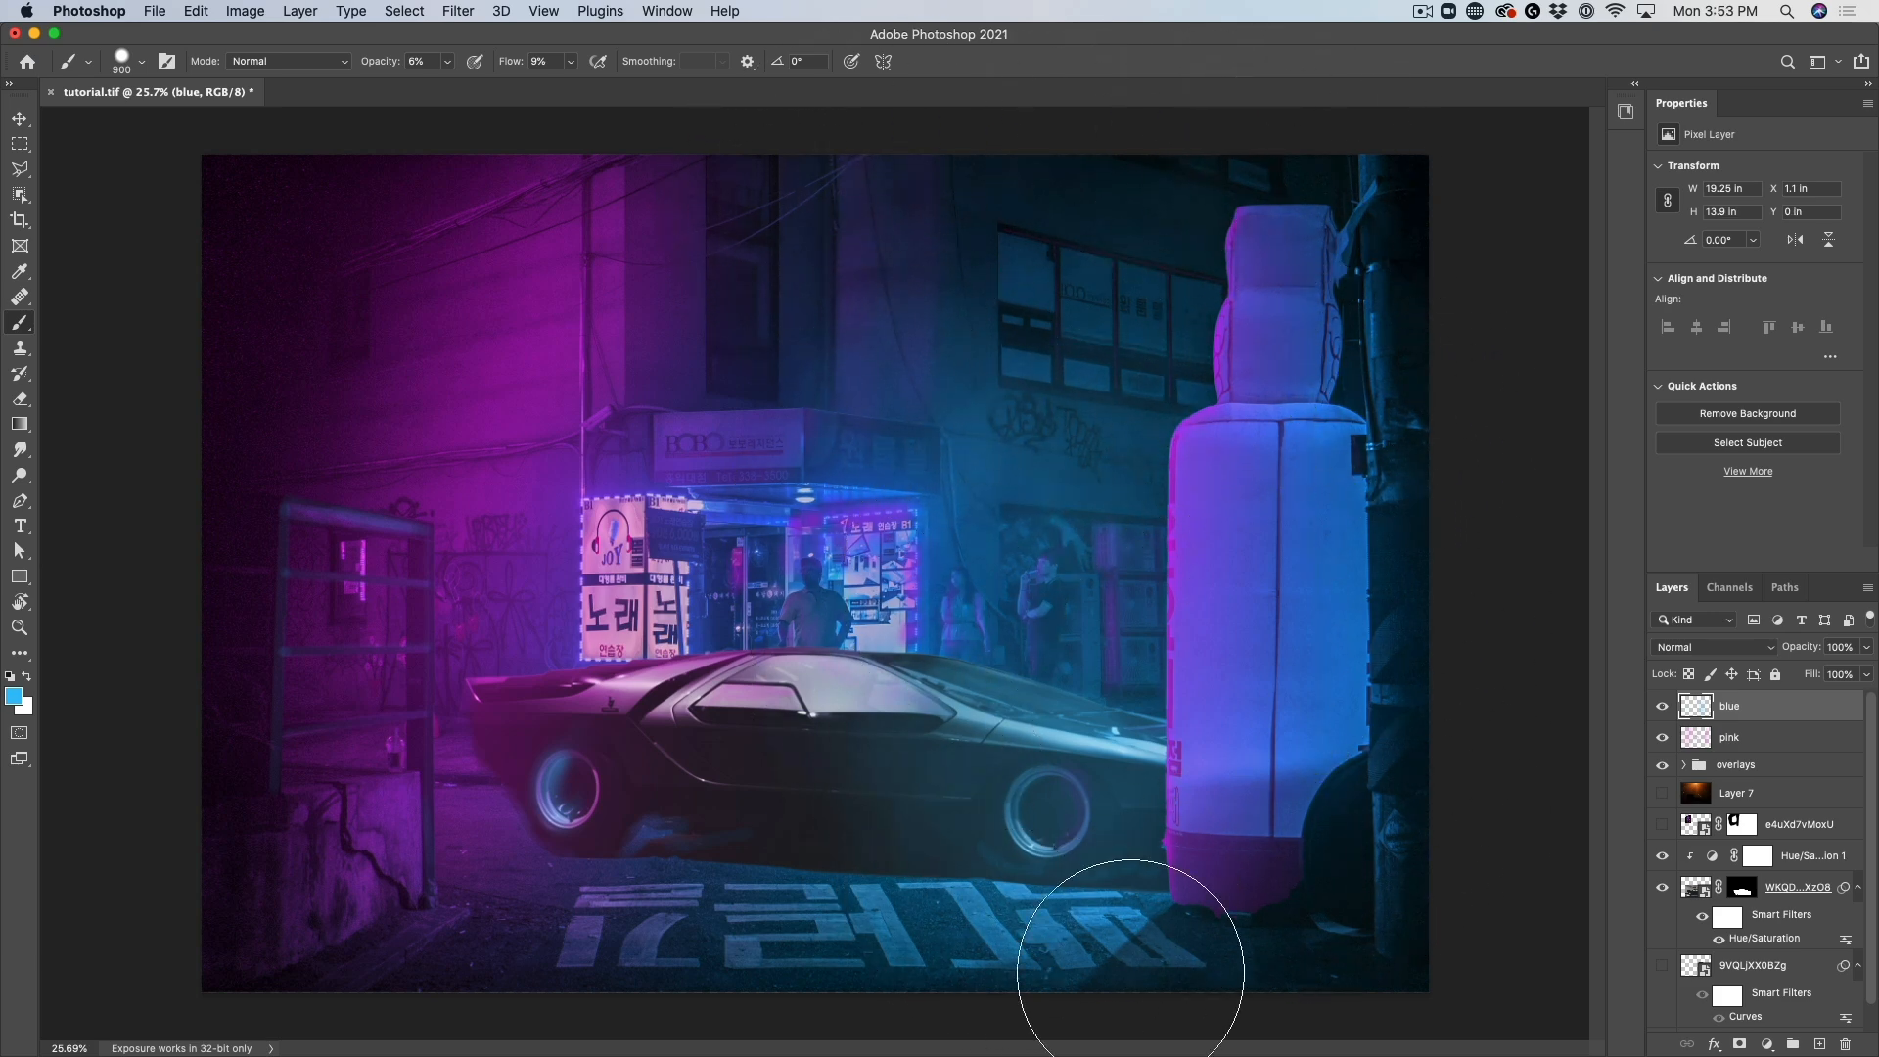
pyautogui.click(1662, 706)
pyautogui.click(1663, 706)
pyautogui.moveTo(806, 550)
pyautogui.mouseDown()
pyautogui.moveTo(702, 705)
pyautogui.moveTo(892, 830)
pyautogui.moveTo(857, 803)
pyautogui.moveTo(842, 351)
pyautogui.moveTo(814, 304)
pyautogui.moveTo(839, 735)
pyautogui.mouseUp()
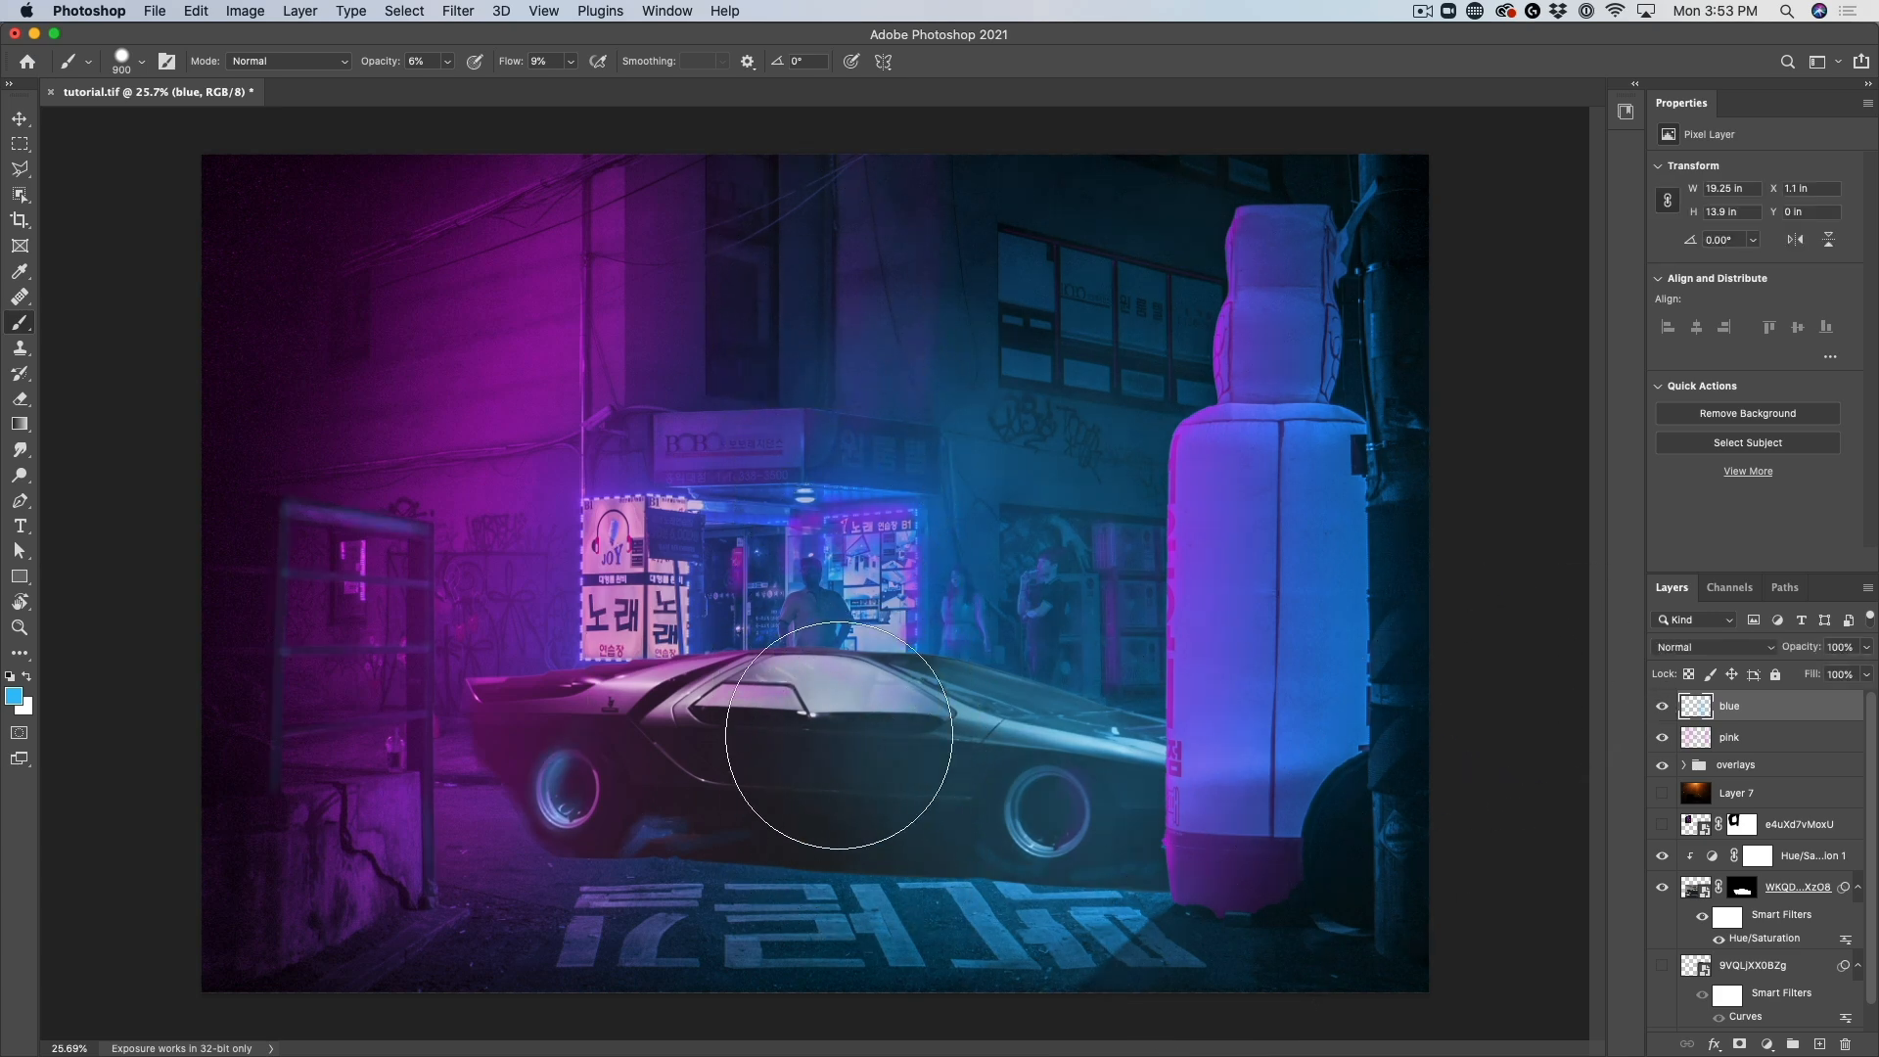
# Activate the pink layer and set the foreground color to magenta #f933f2
pyautogui.click(1730, 737)
pyautogui.click(14, 696)
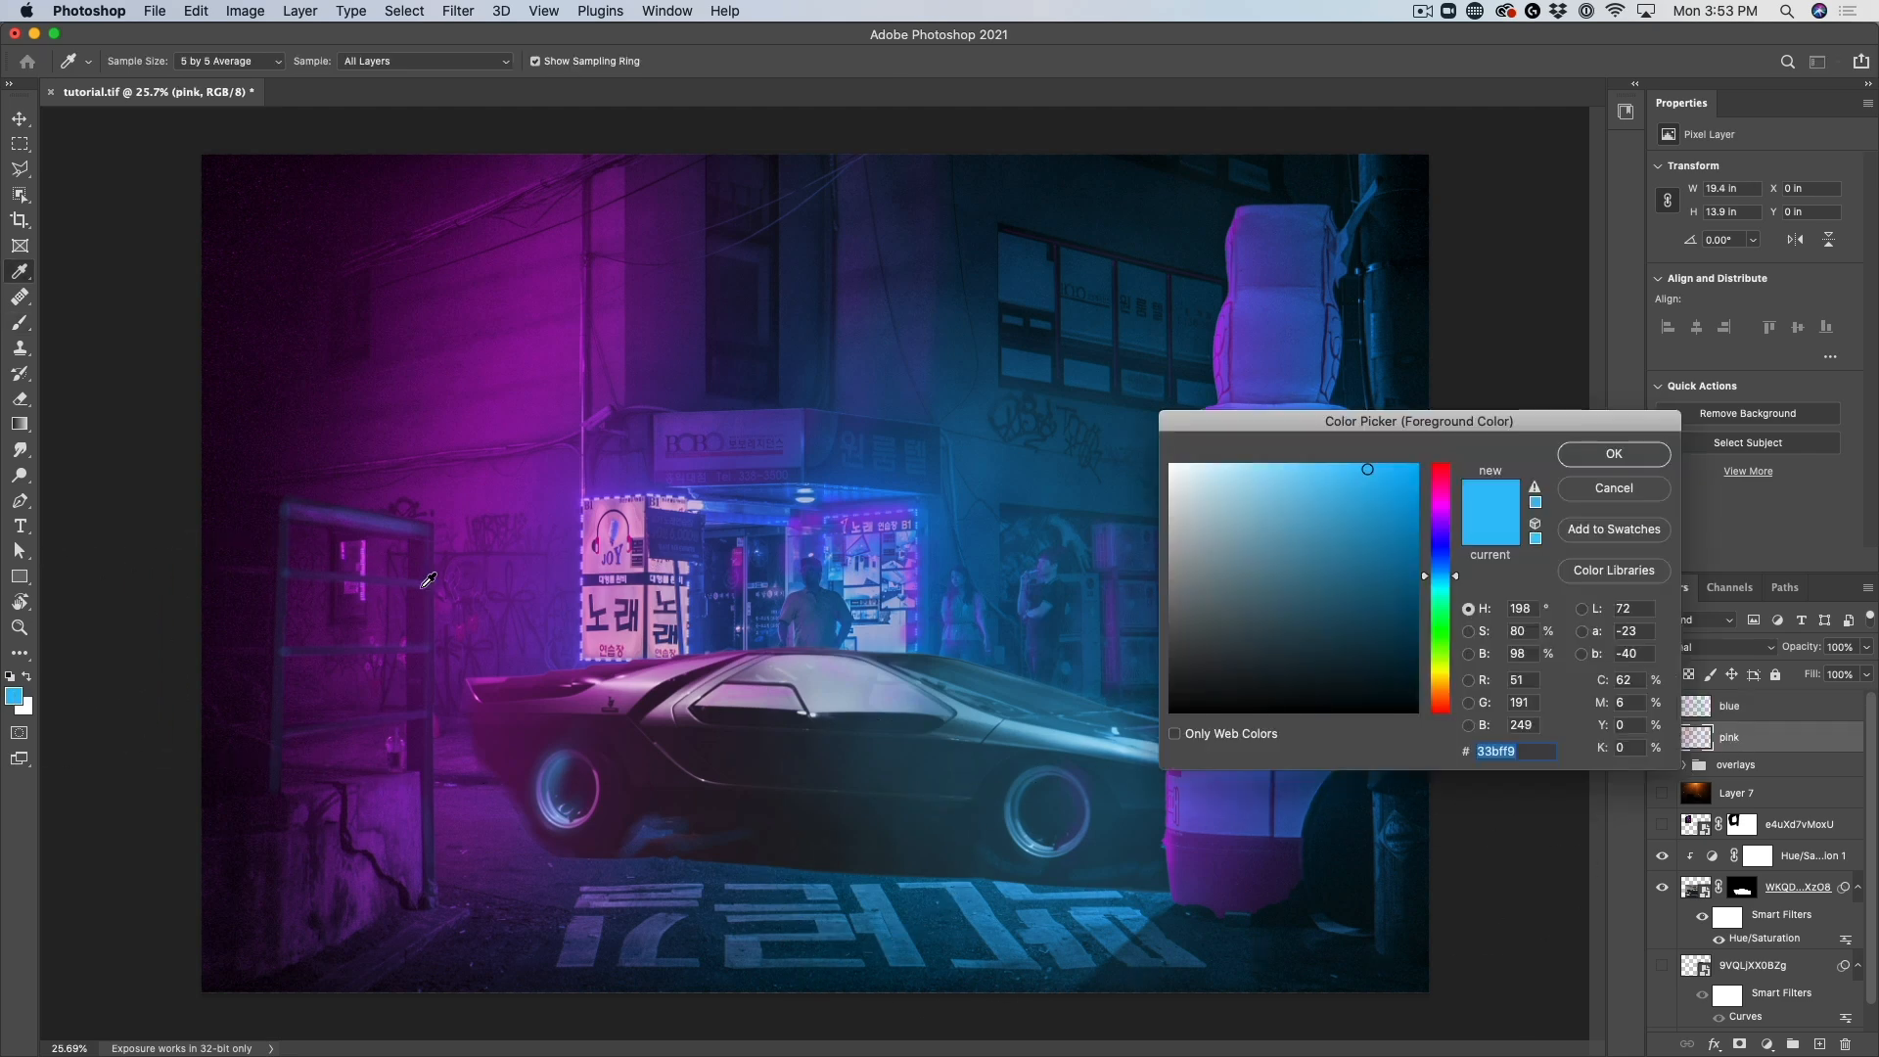
pyautogui.moveTo(1442, 536); pyautogui.dragTo(1442, 508)
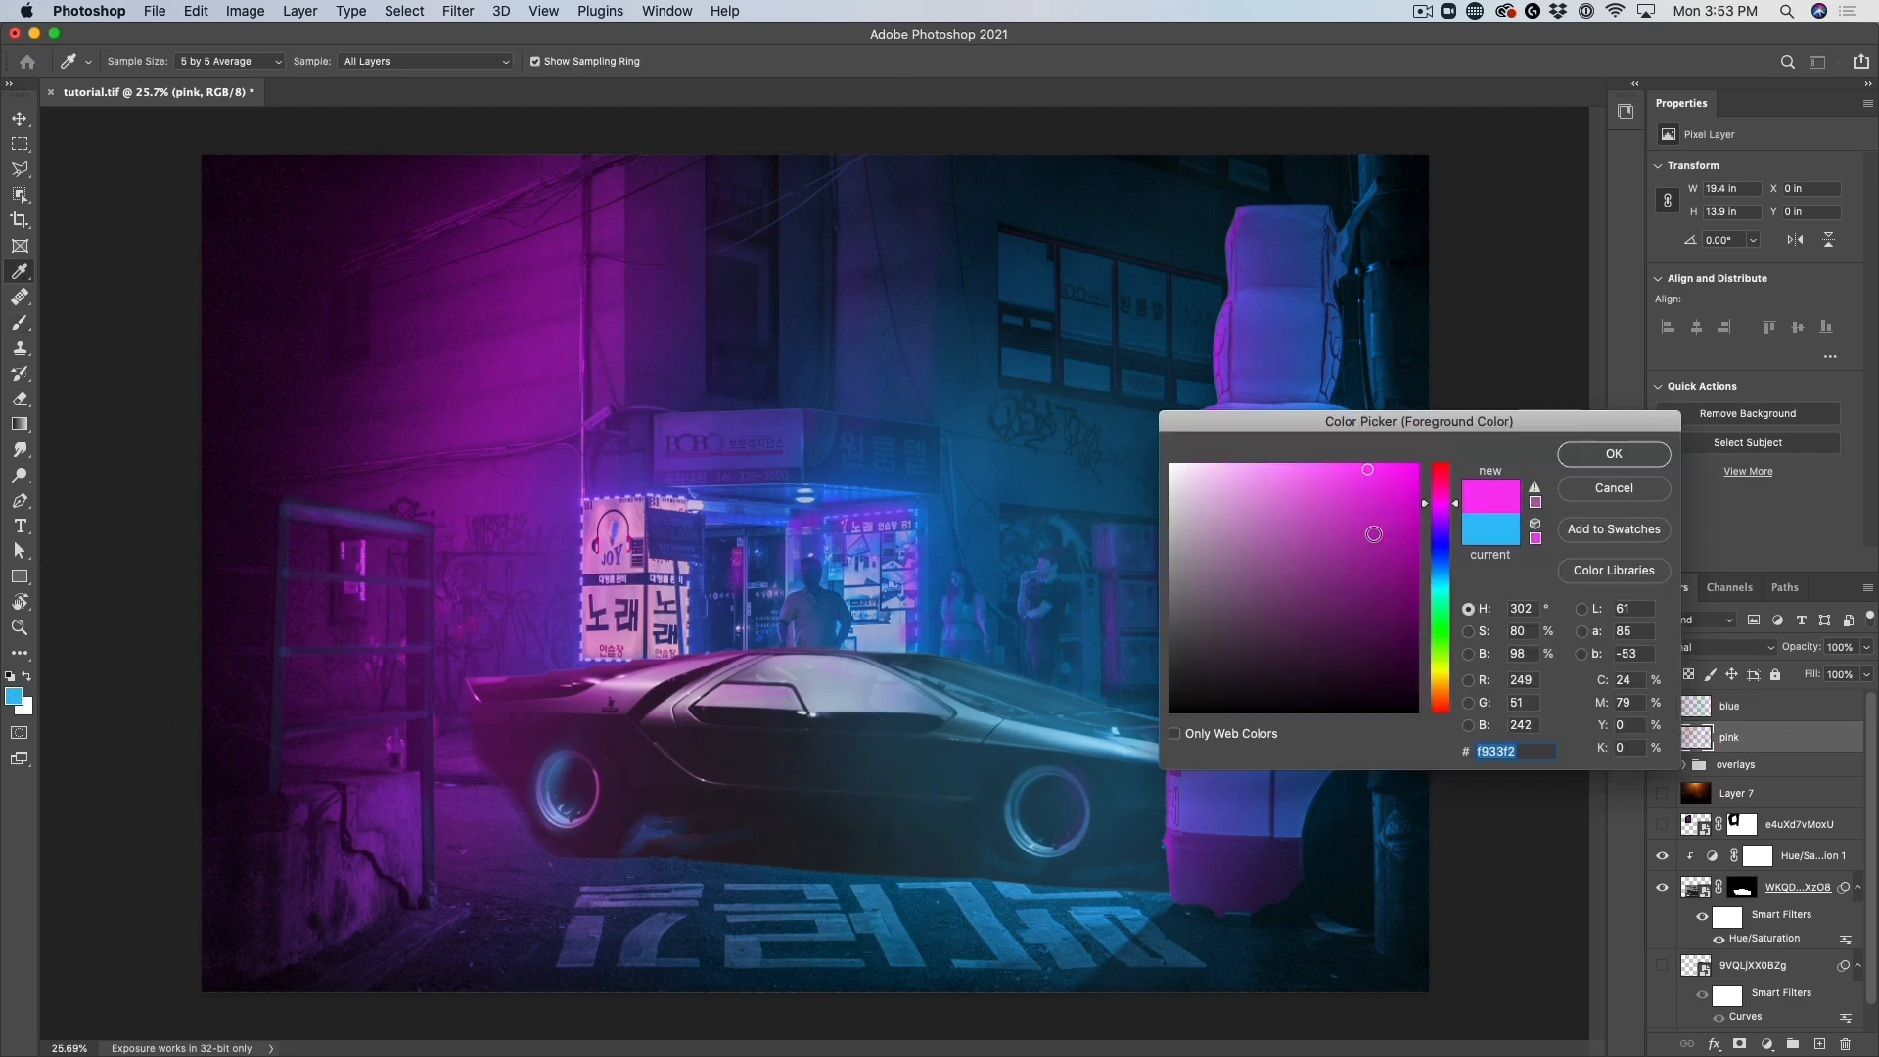
pyautogui.click(1615, 453)
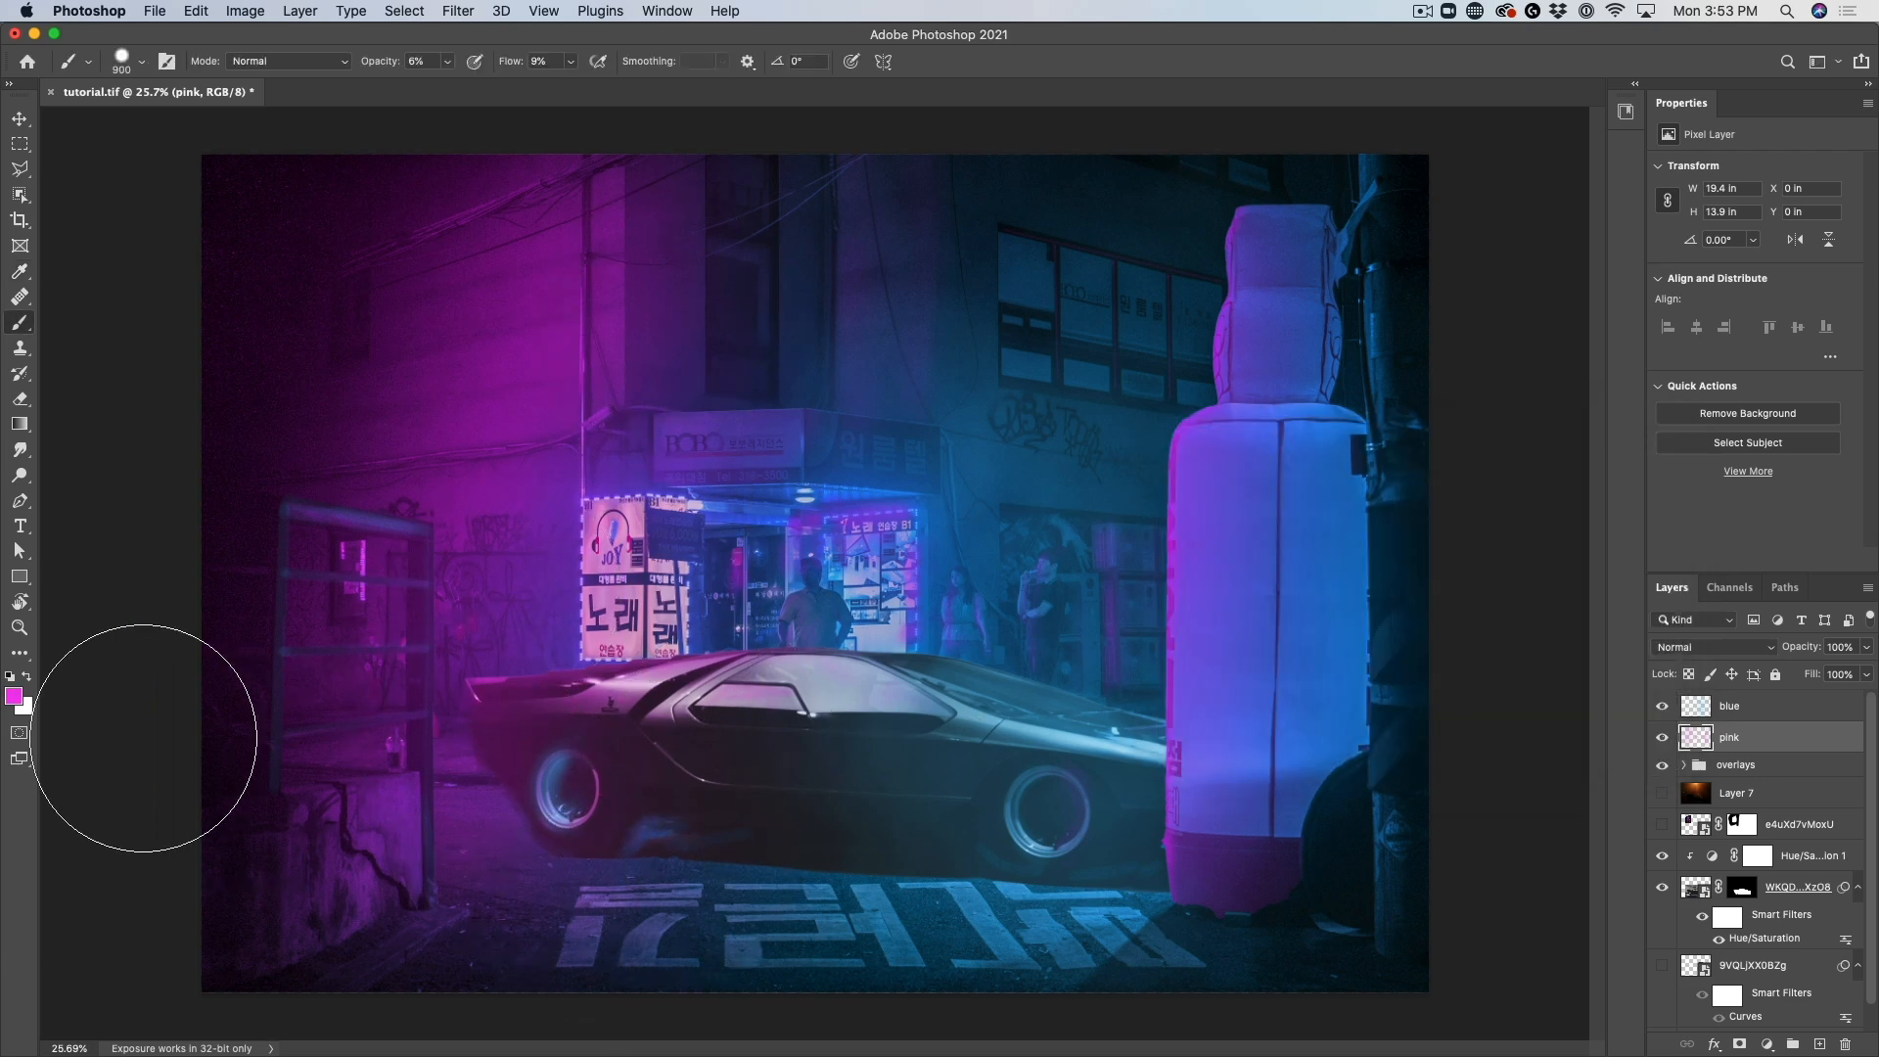
# Lighten the foreground color to a pale pink and brush a soft glow around the shop's lit signs
pyautogui.click(14, 696)
pyautogui.moveTo(1337, 476); pyautogui.dragTo(1268, 470)
pyautogui.click(1614, 453)
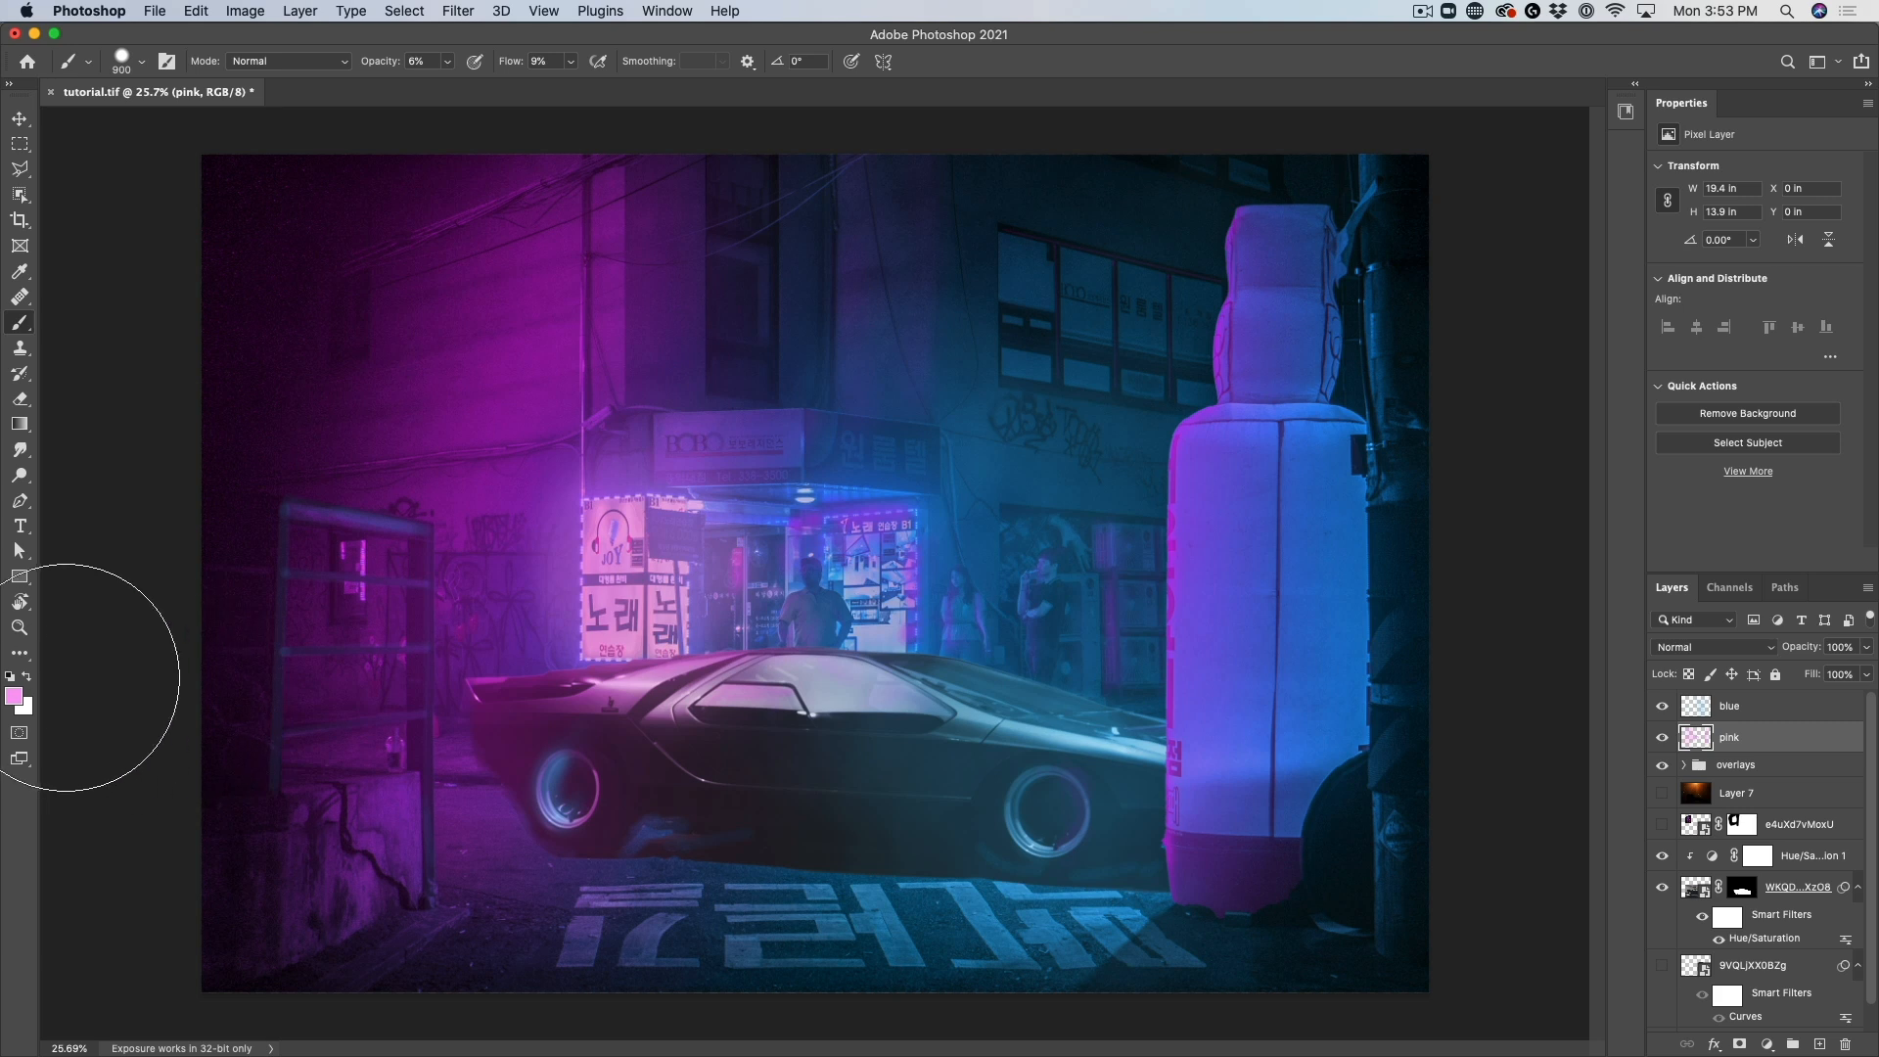
# Set the foreground color to pale blue #a8dbf5 and brush light haze over the building, shop front and car on the pink layer
pyautogui.click(14, 696)
pyautogui.moveTo(1446, 579); pyautogui.dragTo(1447, 574)
pyautogui.click(1247, 473)
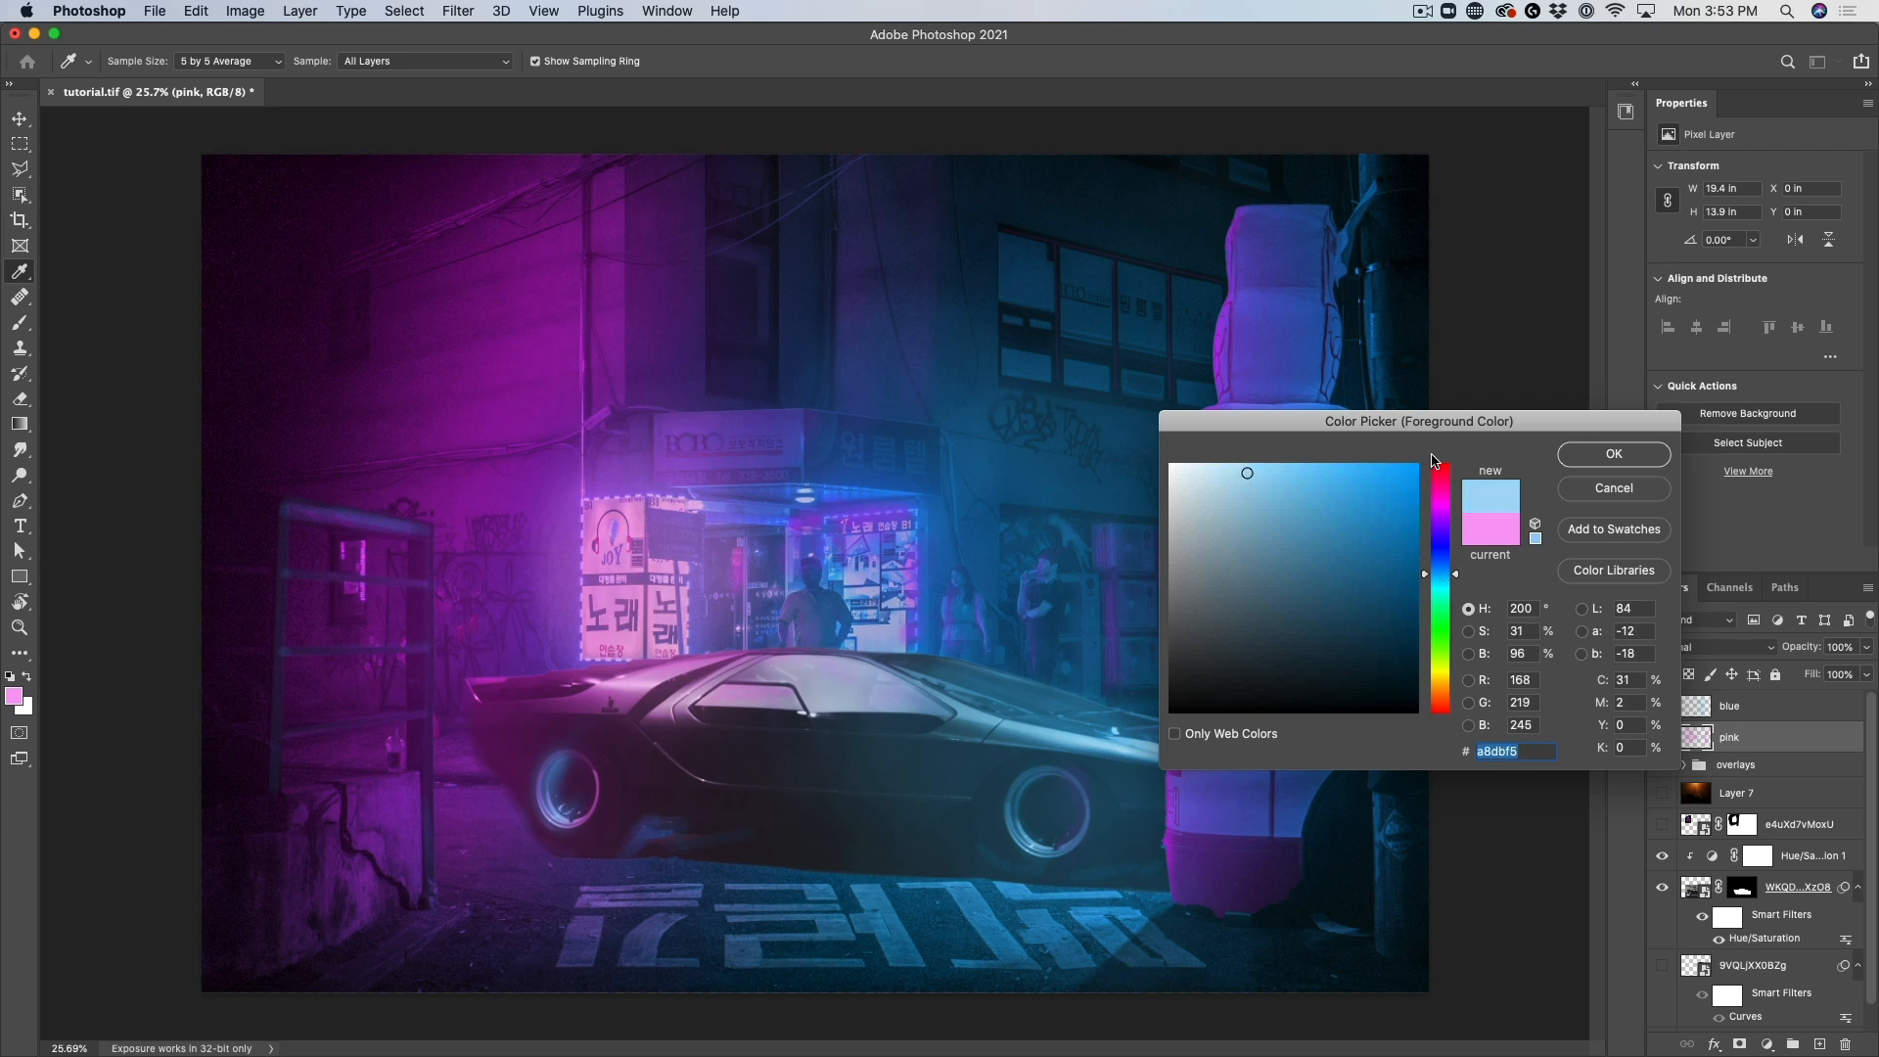
pyautogui.click(1610, 454)
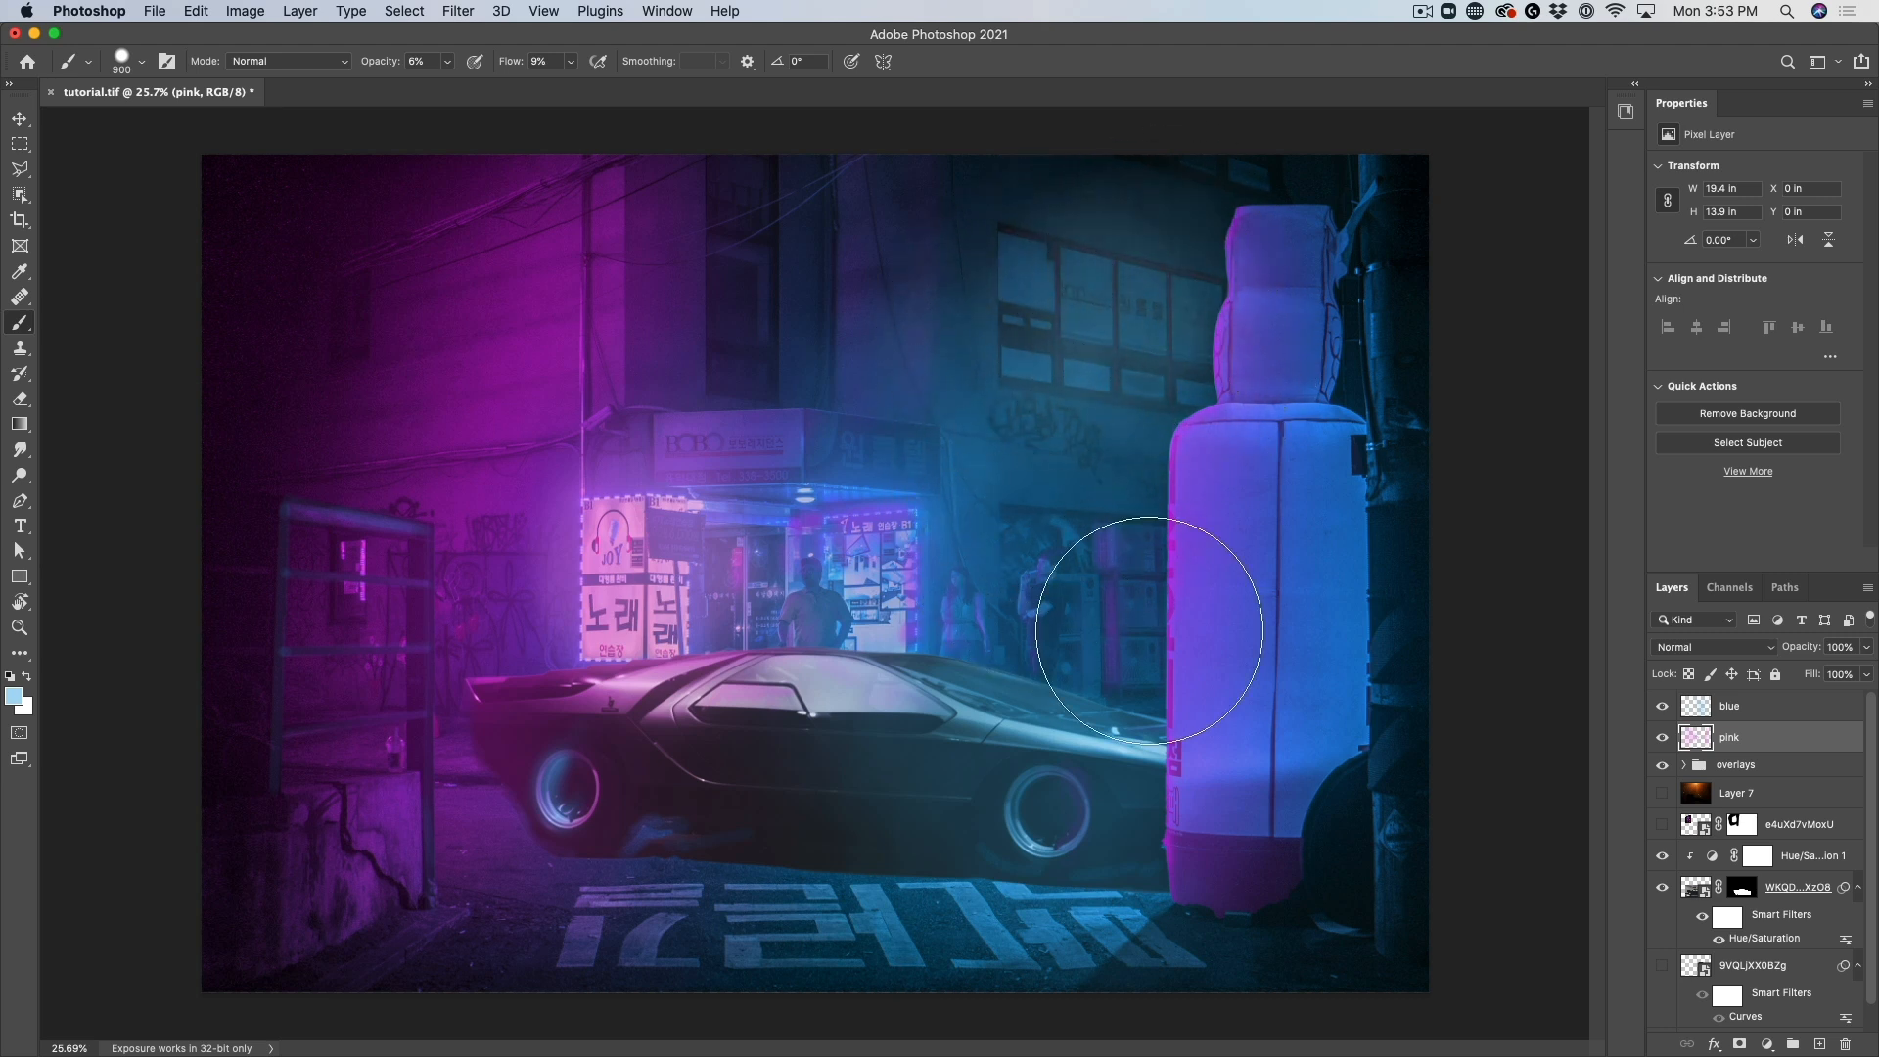
pyautogui.moveTo(1110, 275)
pyautogui.mouseDown()
pyautogui.moveTo(1272, 153)
pyautogui.moveTo(1187, 421)
pyautogui.moveTo(966, 347)
pyautogui.moveTo(1278, 384)
pyautogui.moveTo(1321, 574)
pyautogui.moveTo(1229, 671)
pyautogui.moveTo(868, 650)
pyautogui.moveTo(1496, 899)
pyautogui.moveTo(1312, 914)
pyautogui.moveTo(1242, 944)
pyautogui.moveTo(952, 956)
pyautogui.moveTo(398, 894)
pyautogui.moveTo(663, 902)
pyautogui.moveTo(386, 818)
pyautogui.moveTo(418, 911)
pyautogui.moveTo(915, 943)
pyautogui.moveTo(1390, 862)
pyautogui.moveTo(586, 939)
pyautogui.moveTo(1340, 942)
pyautogui.moveTo(738, 796)
pyautogui.moveTo(637, 890)
pyautogui.moveTo(1426, 872)
pyautogui.moveTo(549, 836)
pyautogui.moveTo(688, 898)
pyautogui.moveTo(981, 611)
pyautogui.moveTo(1287, 498)
pyautogui.moveTo(273, 674)
pyautogui.mouseUp()
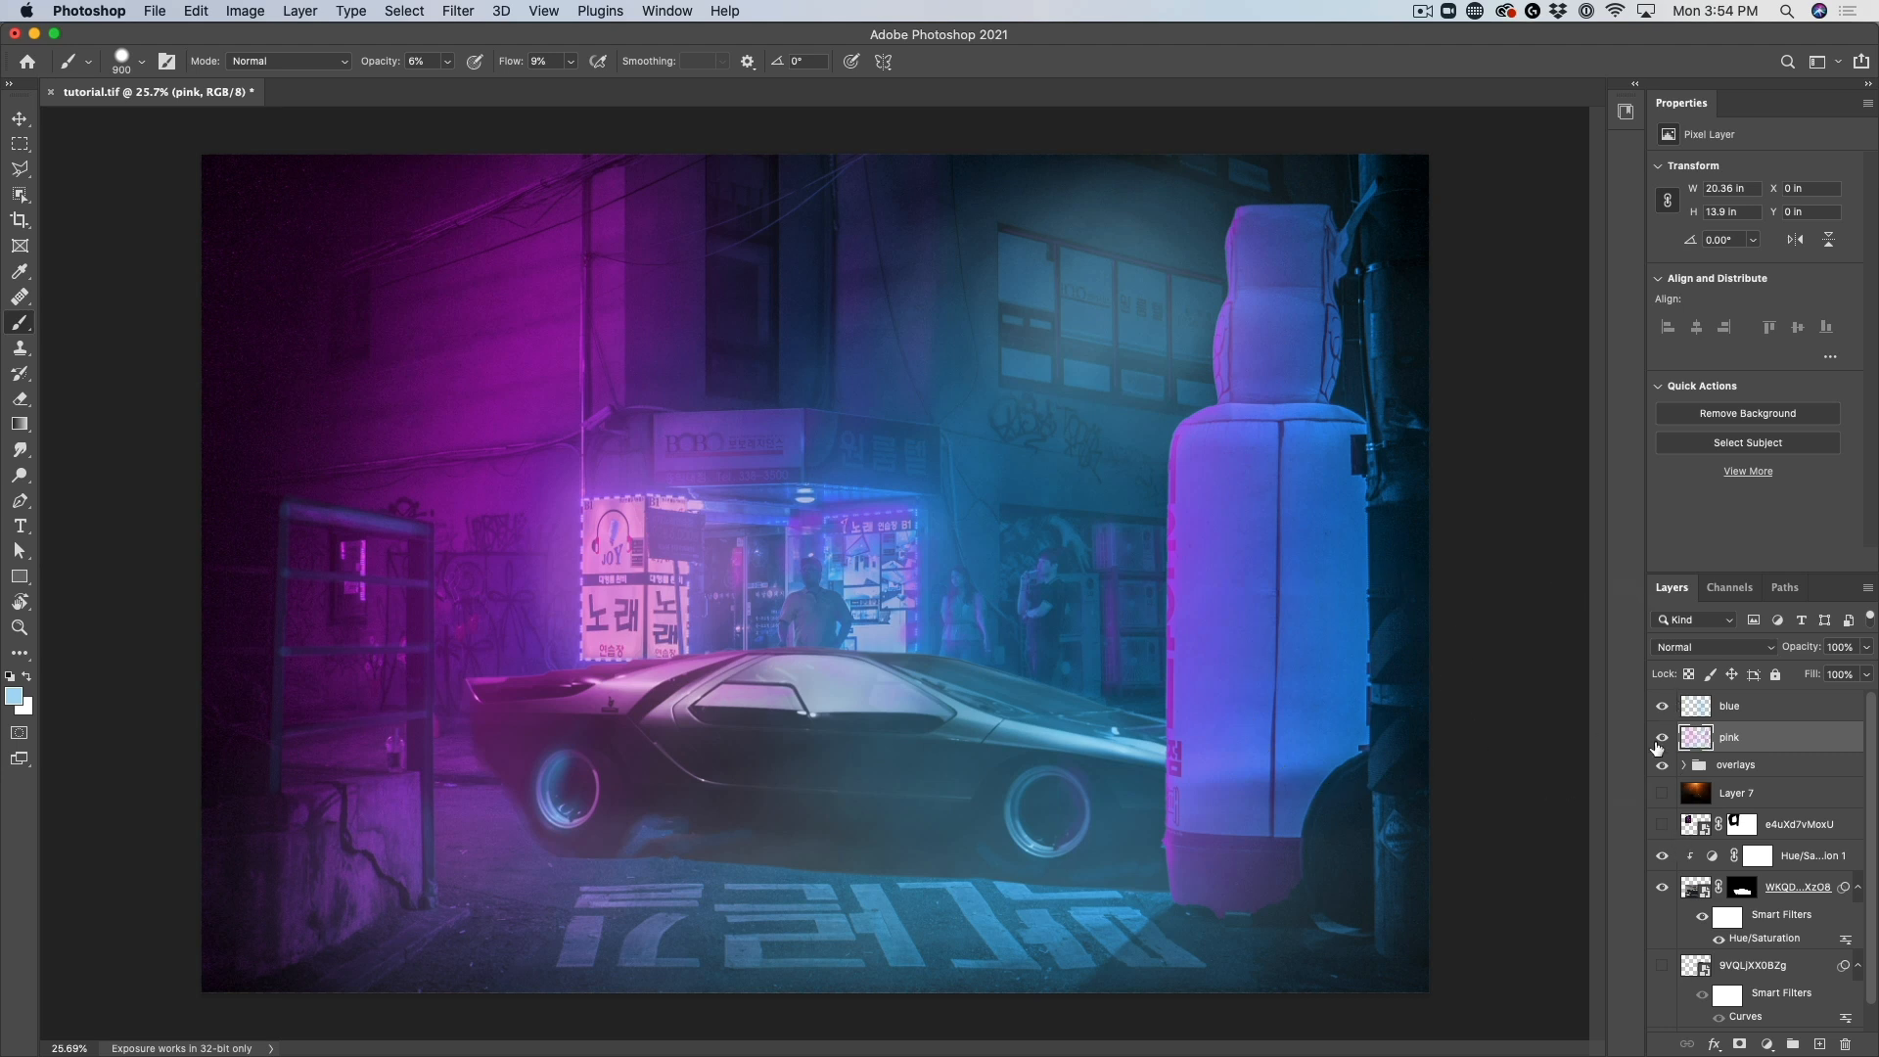
# Brush light pink #f5a8ef haze over the magenta wall and the car's rear, and compare the picture without and with the pink and blue layers
pyautogui.click(14, 696)
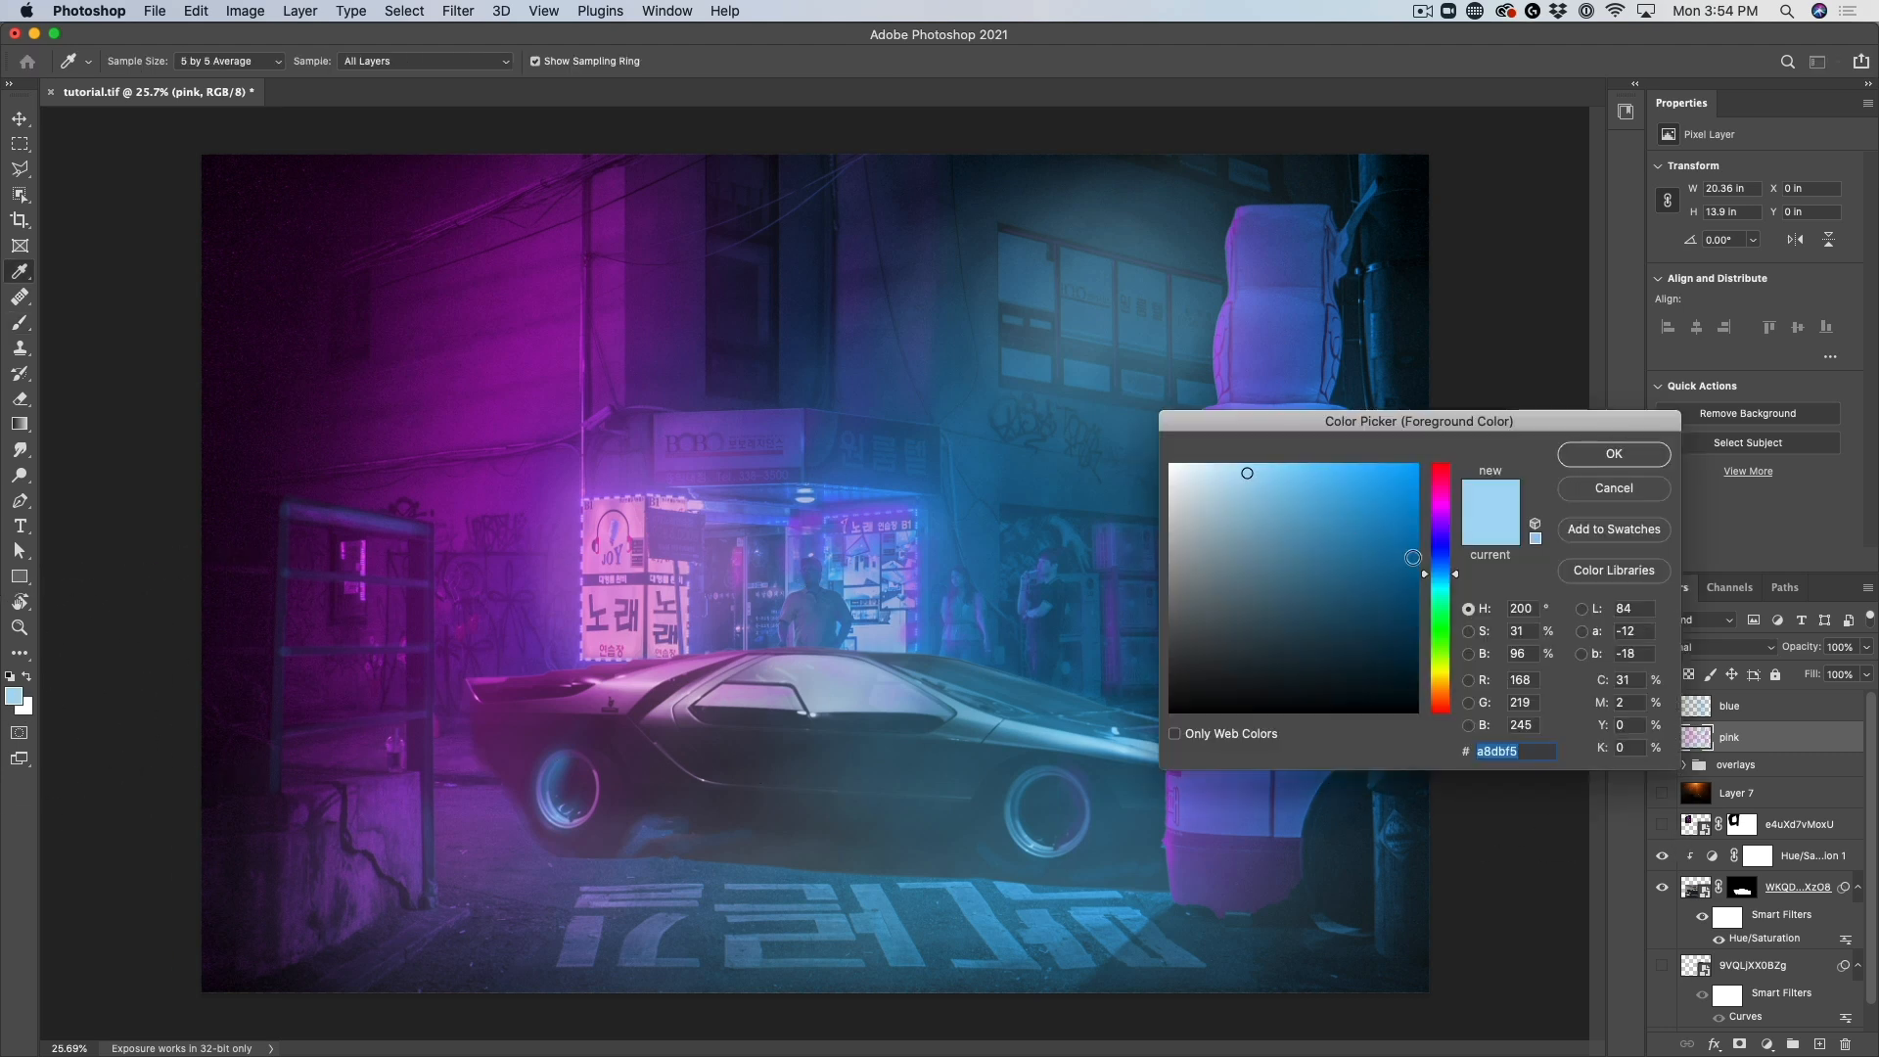
pyautogui.moveTo(1445, 532); pyautogui.dragTo(1444, 507)
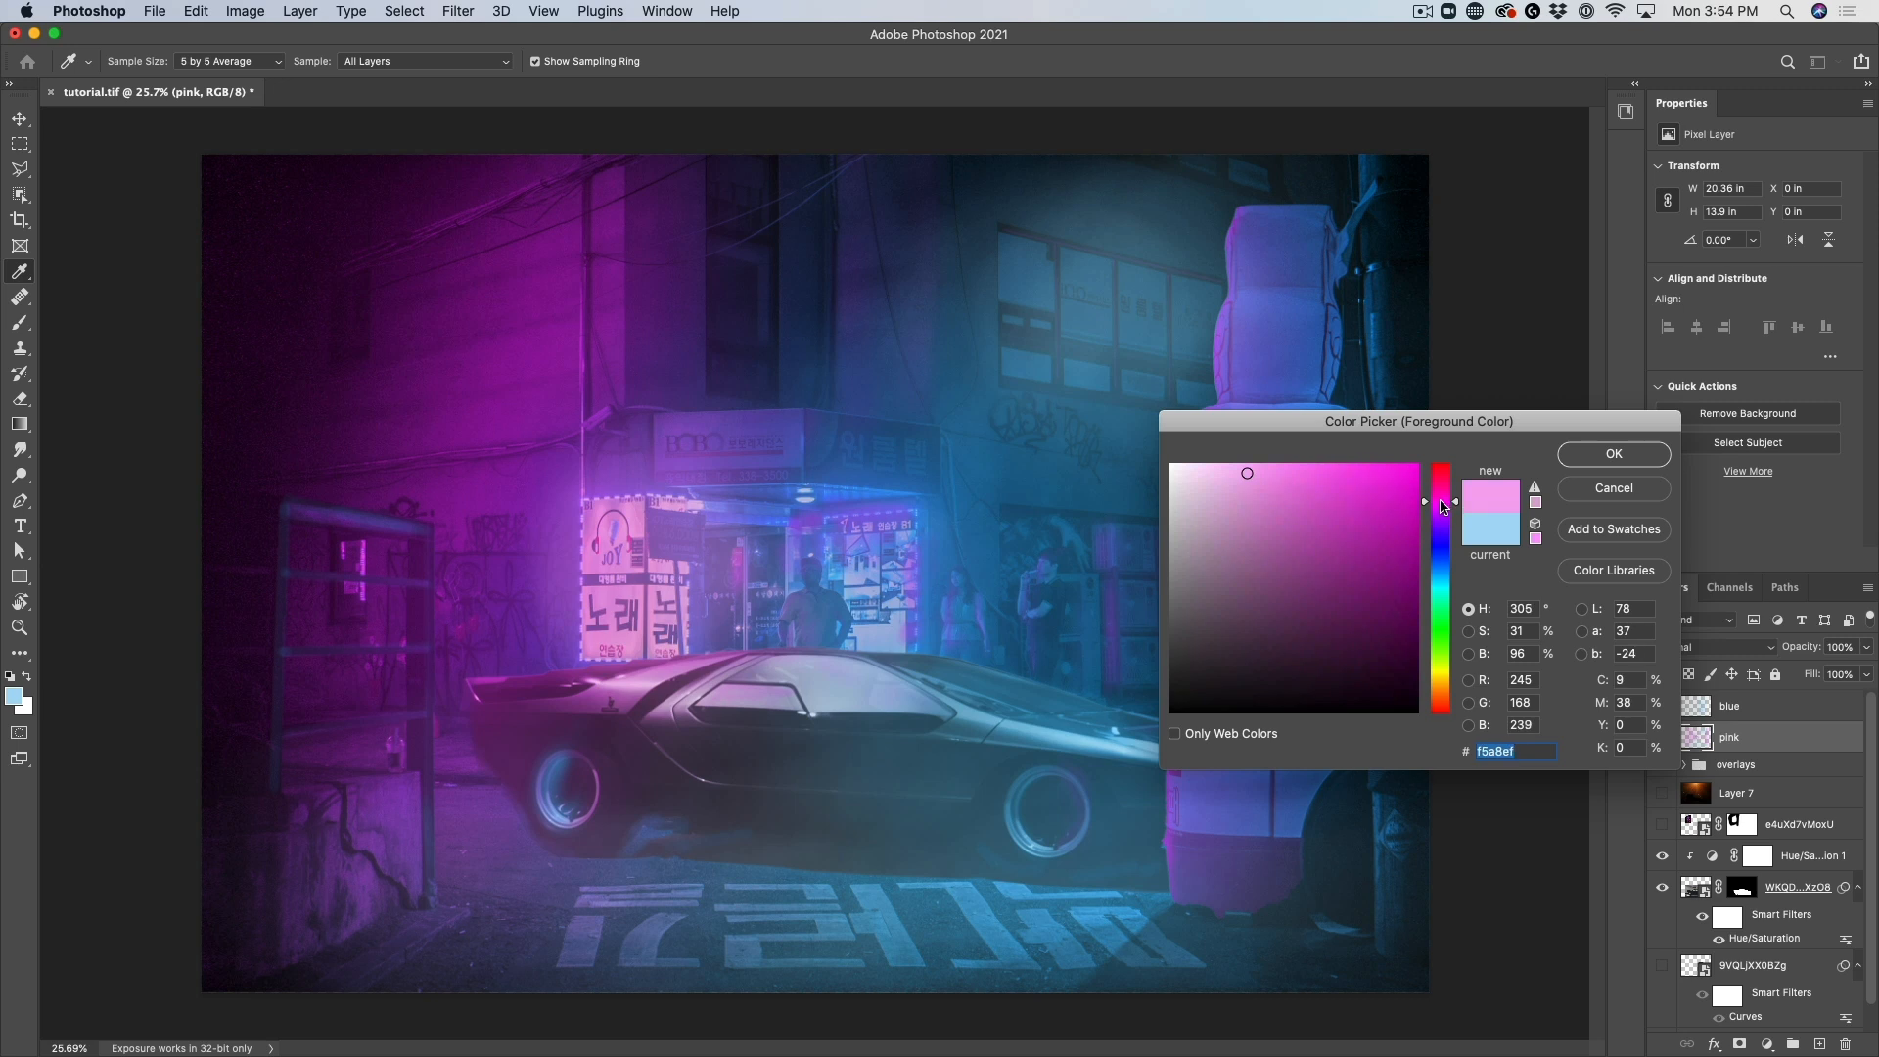
pyautogui.click(1614, 453)
pyautogui.moveTo(458, 637)
pyautogui.mouseDown()
pyautogui.moveTo(453, 868)
pyautogui.moveTo(496, 901)
pyautogui.moveTo(609, 603)
pyautogui.moveTo(350, 672)
pyautogui.moveTo(269, 852)
pyautogui.moveTo(438, 886)
pyautogui.moveTo(629, 677)
pyautogui.moveTo(240, 814)
pyautogui.moveTo(333, 542)
pyautogui.moveTo(333, 725)
pyautogui.moveTo(429, 878)
pyautogui.moveTo(806, 862)
pyautogui.moveTo(973, 785)
pyautogui.moveTo(538, 801)
pyautogui.moveTo(472, 583)
pyautogui.moveTo(355, 856)
pyautogui.moveTo(1211, 817)
pyautogui.moveTo(826, 967)
pyautogui.moveTo(656, 998)
pyautogui.moveTo(511, 524)
pyautogui.moveTo(527, 296)
pyautogui.moveTo(335, 406)
pyautogui.moveTo(294, 390)
pyautogui.moveTo(408, 175)
pyautogui.moveTo(342, 441)
pyautogui.moveTo(675, 245)
pyautogui.moveTo(639, 254)
pyautogui.moveTo(523, 403)
pyautogui.moveTo(735, 241)
pyautogui.moveTo(545, 433)
pyautogui.moveTo(447, 576)
pyautogui.moveTo(727, 272)
pyautogui.moveTo(561, 468)
pyautogui.moveTo(734, 782)
pyautogui.mouseUp()
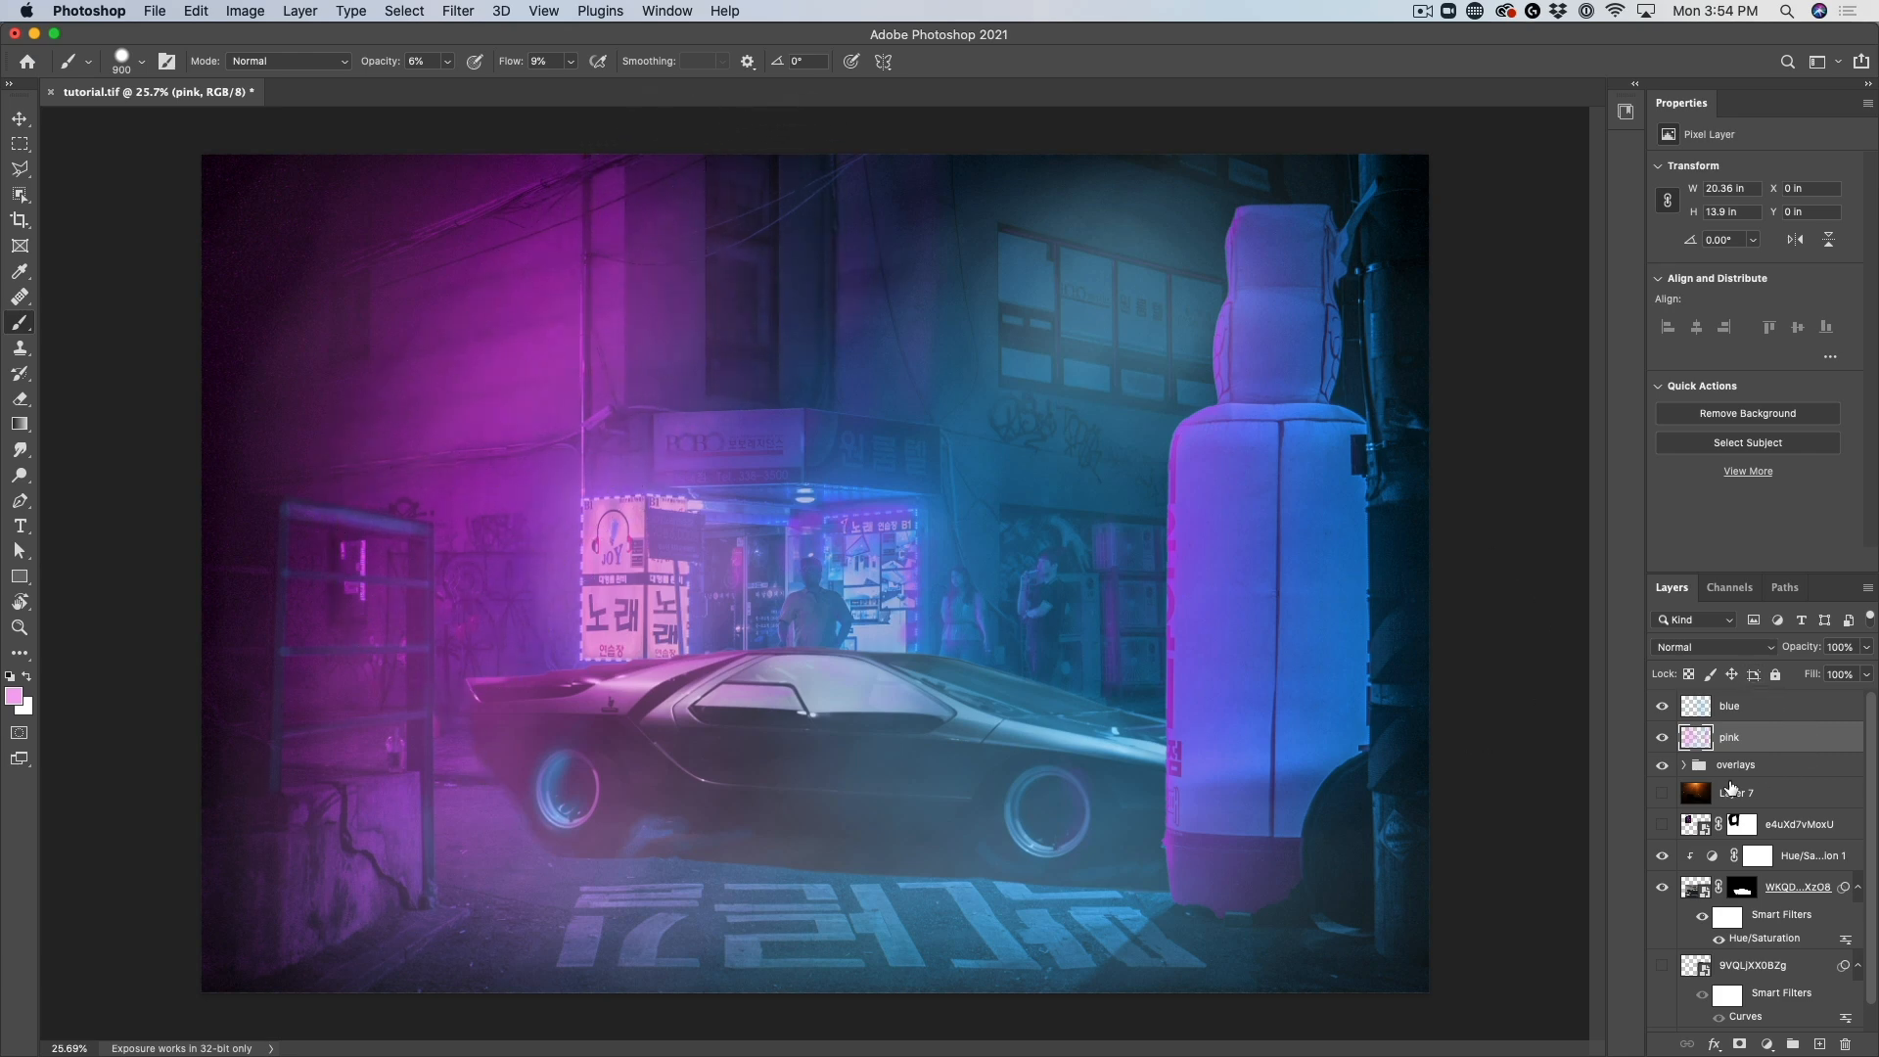
pyautogui.click(1664, 739)
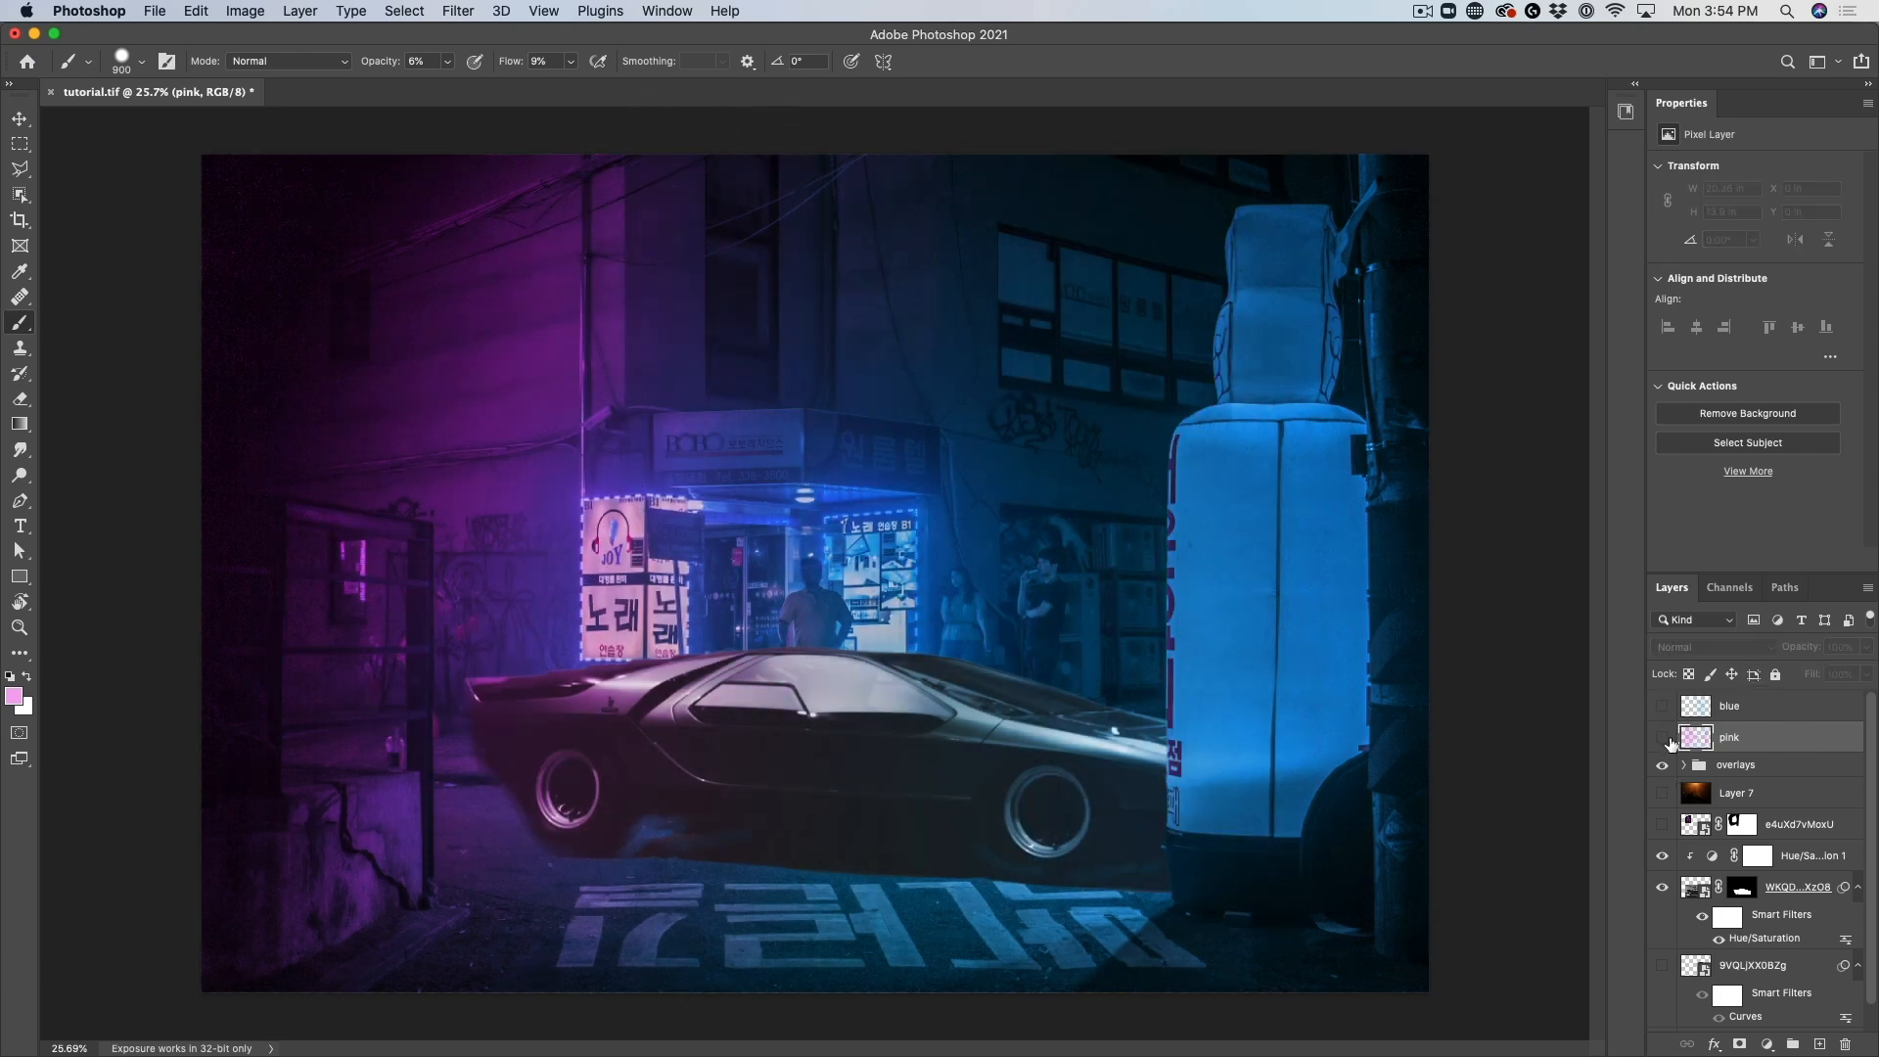
pyautogui.click(1663, 738)
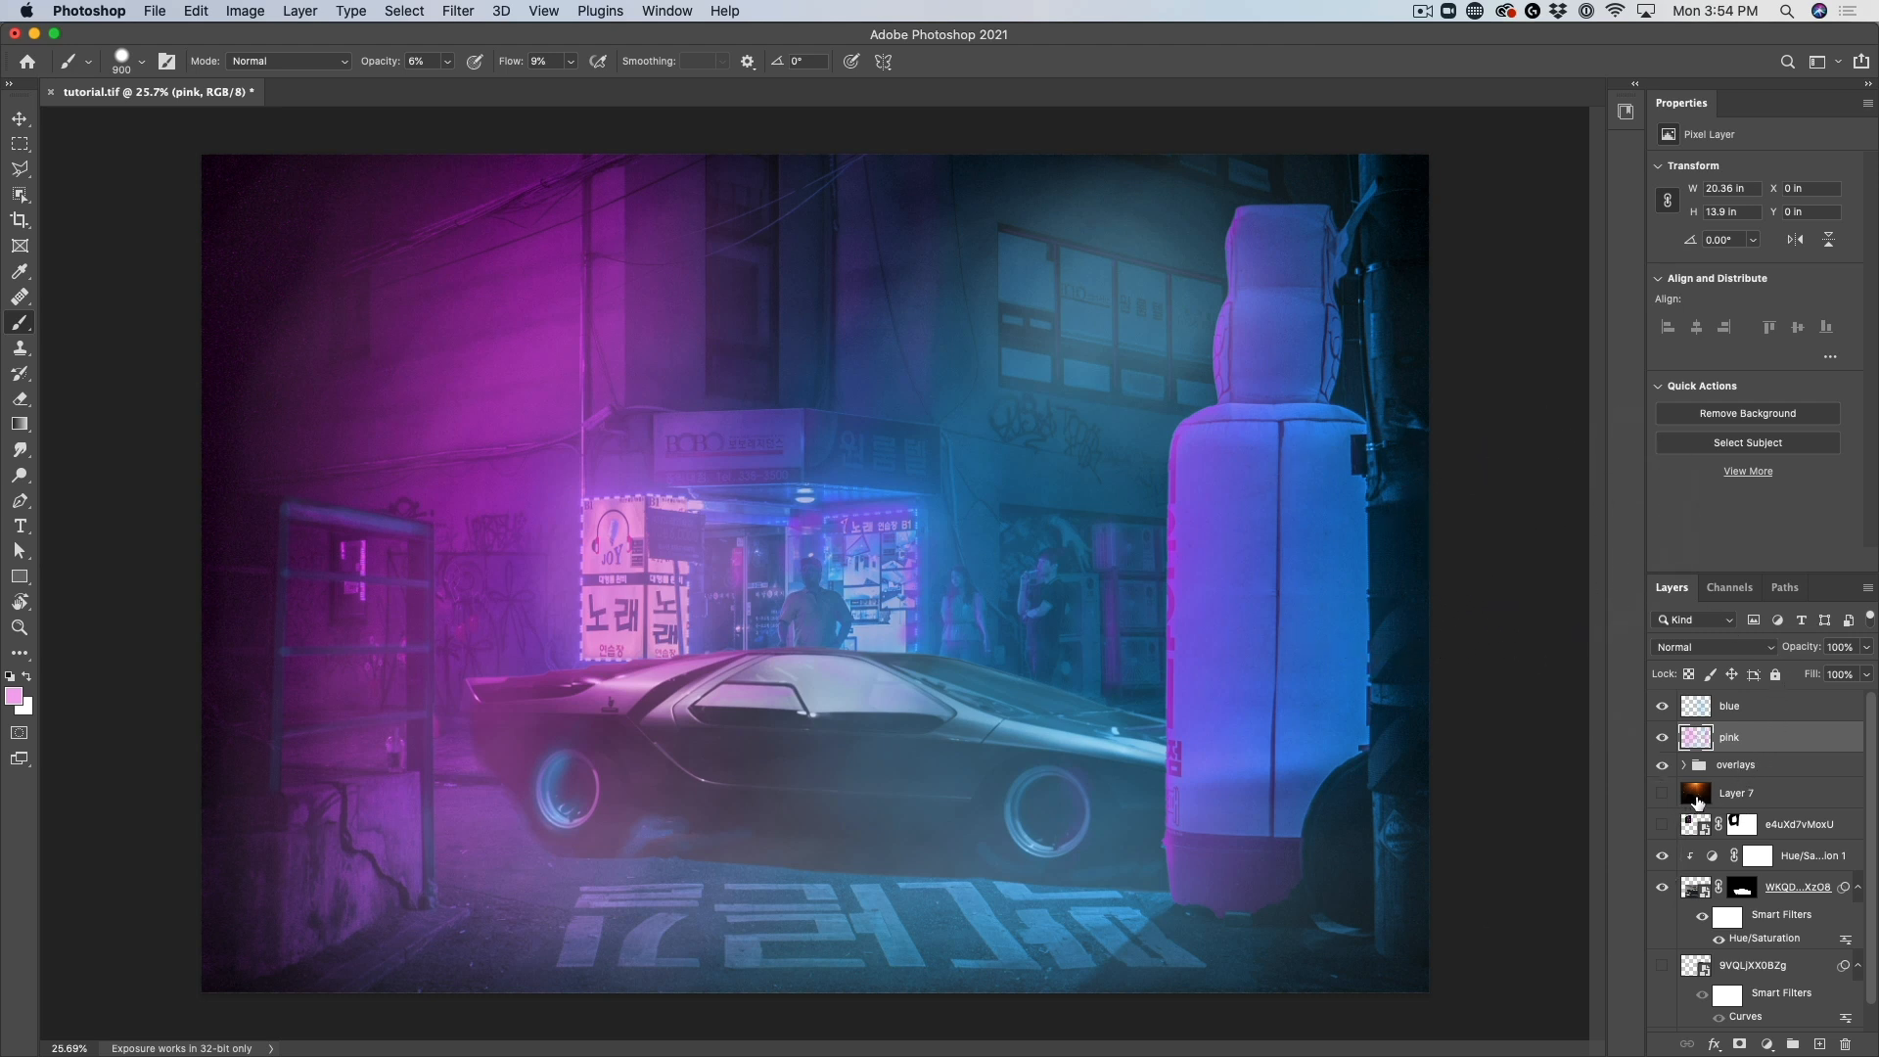
# Turn on the visibility of Layer 7 with the sparks, the e4uXd7vMoxU face layer and the neon STELLA window layer
pyautogui.click(1663, 794)
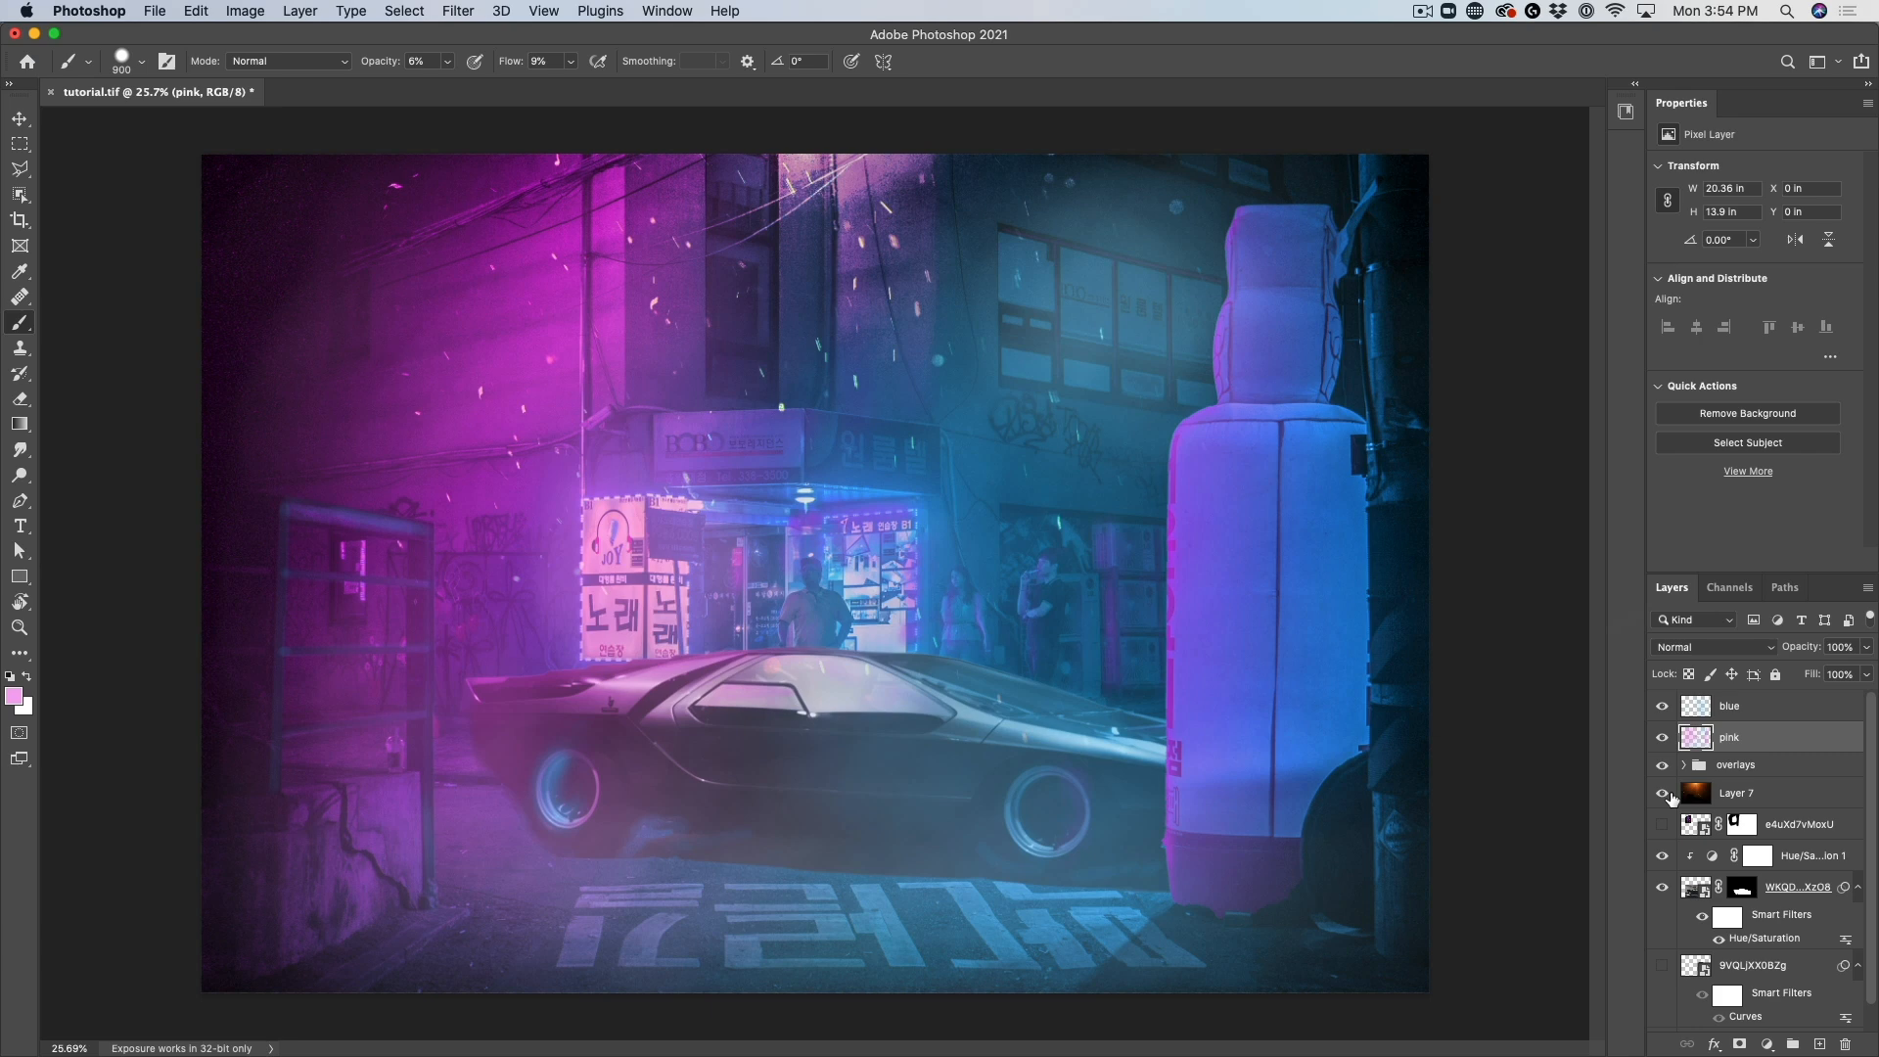
pyautogui.click(1732, 798)
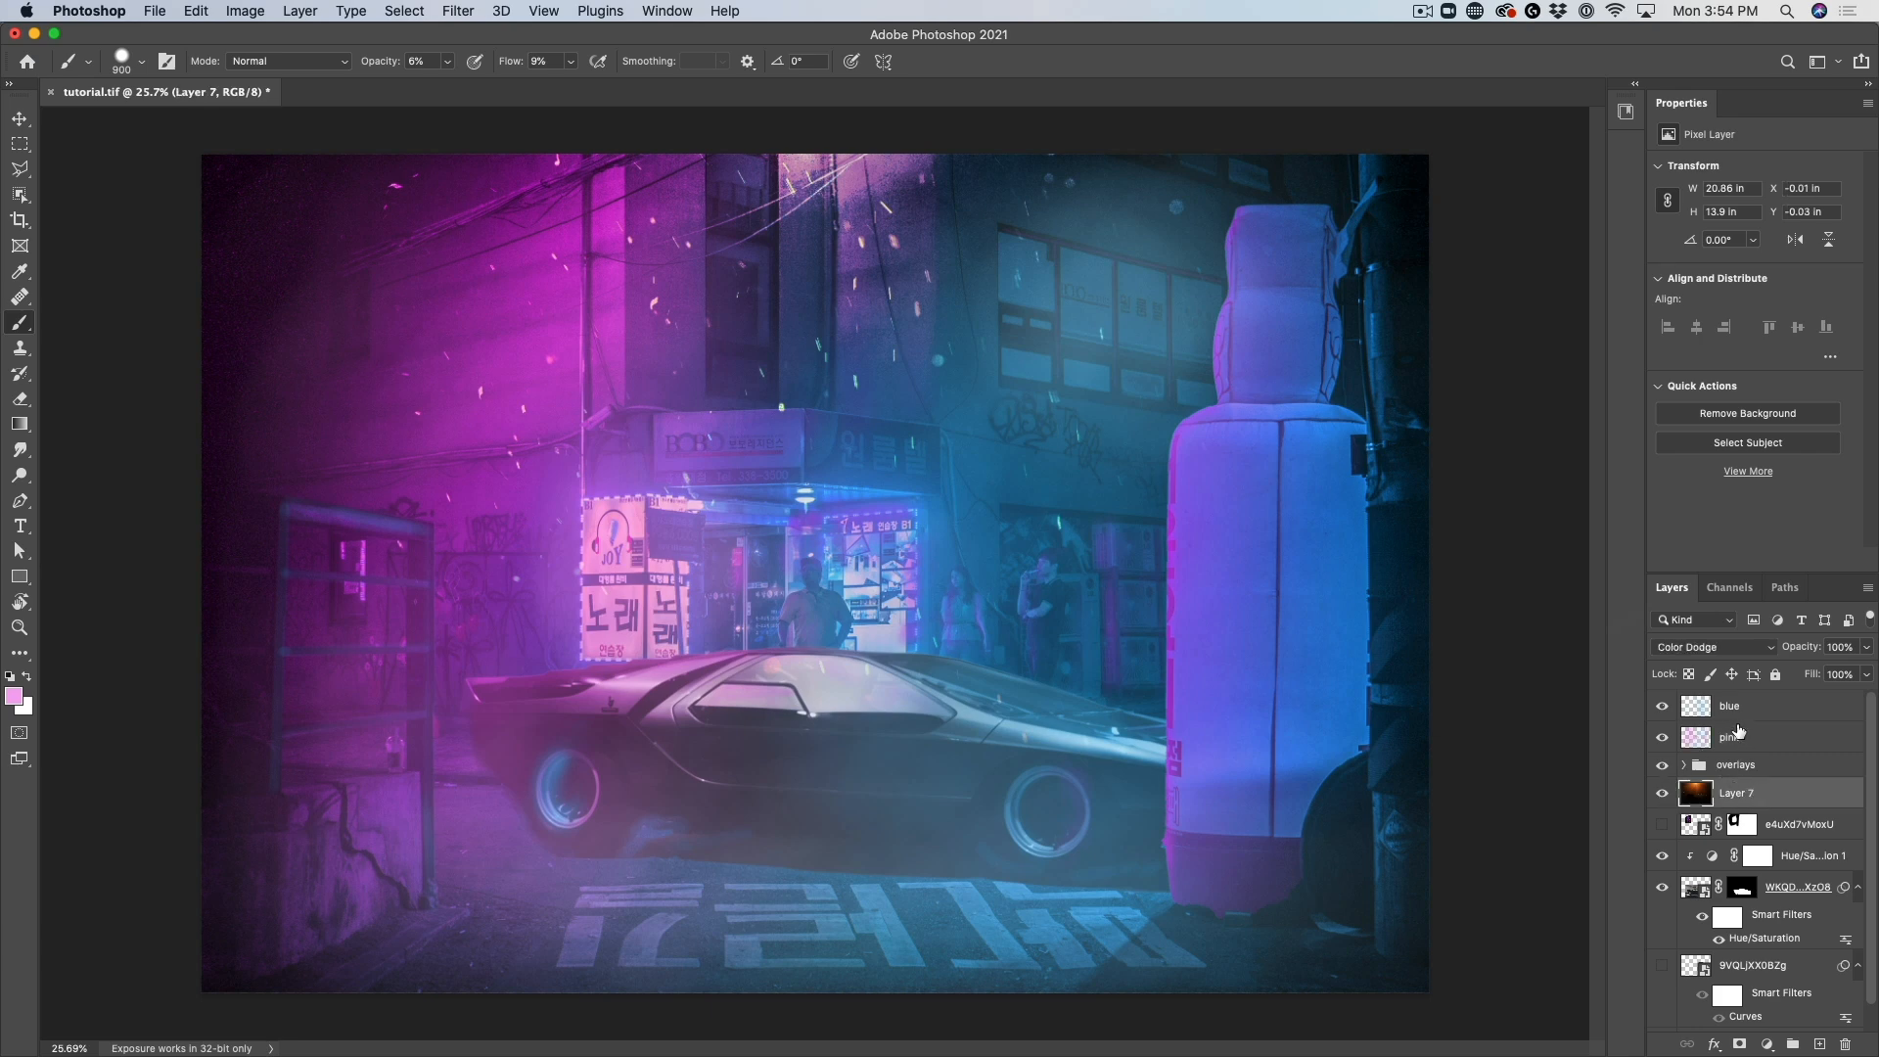
pyautogui.click(1666, 826)
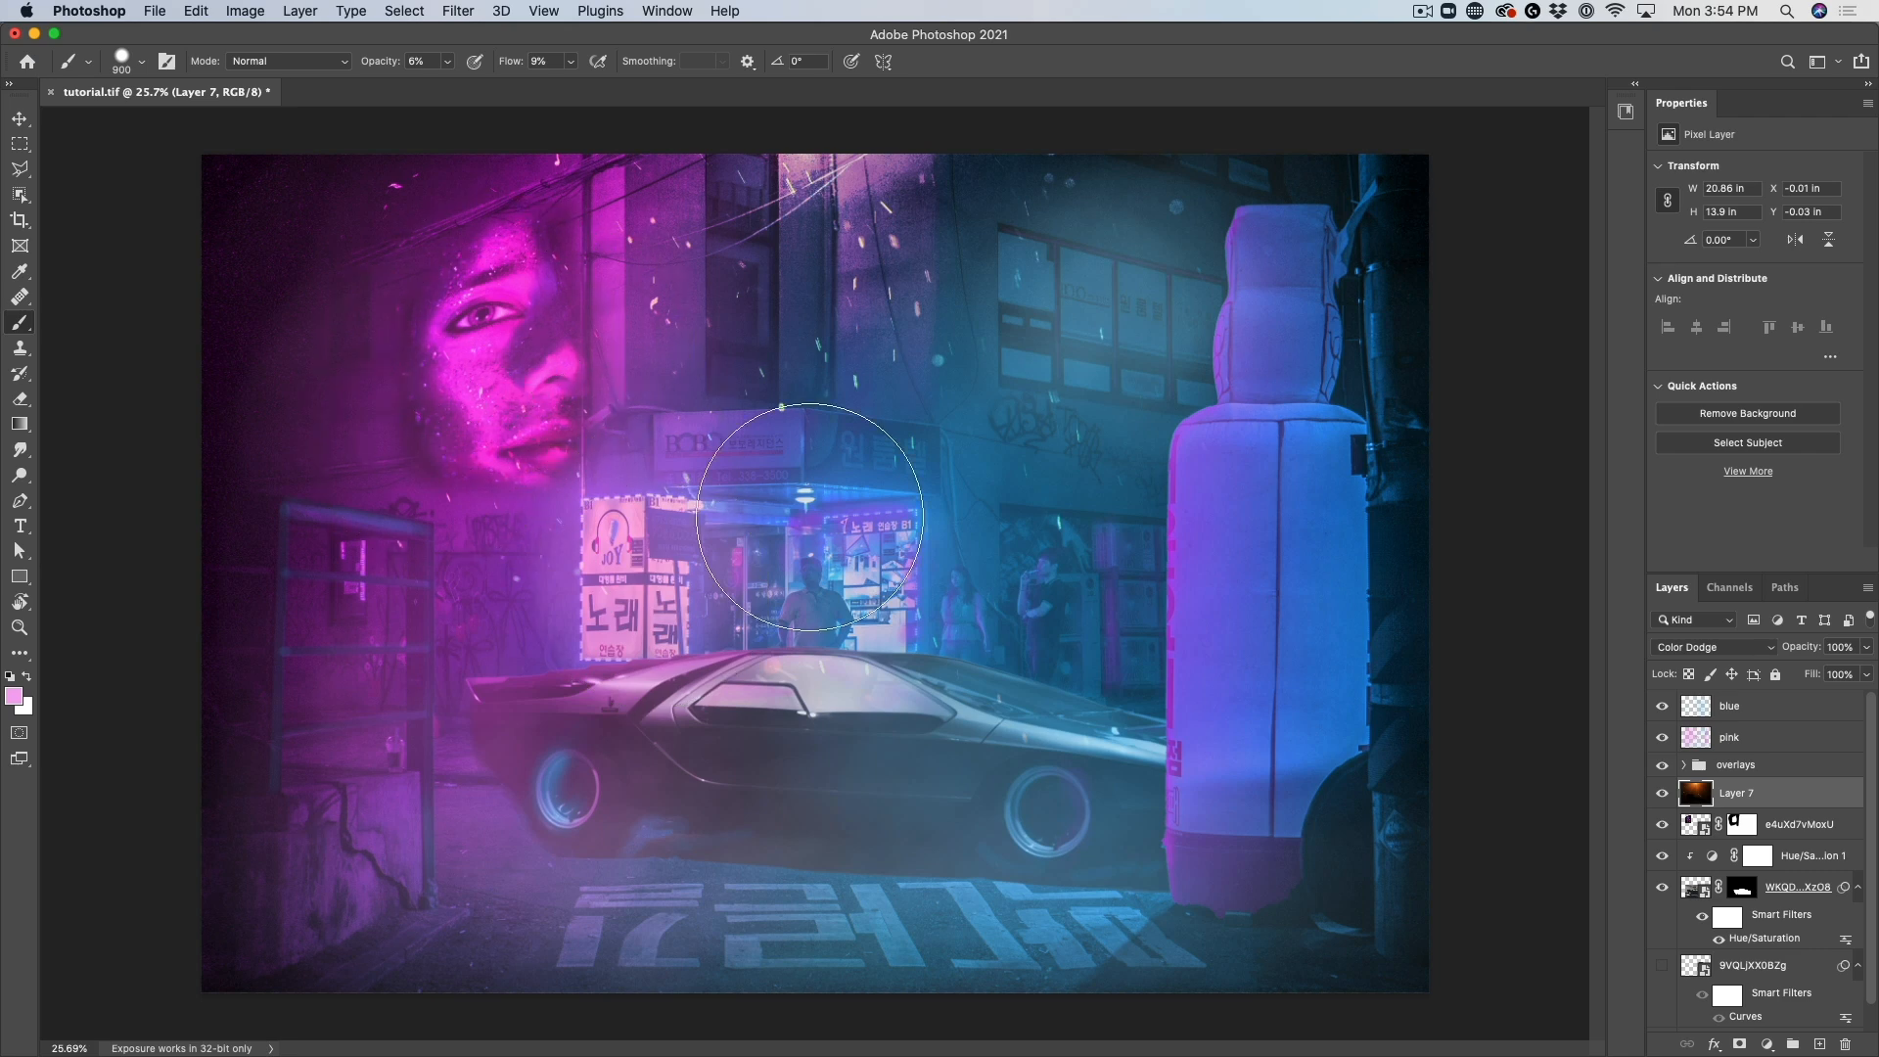
pyautogui.click(1666, 825)
pyautogui.click(1666, 825)
pyautogui.click(1663, 966)
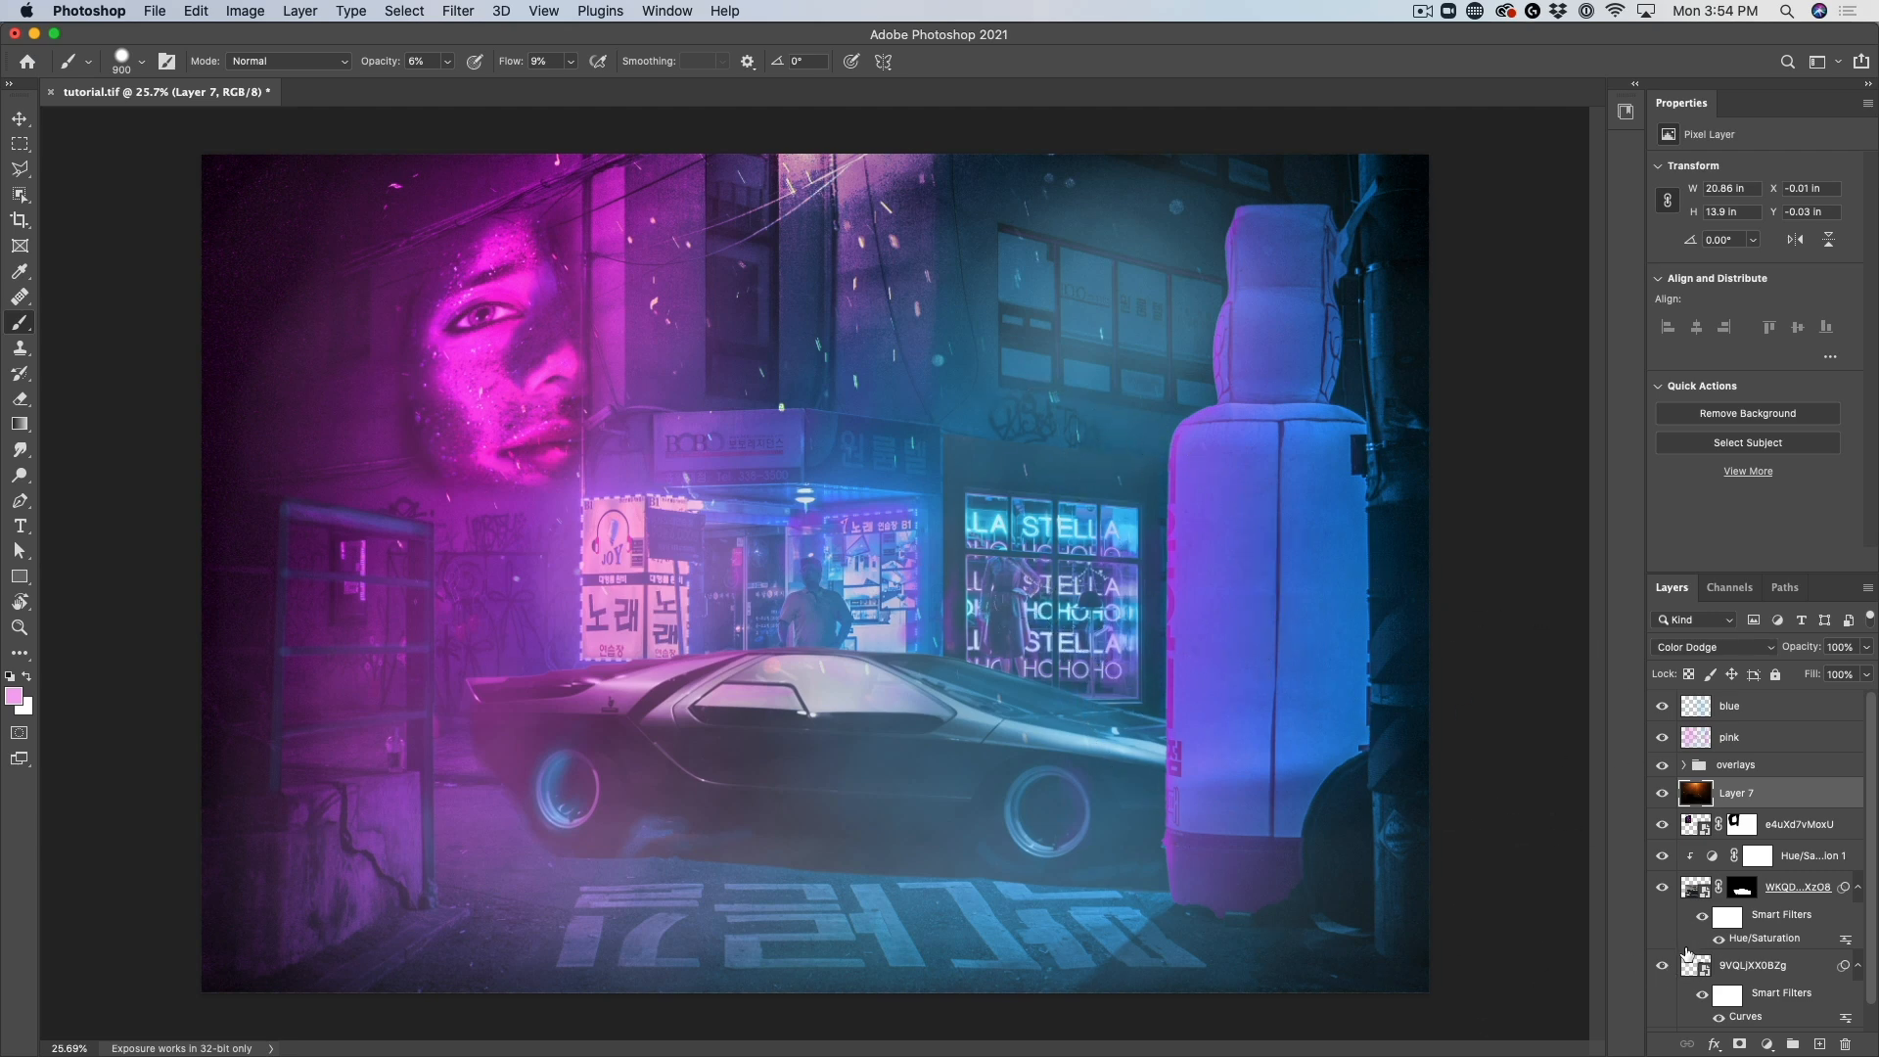
# Open the contents of the neon STELLA window smart object
pyautogui.click(1700, 967)
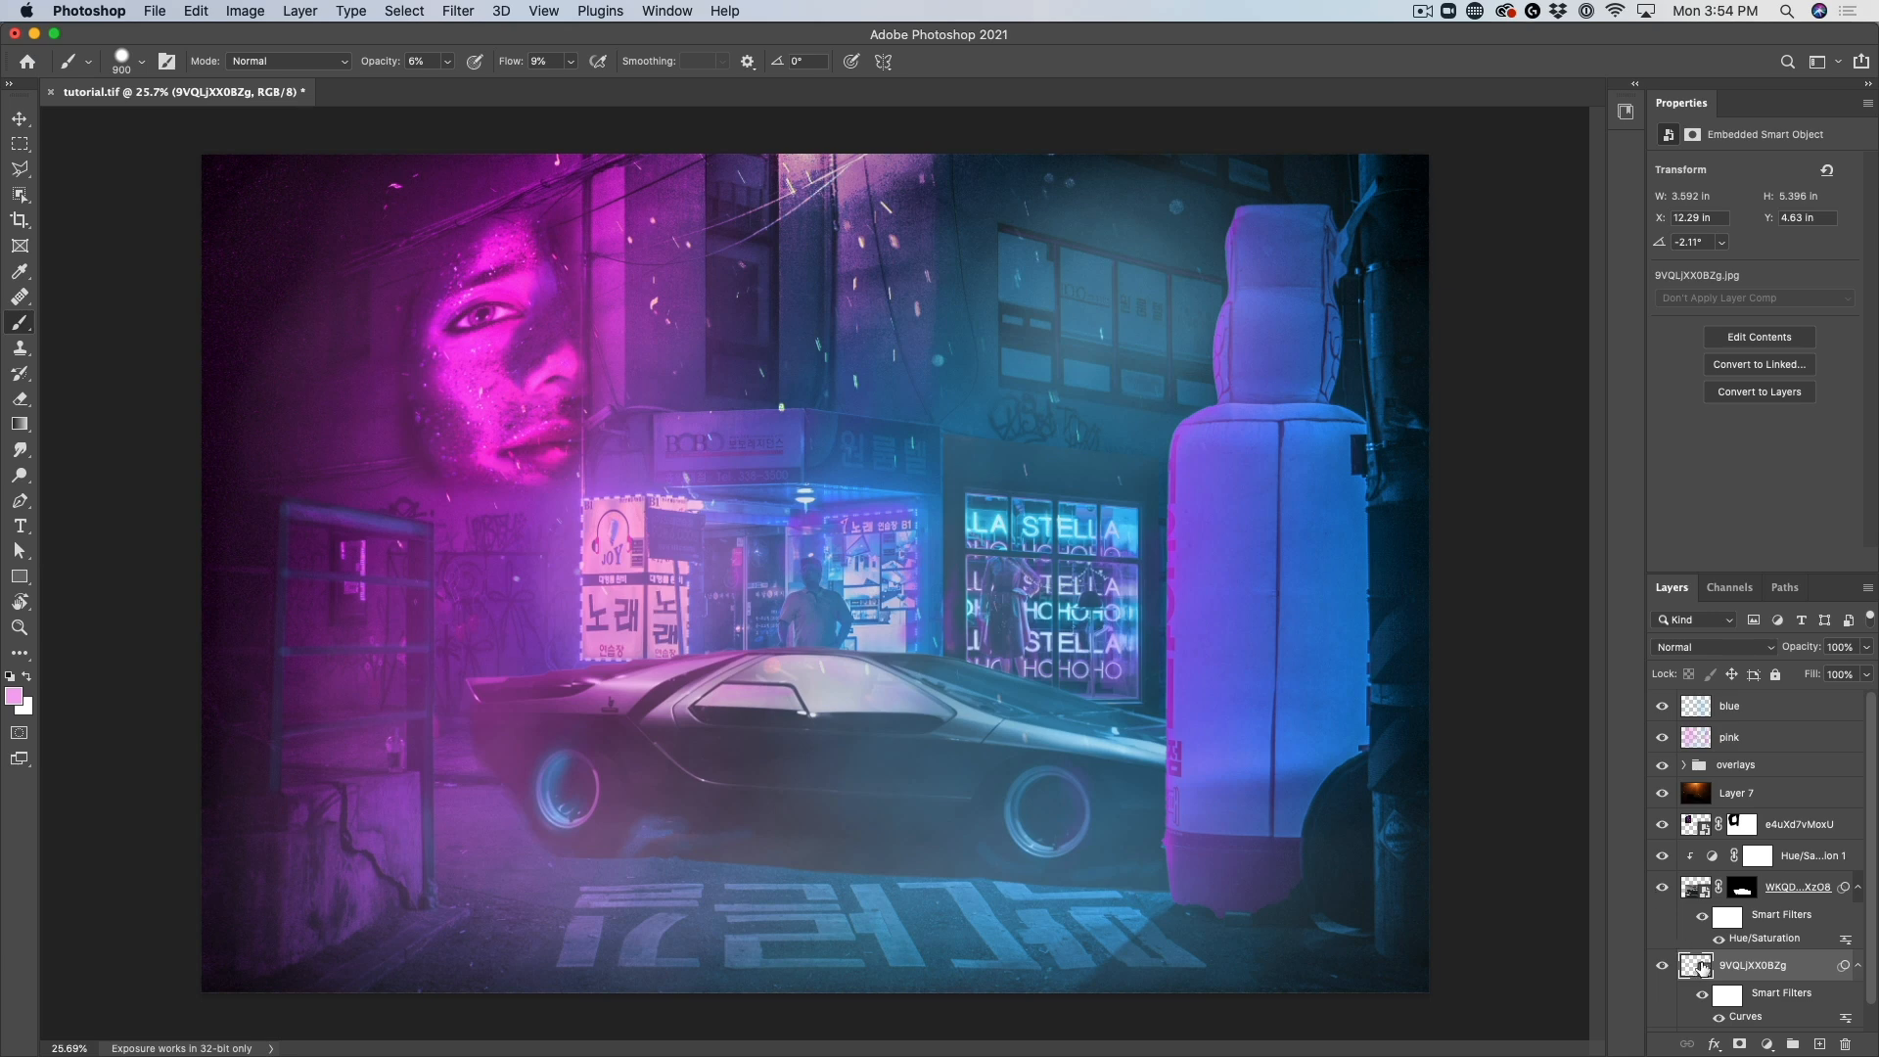
pyautogui.doubleClick(1703, 967)
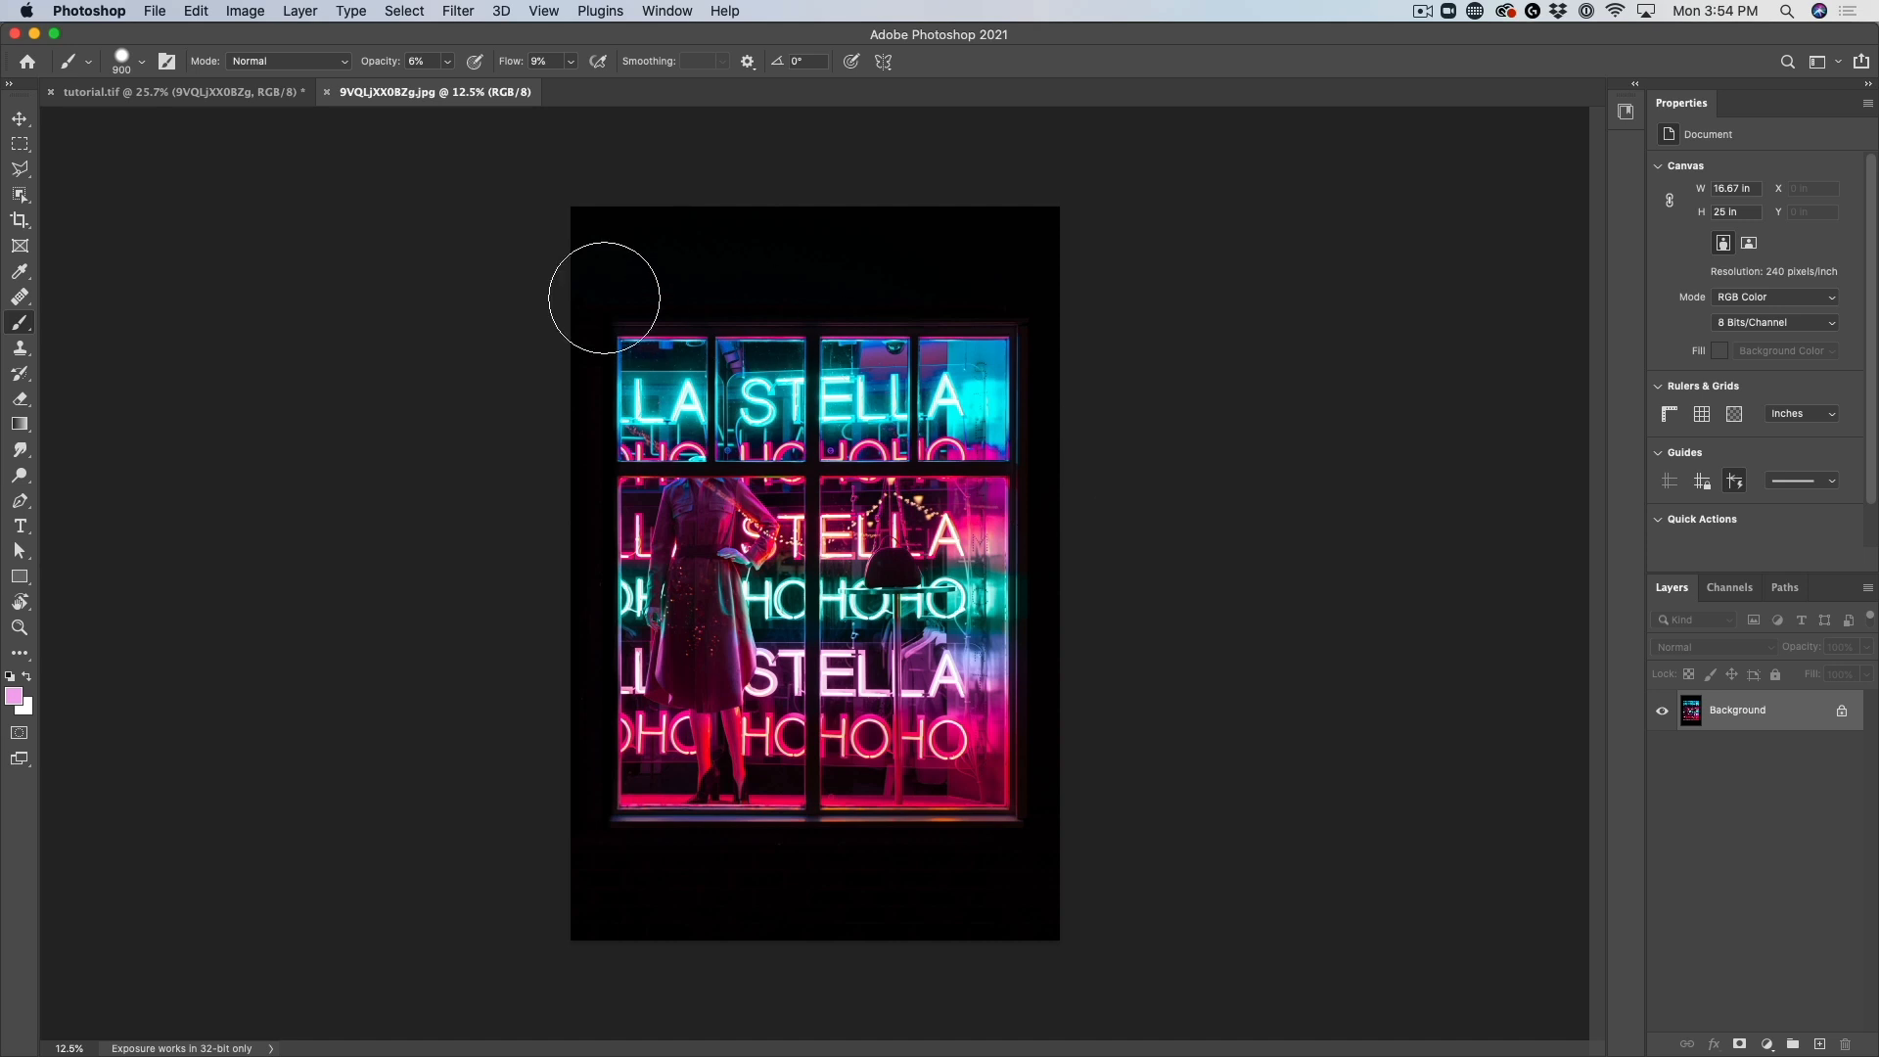
# Return to tutorial.tif, reset the neon STELLA window layer's transform and scale it to 21.77% on the wall beside the shop
pyautogui.click(181, 92)
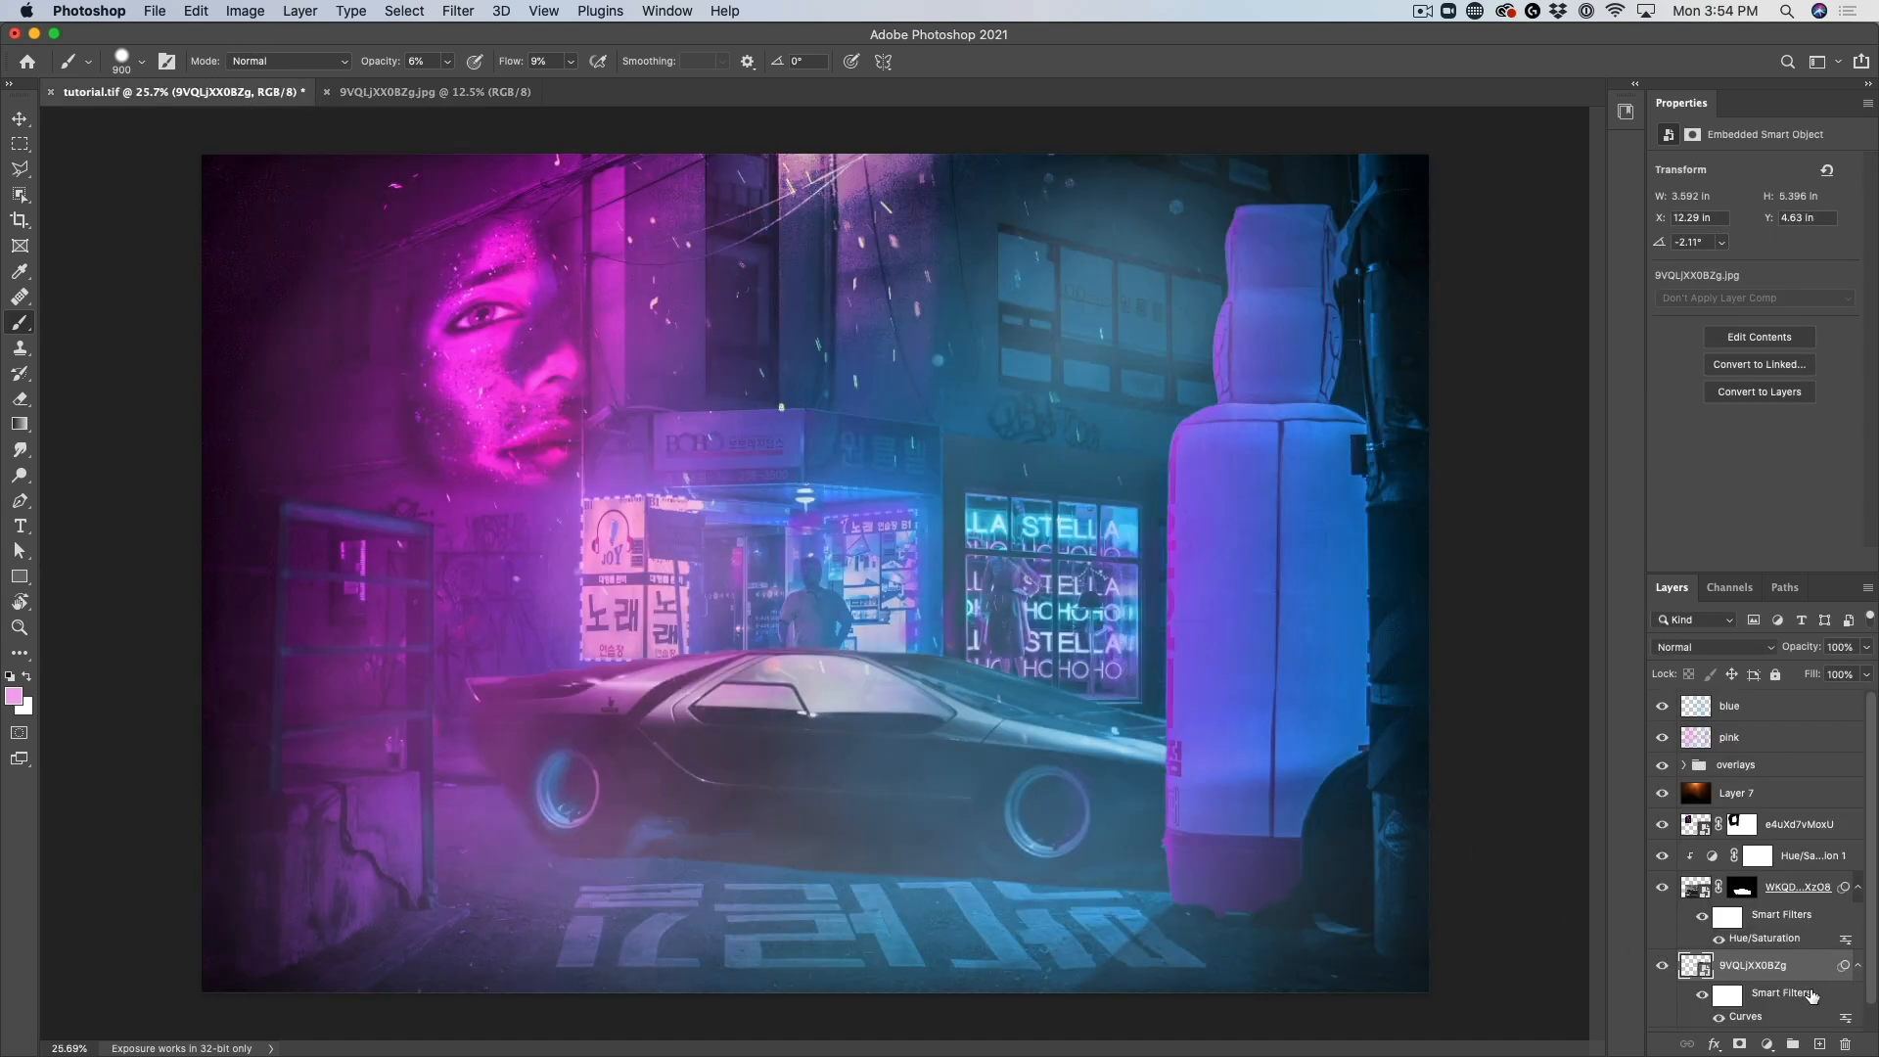
pyautogui.rightClick(1724, 965)
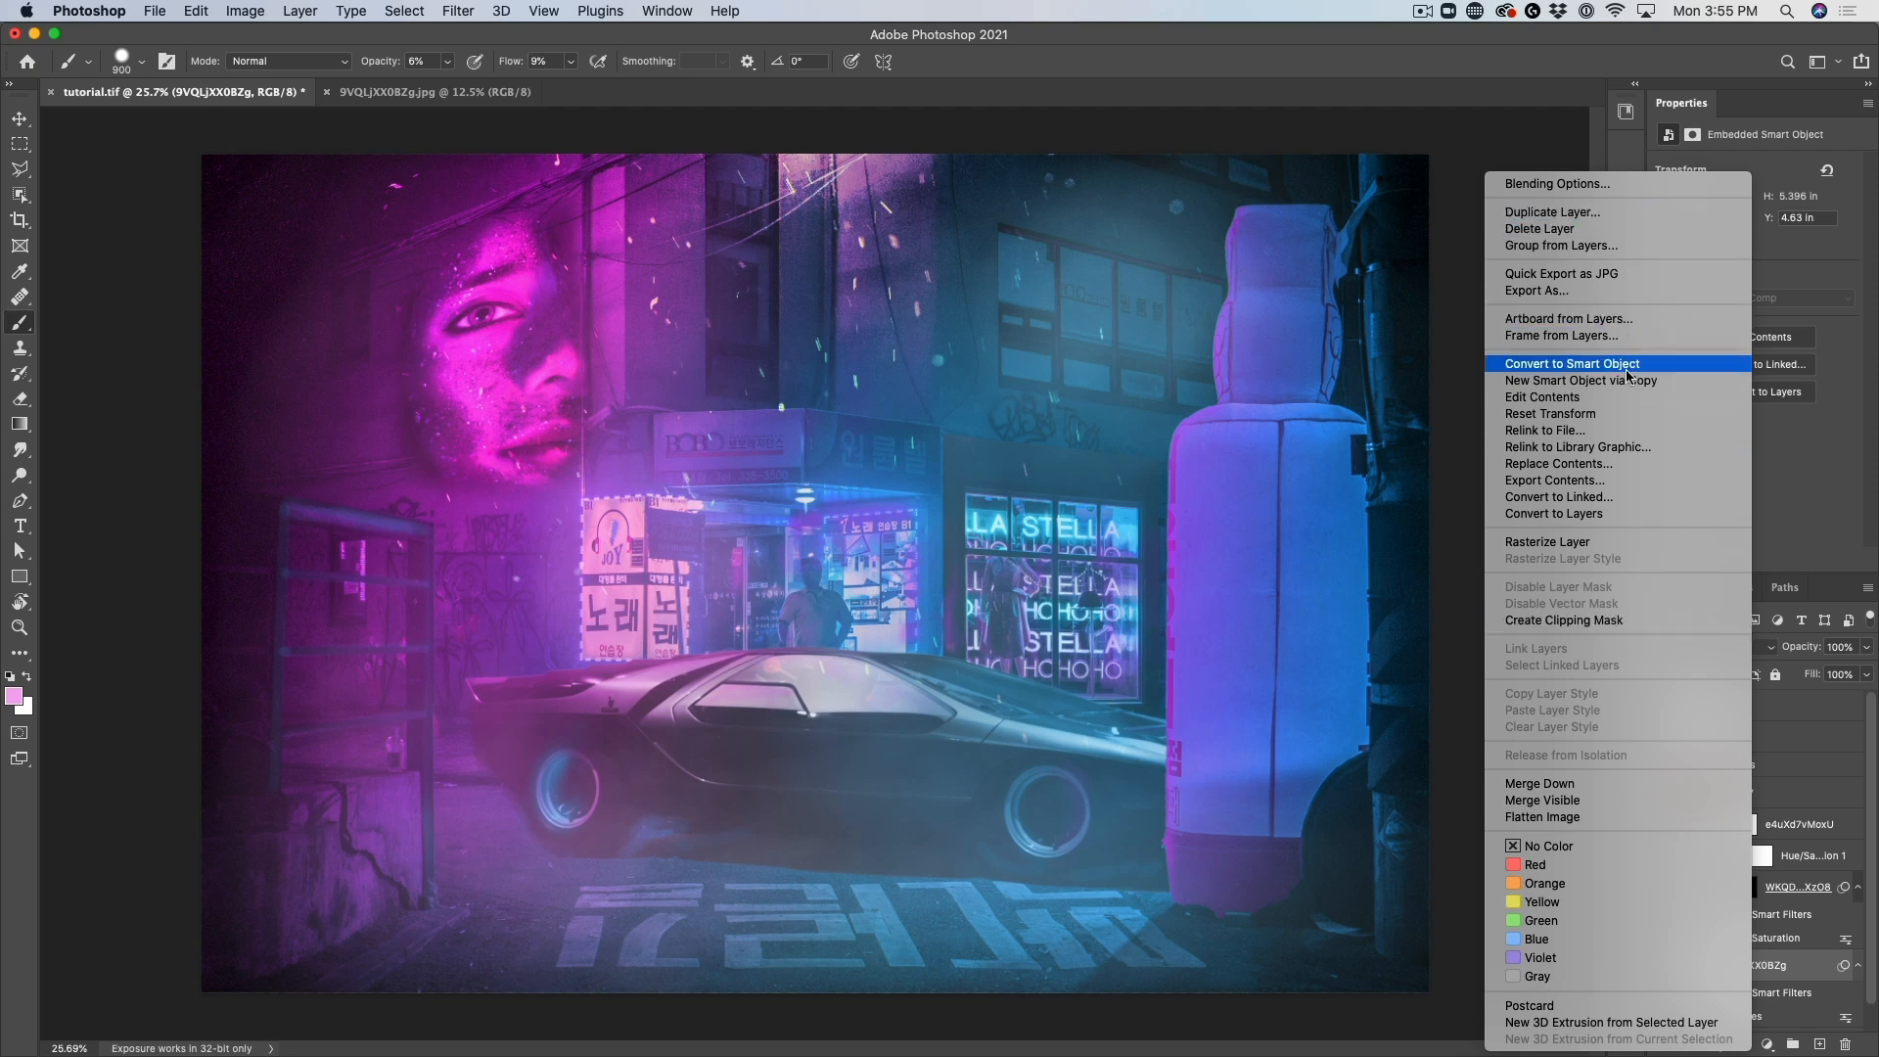
pyautogui.click(1629, 415)
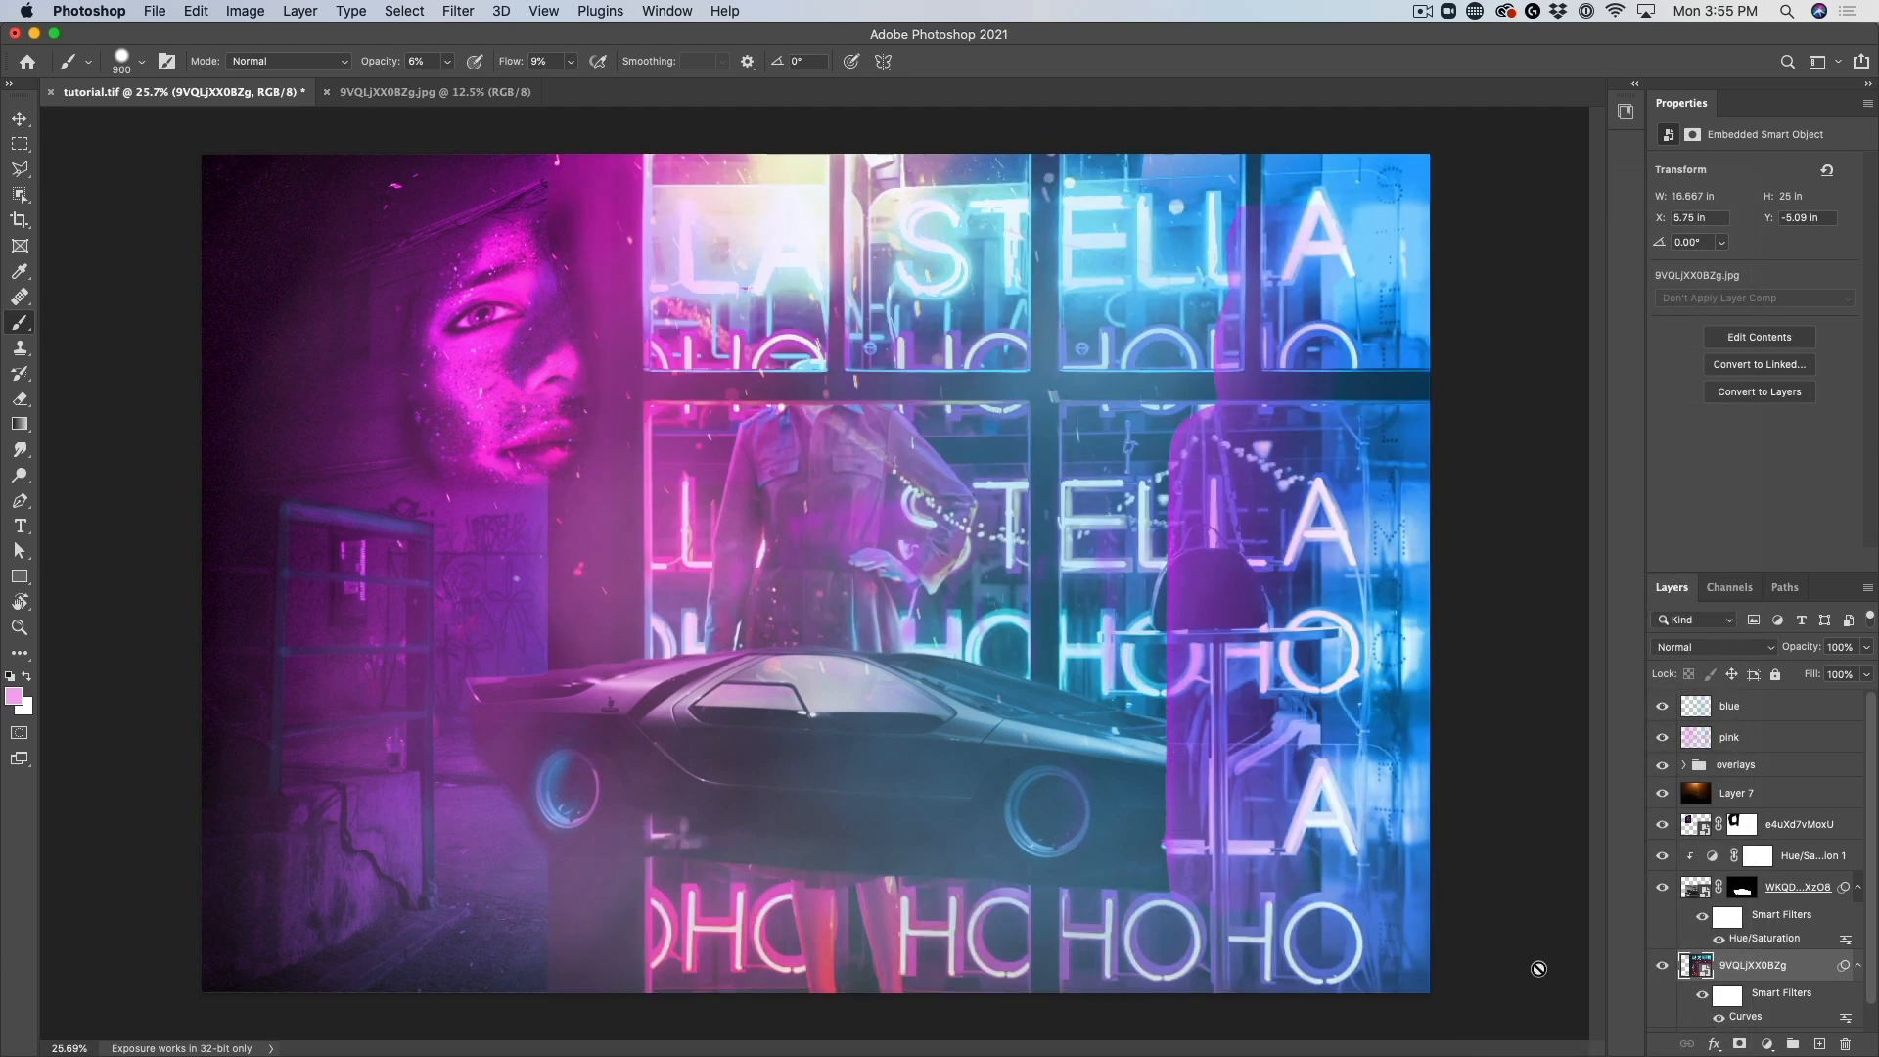
pyautogui.press('super+t')
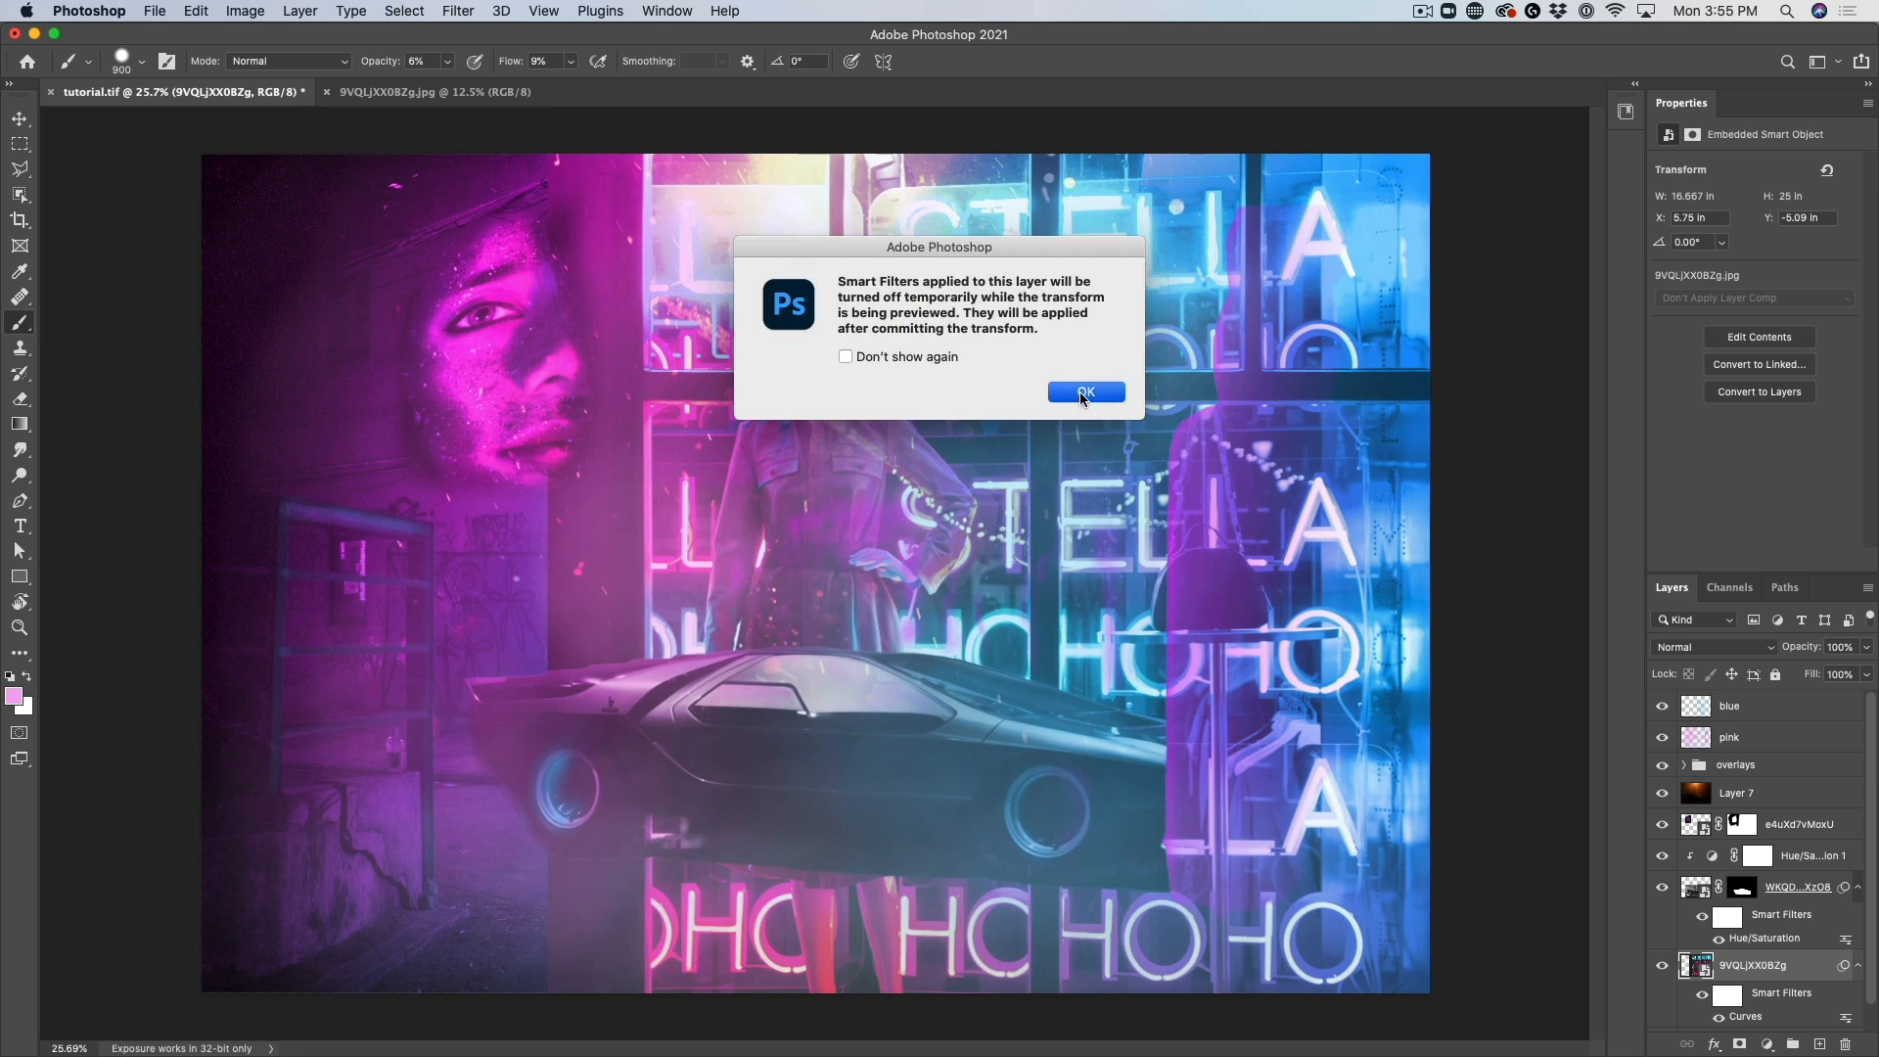
pyautogui.click(1084, 393)
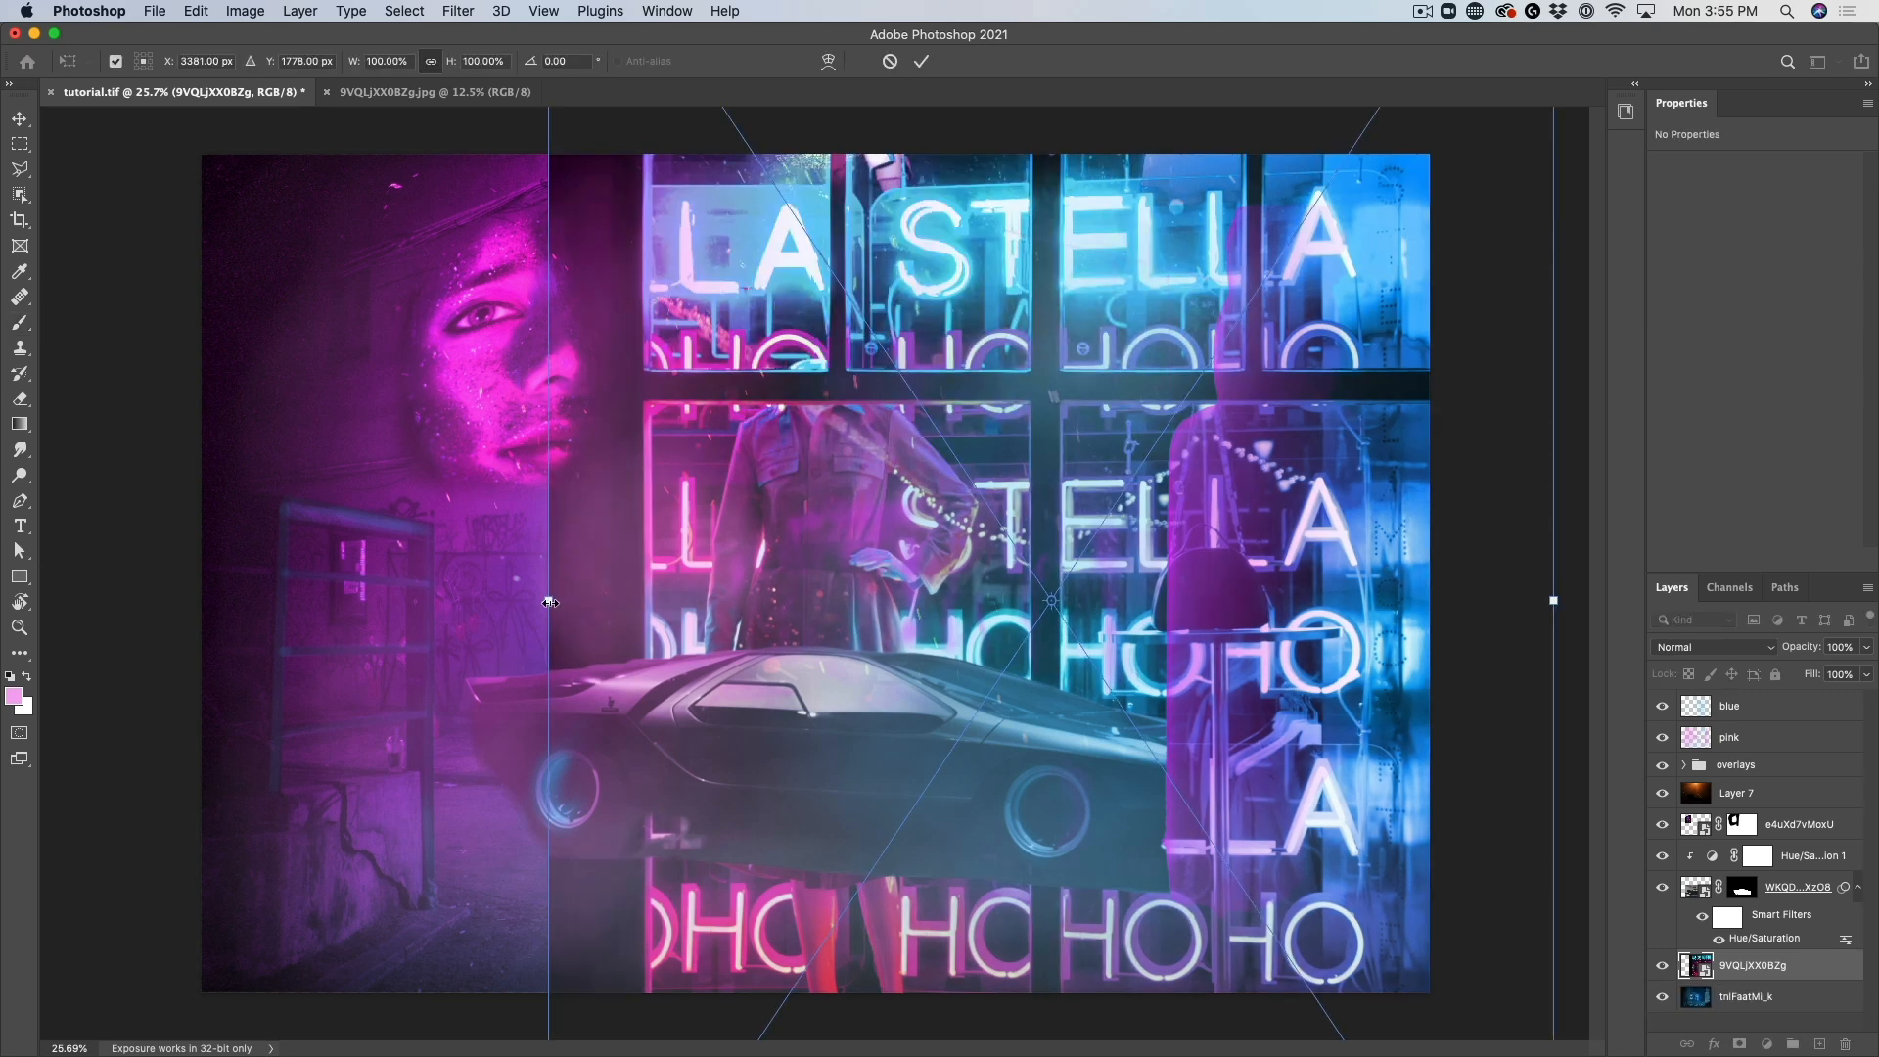
pyautogui.moveTo(553, 602); pyautogui.dragTo(1001, 602)
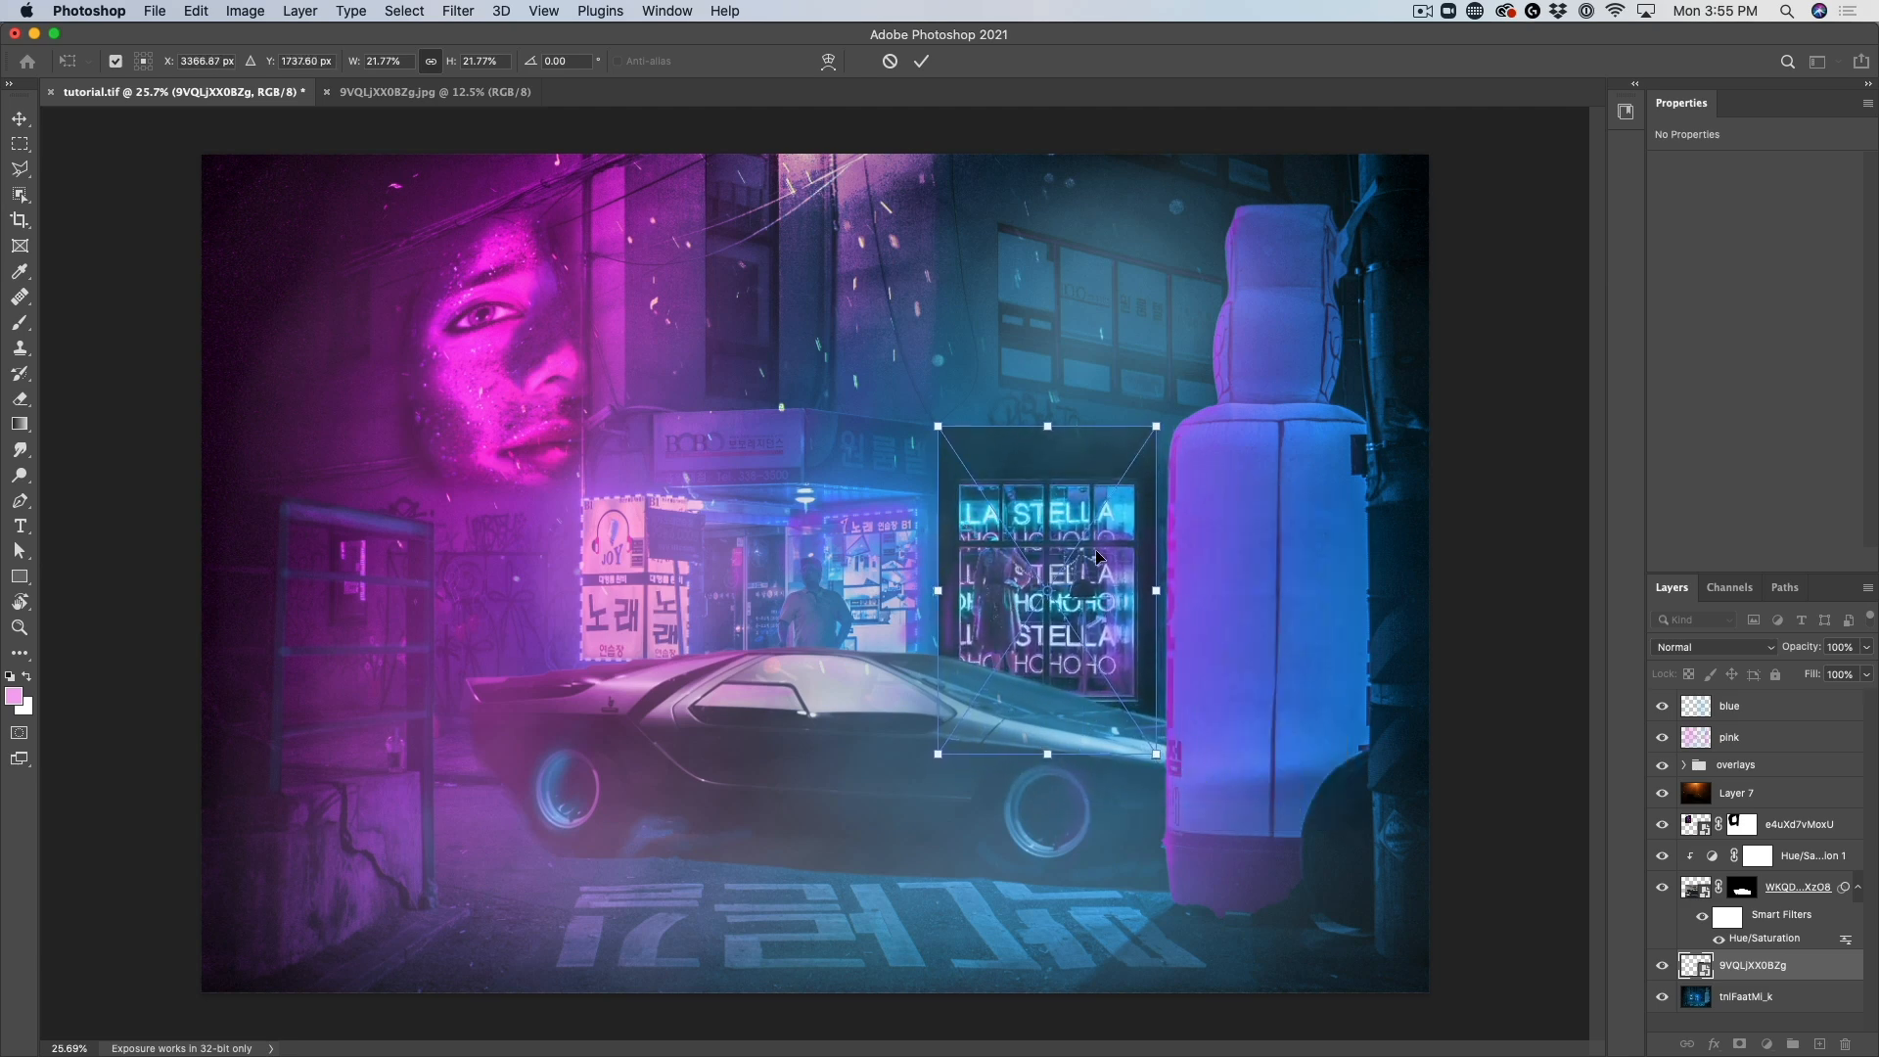
# Distort the STELLA window's four corners to match the wall's perspective, making it about 3.3 in wide and 5.4 in high
pyautogui.rightClick(1044, 538)
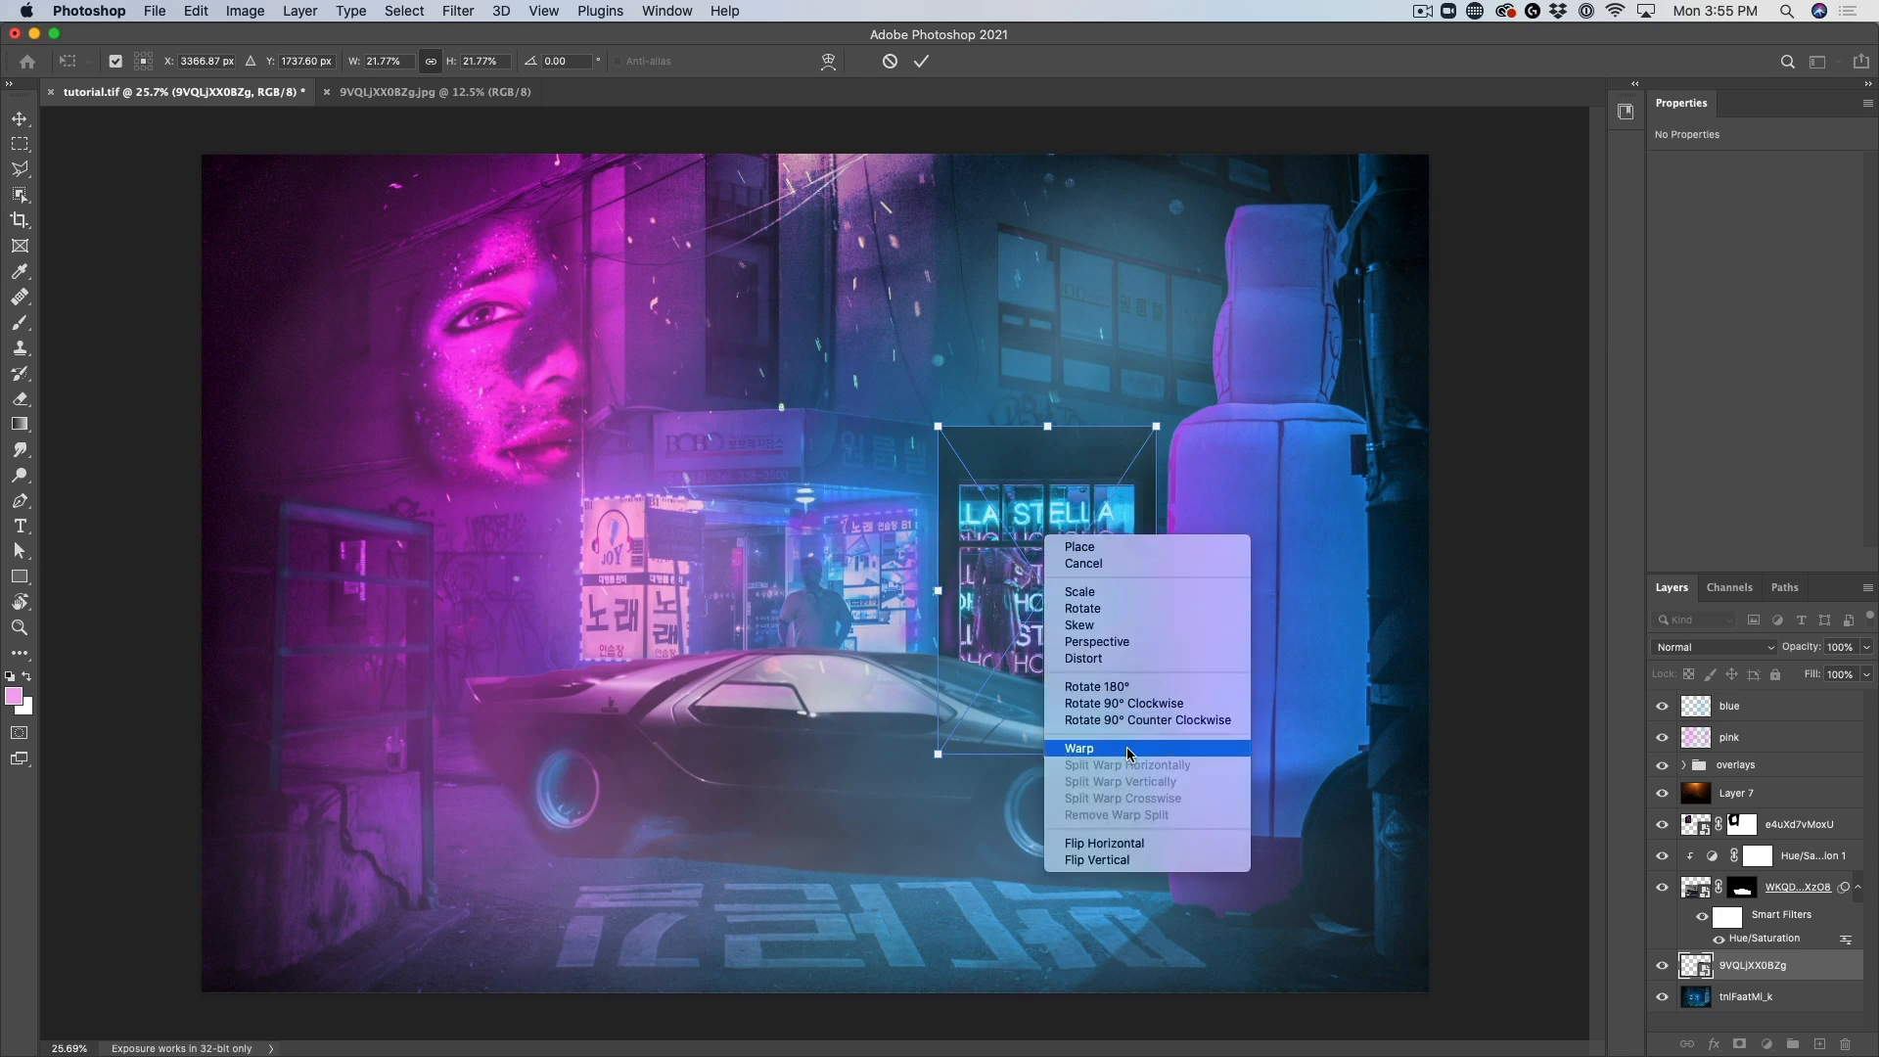
pyautogui.click(1126, 659)
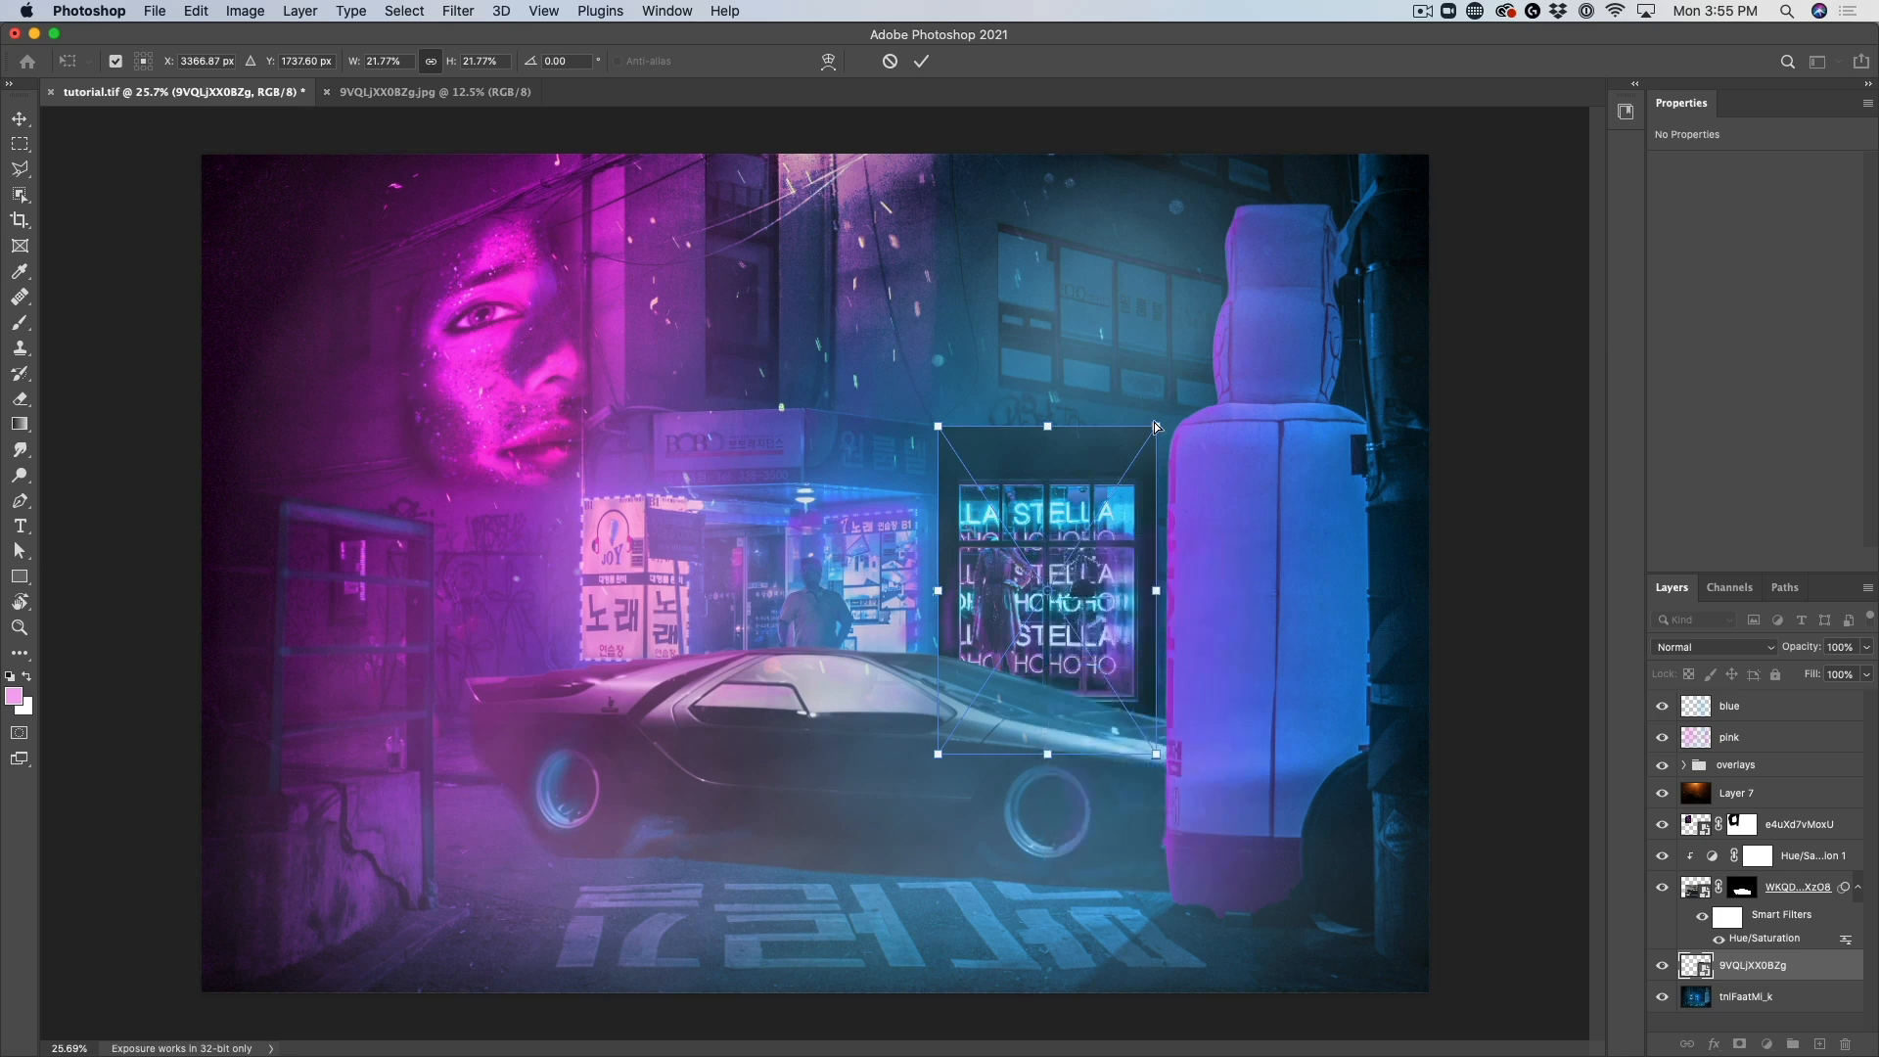
pyautogui.moveTo(1156, 427); pyautogui.dragTo(1132, 465)
pyautogui.moveTo(936, 428); pyautogui.dragTo(942, 432)
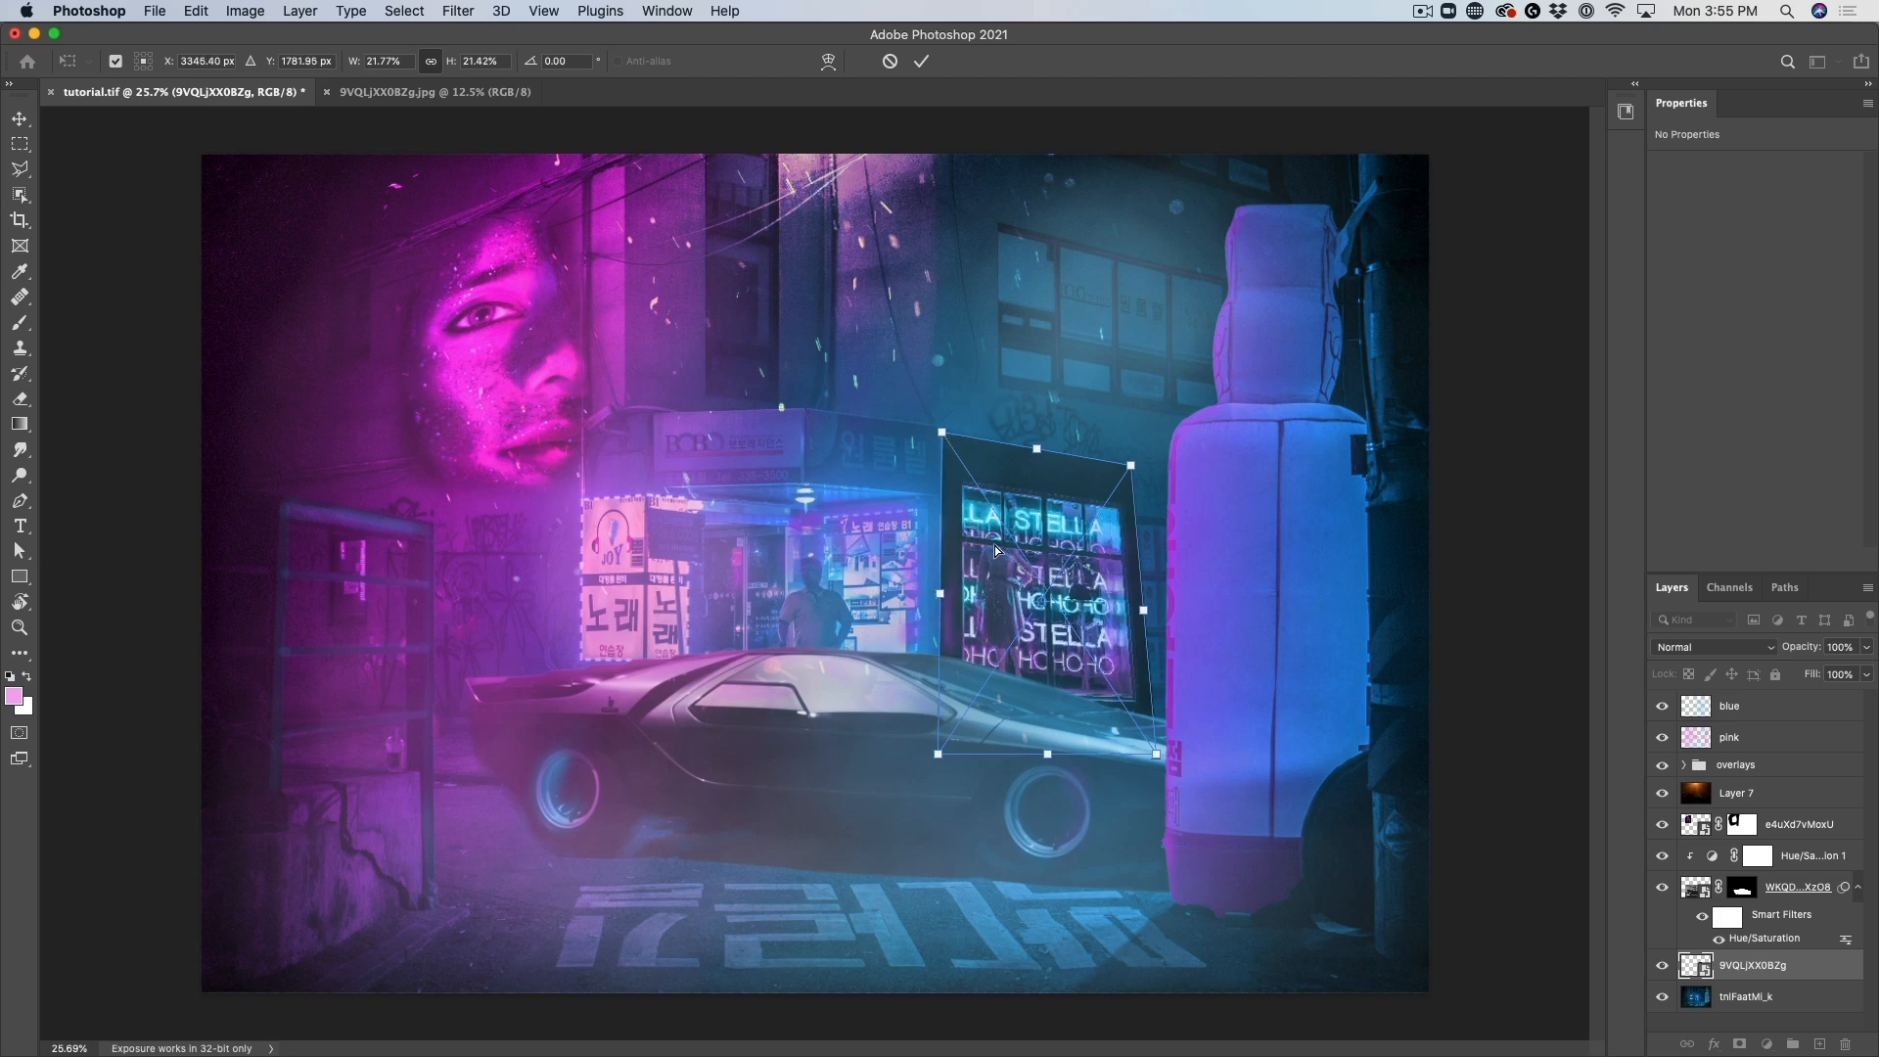
pyautogui.moveTo(942, 755); pyautogui.dragTo(946, 756)
pyautogui.moveTo(1158, 760)
pyautogui.mouseDown()
pyautogui.moveTo(1126, 761)
pyautogui.moveTo(1132, 725)
pyautogui.moveTo(1137, 750)
pyautogui.mouseUp()
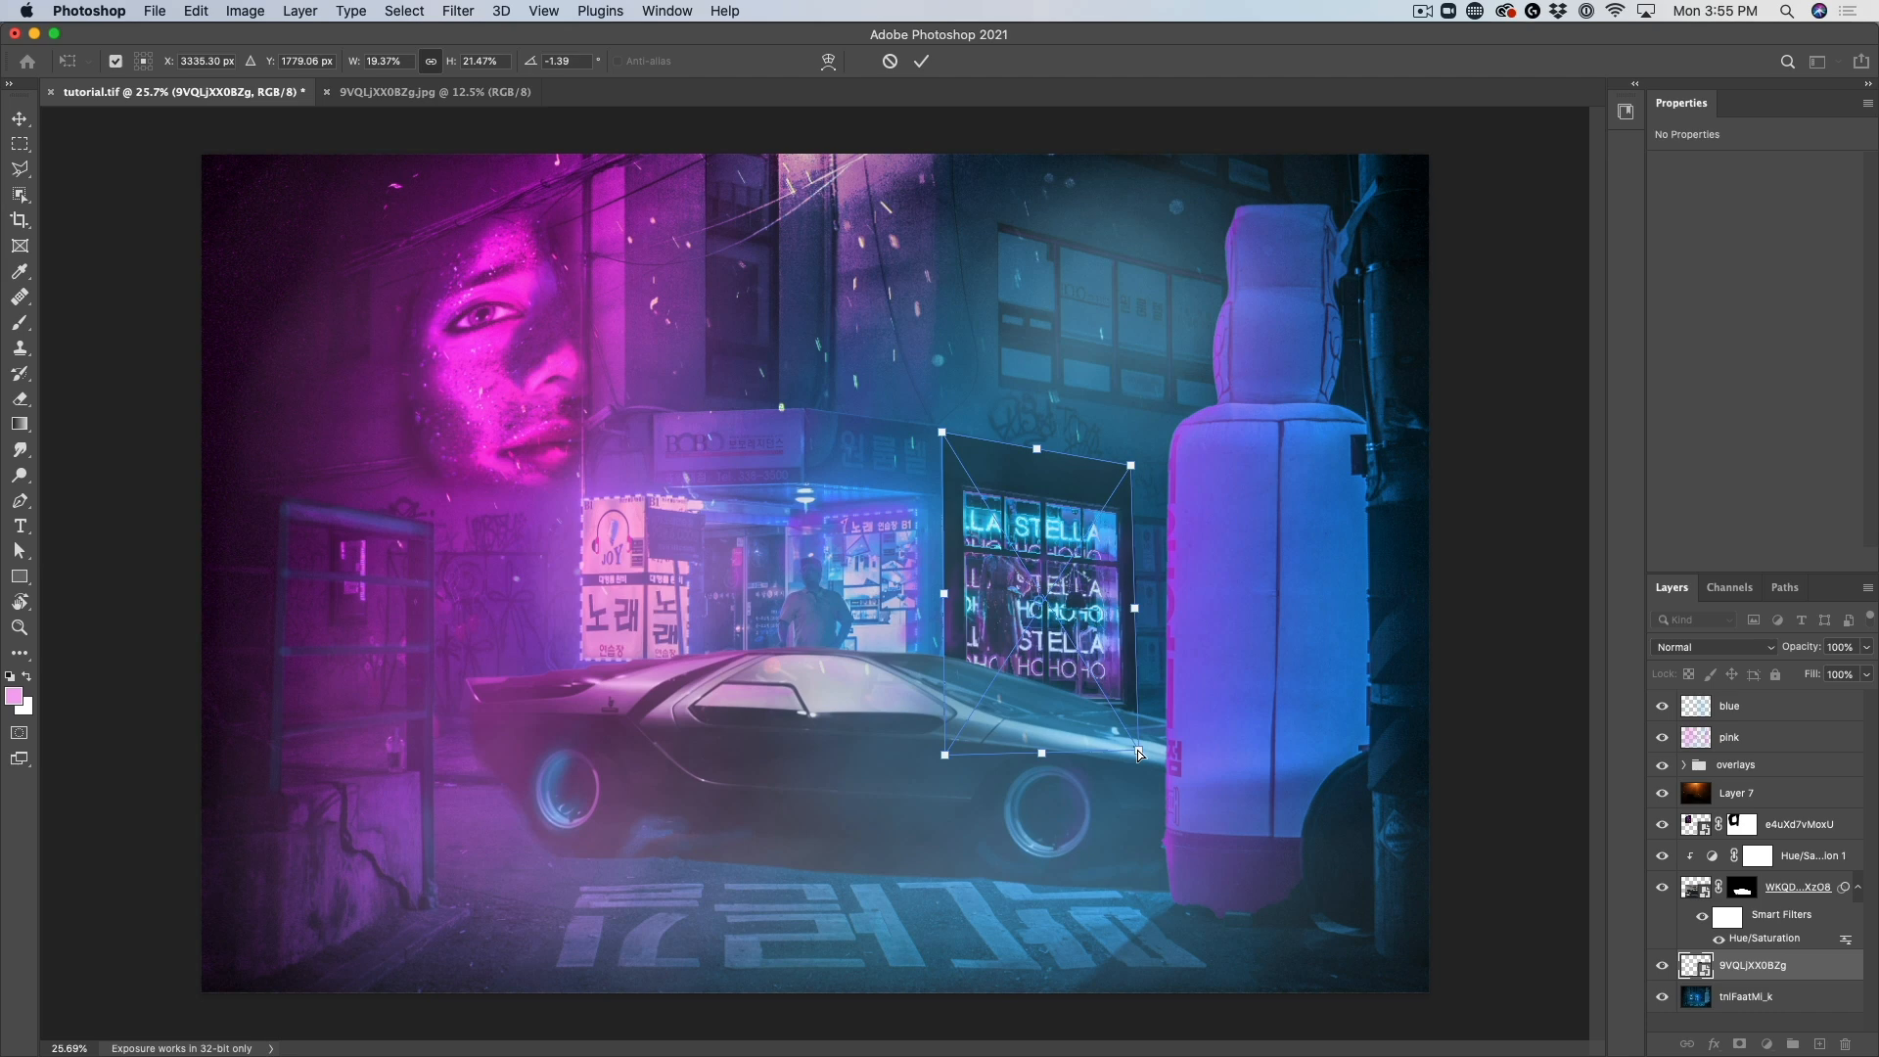
pyautogui.press('Return')
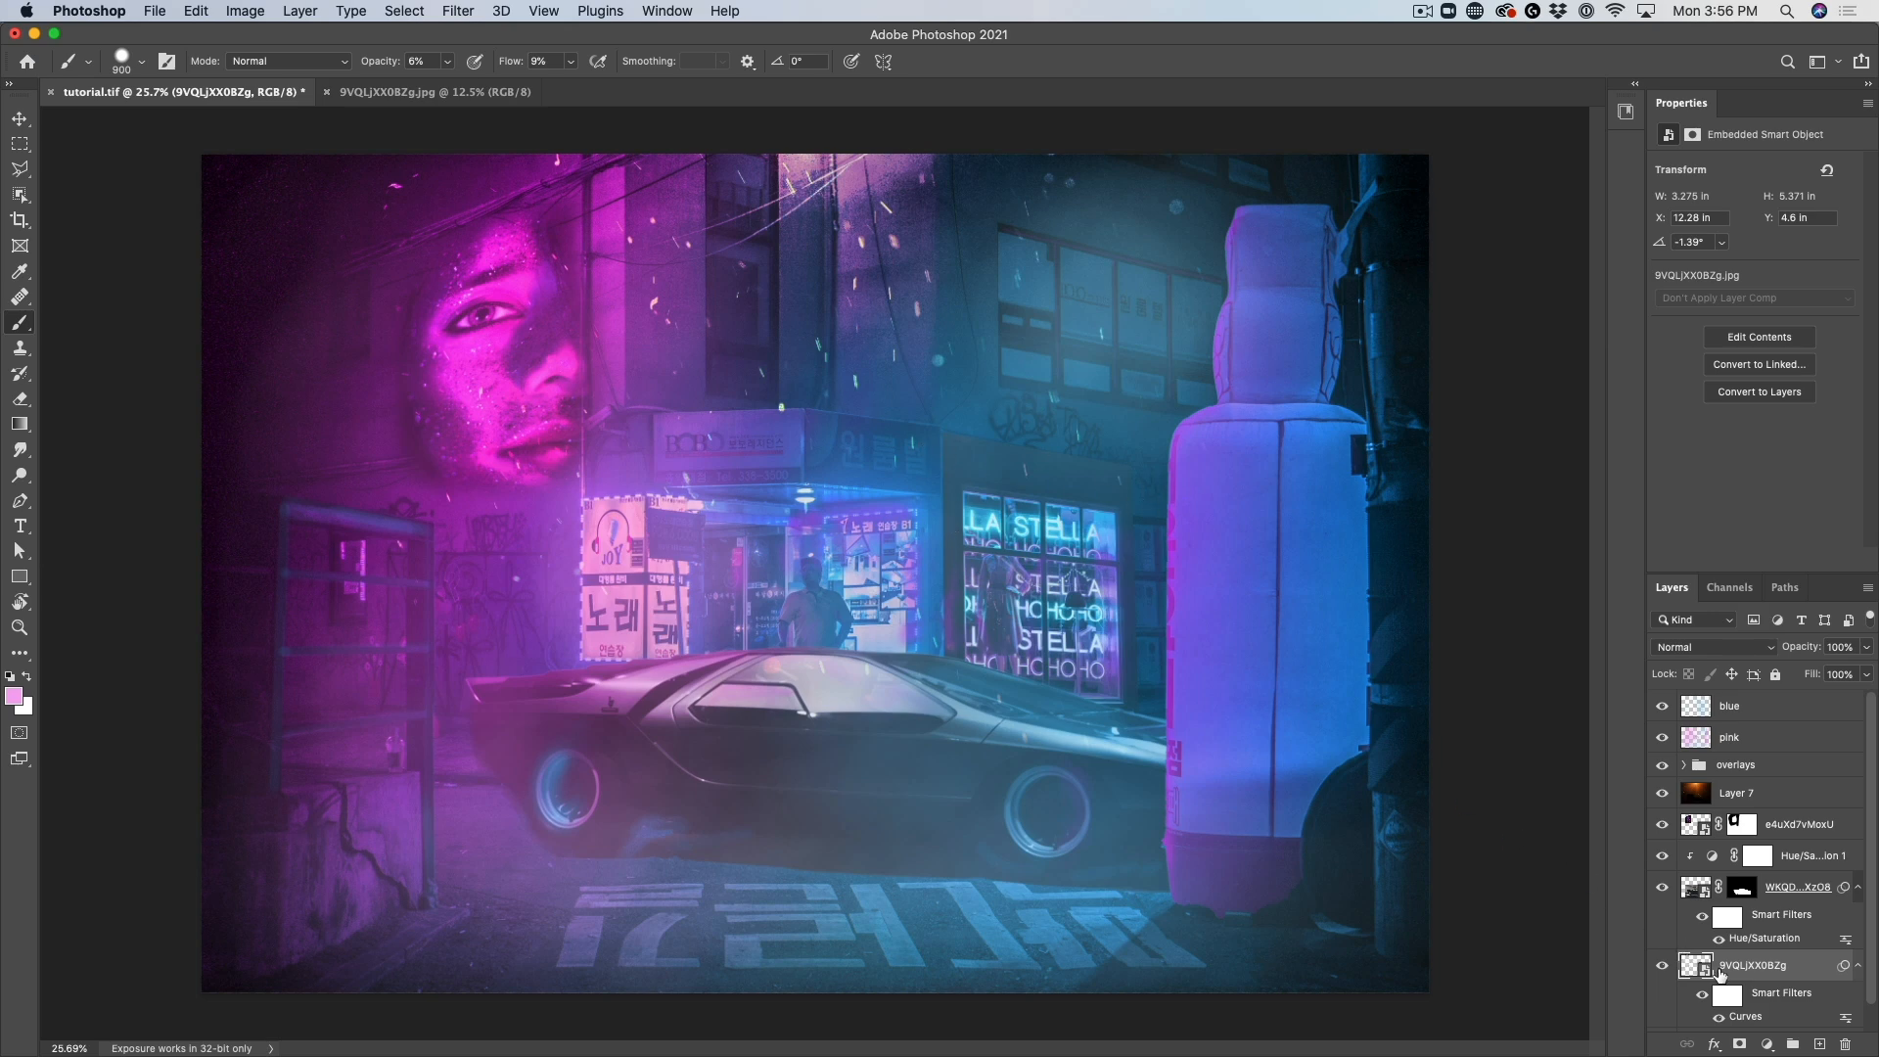
# Add a layer mask to the STELLA window layer and set the brush to 300 px, 100% opacity and 100% flow
pyautogui.click(1741, 1046)
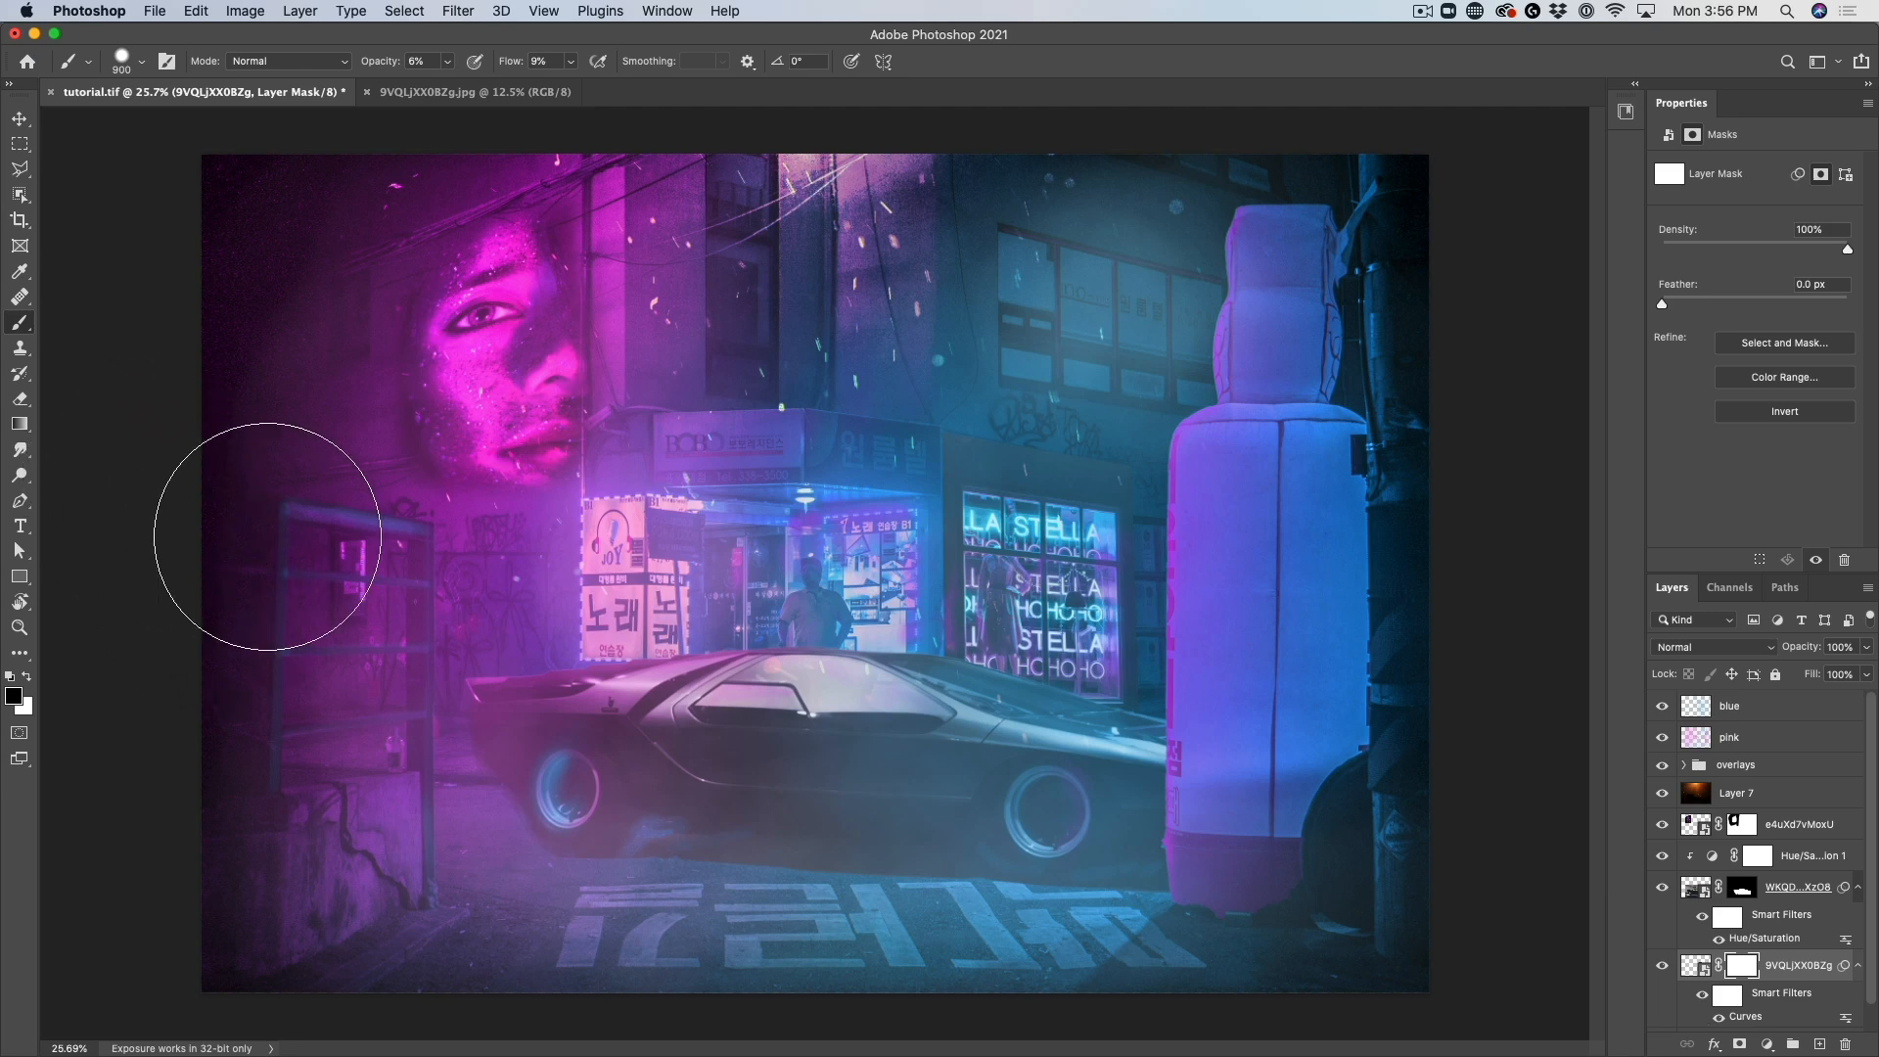
pyautogui.press('[')
pyautogui.press('[')
pyautogui.press('[')
pyautogui.press('[')
pyautogui.press('[')
pyautogui.press('[')
pyautogui.press('[')
pyautogui.press('[')
pyautogui.moveTo(375, 66); pyautogui.dragTo(826, 75)
pyautogui.moveTo(510, 66); pyautogui.dragTo(1100, 85)
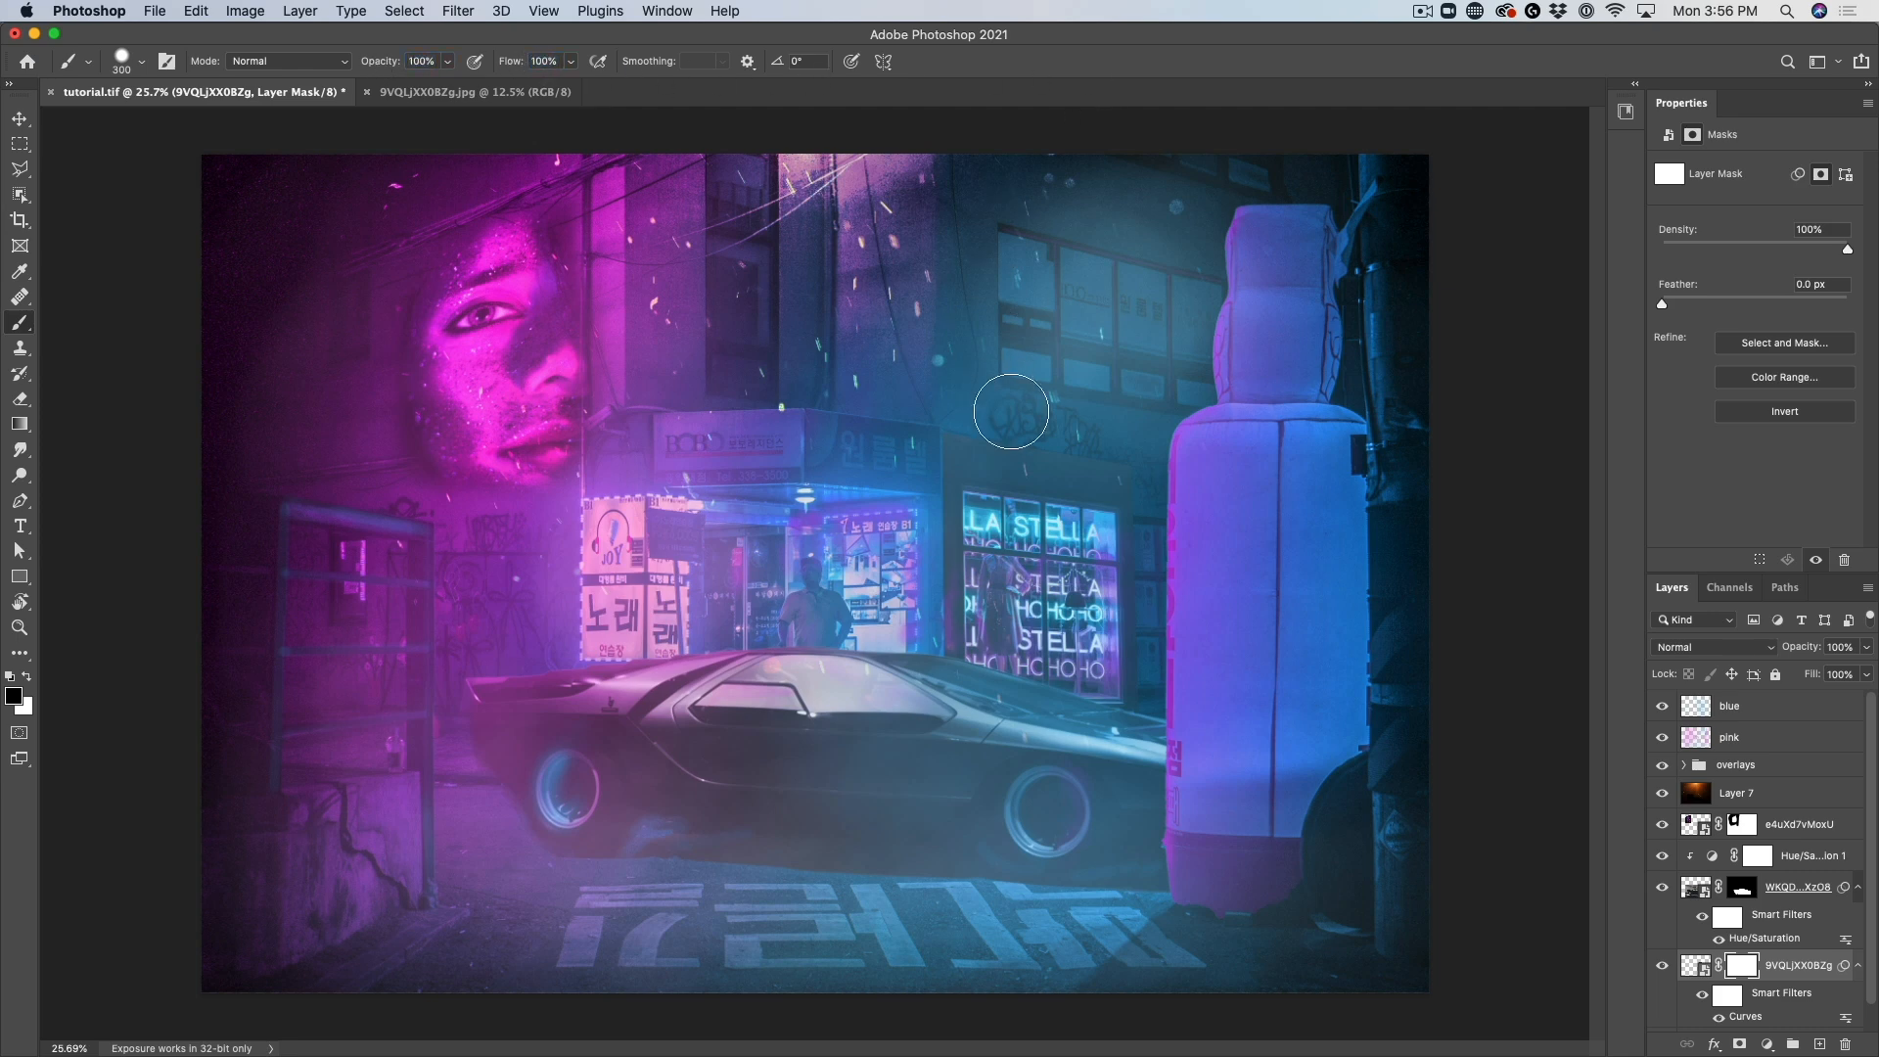
# Reduce the brush size to 150 px and lower its hardness to give a soft edge
pyautogui.press('[')
pyautogui.press('[')
pyautogui.press('[')
pyautogui.press('[')
pyautogui.click(142, 63)
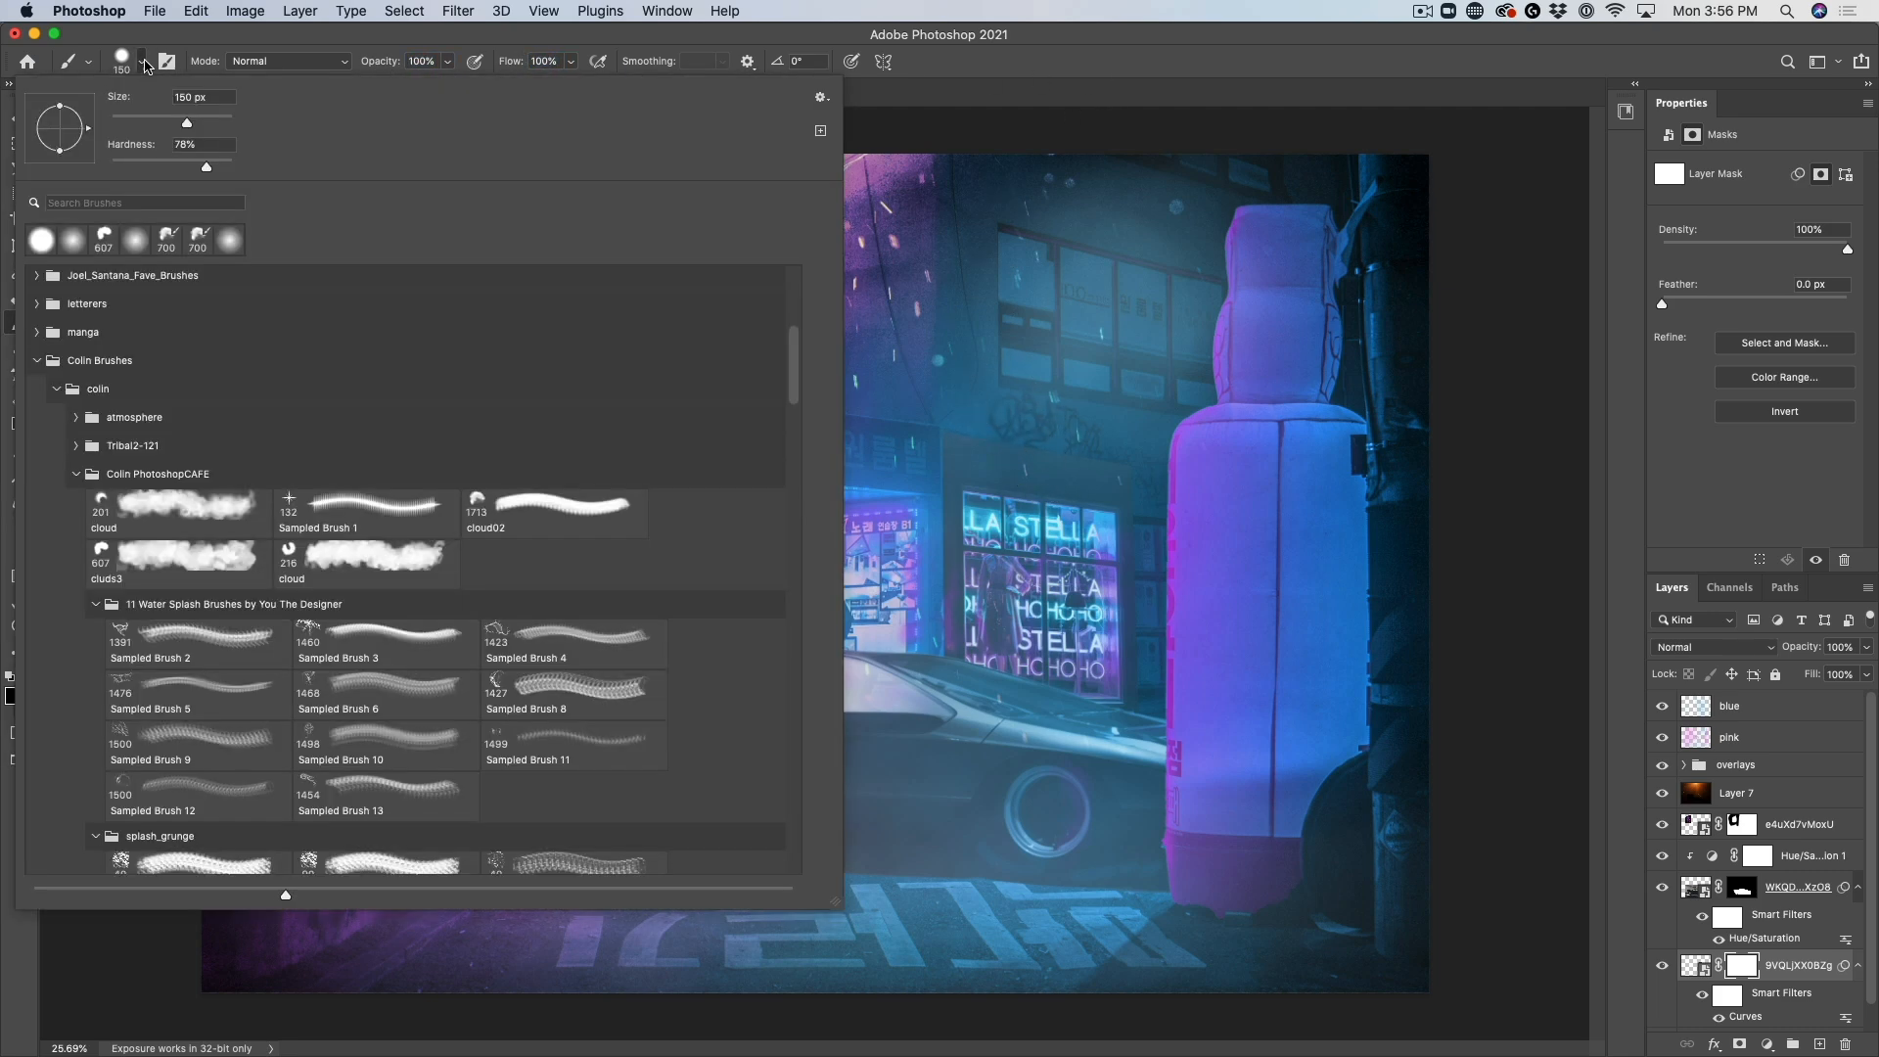
pyautogui.moveTo(206, 168); pyautogui.dragTo(108, 168)
pyautogui.click(418, 35)
# Try brushing black on the mask along the STELLA window's upper edge, and undo the stroke and the mask
pyautogui.moveTo(925, 335)
pyautogui.mouseDown()
pyautogui.moveTo(1016, 420)
pyautogui.moveTo(951, 434)
pyautogui.moveTo(1083, 459)
pyautogui.moveTo(930, 423)
pyautogui.moveTo(1122, 438)
pyautogui.moveTo(1104, 451)
pyautogui.moveTo(1185, 471)
pyautogui.moveTo(942, 450)
pyautogui.moveTo(1038, 402)
pyautogui.moveTo(1158, 492)
pyautogui.mouseUp()
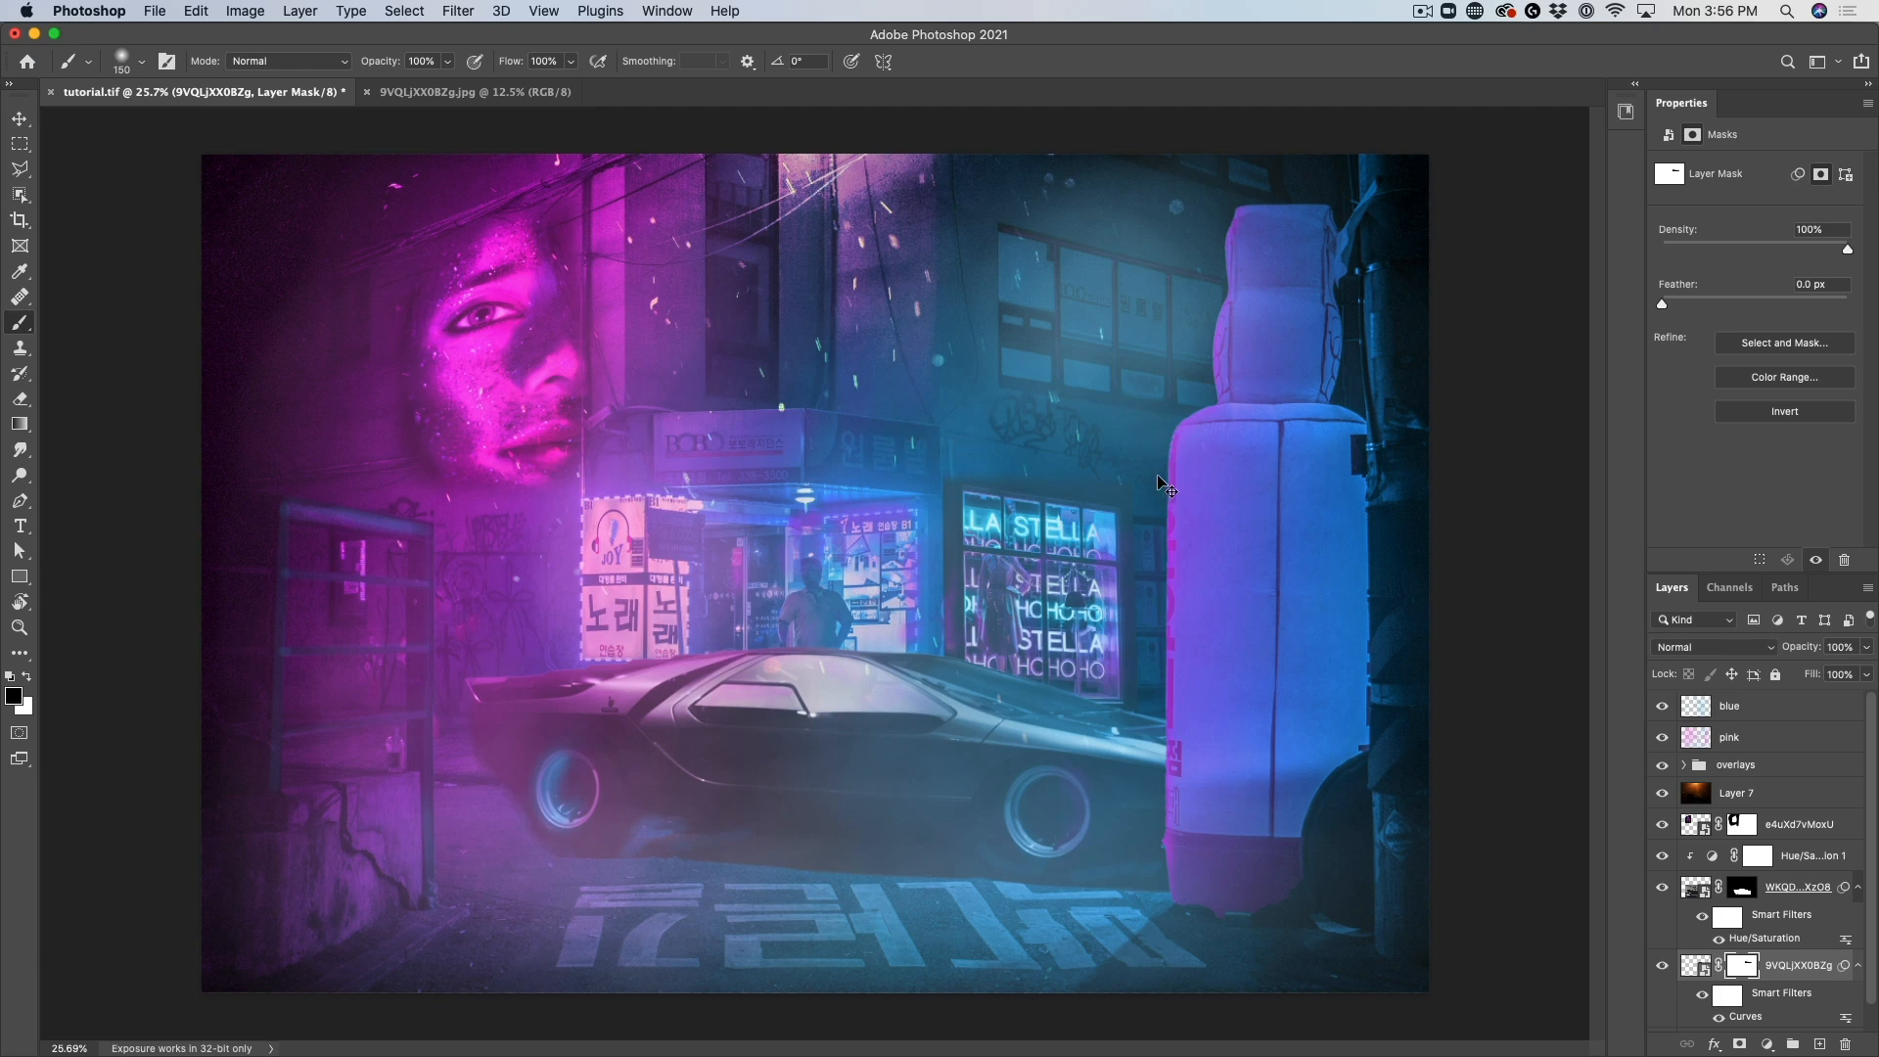
pyautogui.press('super+z')
pyautogui.press('super+z')
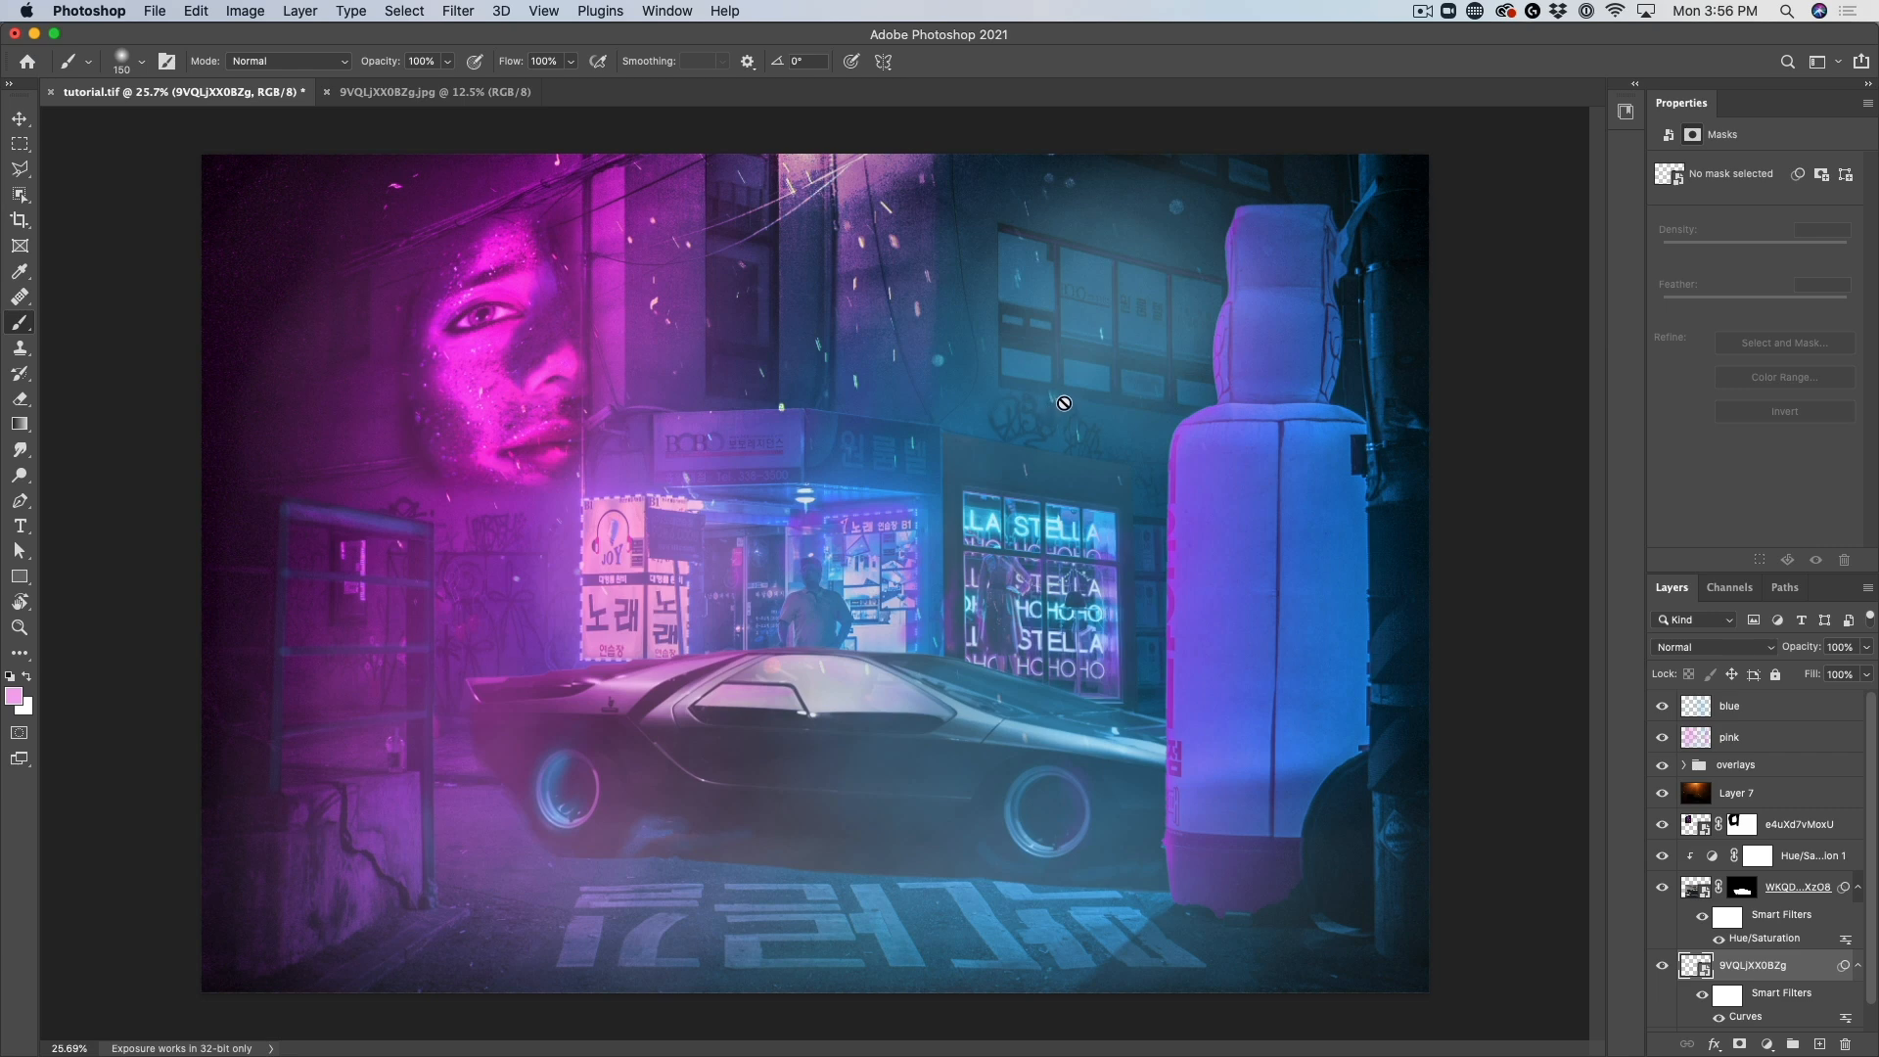
# Add a new mask to the STELLA window layer and hide the surround along its upper and right edges with an 800 px black brush
pyautogui.press(']')
pyautogui.press(']')
pyautogui.press(']')
pyautogui.click(1739, 1043)
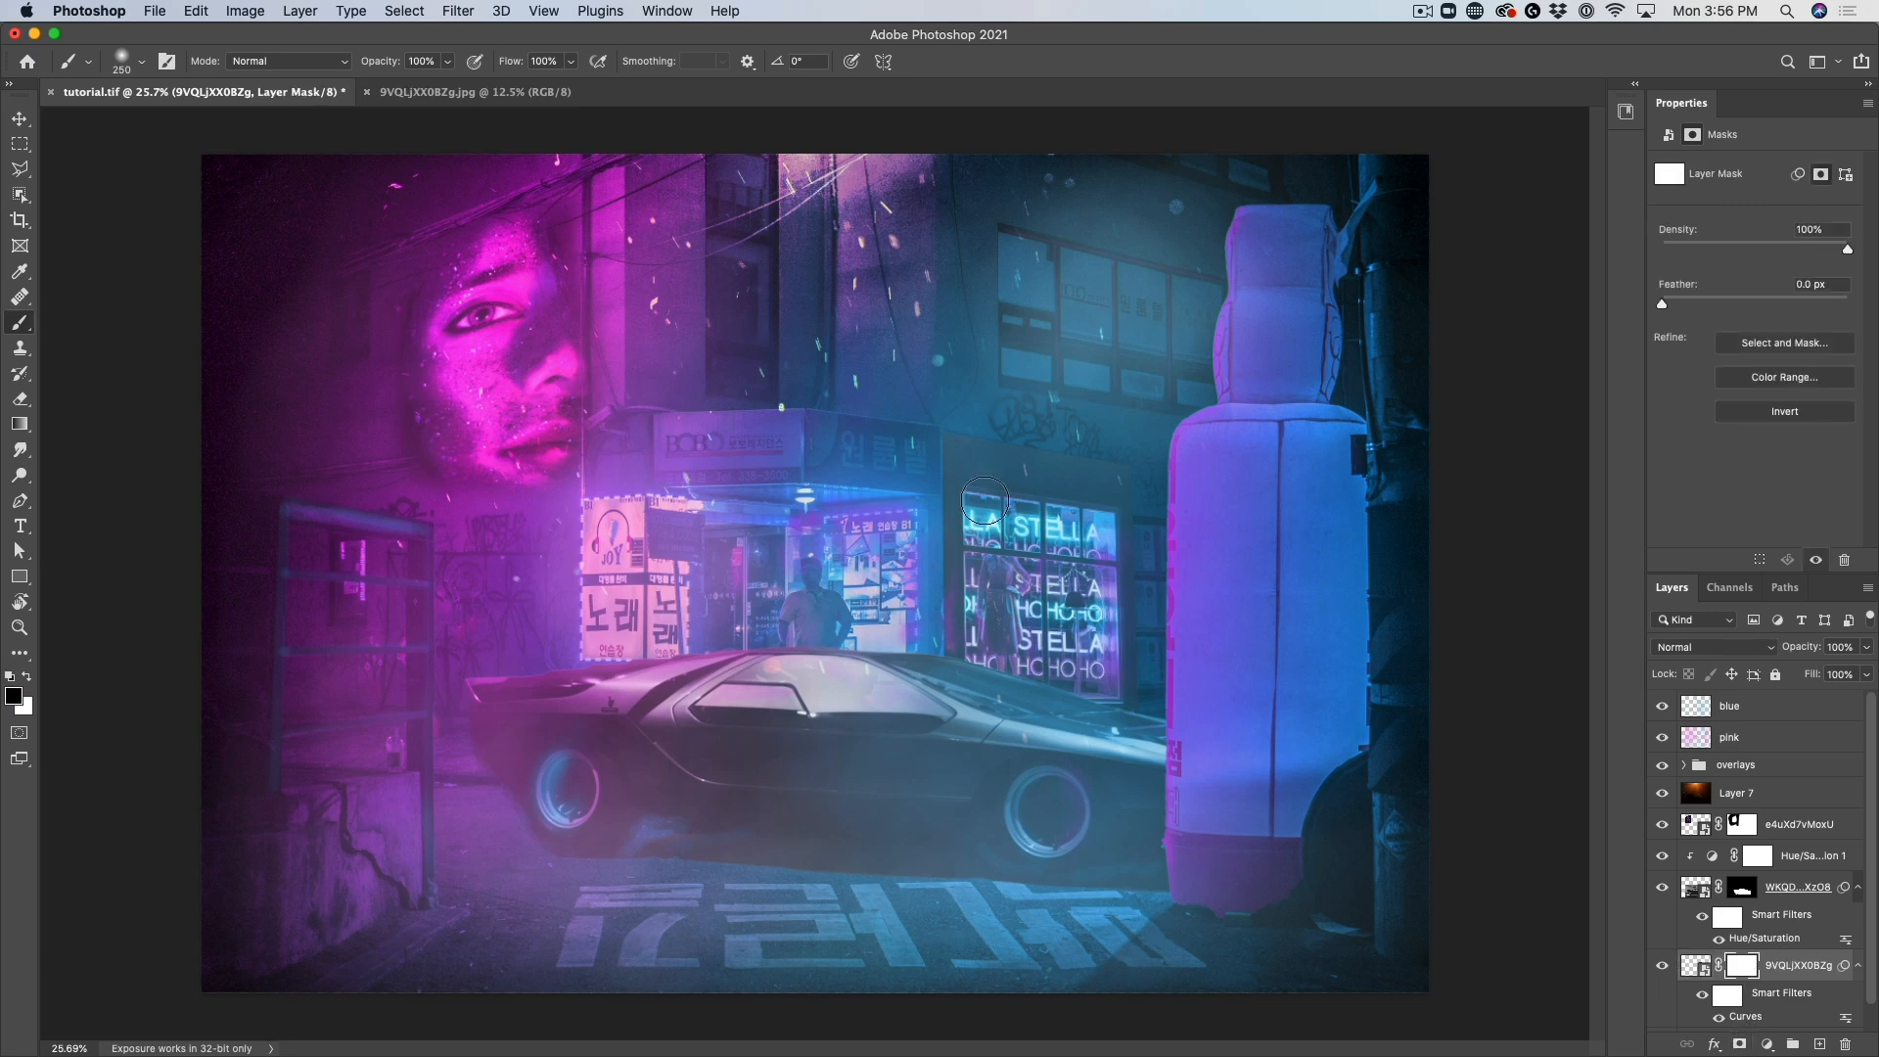
pyautogui.press(']')
pyautogui.press(']')
pyautogui.press(']')
pyautogui.press(']')
pyautogui.press(']')
pyautogui.press(']')
pyautogui.moveTo(1014, 360)
pyautogui.mouseDown()
pyautogui.moveTo(860, 411)
pyautogui.moveTo(847, 578)
pyautogui.moveTo(942, 451)
pyautogui.mouseUp()
pyautogui.press('super+z')
pyautogui.moveTo(1208, 499)
pyautogui.mouseDown()
pyautogui.moveTo(1246, 546)
pyautogui.moveTo(1280, 722)
pyautogui.moveTo(1253, 813)
pyautogui.mouseUp()
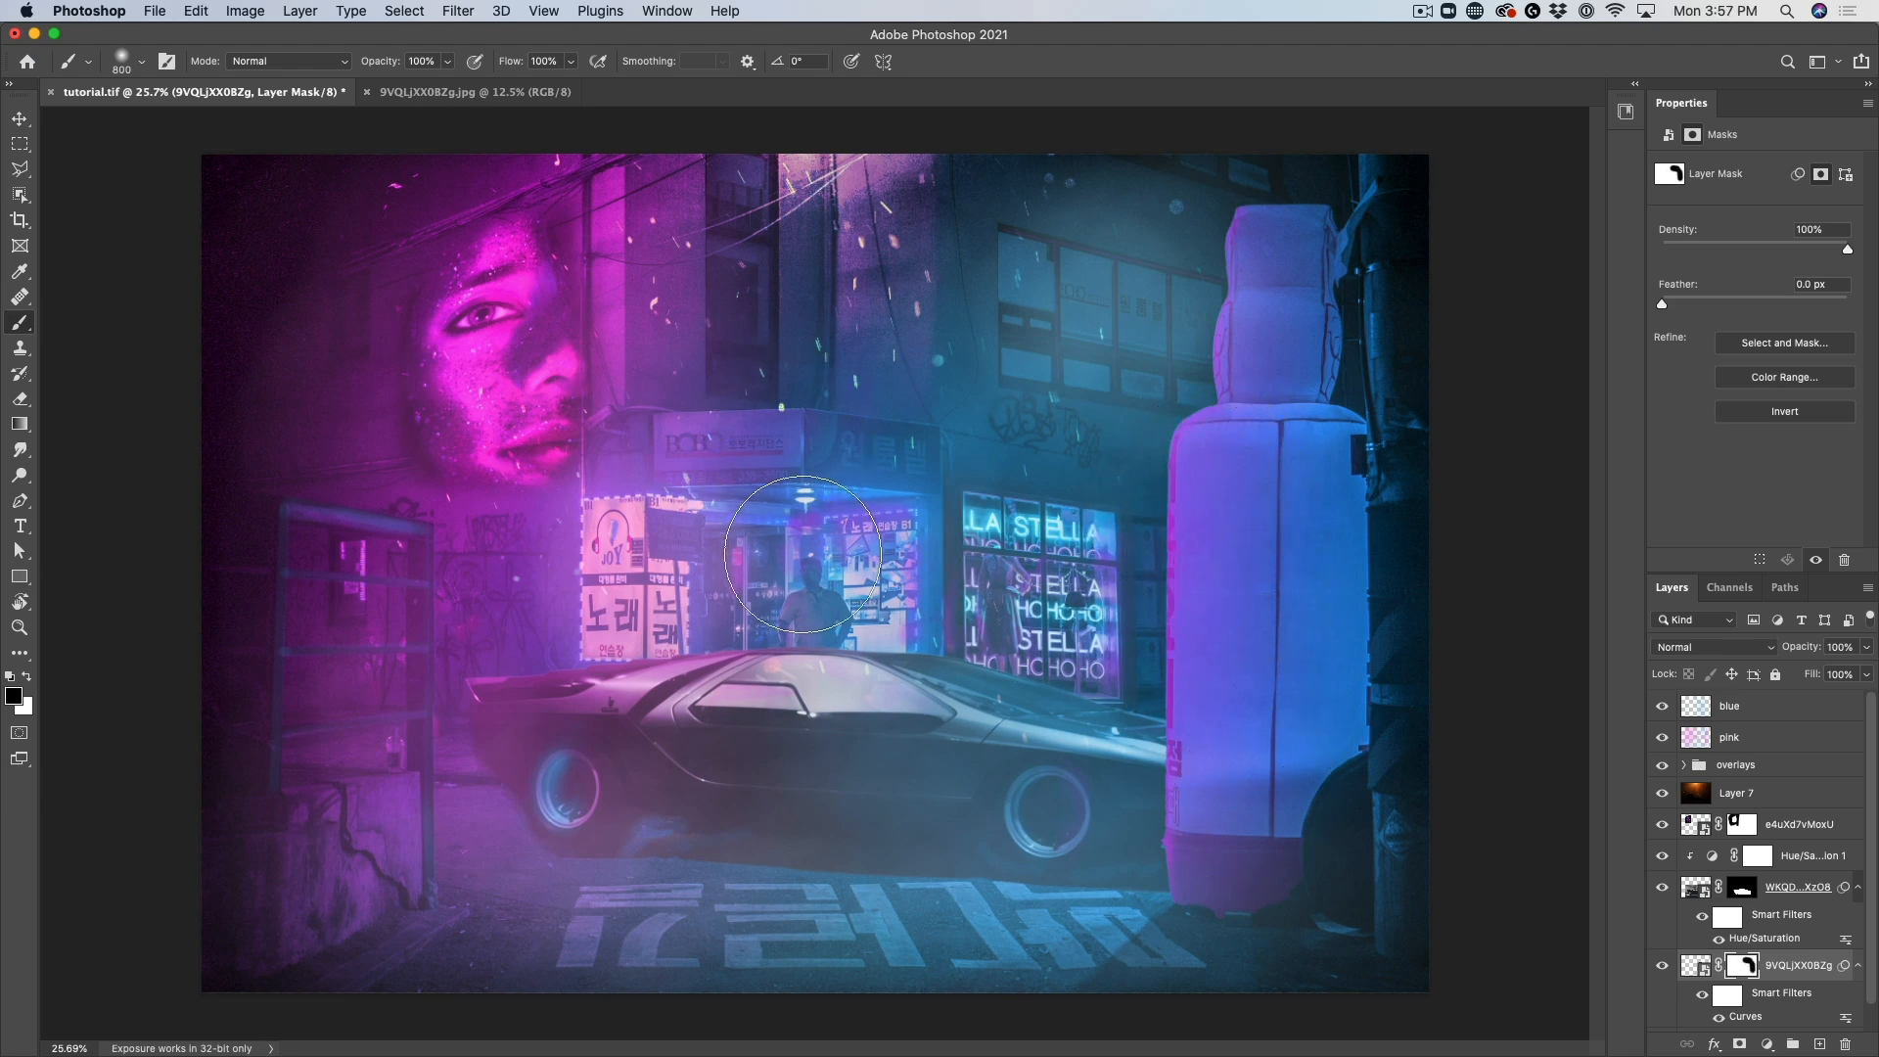
# Try masking the surround along the STELLA window's left side, and undo that stroke
pyautogui.moveTo(809, 479)
pyautogui.mouseDown()
pyautogui.moveTo(808, 426)
pyautogui.moveTo(842, 773)
pyautogui.mouseUp()
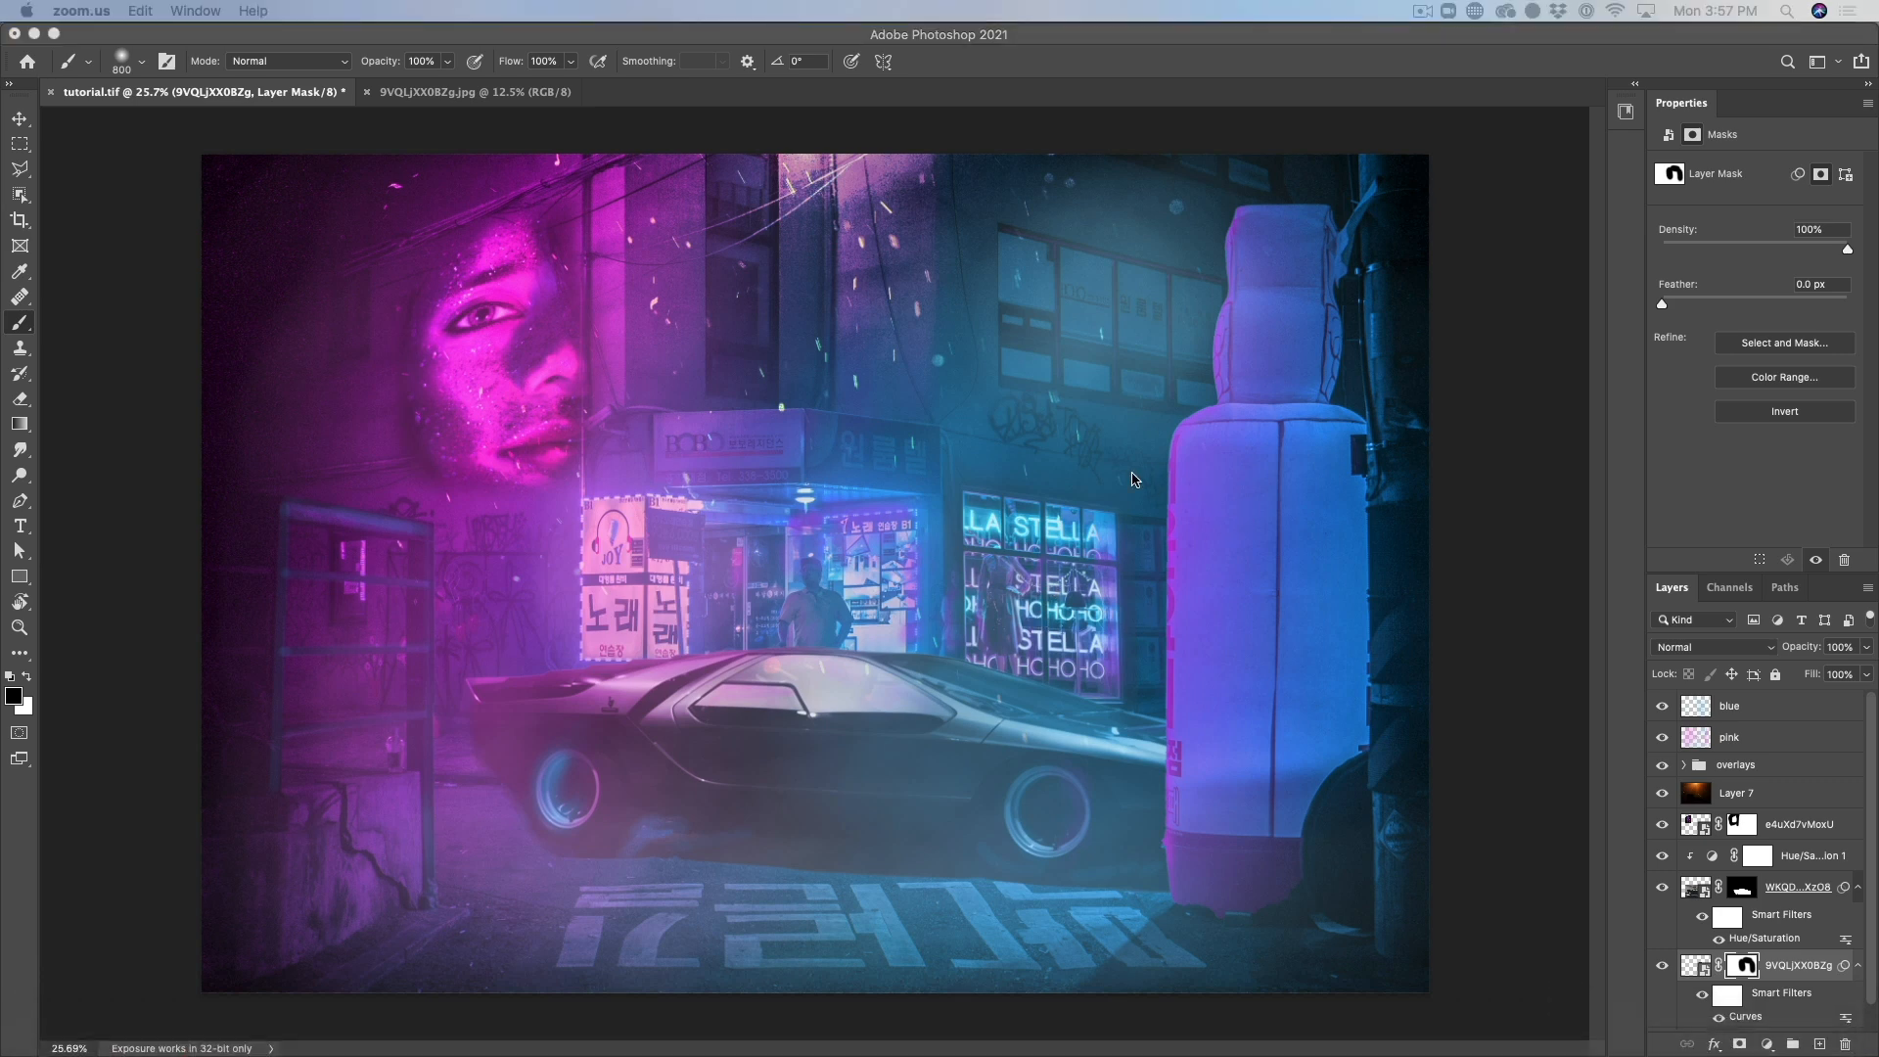
pyautogui.click(1069, 458)
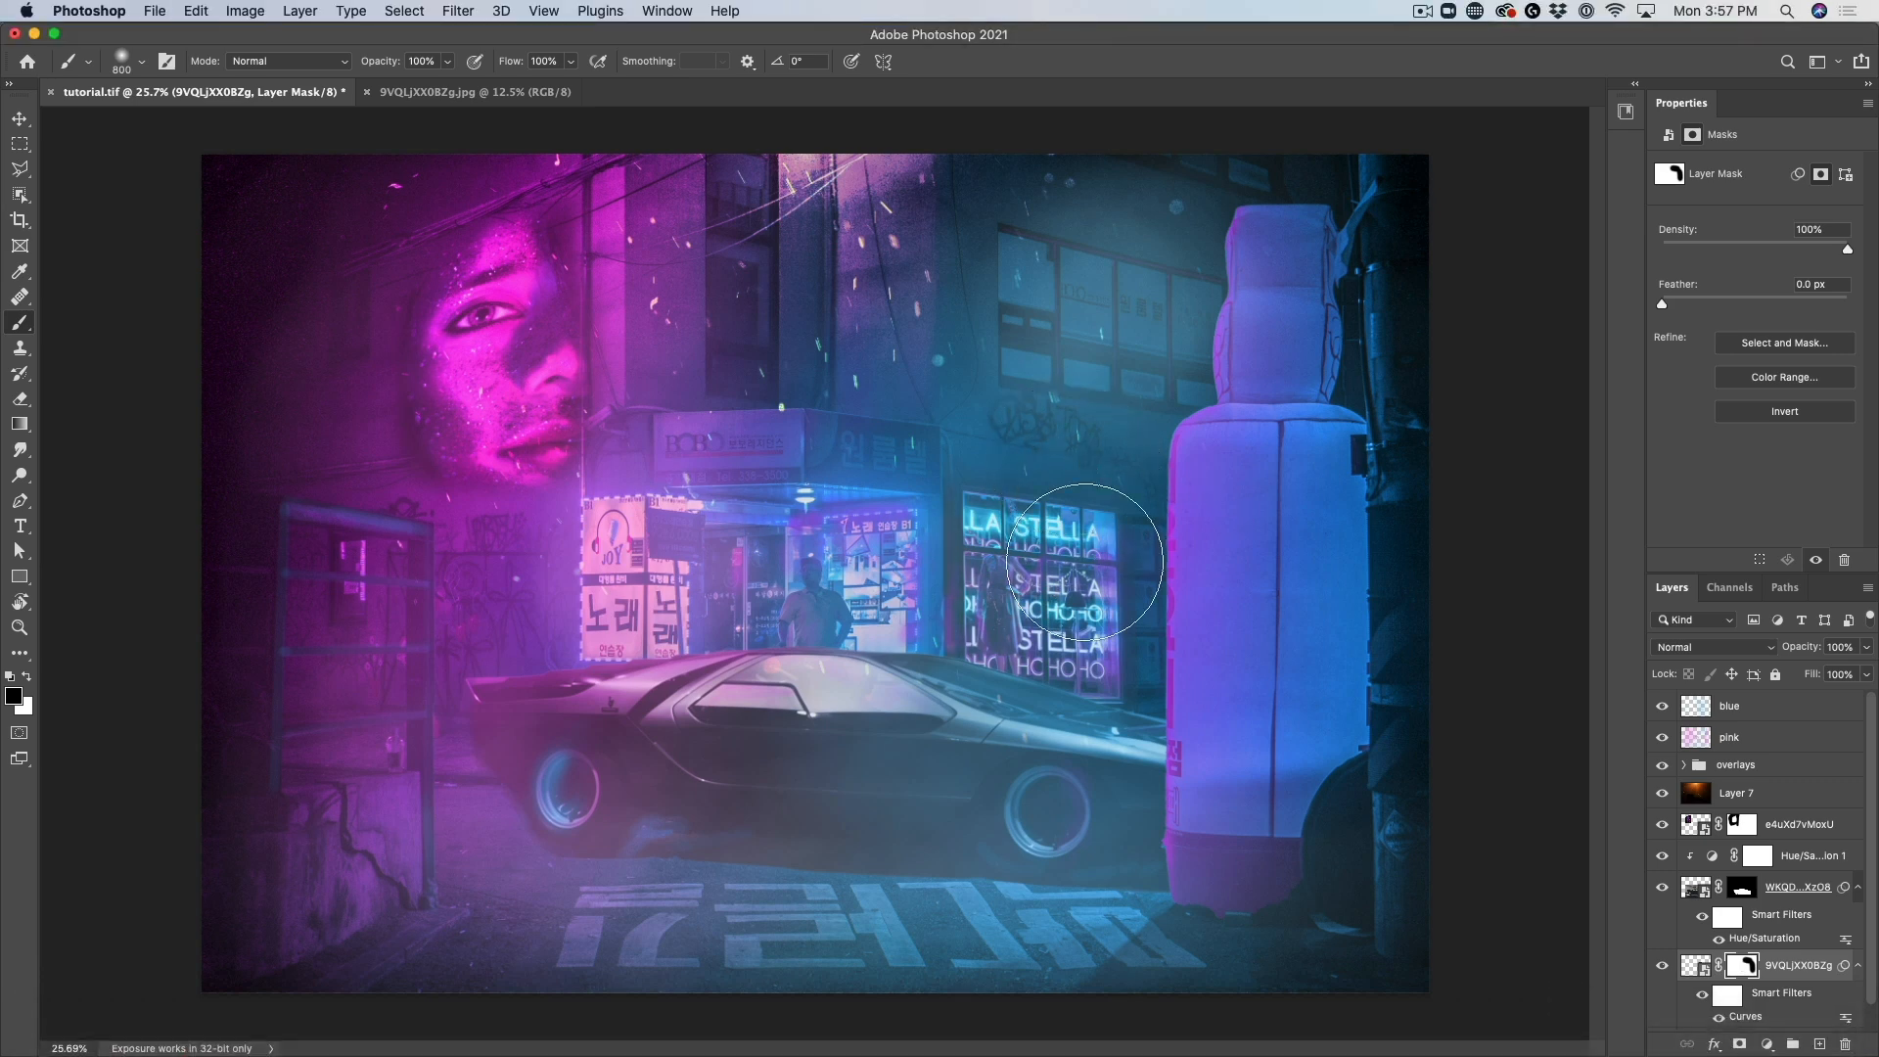
# Compare the picture without and with the blue layer, the pink layer and the overlays group
pyautogui.click(20, 120)
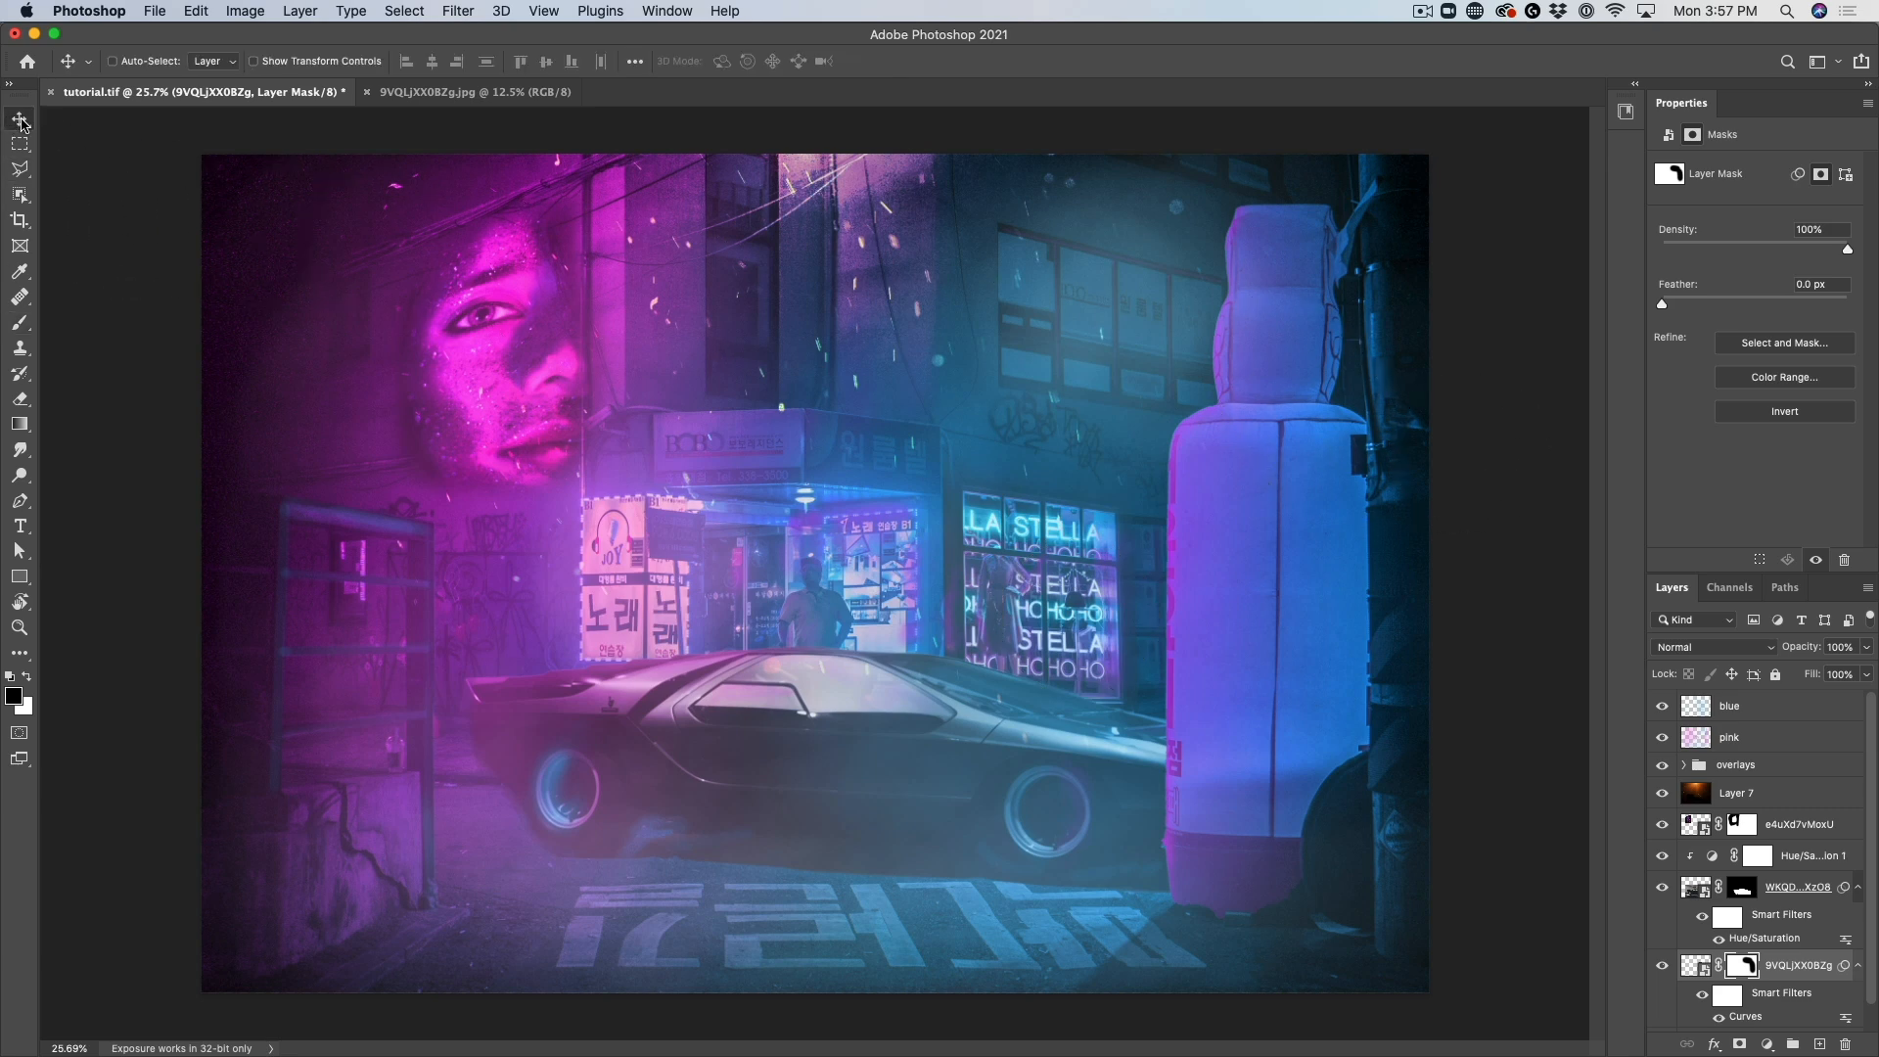
pyautogui.moveTo(1662, 705); pyautogui.dragTo(1661, 769)
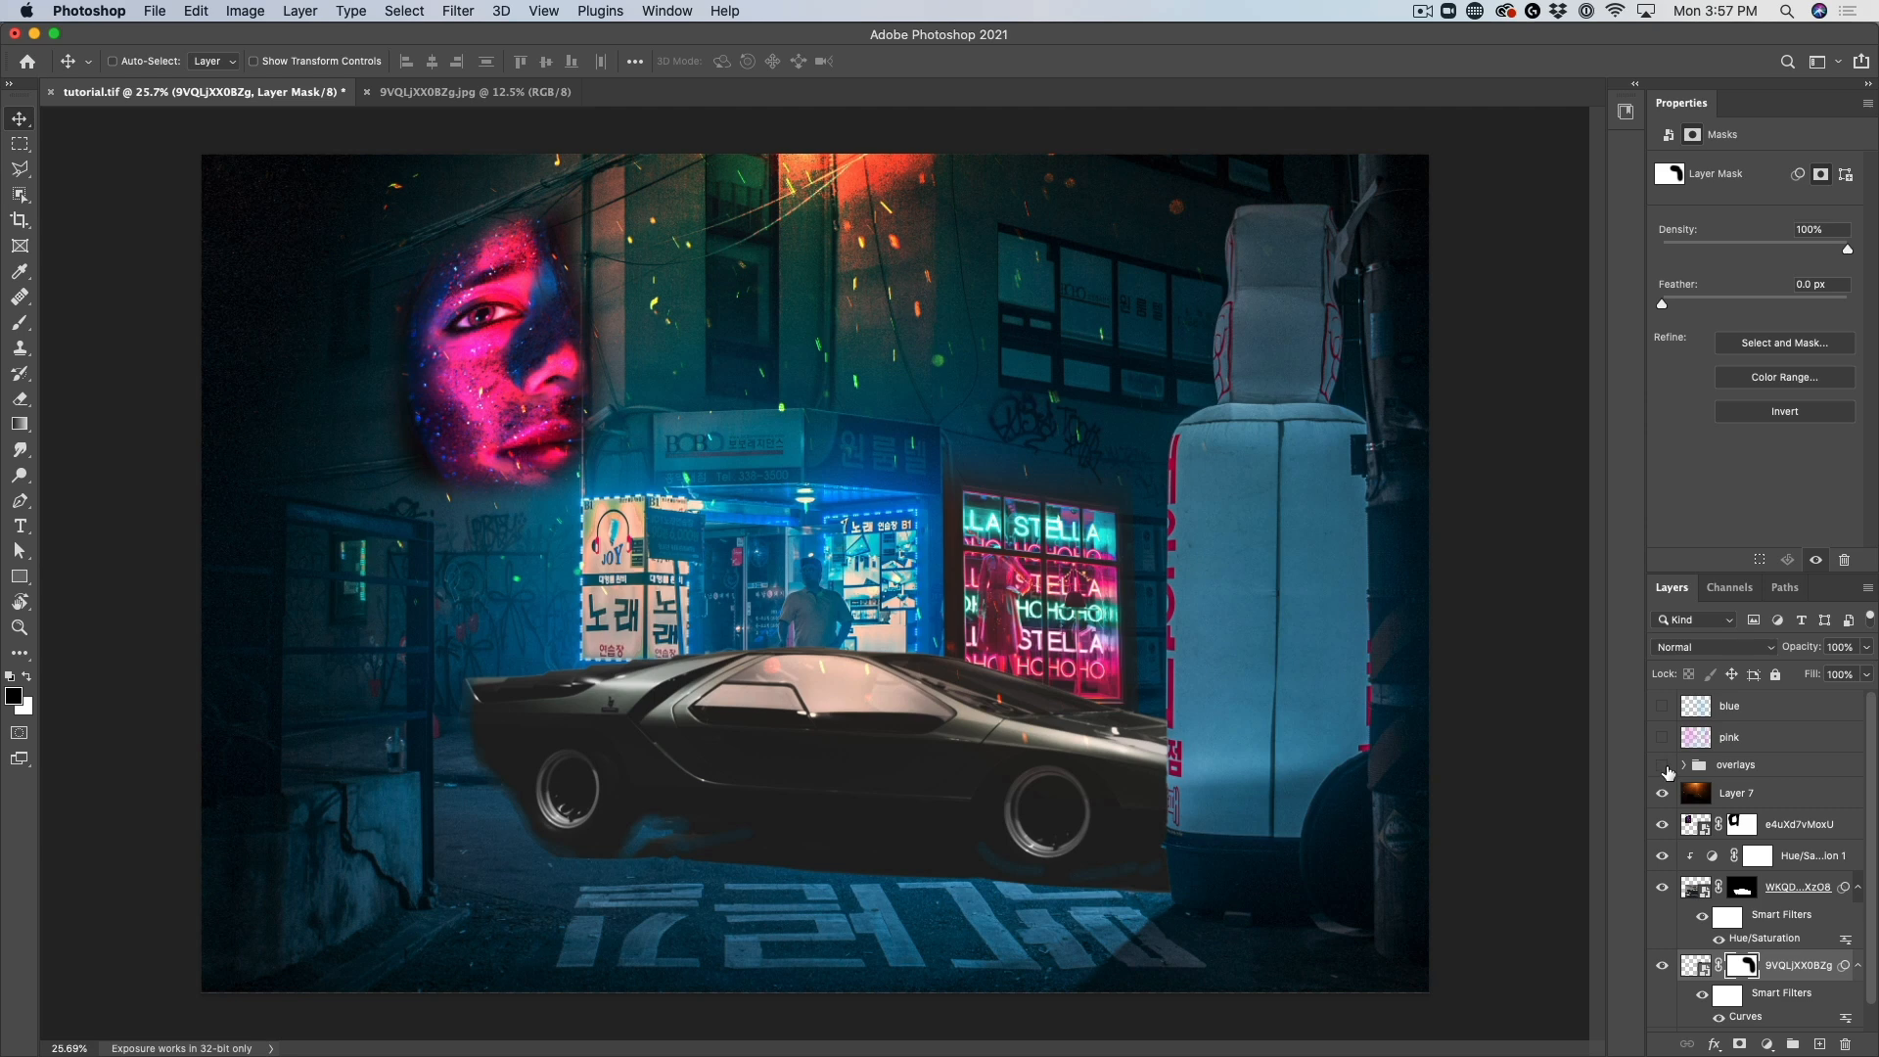
pyautogui.click(1661, 707)
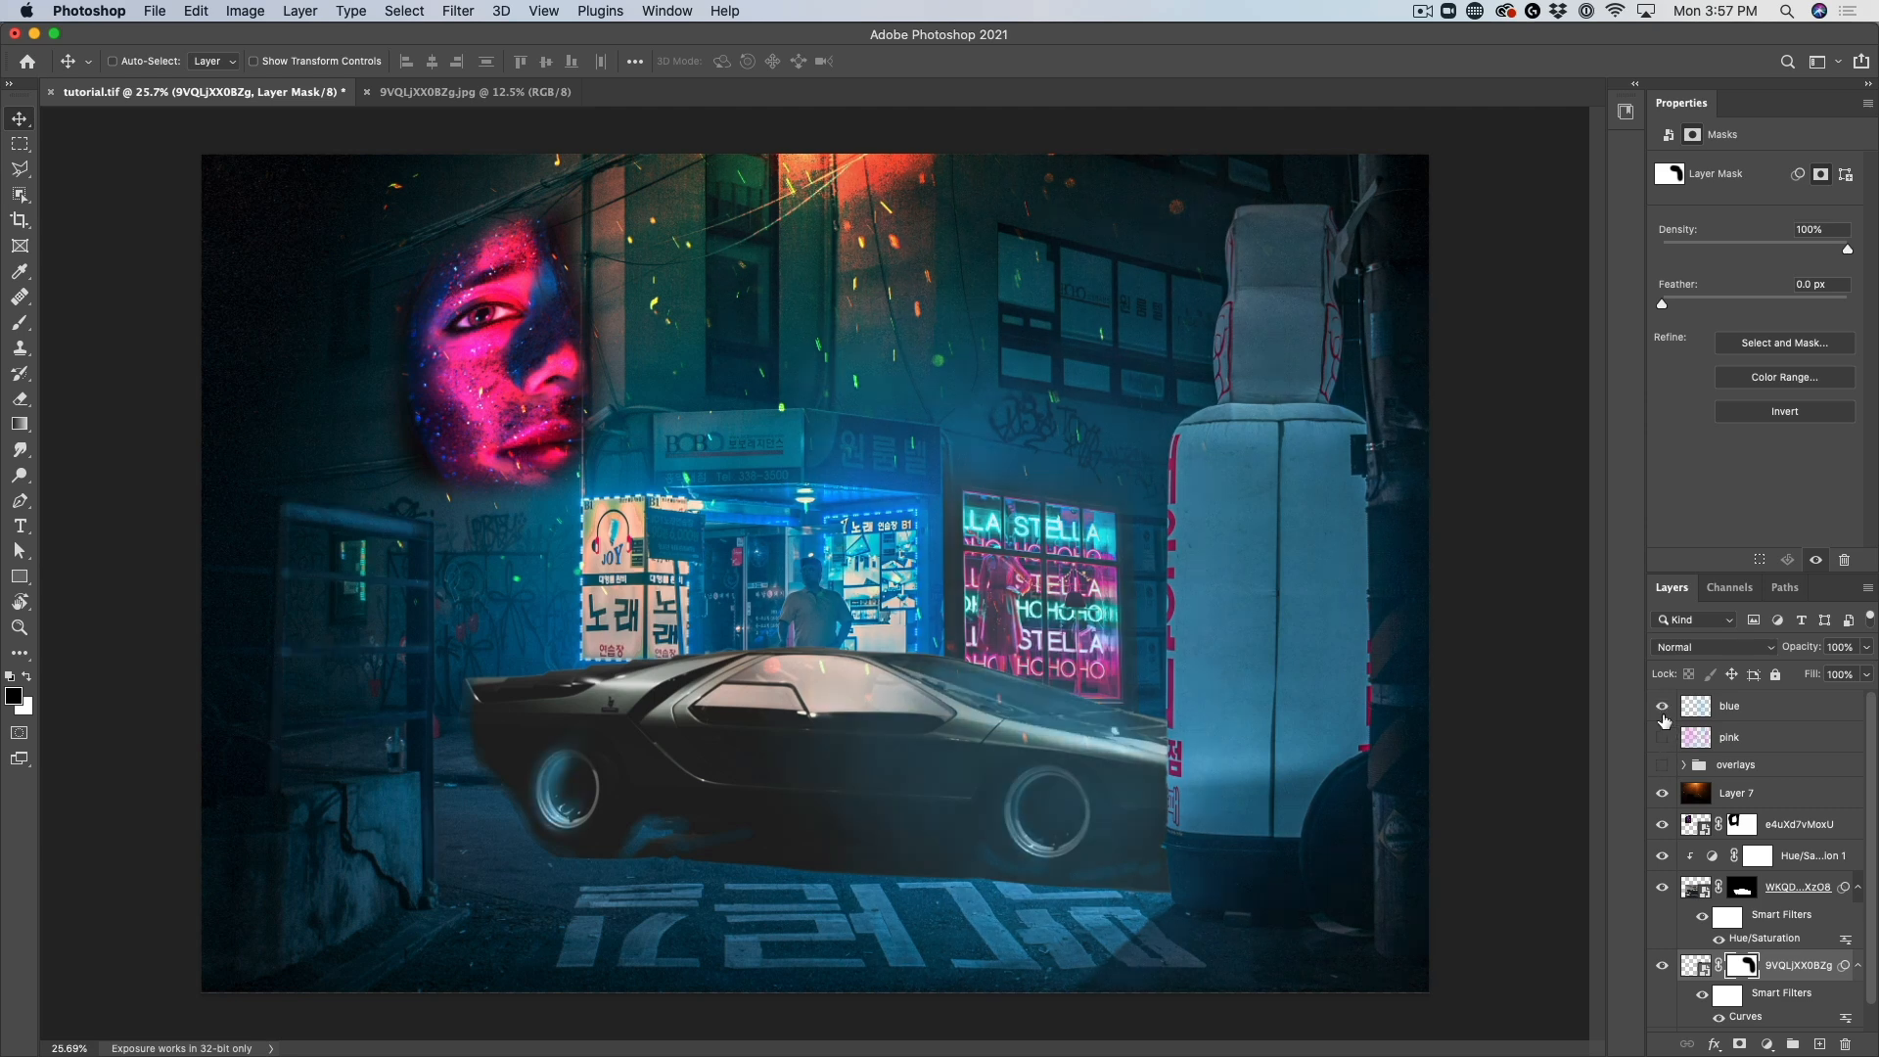
pyautogui.click(1663, 737)
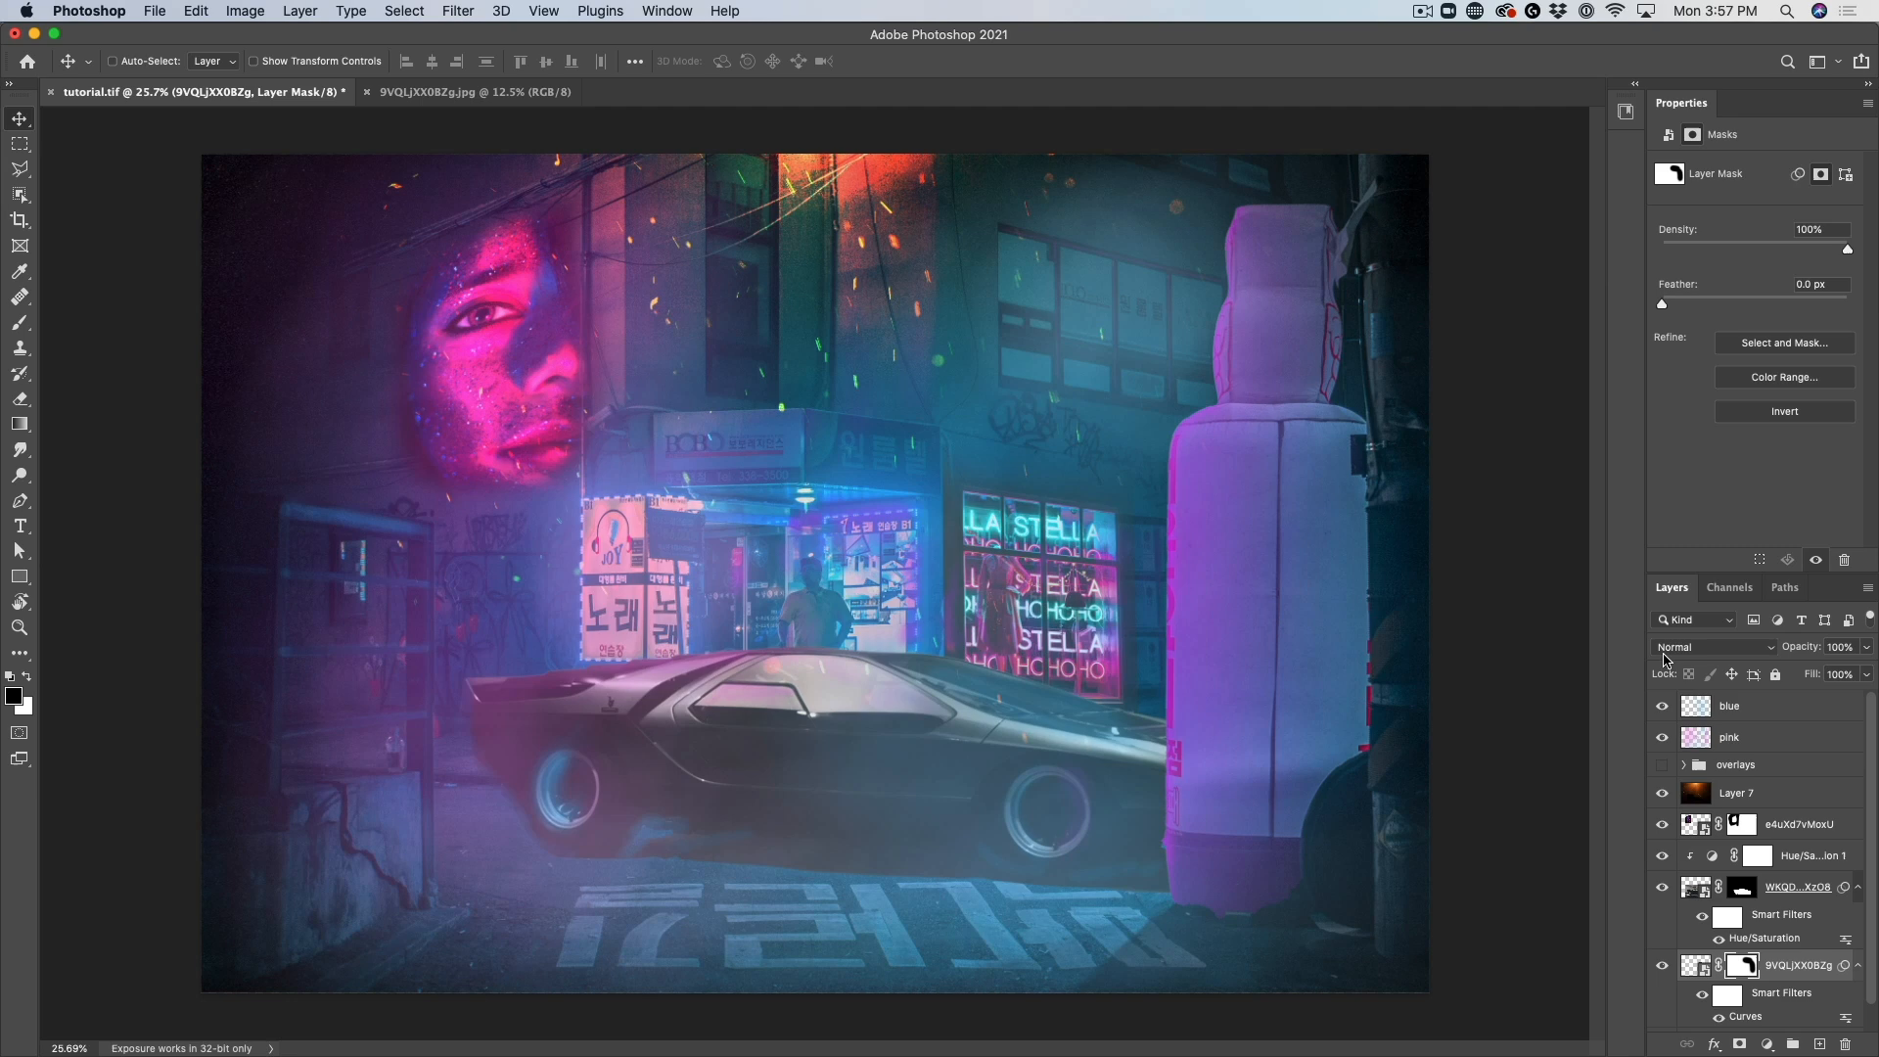
pyautogui.click(1663, 765)
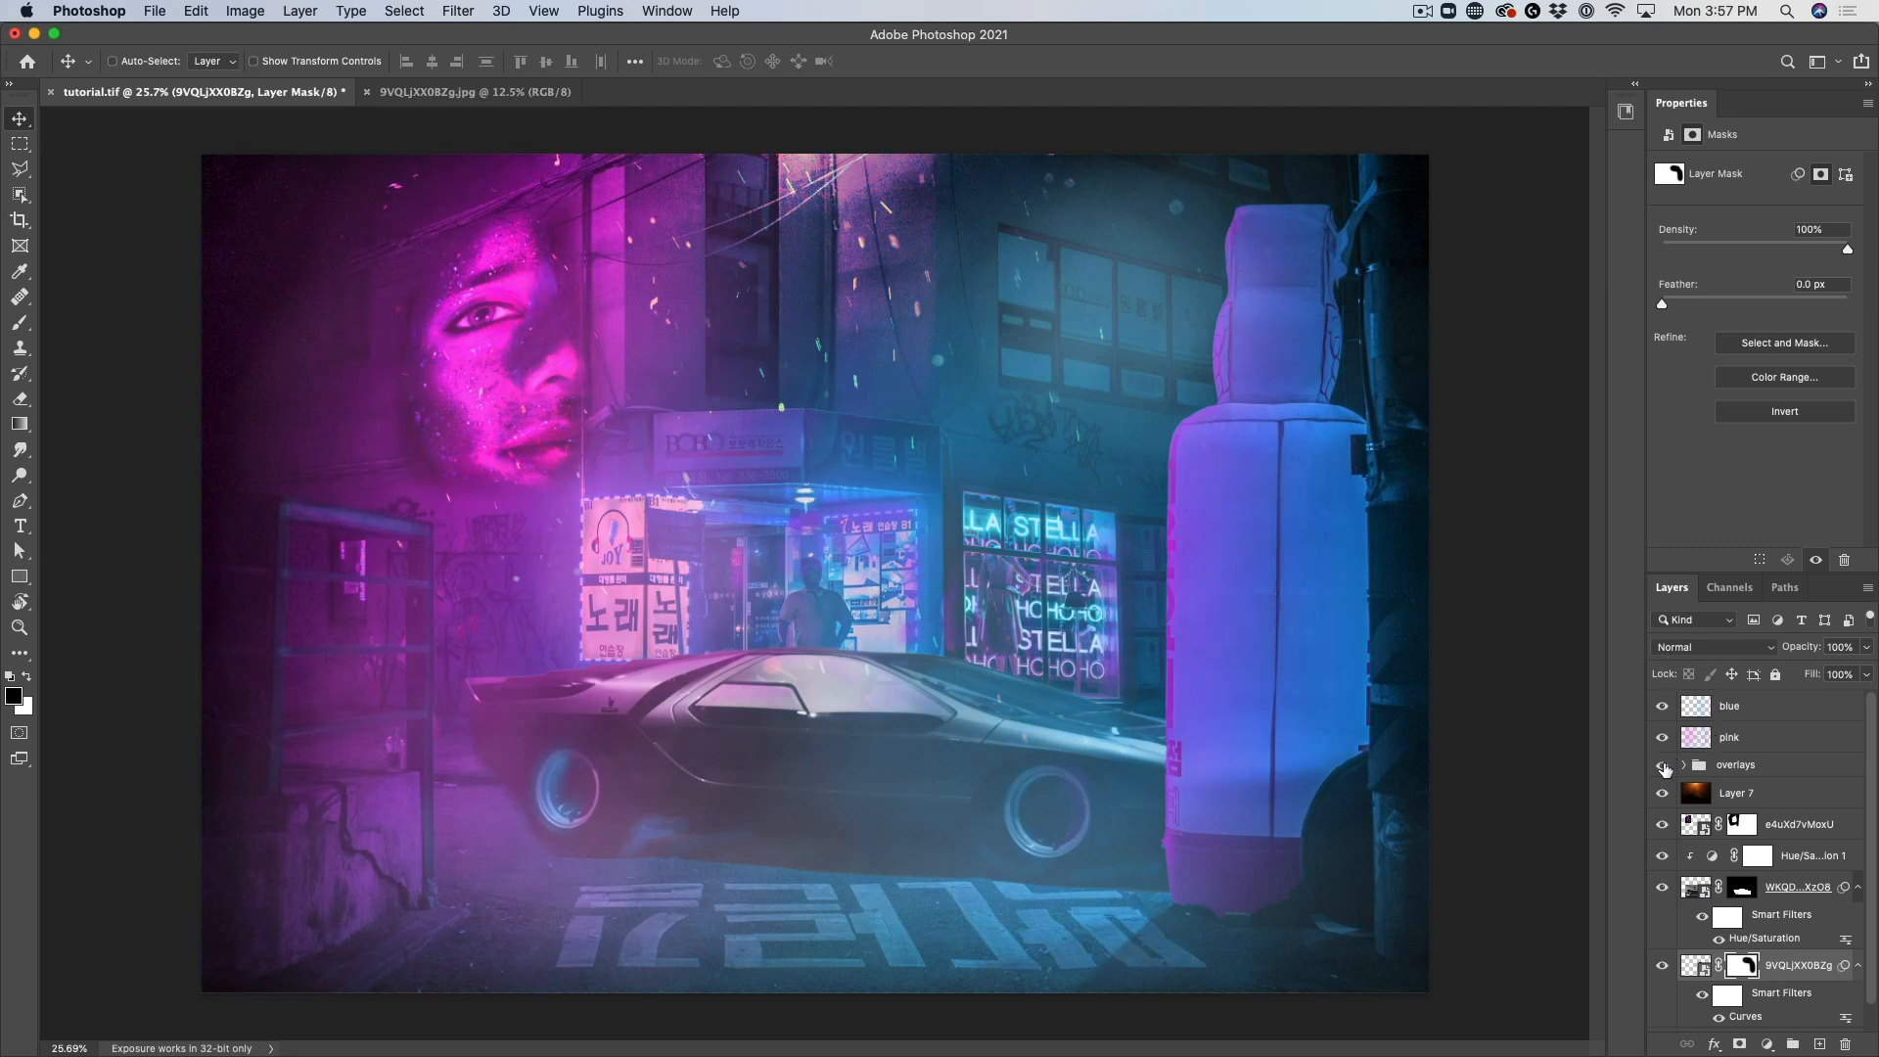